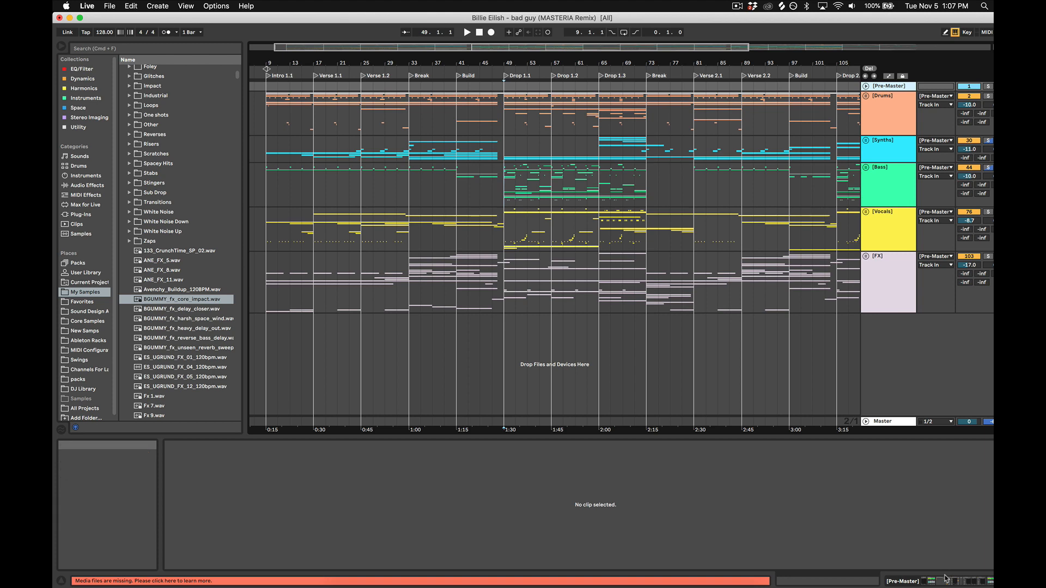
# Step: Review the device chains on the Pre-Master and Master tracks, then close the SPAN Plus analyzer window
pyautogui.click(946, 582)
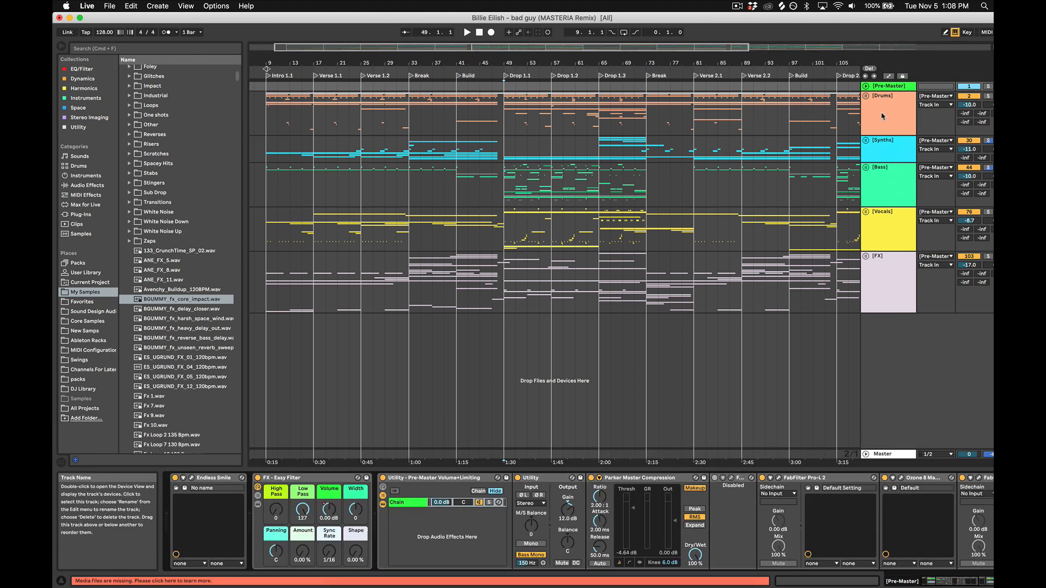
pyautogui.click(897, 455)
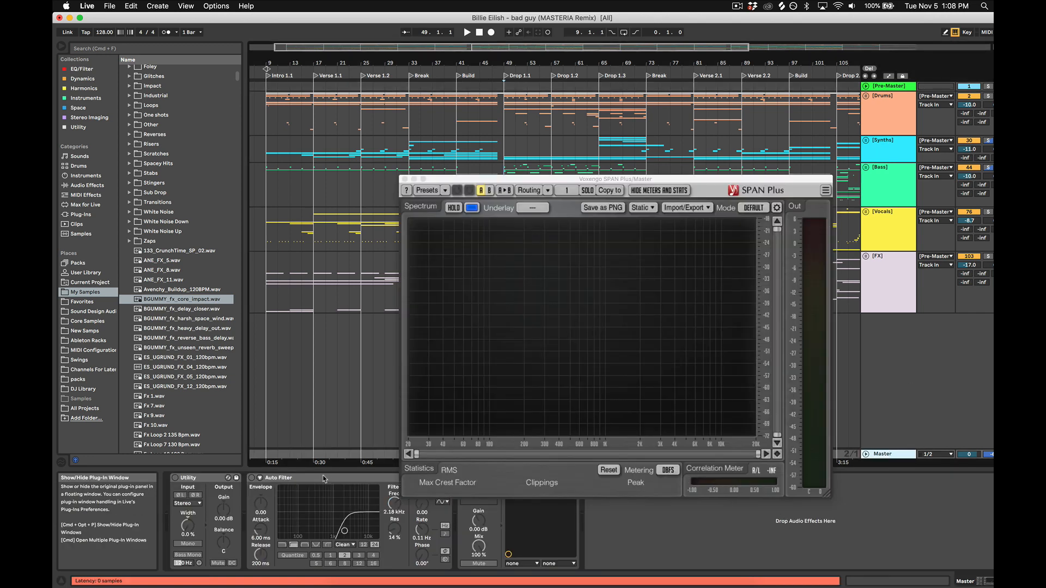
pyautogui.click(480, 478)
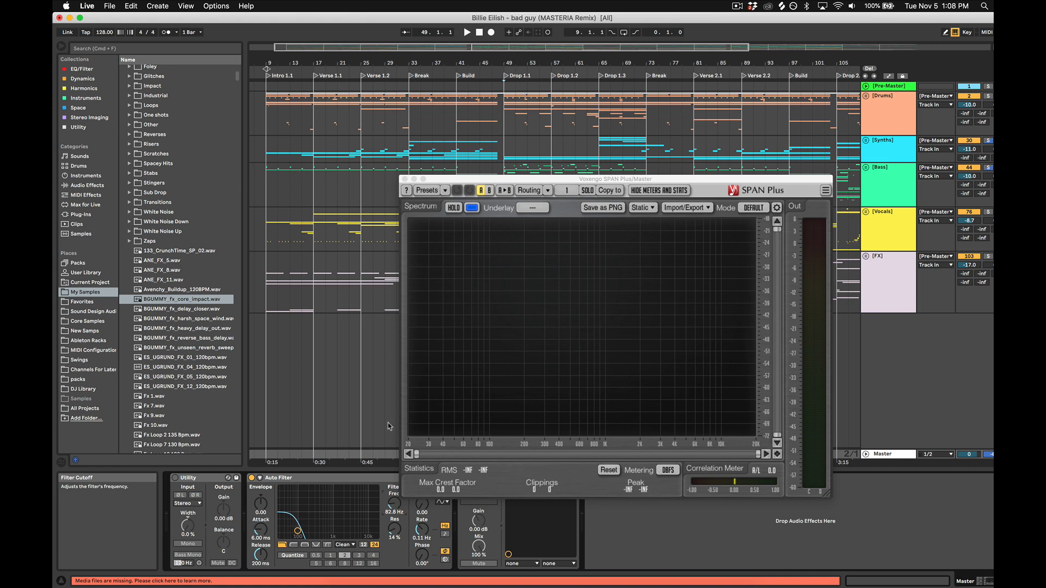
pyautogui.click(405, 179)
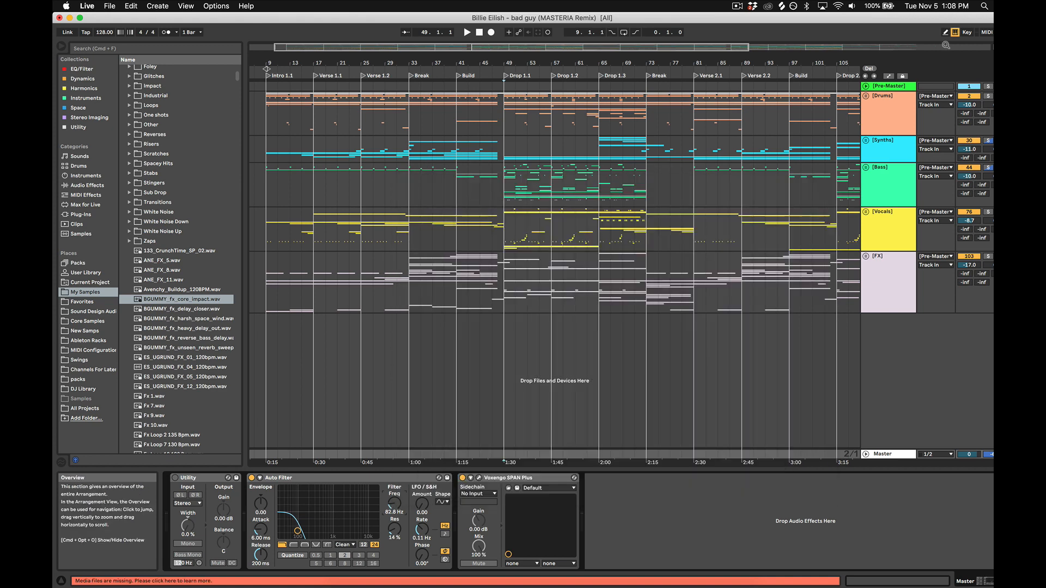
# Step: Unfold the Drums group and collapse its Main Drums, Hats/Percussion and Fills subgroups
pyautogui.click(888, 107)
pyautogui.click(866, 96)
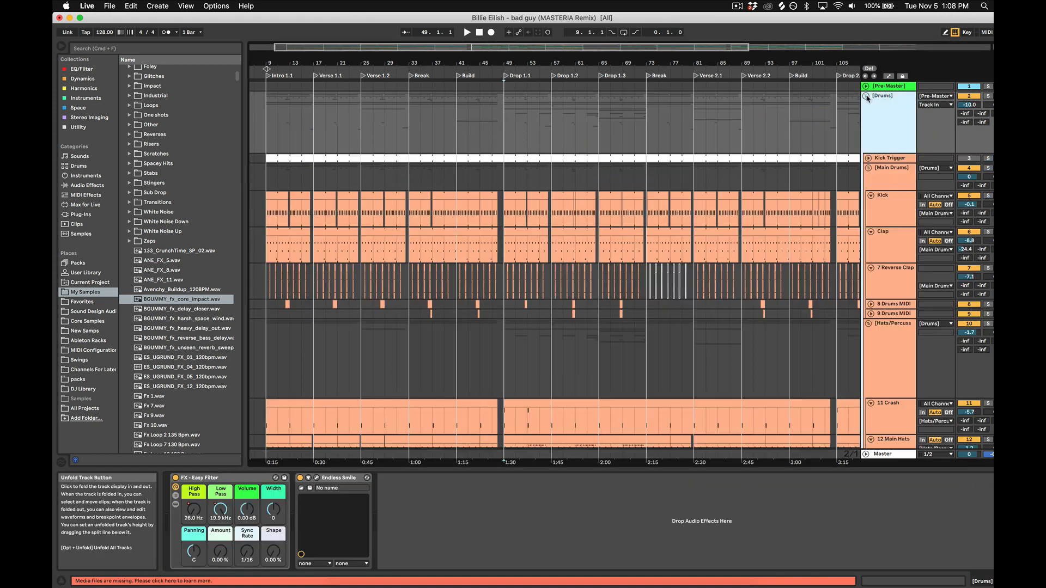
pyautogui.click(883, 184)
pyautogui.click(868, 168)
pyautogui.click(868, 177)
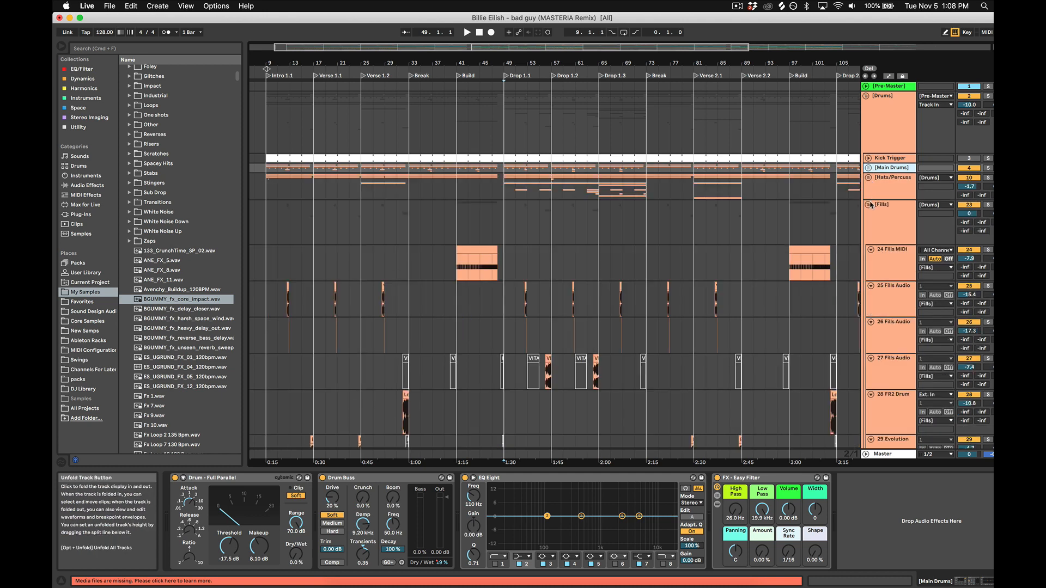
pyautogui.click(869, 205)
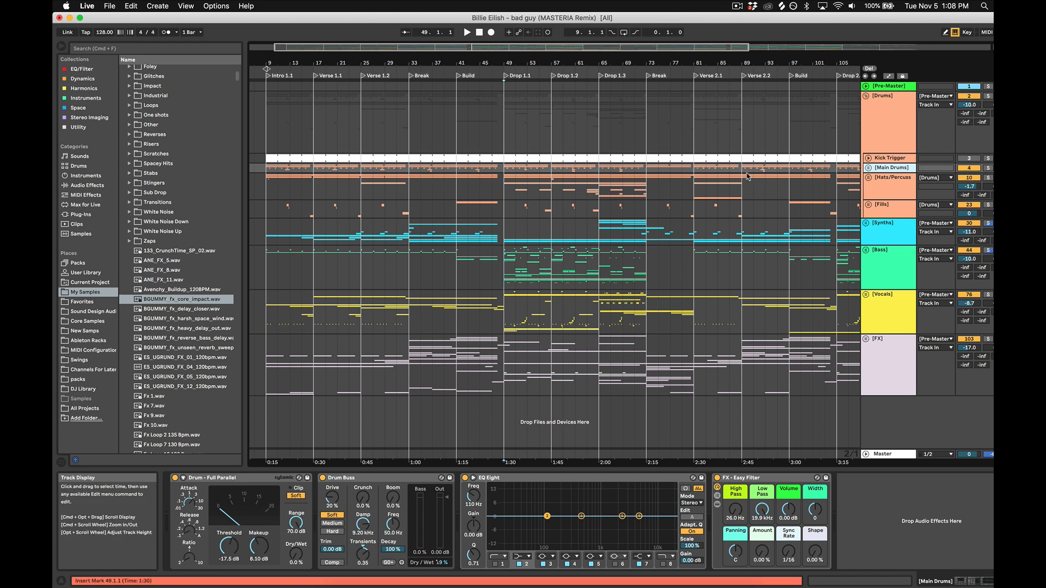
# Step: Play the drums briefly from the Verse 1.2 marker at bar 25, then stop playback
pyautogui.click(359, 169)
pyautogui.press('space')
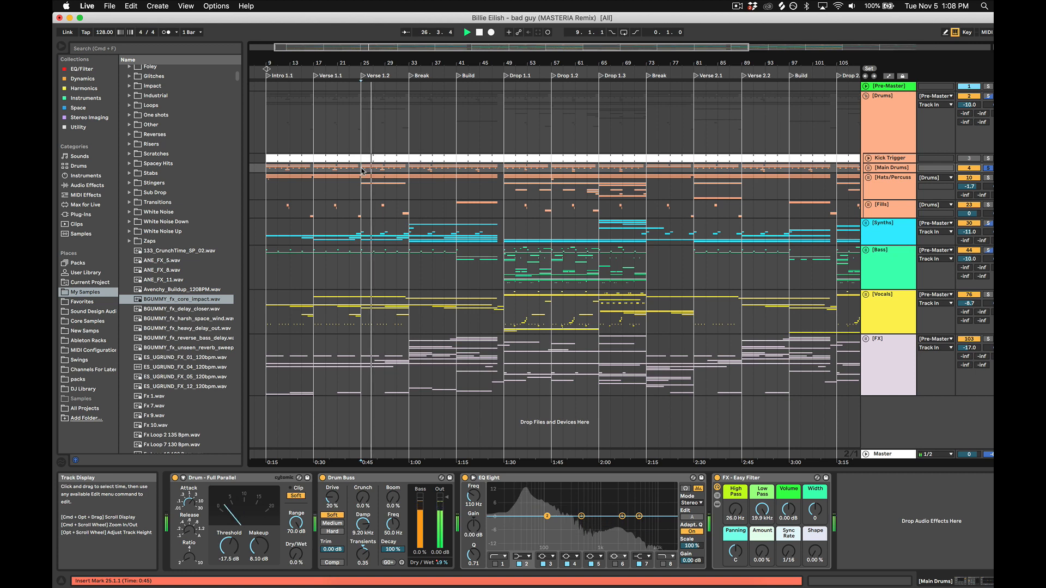
pyautogui.press('space')
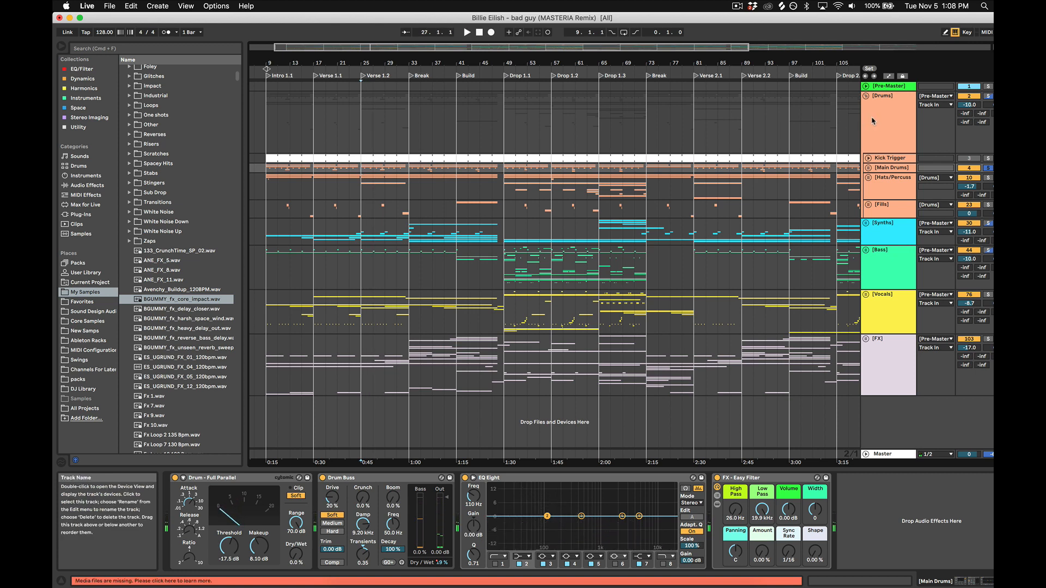
# Step: Select the Drums group, place the insert marker at bar 33 and show the arrangement's automation lanes
pyautogui.click(876, 120)
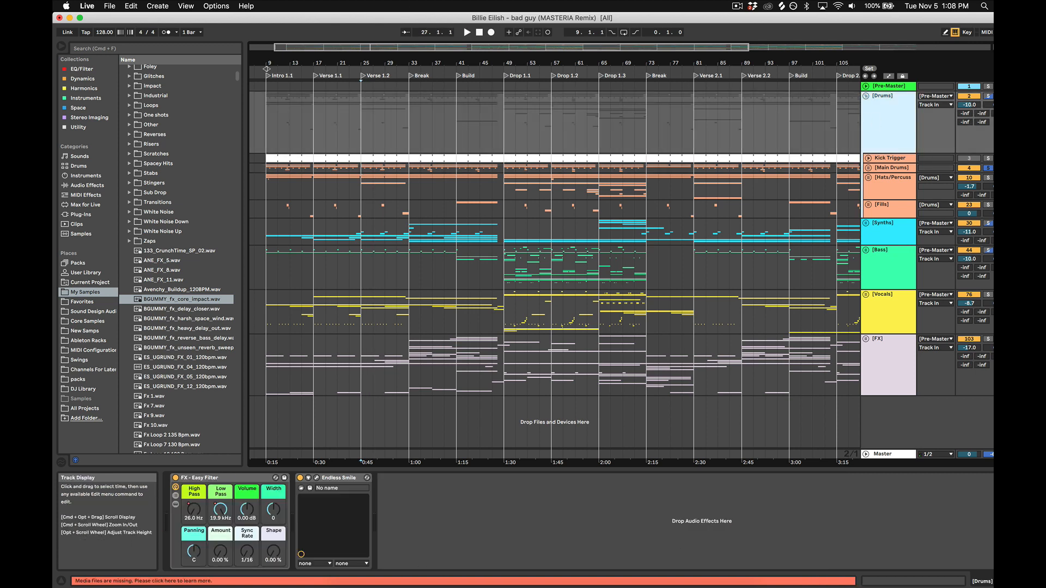
pyautogui.click(410, 108)
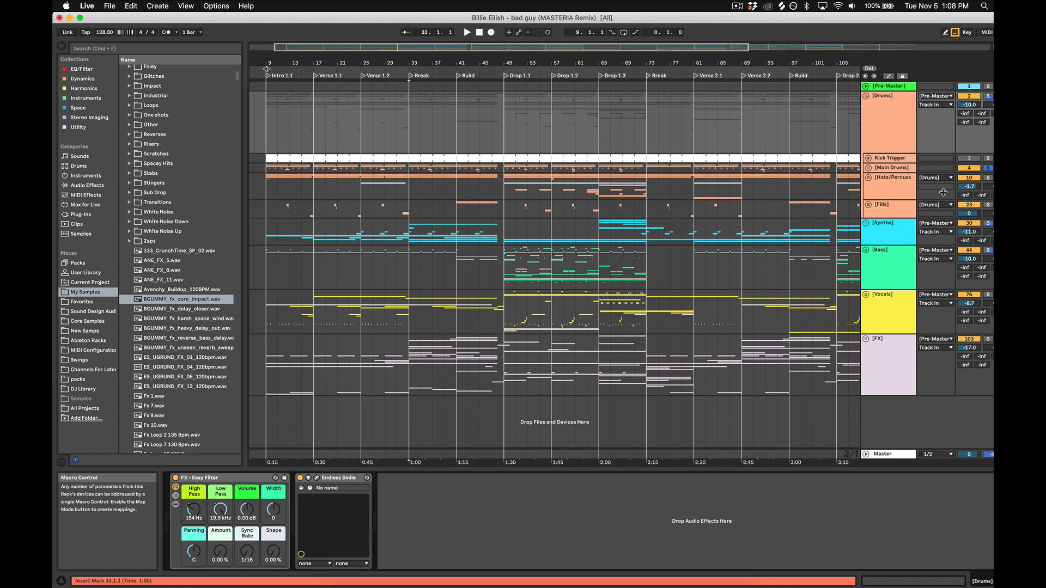
pyautogui.press('a')
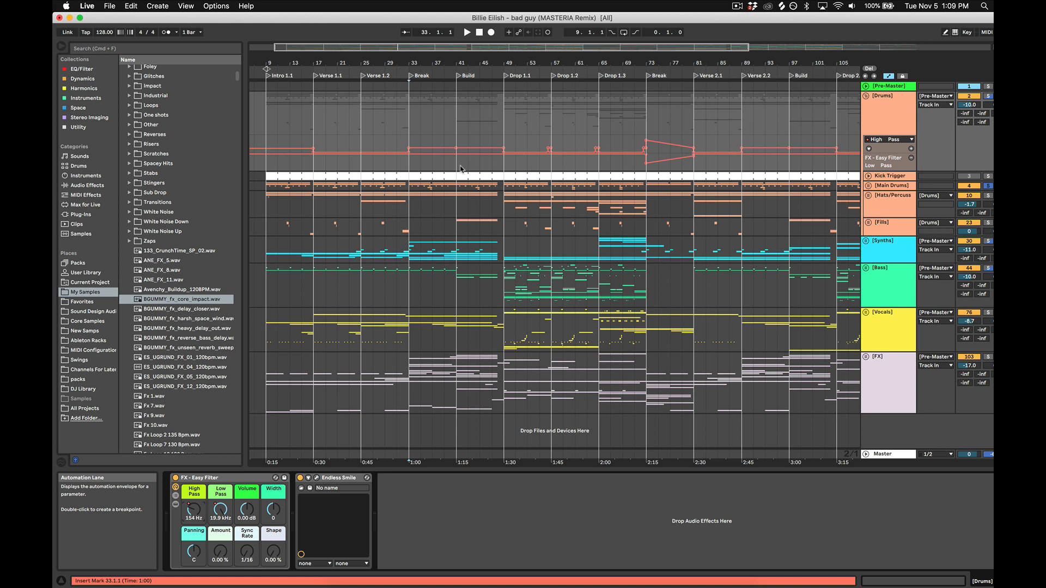
# Step: Play the drums with their filter automation from the Intro 1.1 marker at bar 9, then stop playback
pyautogui.click(262, 132)
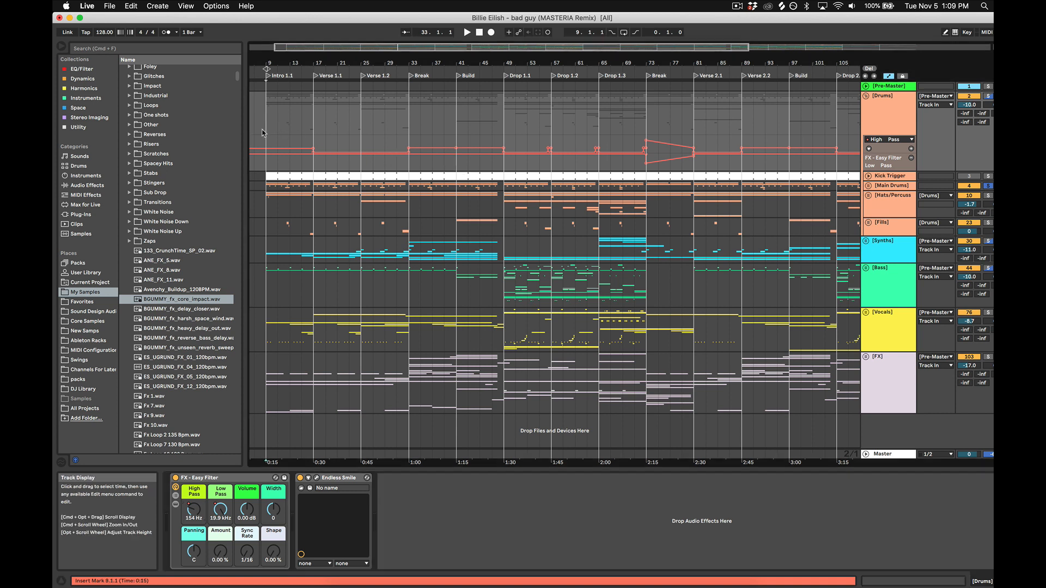
pyautogui.press('space')
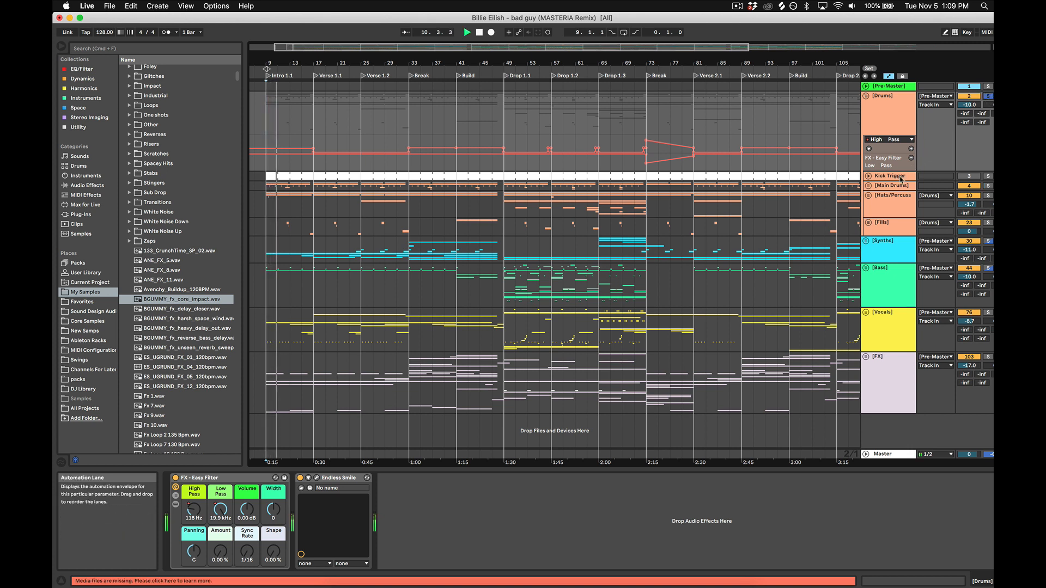
pyautogui.press('space')
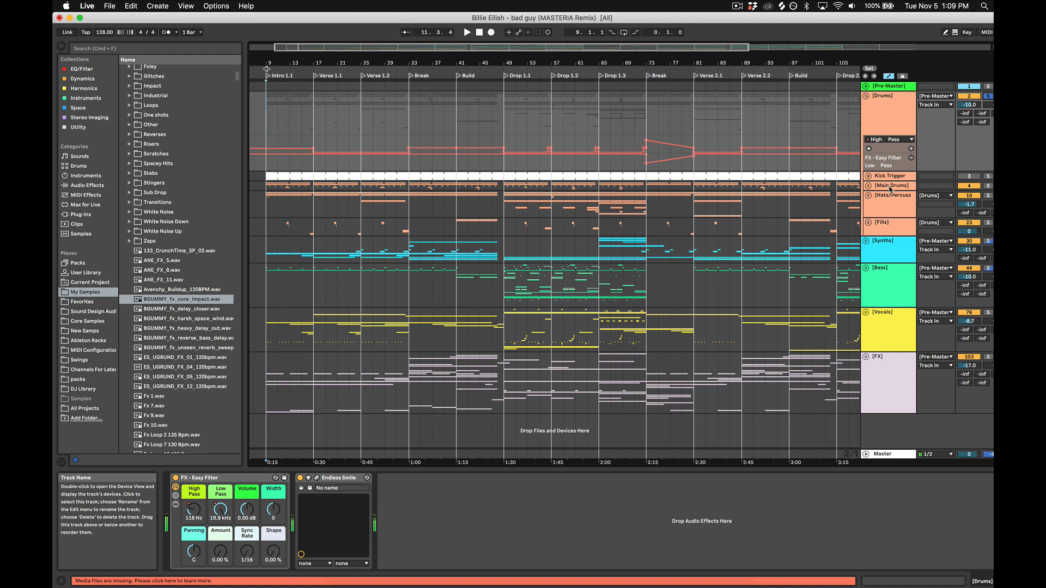
# Step: Unfold the Main Drums subgroup and display the Kick track's devices
pyautogui.click(890, 188)
pyautogui.press('Right')
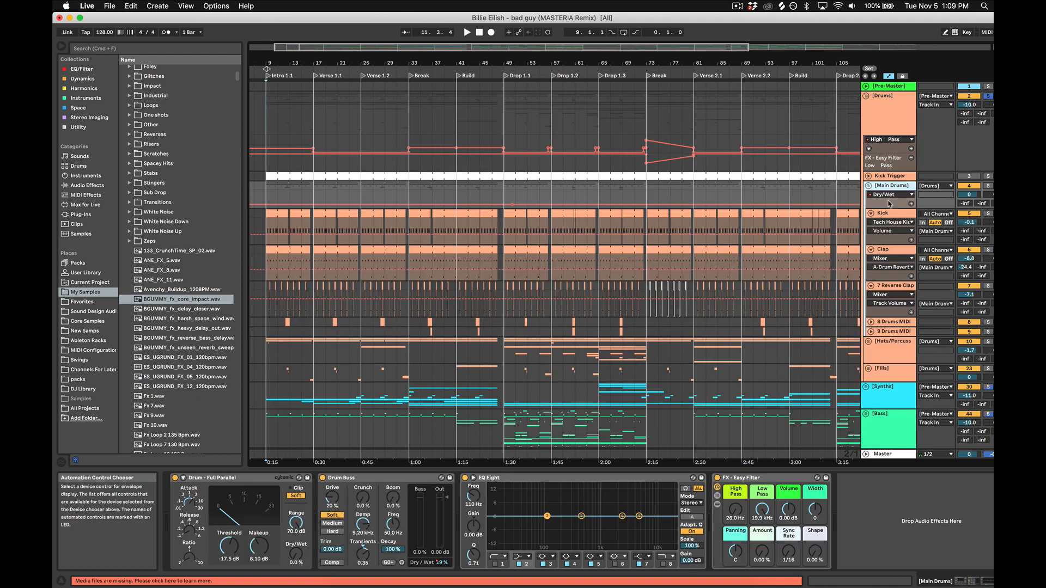
pyautogui.click(889, 213)
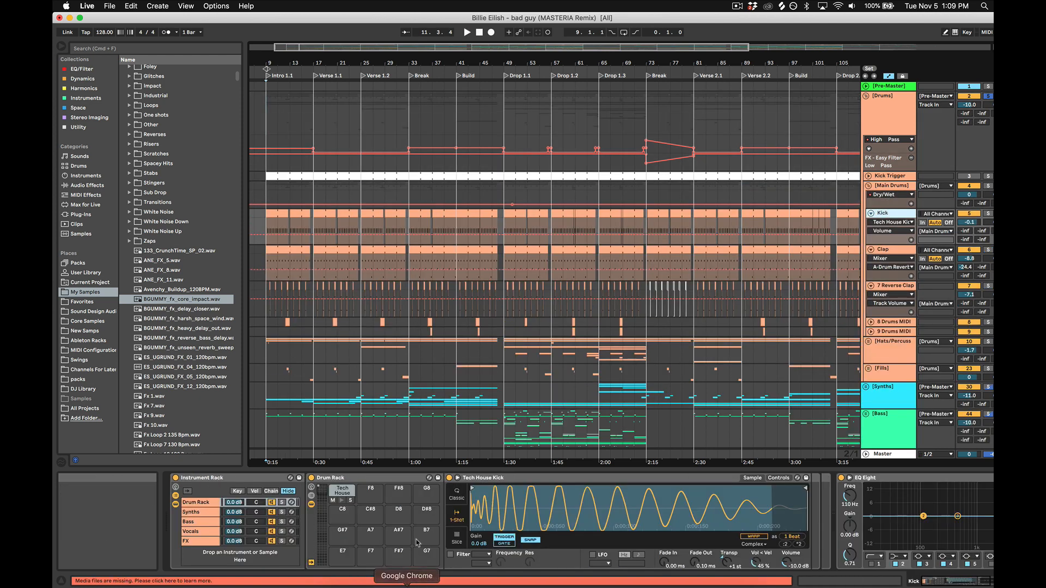
# Step: Inspect the Kick Instrument Rack's Drum Rack, Synths, Bass, Vocals and FX chains, plus the EQ Eight and Tuner after the kick sample
pyautogui.click(355, 478)
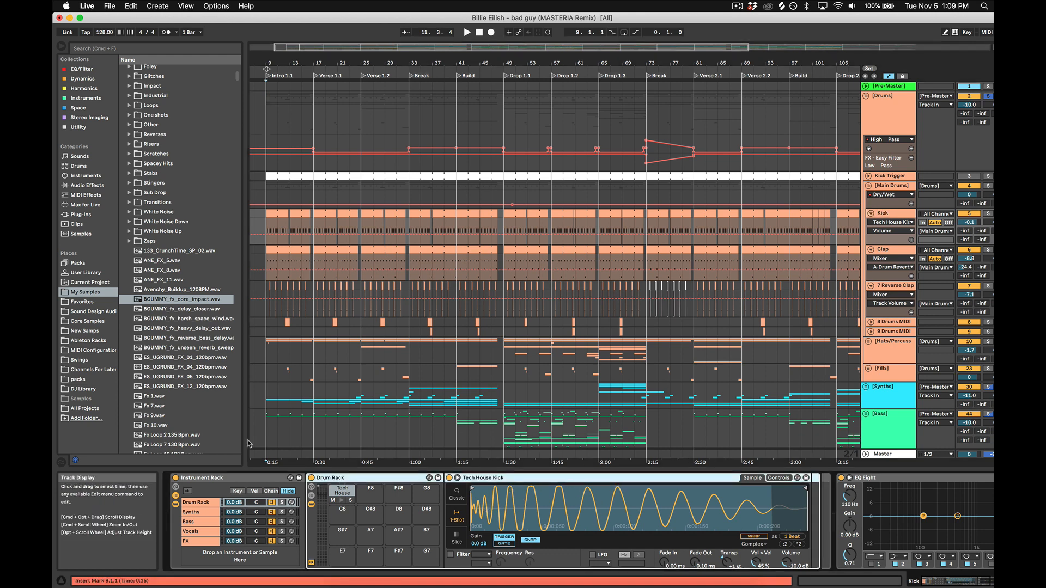
pyautogui.click(202, 479)
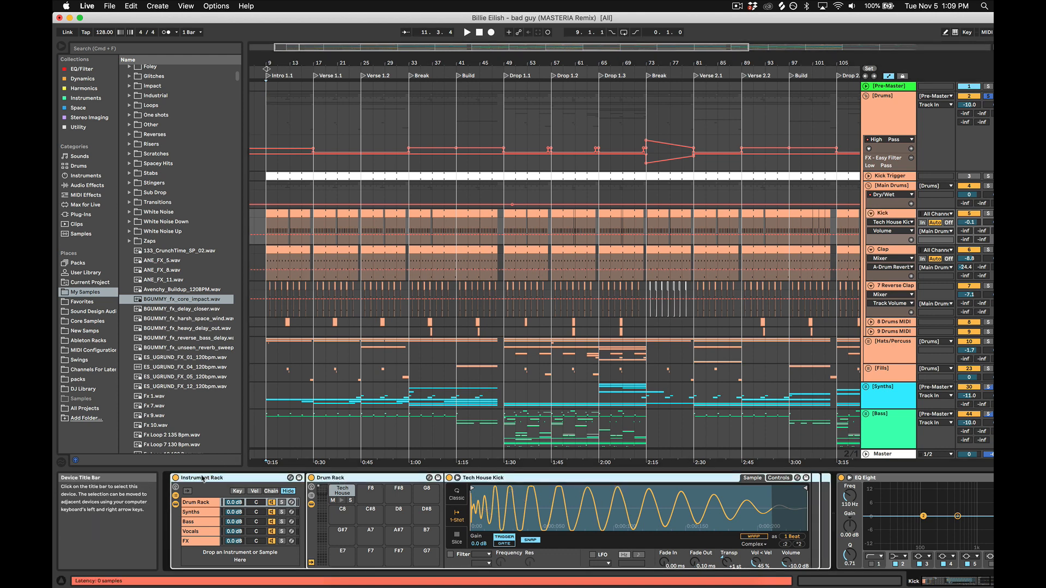
pyautogui.click(191, 512)
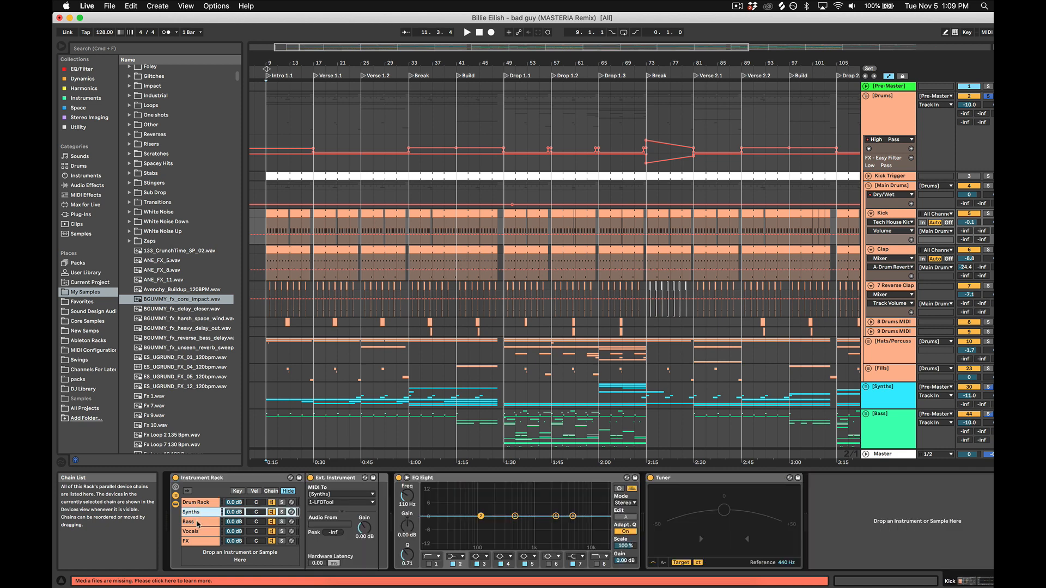
pyautogui.click(198, 523)
pyautogui.click(201, 532)
pyautogui.click(203, 542)
pyautogui.click(207, 522)
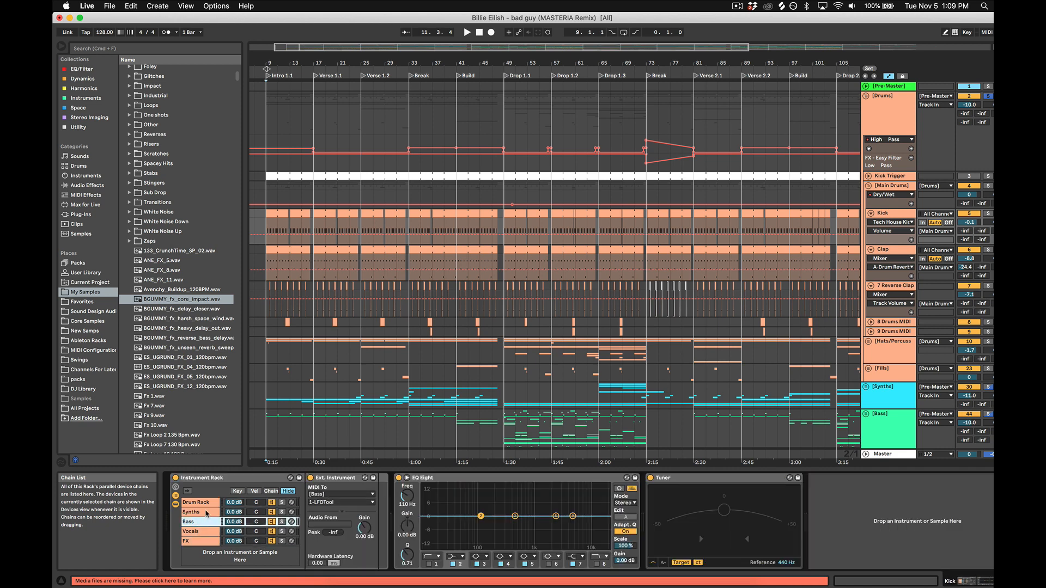
pyautogui.click(206, 512)
pyautogui.click(200, 503)
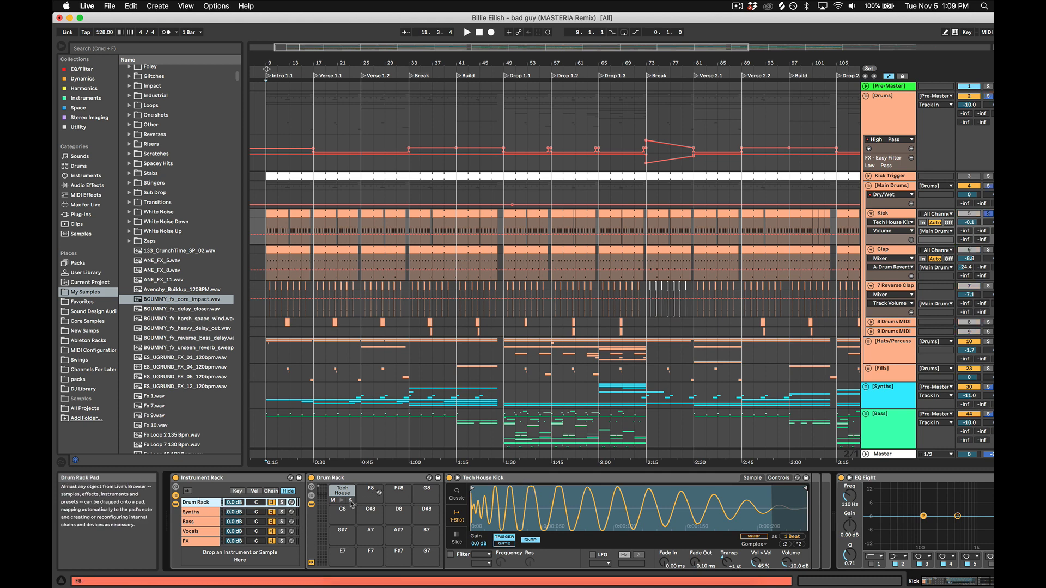
pyautogui.hscroll(5, 926, 515)
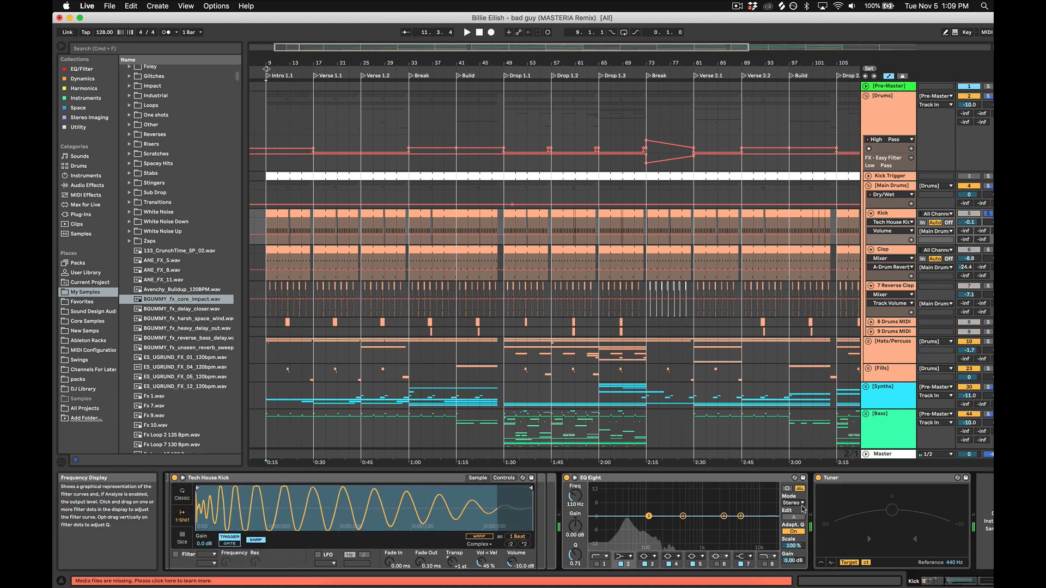
# Step: Display the Clap track's devices, select its first clip in Drop 1.1 and play from bar 49
pyautogui.click(894, 255)
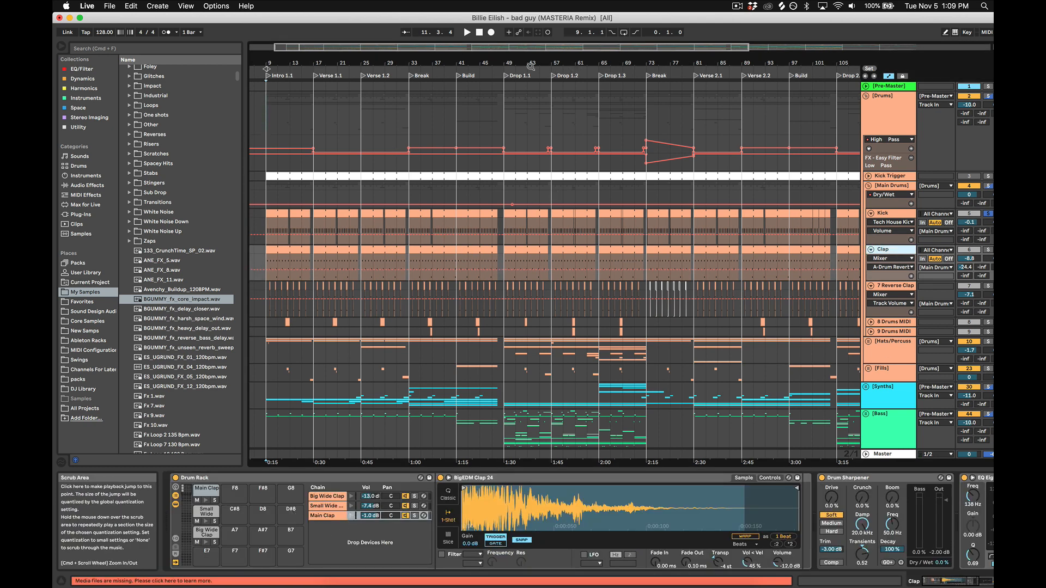
pyautogui.moveTo(506, 64); pyautogui.dragTo(507, 247)
pyautogui.click(507, 248)
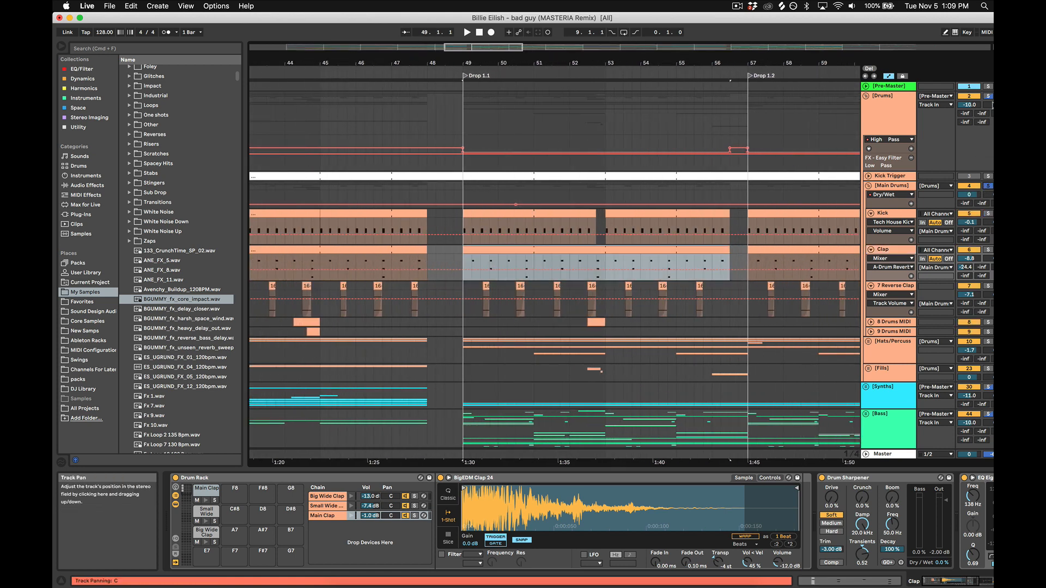
pyautogui.press('space')
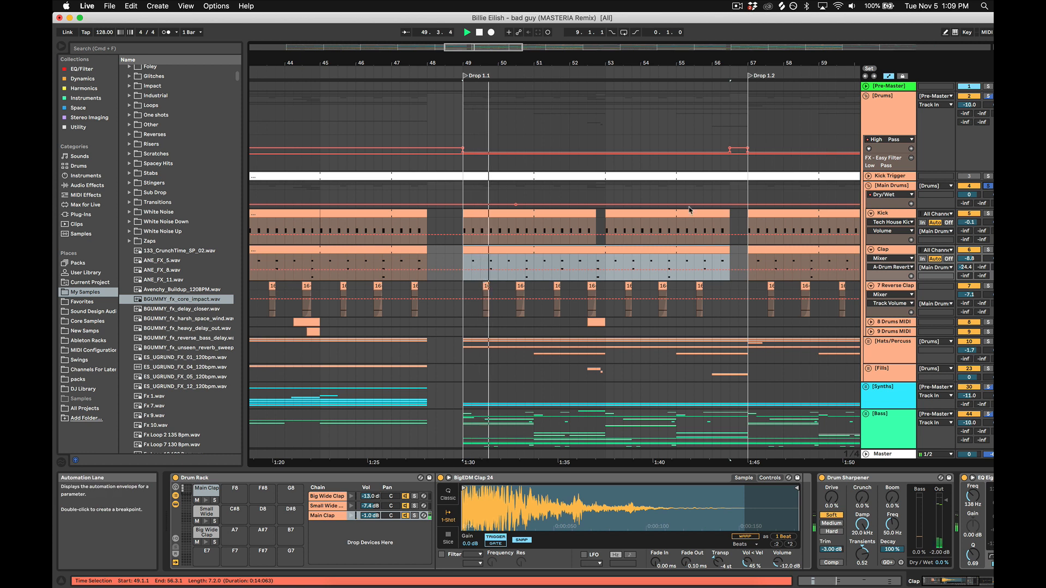
pyautogui.press('space')
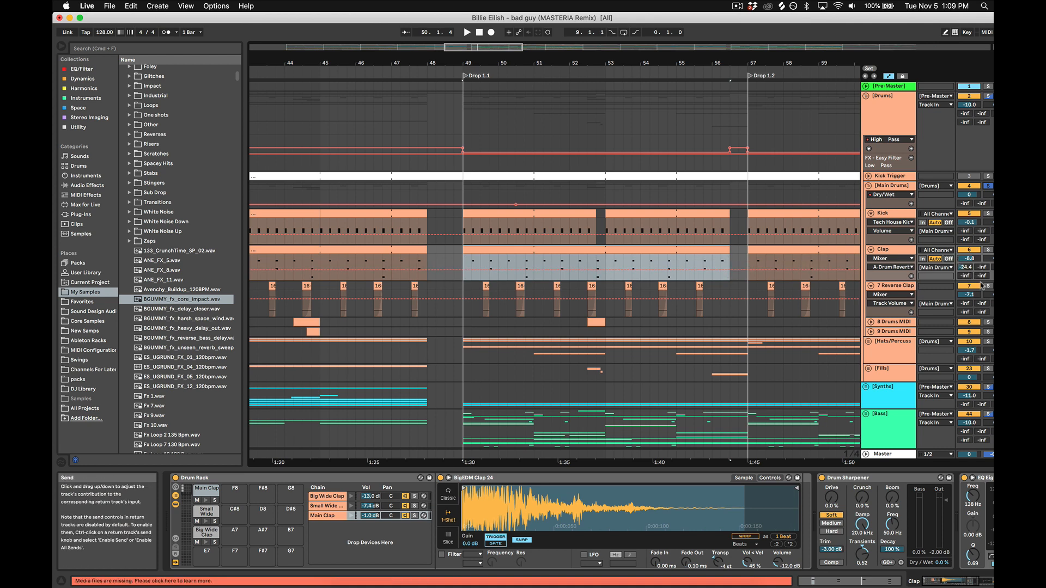
# Step: Play the clap and reverse clap pattern from the start of Drop 1.1 with the insert marker on the Reverse Clap track
pyautogui.scroll(-2, 982, 285)
pyautogui.moveTo(501, 462); pyautogui.dragTo(501, 482)
pyautogui.click(382, 237)
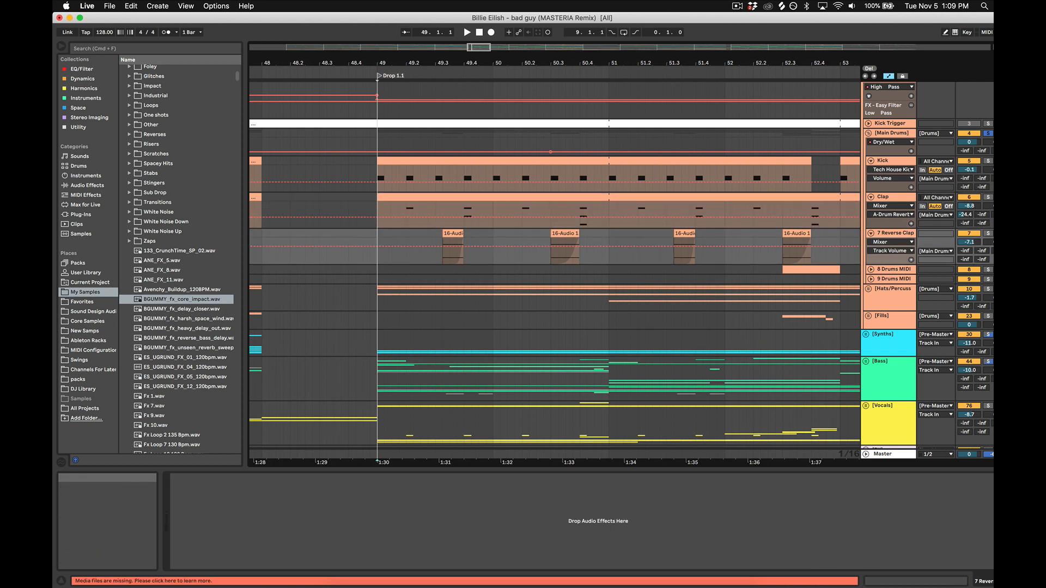
pyautogui.press('space')
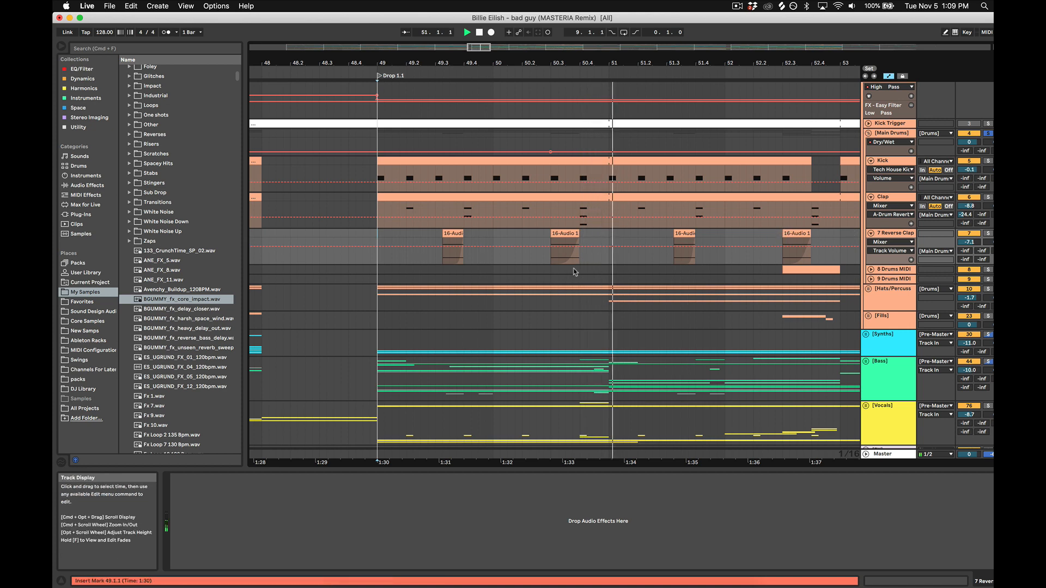
pyautogui.press('space')
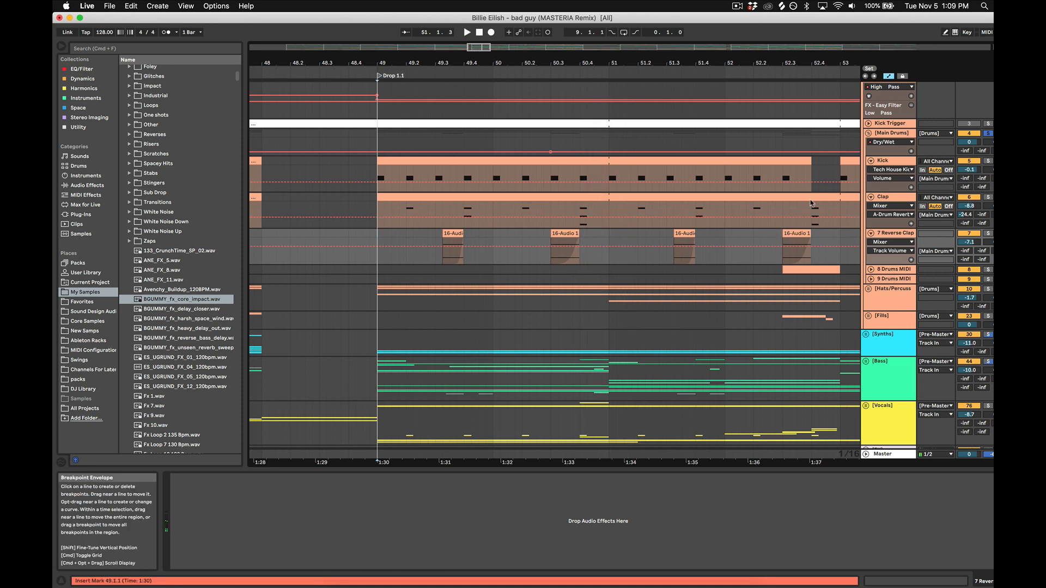
# Step: Audition the Clap Drum Rack's Main Clap, Small Wide and Big Wide Clap chains and examine the effects following the rack
pyautogui.click(899, 201)
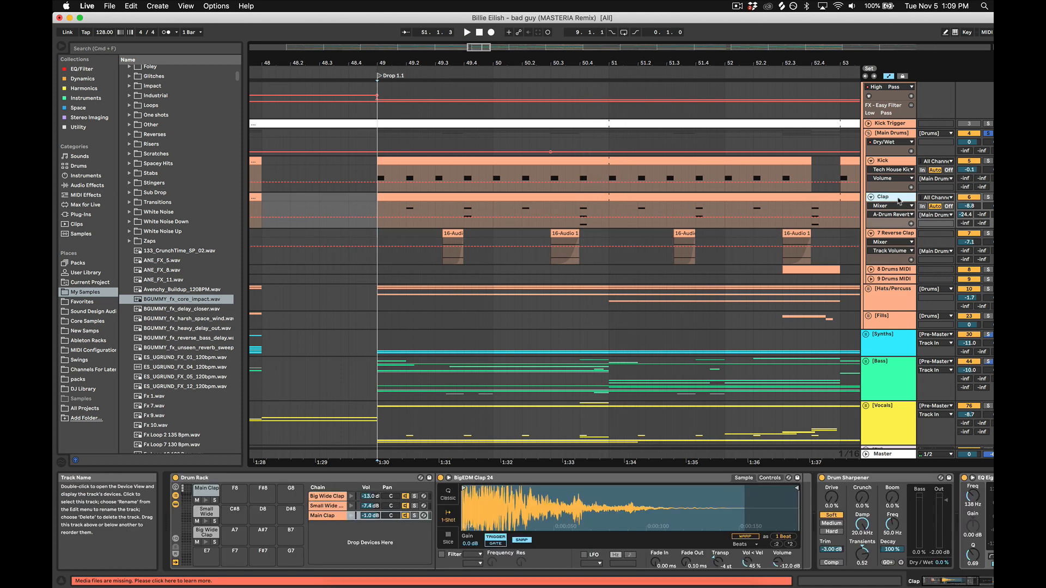
pyautogui.click(354, 516)
pyautogui.click(352, 506)
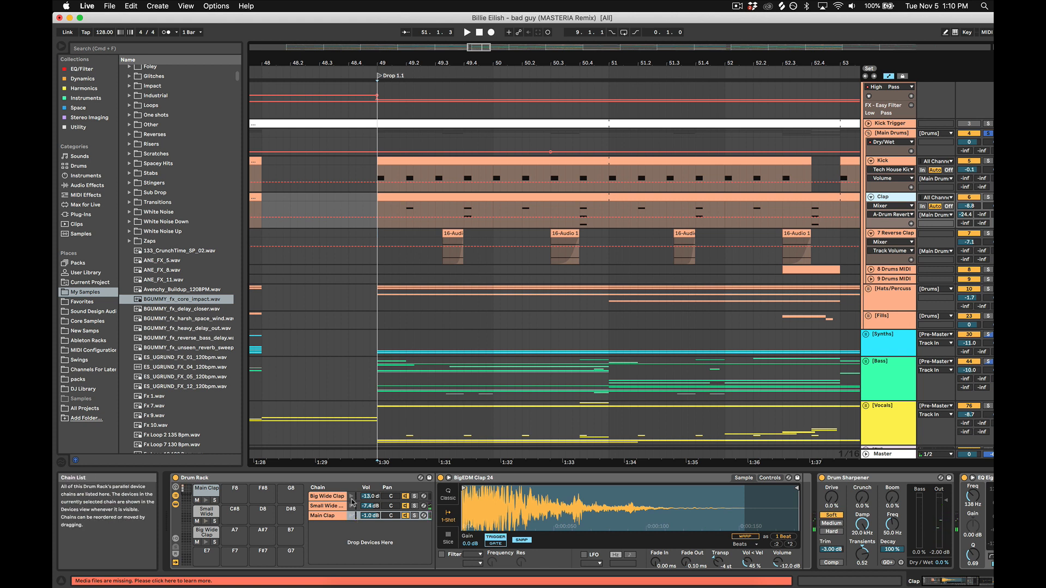
pyautogui.click(351, 498)
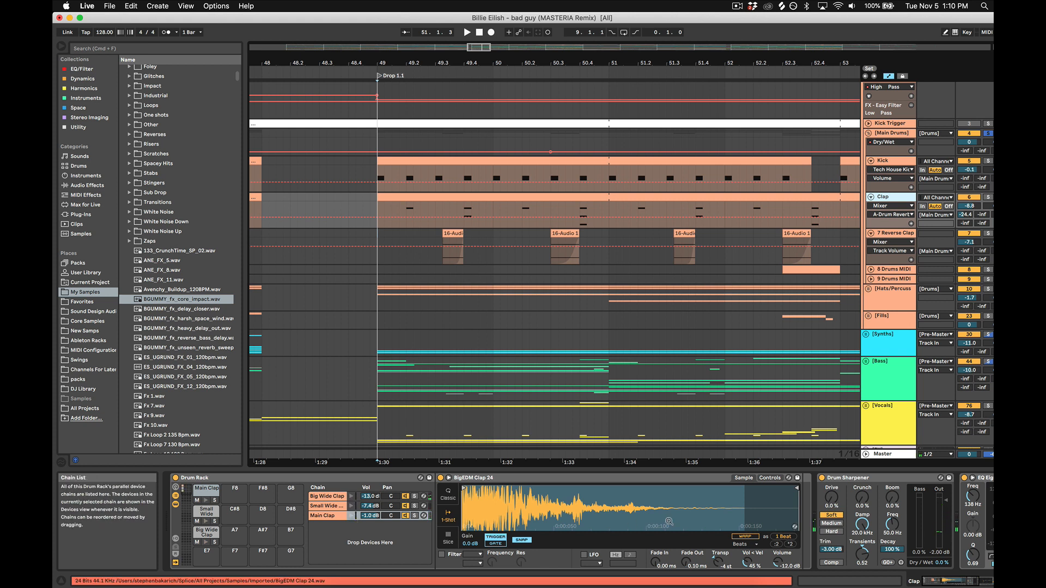
pyautogui.click(352, 516)
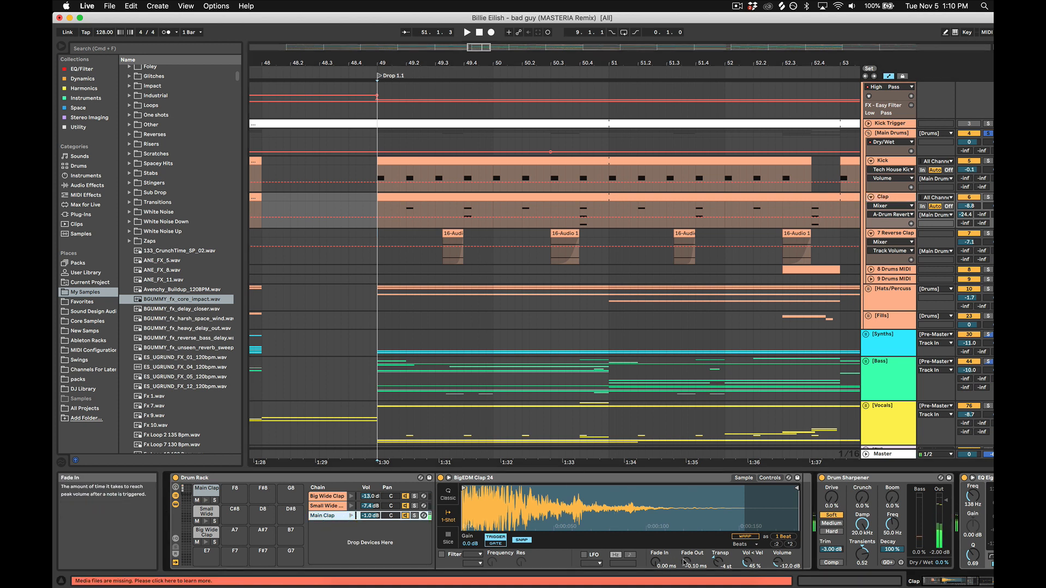
pyautogui.hscroll(10, 545, 518)
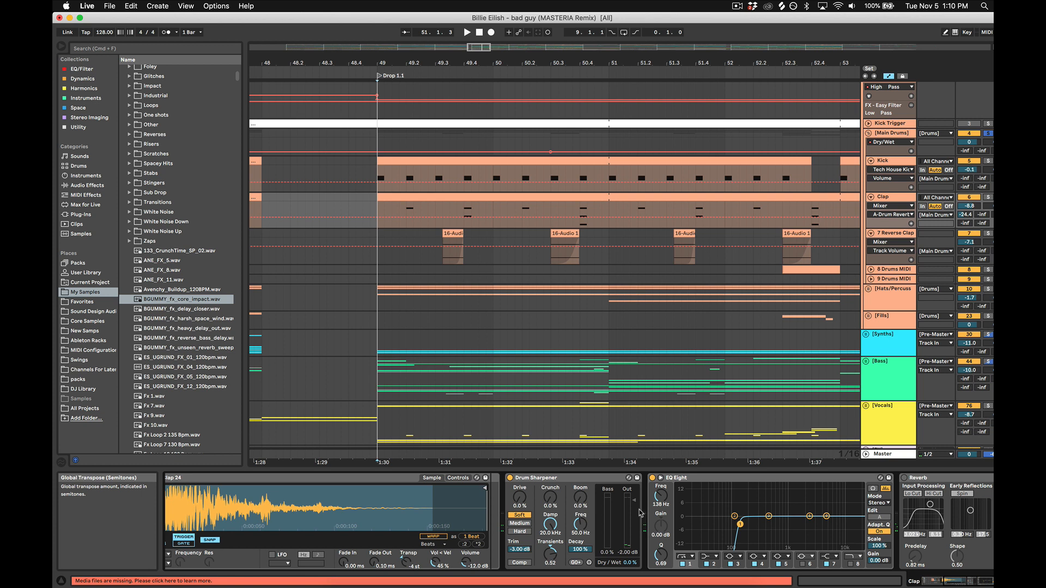
# Step: Inspect the clap chain's Drum Sharpener and look up Drum Buss and its presets among the audio effects
pyautogui.click(556, 479)
pyautogui.hscroll(3, 667, 558)
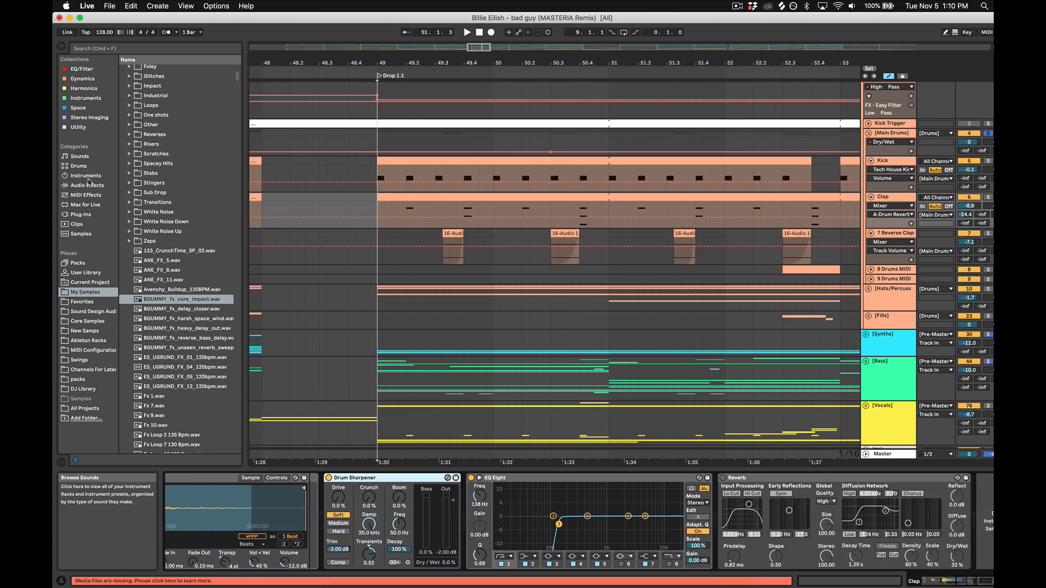
pyautogui.click(88, 195)
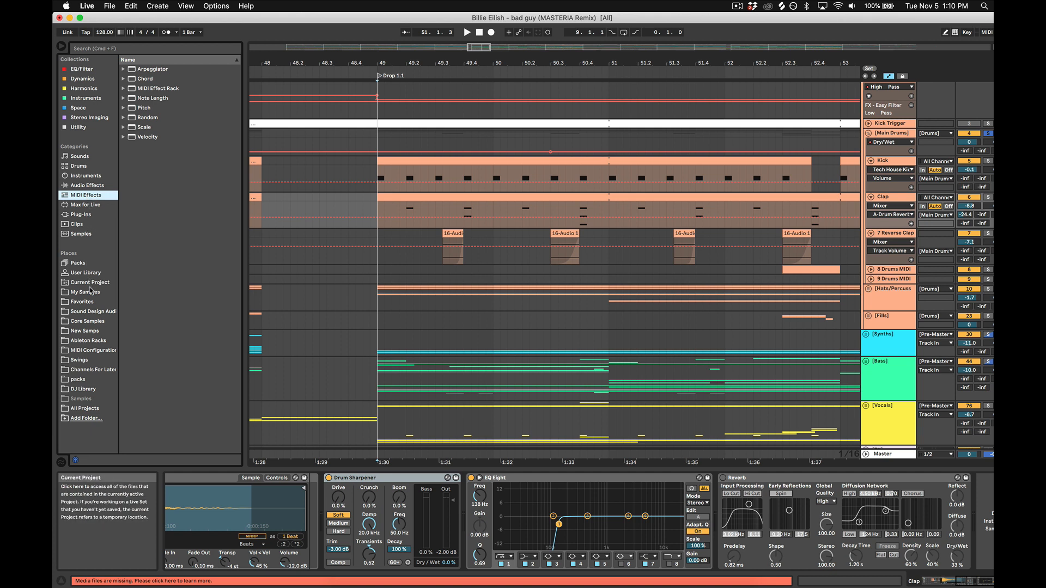
pyautogui.click(86, 185)
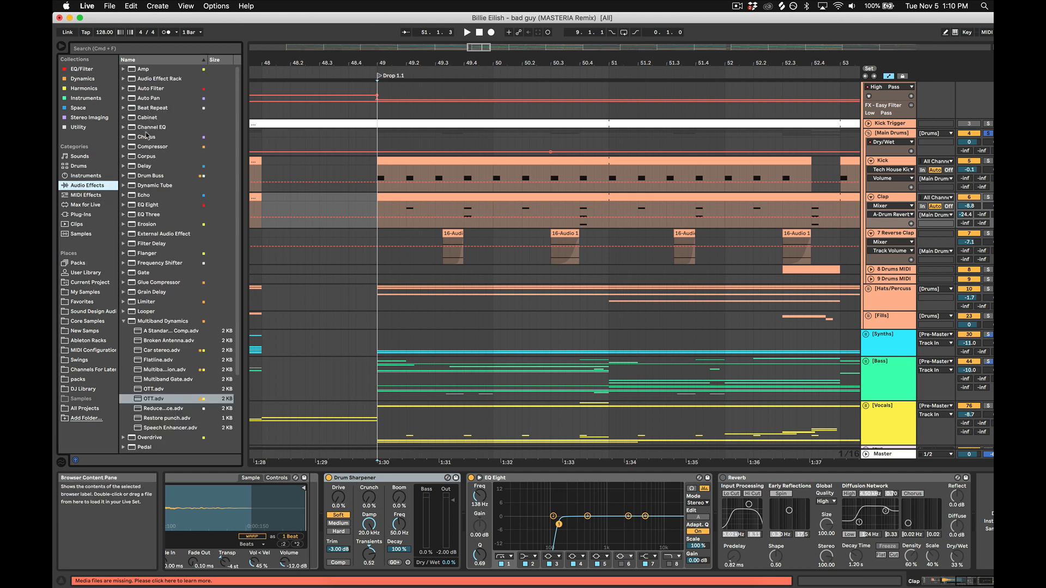
pyautogui.click(145, 176)
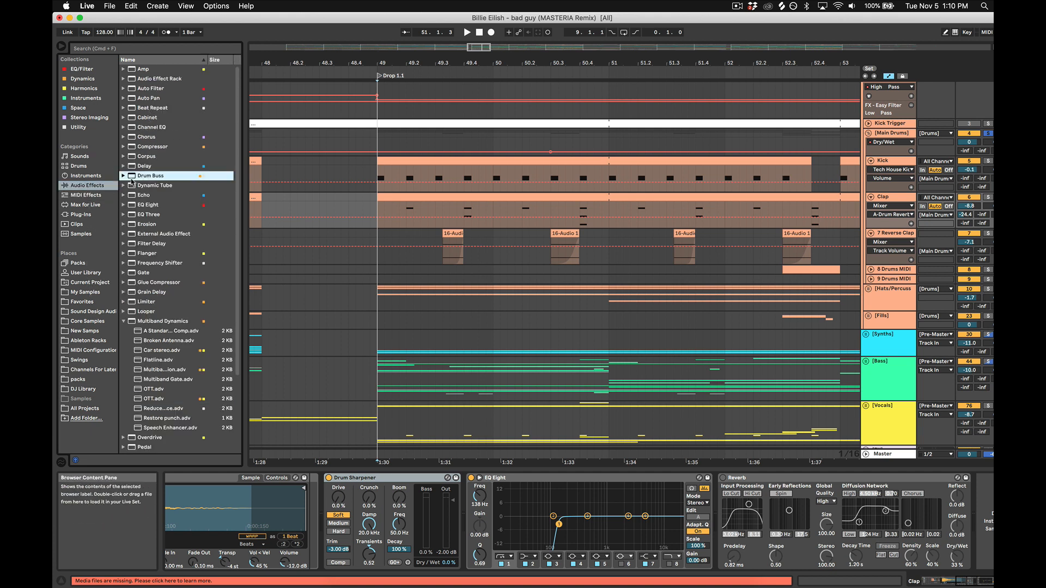
pyautogui.click(123, 176)
pyautogui.click(124, 176)
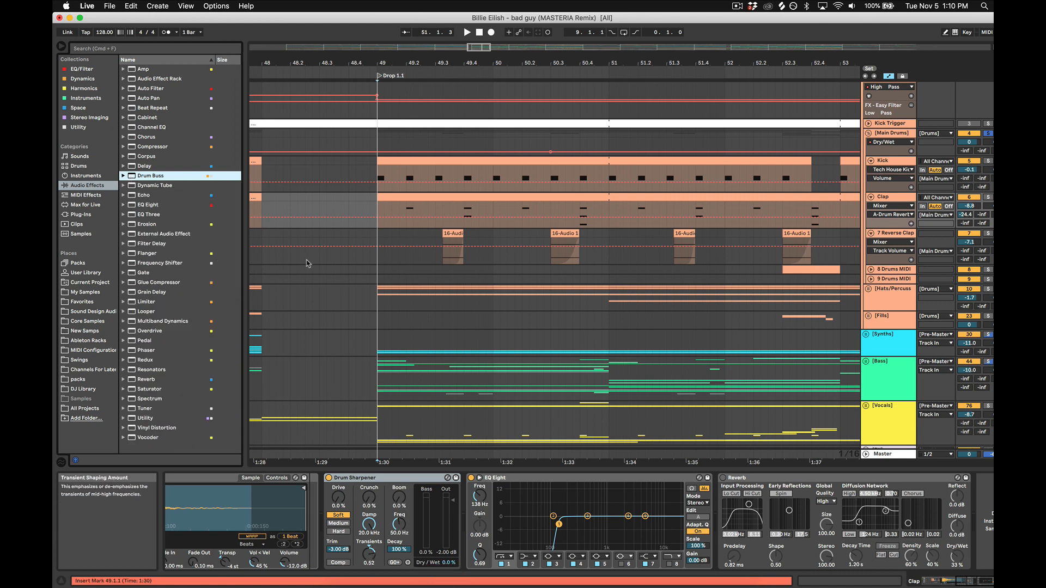
# Step: Try Drum Buss at the end of the Drums group's device chain with Dry/Wet set to 29%
pyautogui.scroll(2, 891, 126)
pyautogui.click(891, 117)
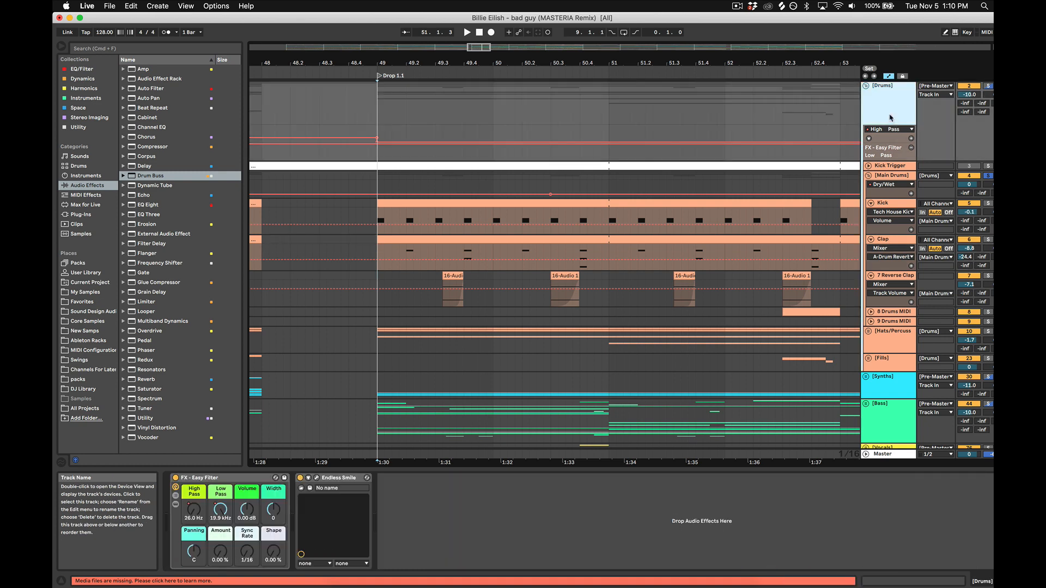
pyautogui.click(149, 176)
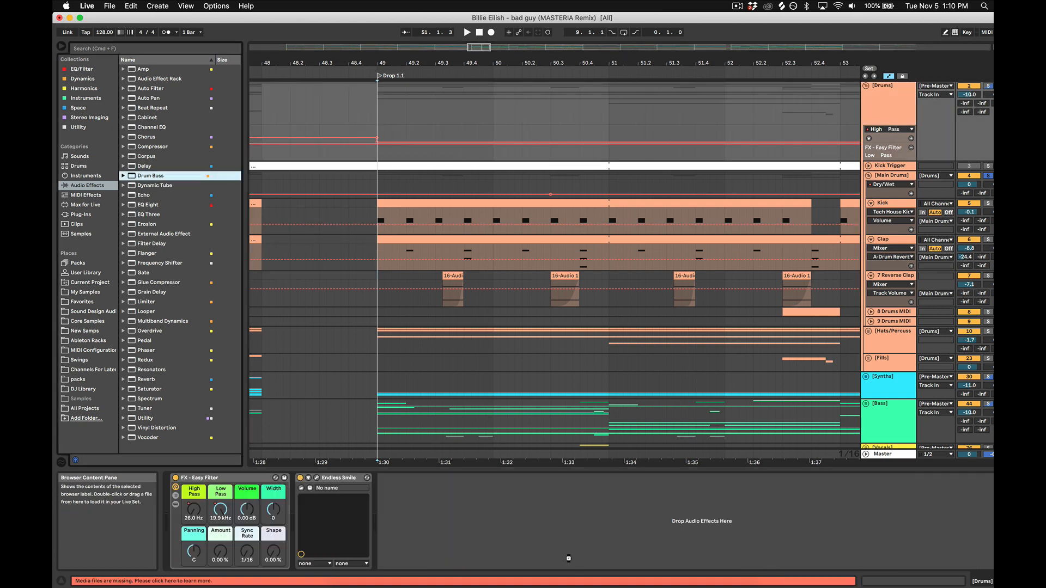
pyautogui.moveTo(433, 475); pyautogui.dragTo(436, 491)
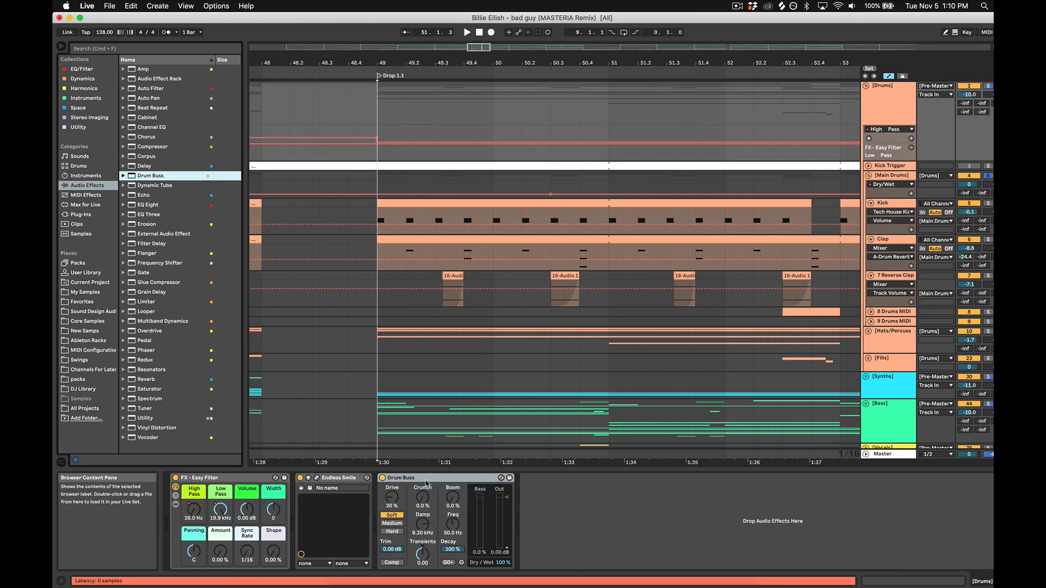
pyautogui.click(502, 562)
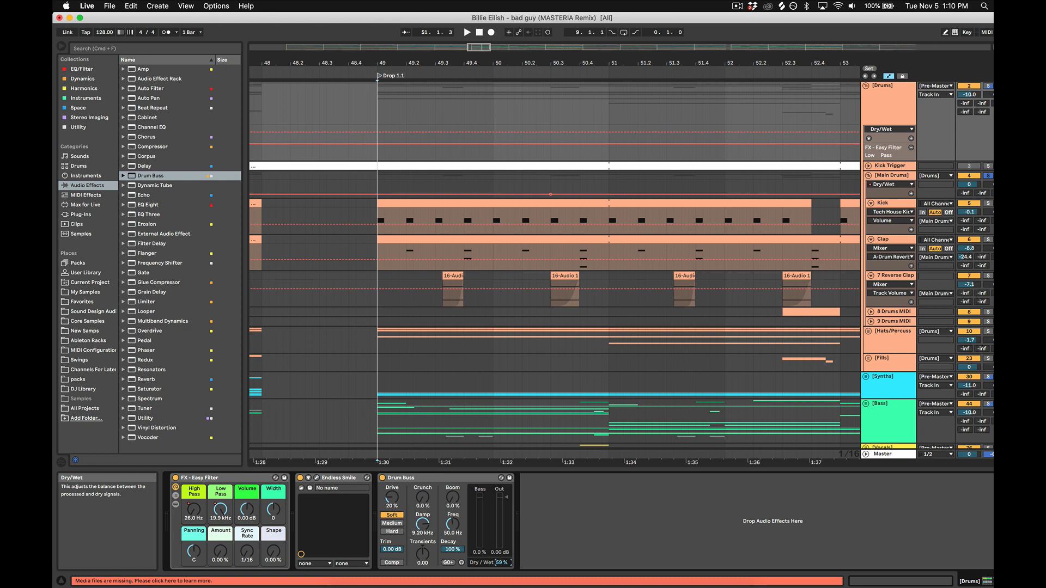
pyautogui.click(471, 479)
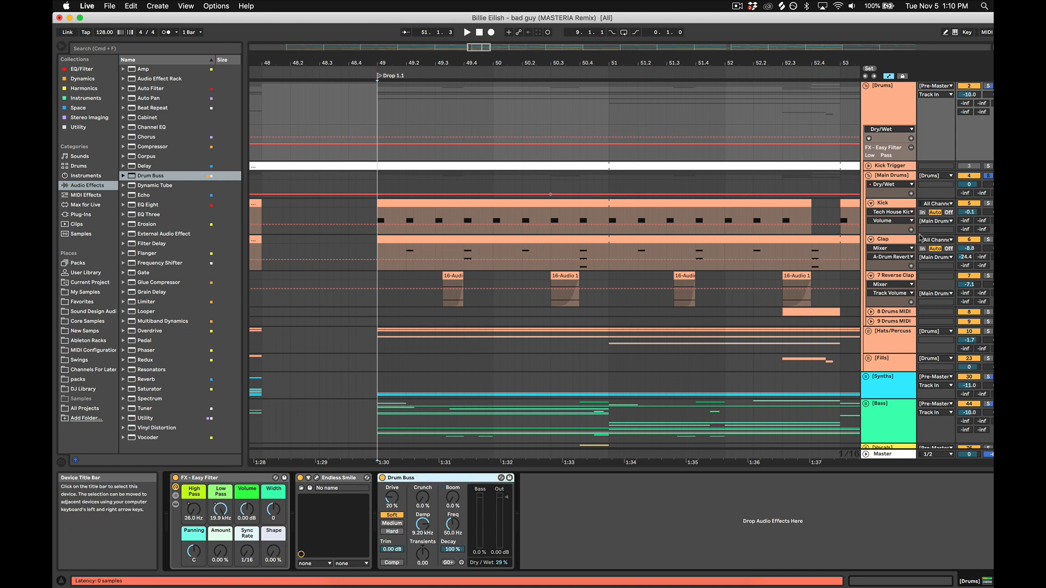
# Step: Fold the Main Drums group, unfold Hats/Percussion and play its tracks from Drop 1.1
pyautogui.click(868, 175)
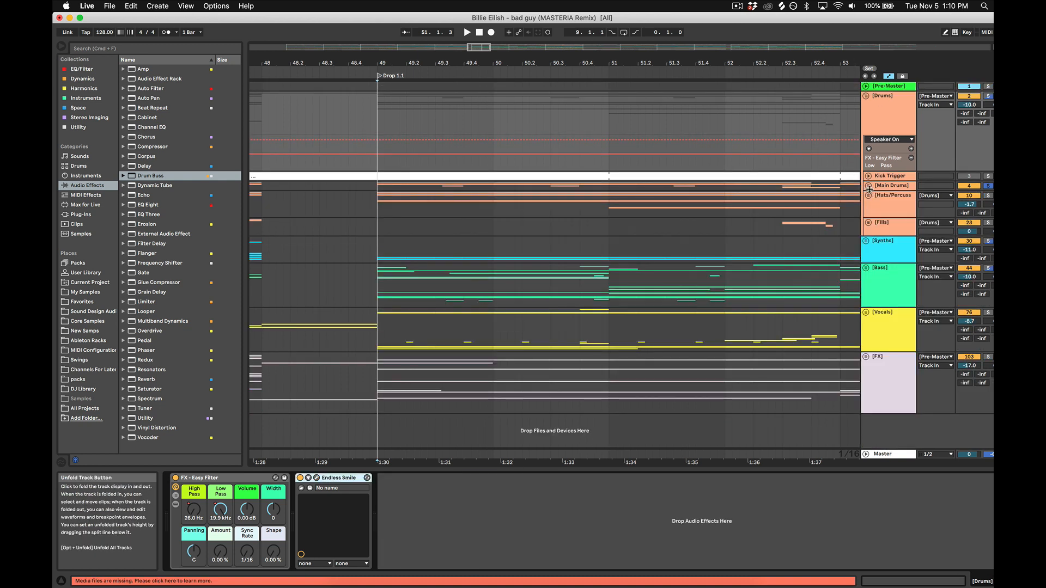
pyautogui.click(869, 194)
pyautogui.press('space')
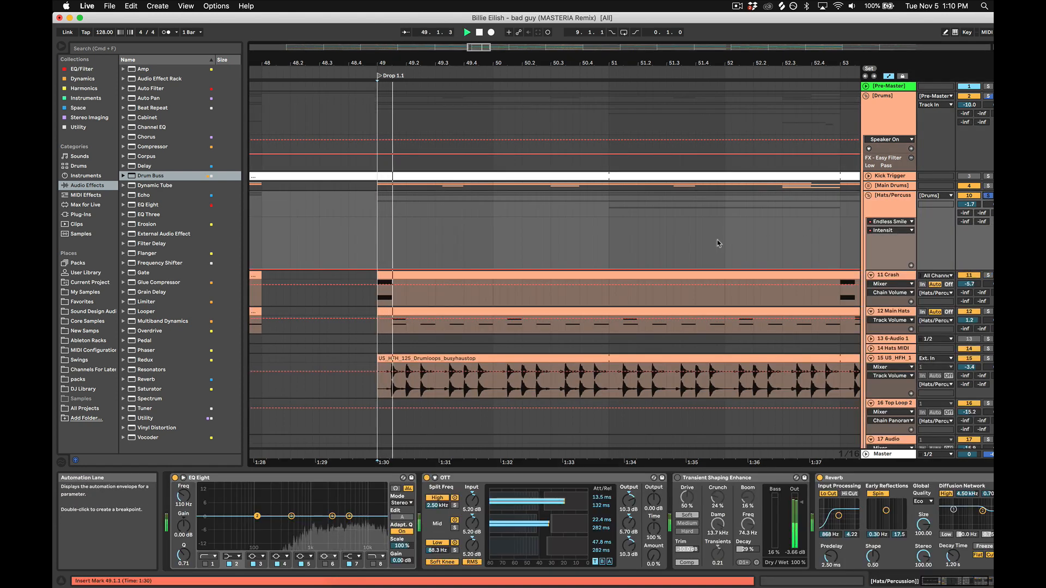
pyautogui.scroll(-3, 718, 243)
pyautogui.moveTo(531, 62); pyautogui.dragTo(530, 18)
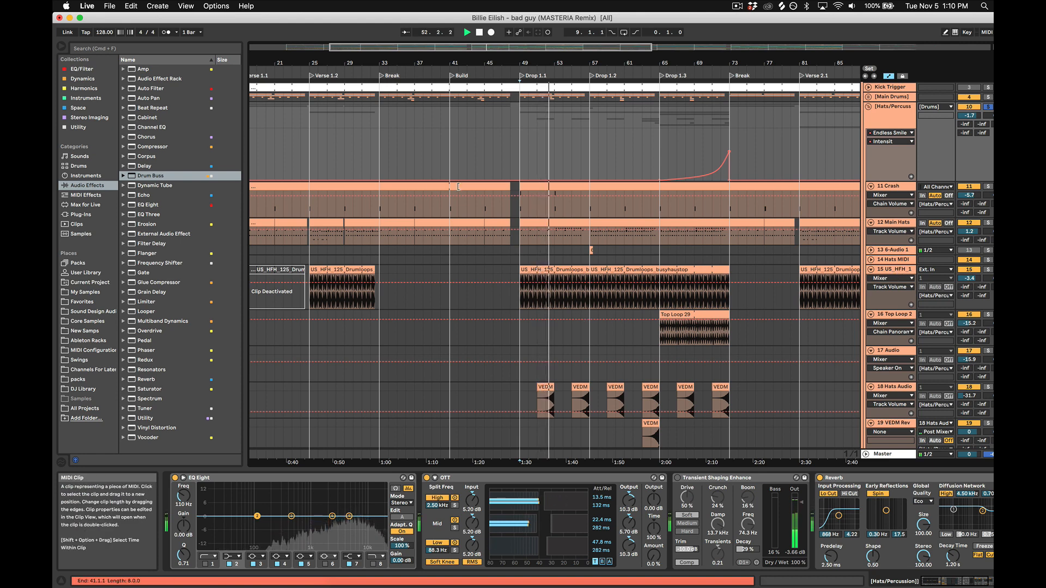
pyautogui.press('space')
# Step: Select the Drop 1.1 clip on the Crash track, solo the track and play from bar 49
pyautogui.moveTo(532, 63); pyautogui.dragTo(468, 186)
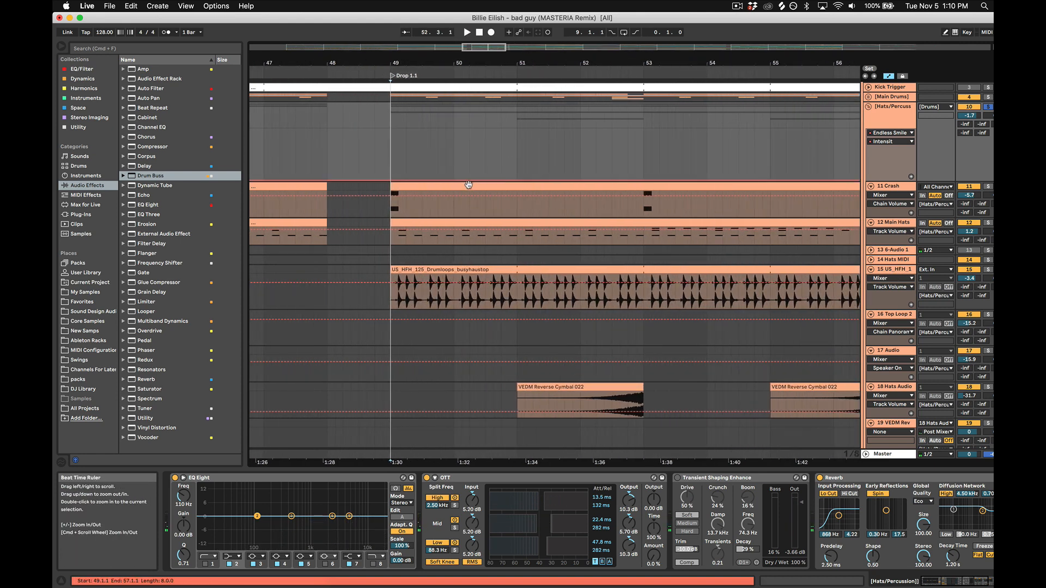
pyautogui.click(470, 186)
pyautogui.click(987, 186)
pyautogui.press('space')
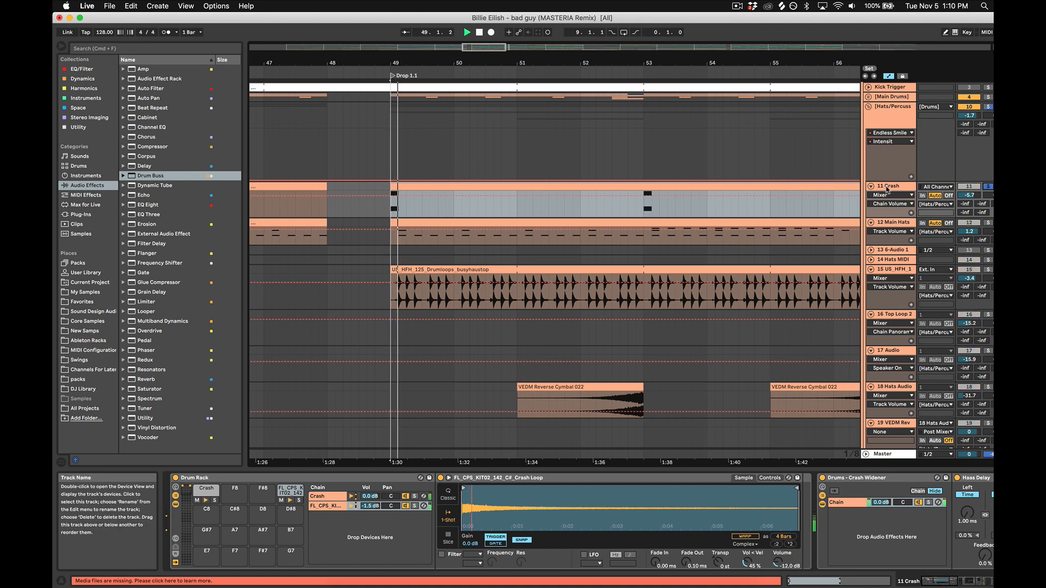
# Step: Examine the Crash track's device chain from Crash Widener, Haas Delay and EQ Eight through Glue Compressor, OTT and Saturator
pyautogui.click(887, 188)
pyautogui.hscroll(15, 818, 536)
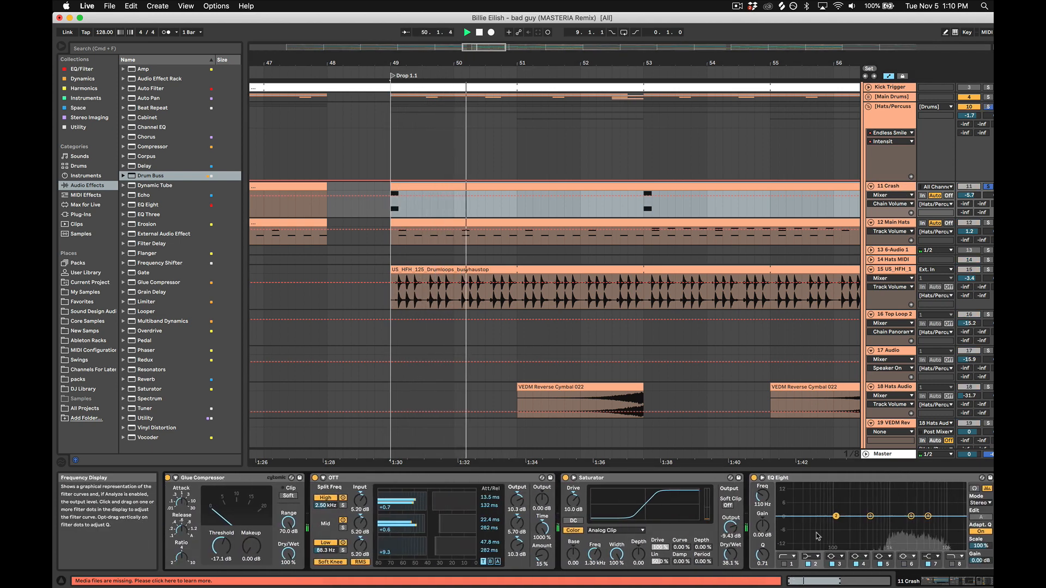
pyautogui.hscroll(-15, 819, 537)
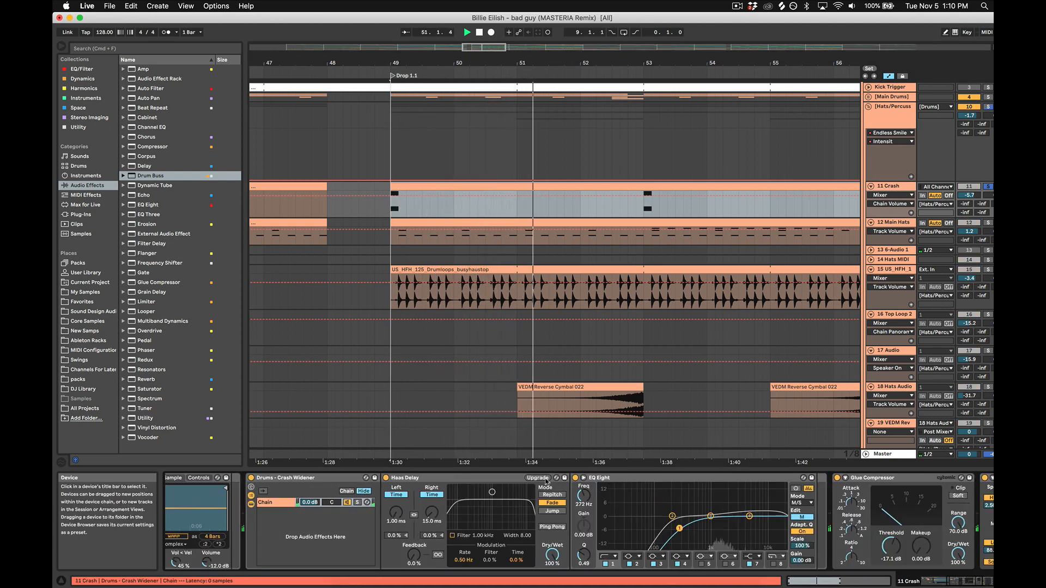
pyautogui.hscroll(8, 601, 529)
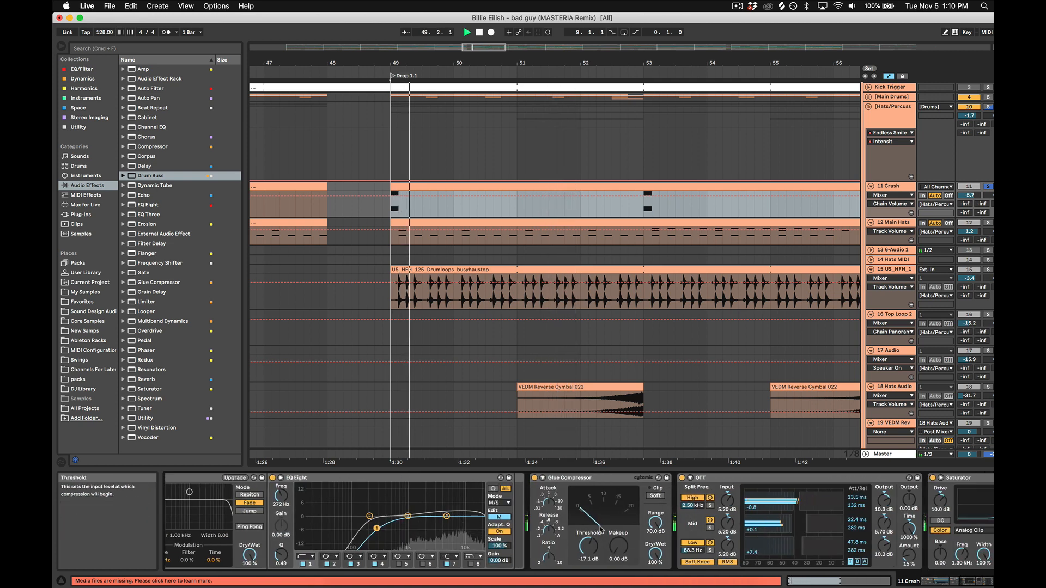
pyautogui.hscroll(10, 601, 529)
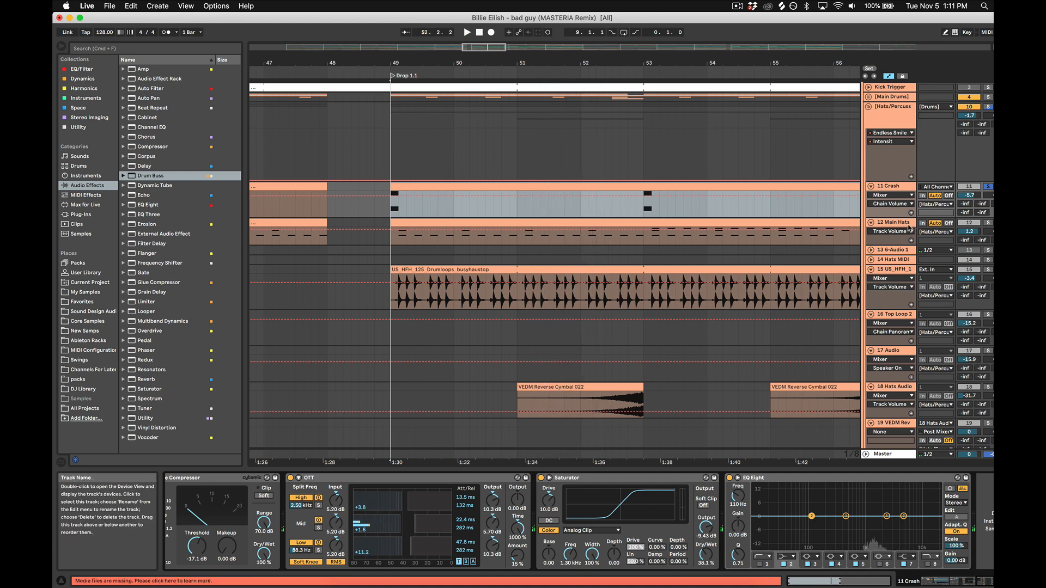
# Step: Display the Main Hats devices, solo the track and play its Drop 1.1 clip
pyautogui.click(908, 228)
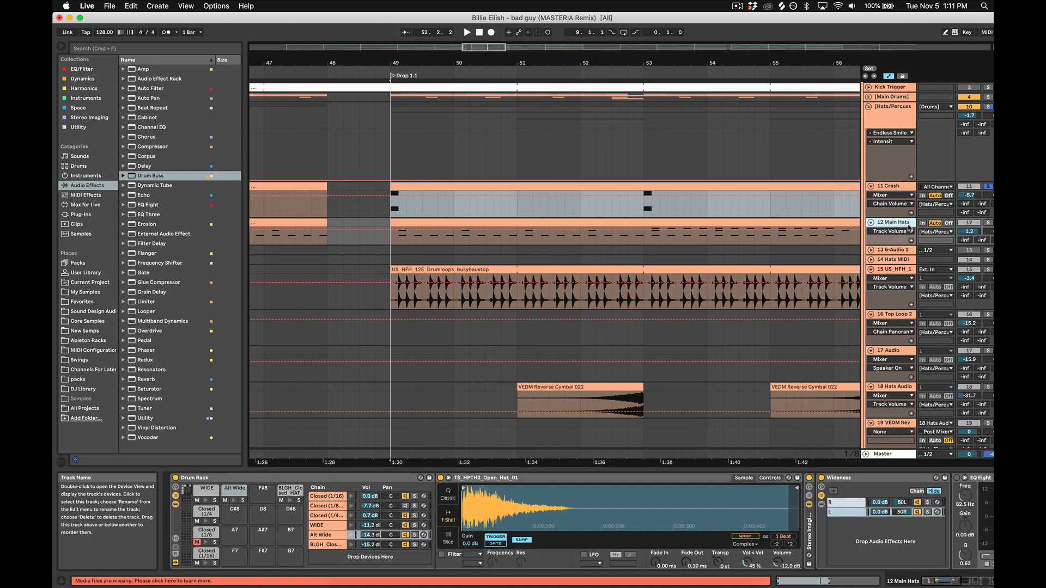
pyautogui.click(988, 223)
pyautogui.press('space')
pyautogui.click(520, 224)
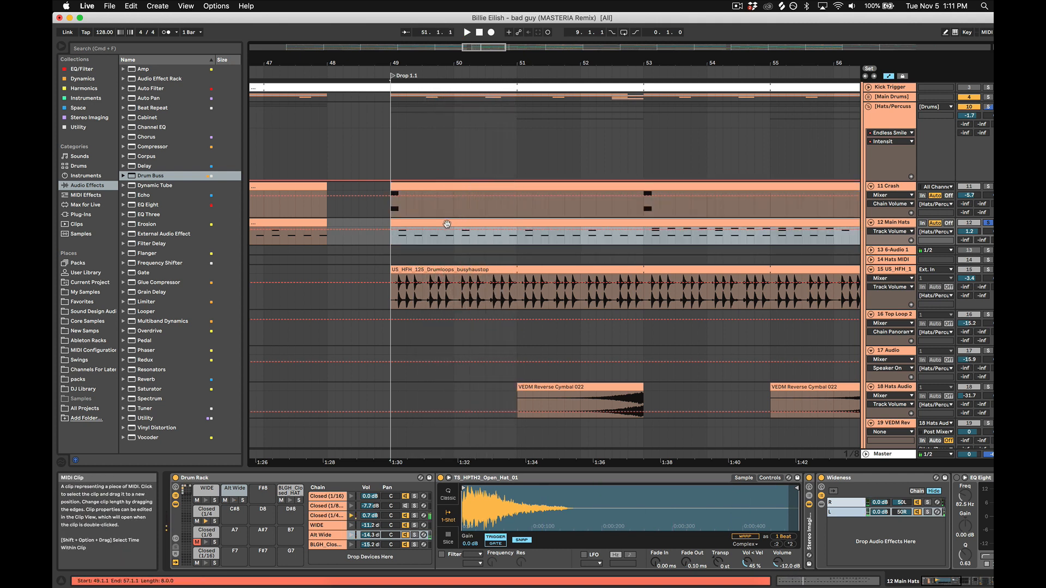
# Step: View the notes of the Main Hats clip, return to the track's devices and replay the hats briefly
pyautogui.doubleClick(765, 223)
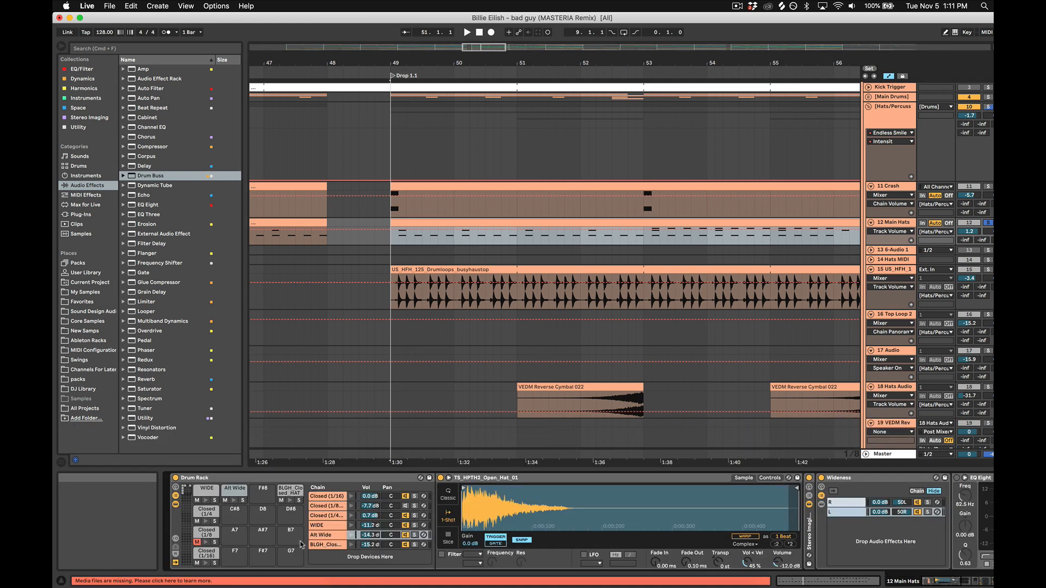
pyautogui.hotkey('shift', 'Tab')
pyautogui.press('space')
pyautogui.press('space')
# Step: Audition the Closed (1/4) chain of the Main Hats Drum Rack and examine the effects following the rack
pyautogui.click(352, 516)
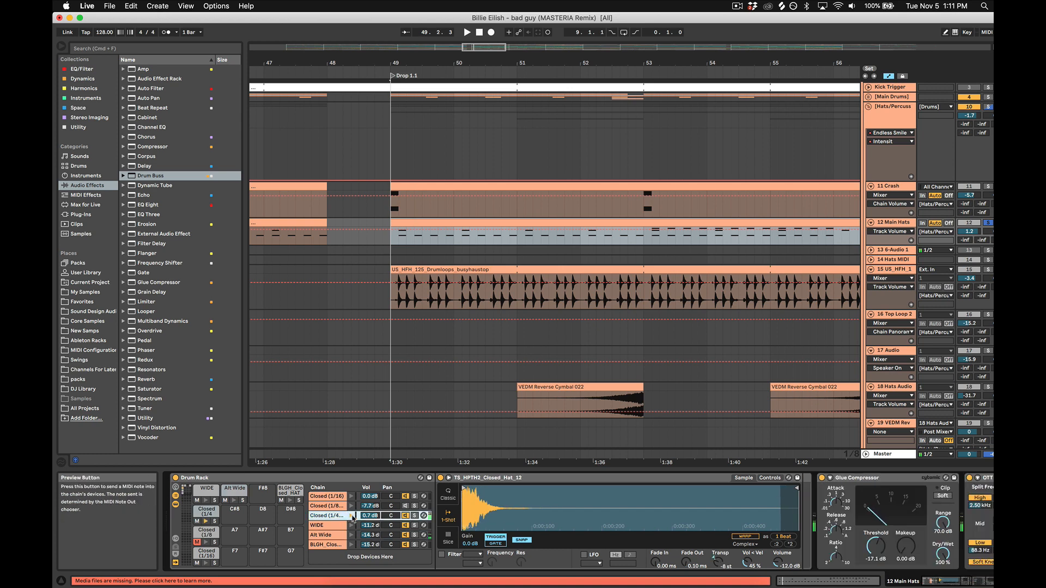
pyautogui.hscroll(10, 816, 519)
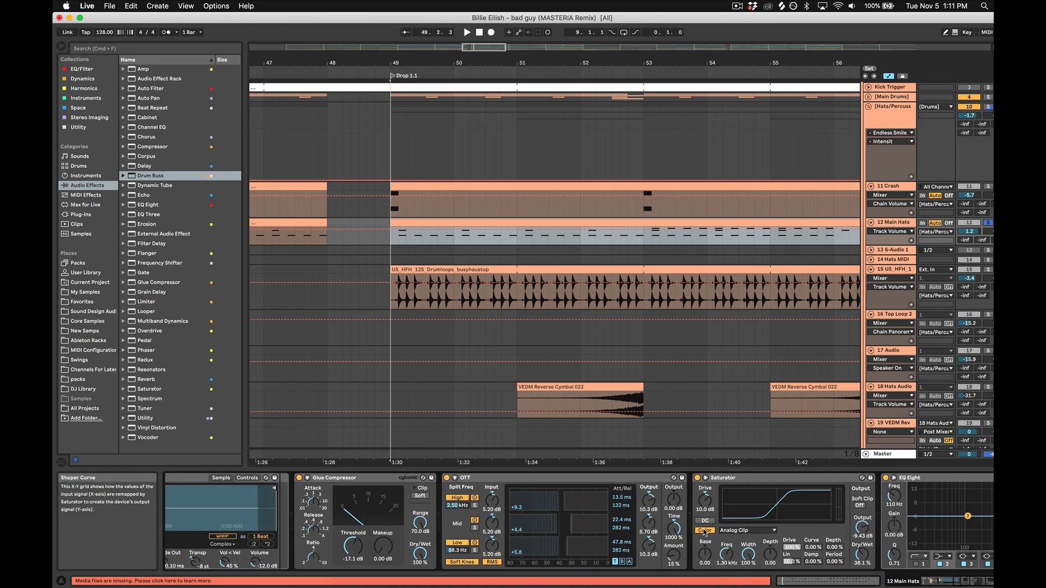
pyautogui.hscroll(-10, 704, 532)
pyautogui.hscroll(-1, 471, 244)
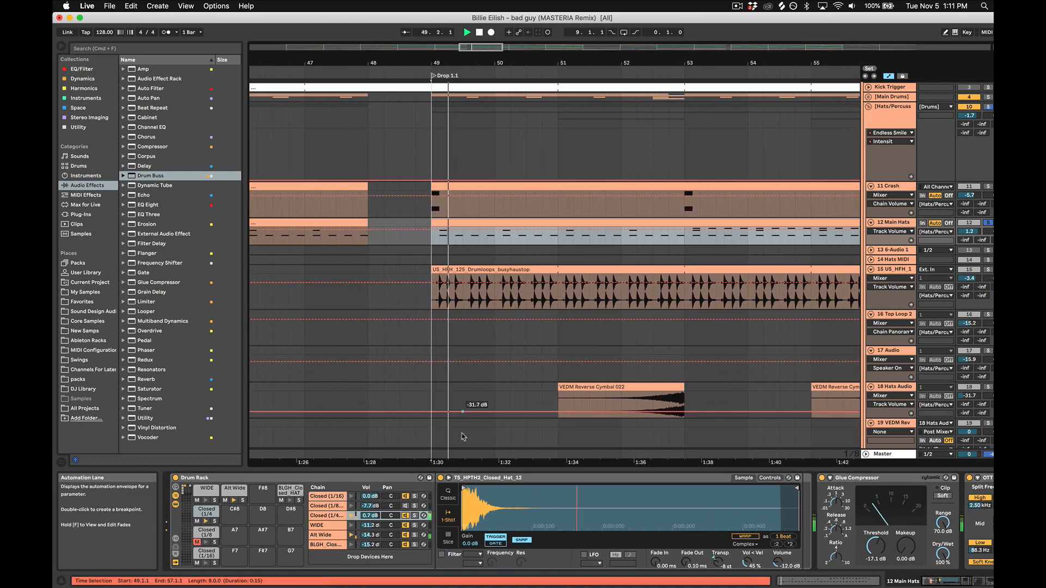
pyautogui.press('space')
# Step: Audition the Alt Wide hat chain and inspect its Wideness rack, mid/side EQ Eight and the effects after them
pyautogui.click(329, 535)
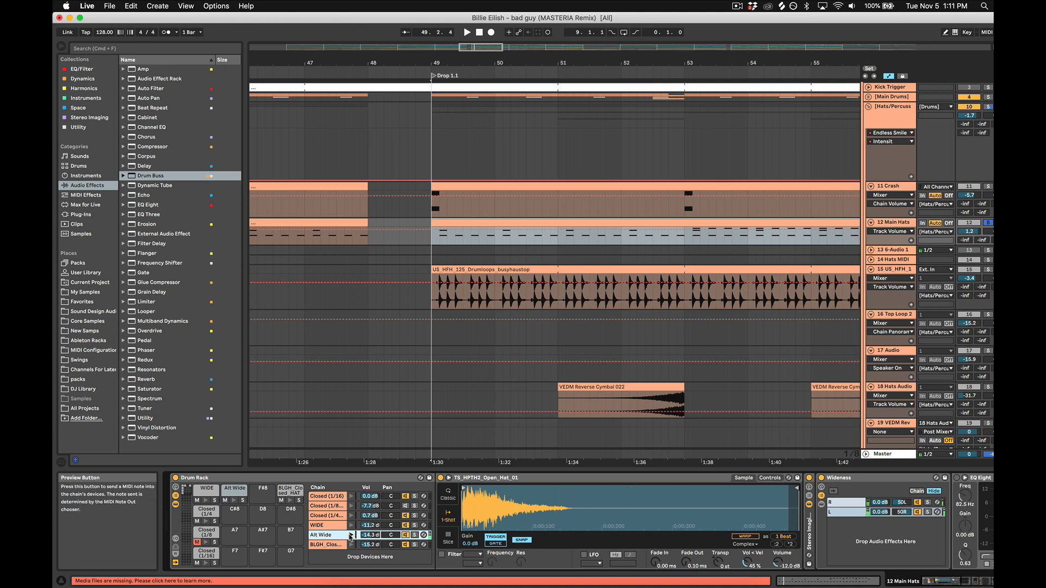
pyautogui.hscroll(10, 487, 542)
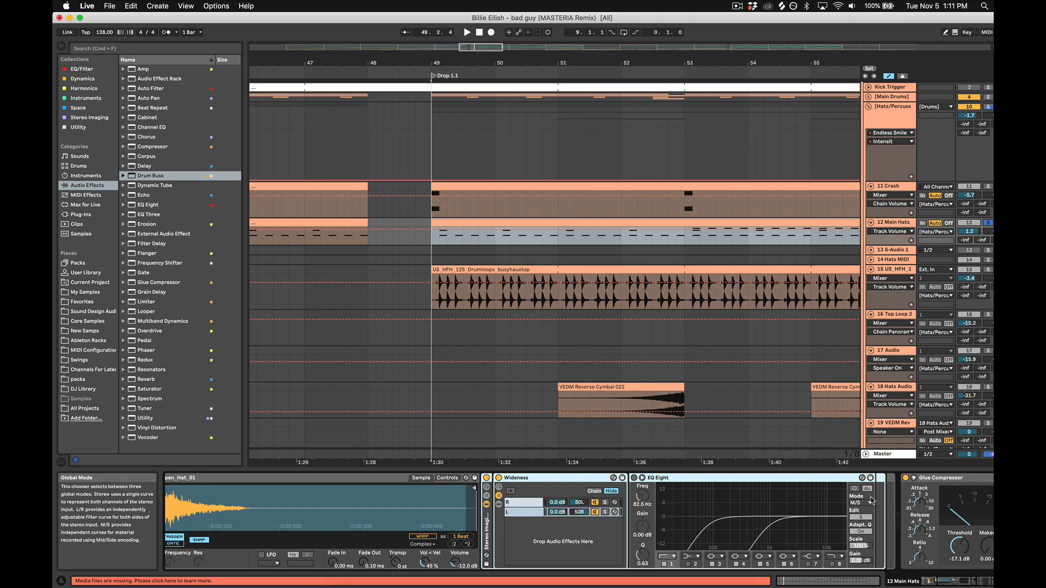
pyautogui.hscroll(9, 487, 544)
pyautogui.hscroll(14, 534, 525)
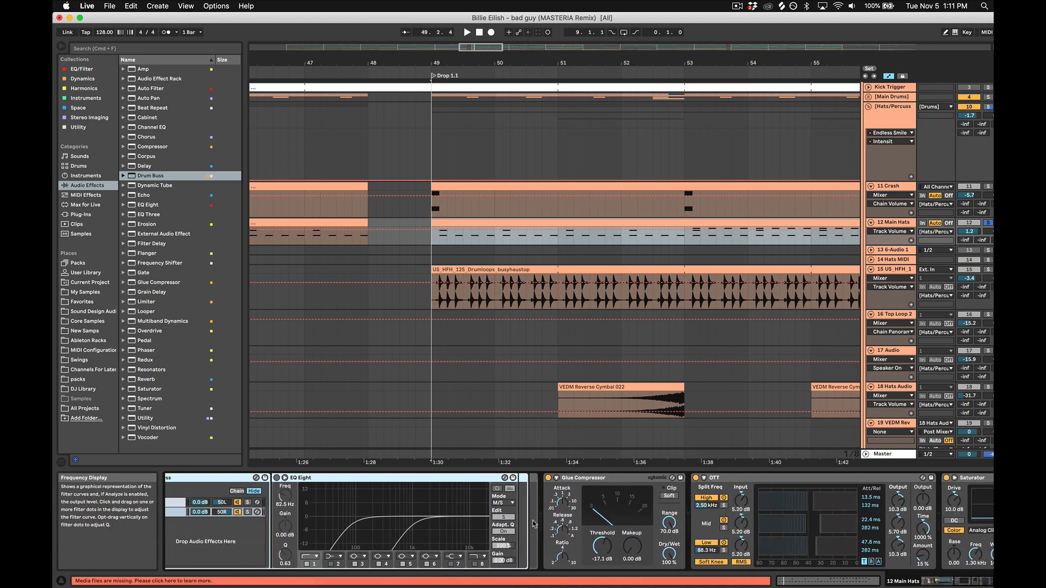
pyautogui.hscroll(-18, 534, 525)
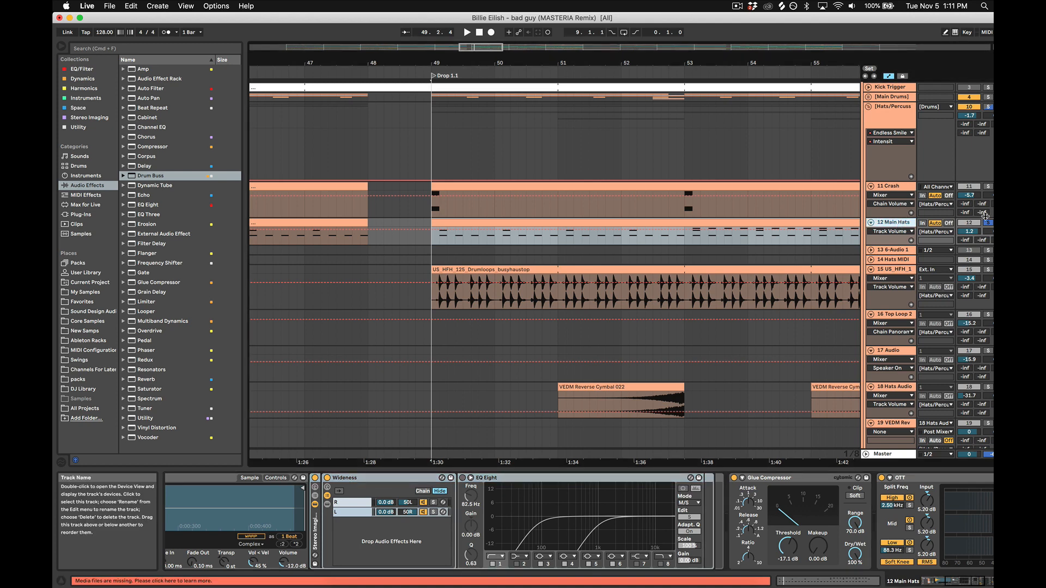
# Step: Play from Drop 1.1, solo track 15 and select its US_HFH_125_Drumloops_busyhaustop clip to display its devices
pyautogui.press('space')
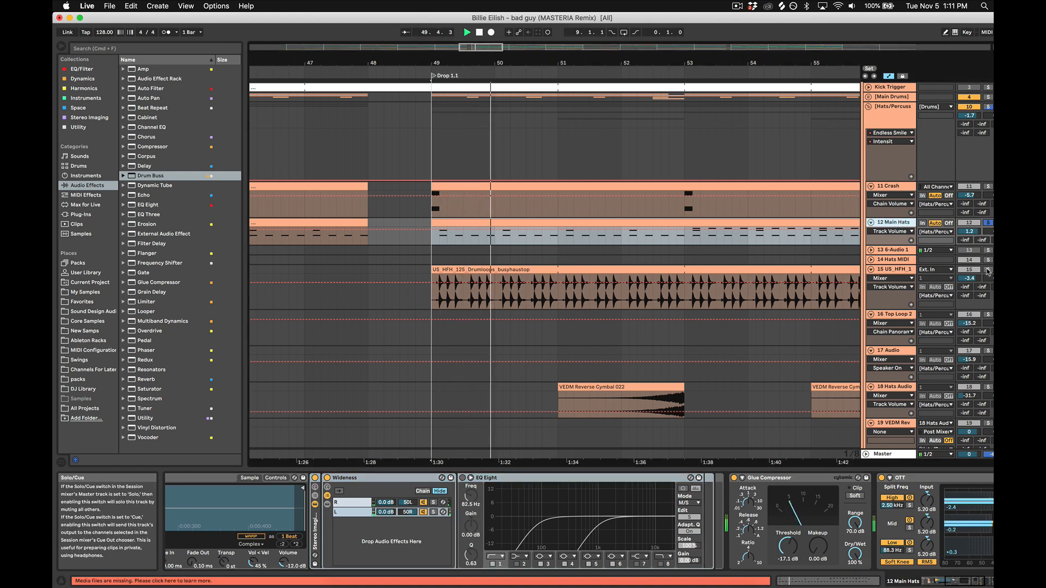
pyautogui.click(987, 272)
pyautogui.click(635, 271)
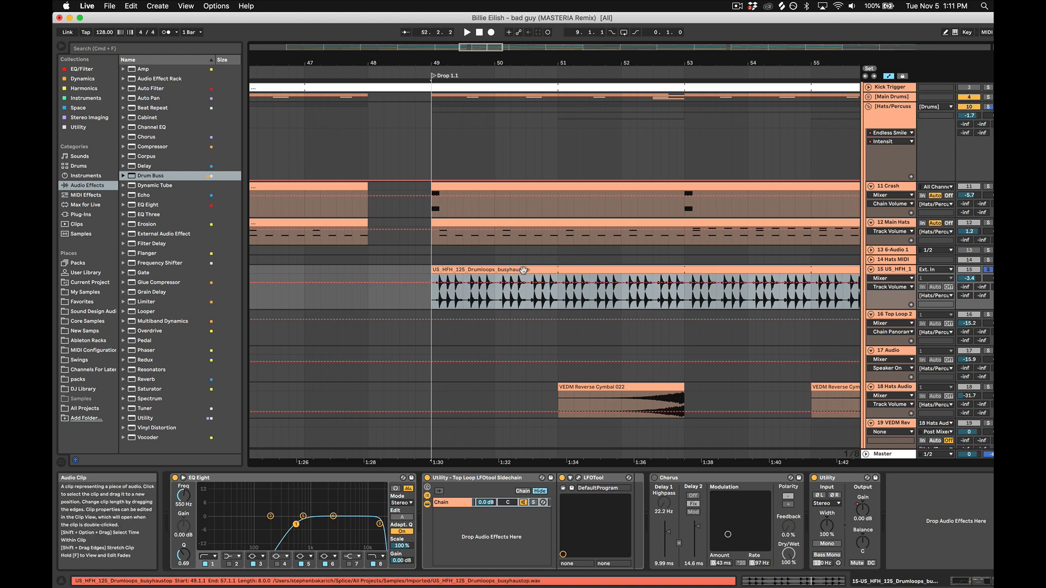
# Step: Open the drum loop's LFOTool and compare playback with the Top Loop LFOtool Sidechain rack bypassed and enabled
pyautogui.click(580, 478)
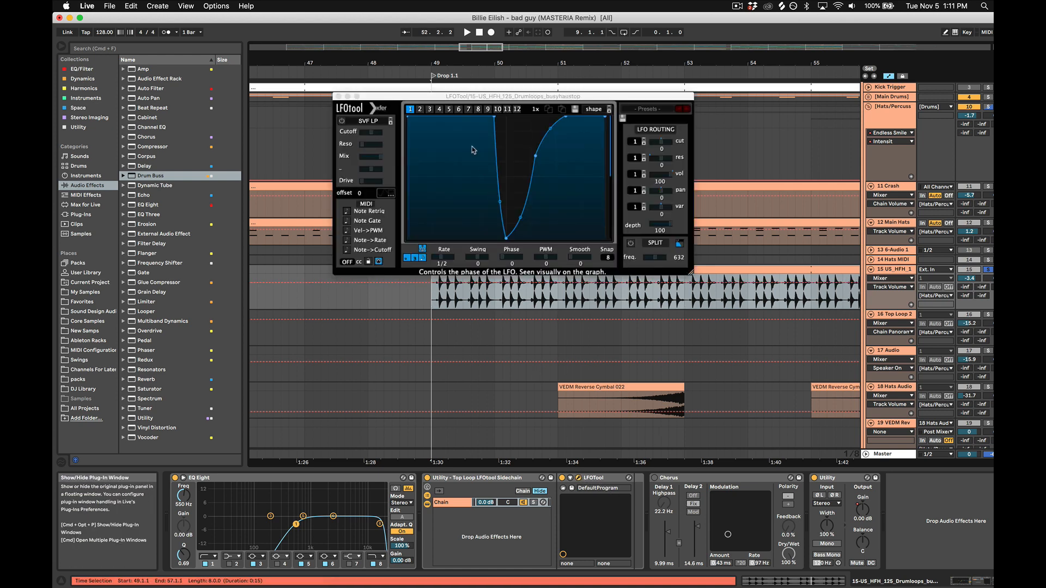
pyautogui.press('space')
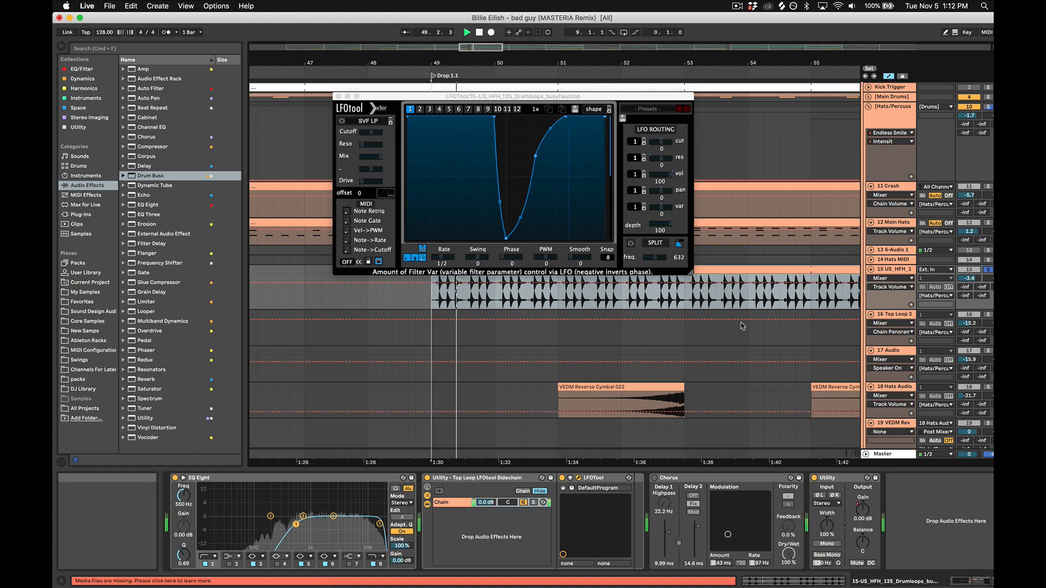
pyautogui.click(427, 478)
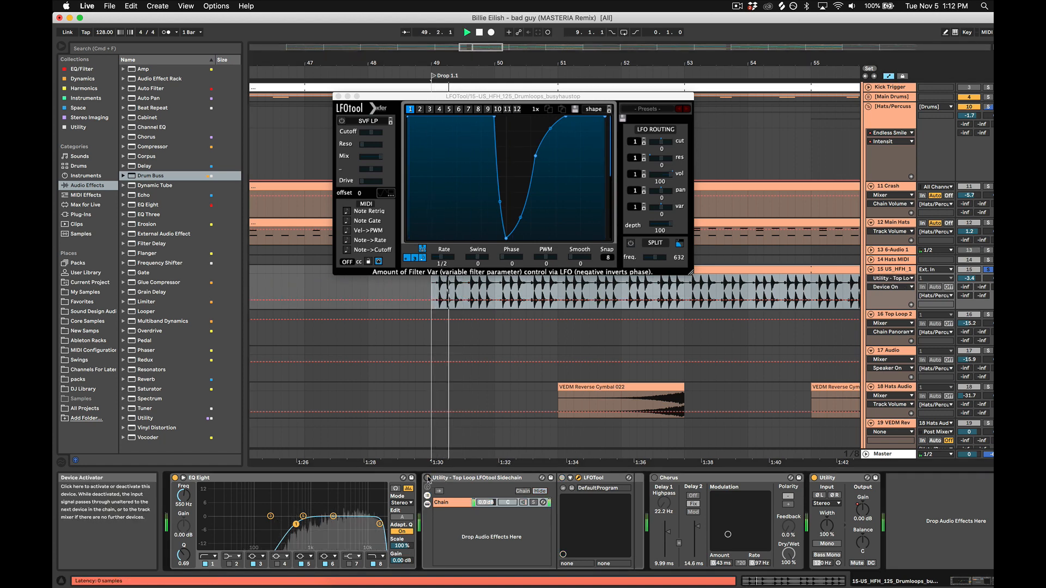
pyautogui.click(427, 477)
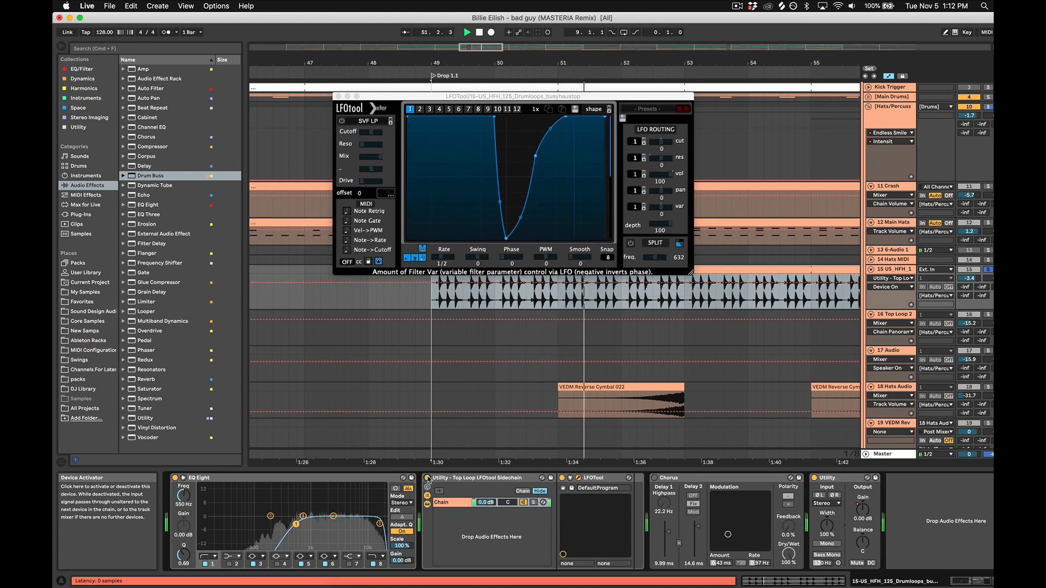
# Step: Close the drum loop's LFOTool window, solo track 16 and play its Top Loop 29 clip from Drop 1.3
pyautogui.press('space')
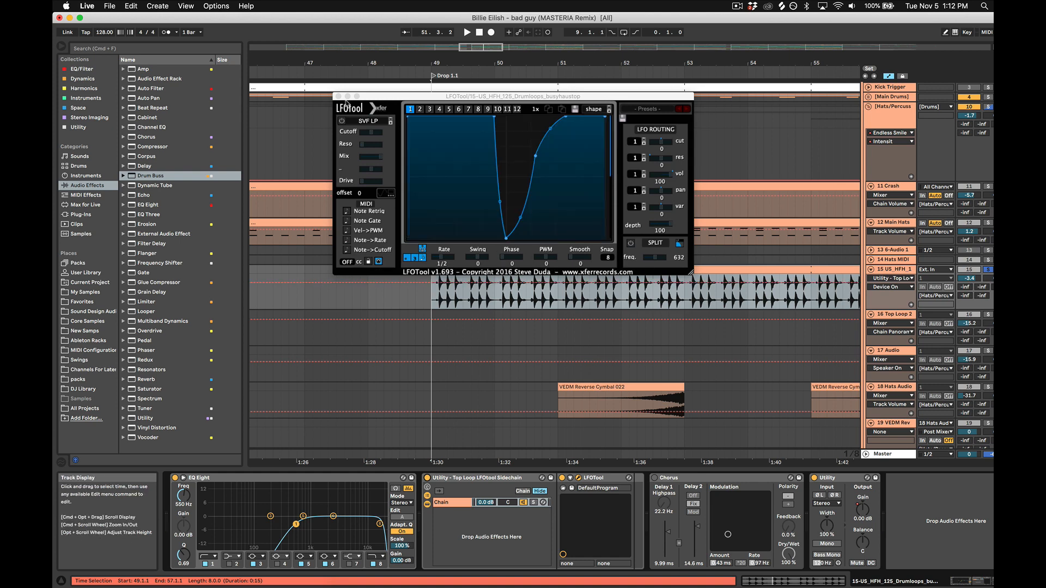
pyautogui.click(339, 97)
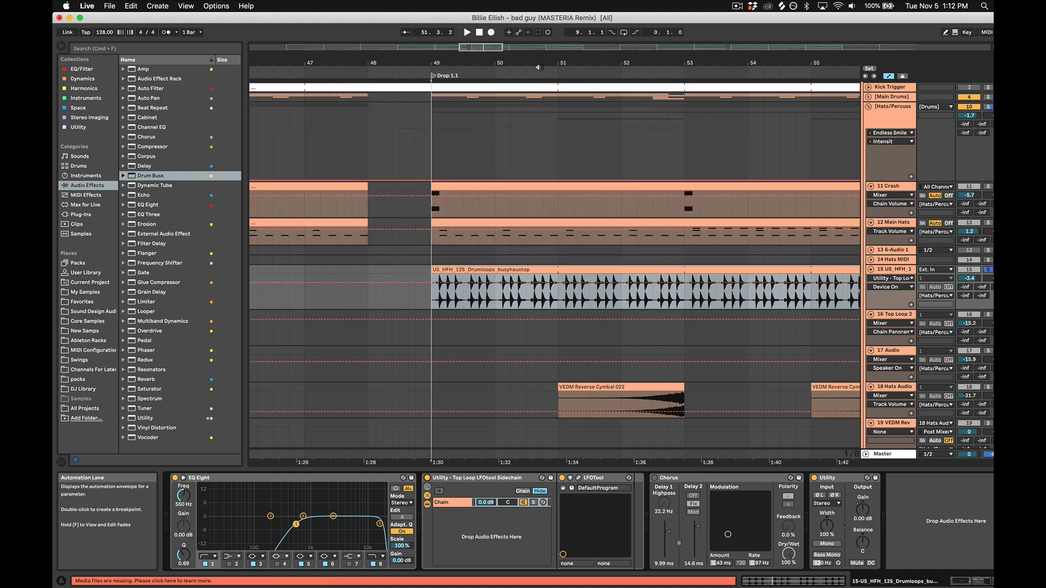
pyautogui.moveTo(539, 67); pyautogui.dragTo(539, 38)
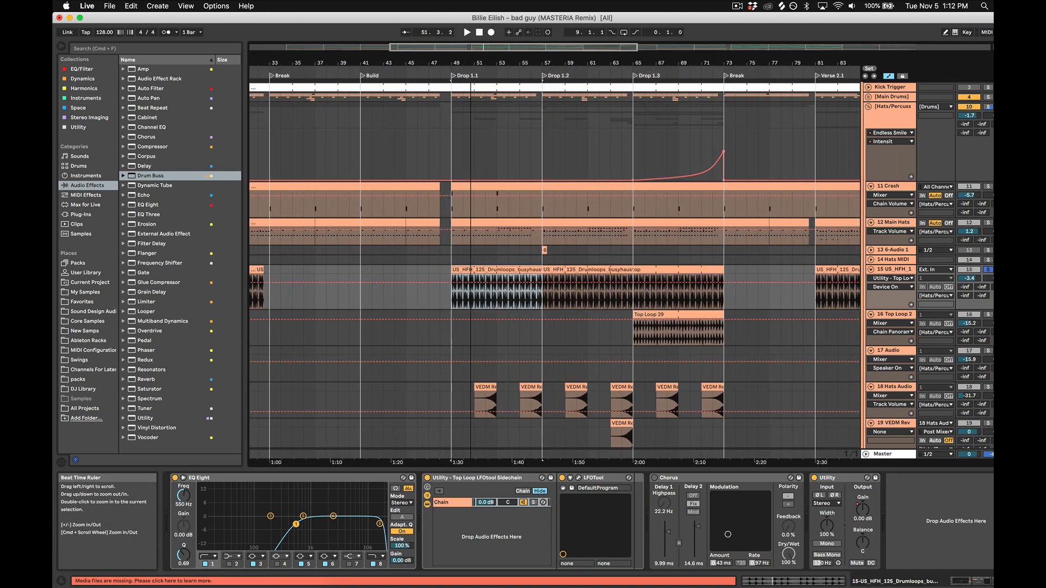
pyautogui.click(659, 316)
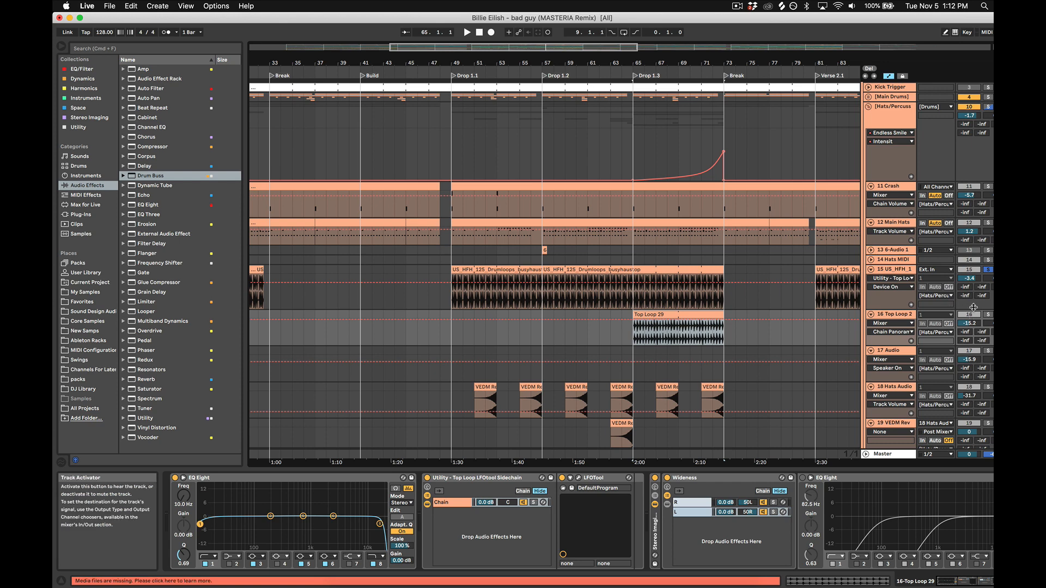
pyautogui.press('space')
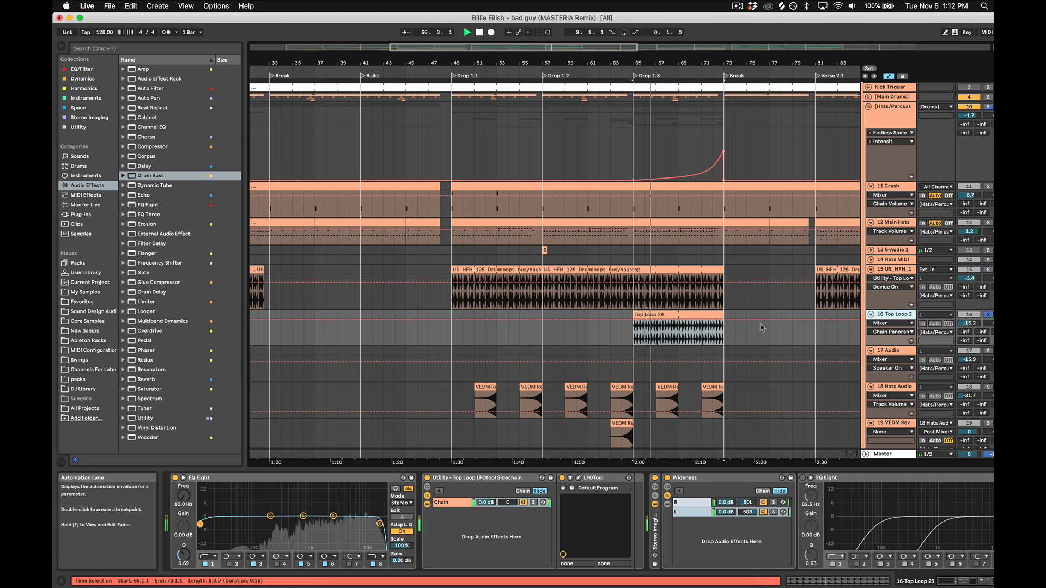
# Step: Compare the playing top loop with its Top Loop LFOtool Sidechain rack bypassed and enabled
pyautogui.click(427, 479)
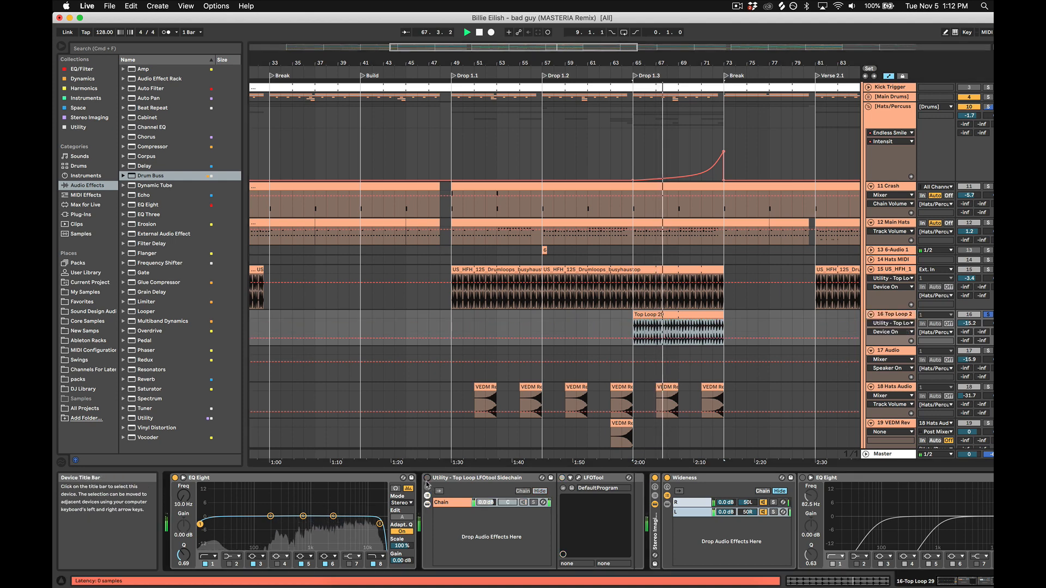
pyautogui.click(427, 478)
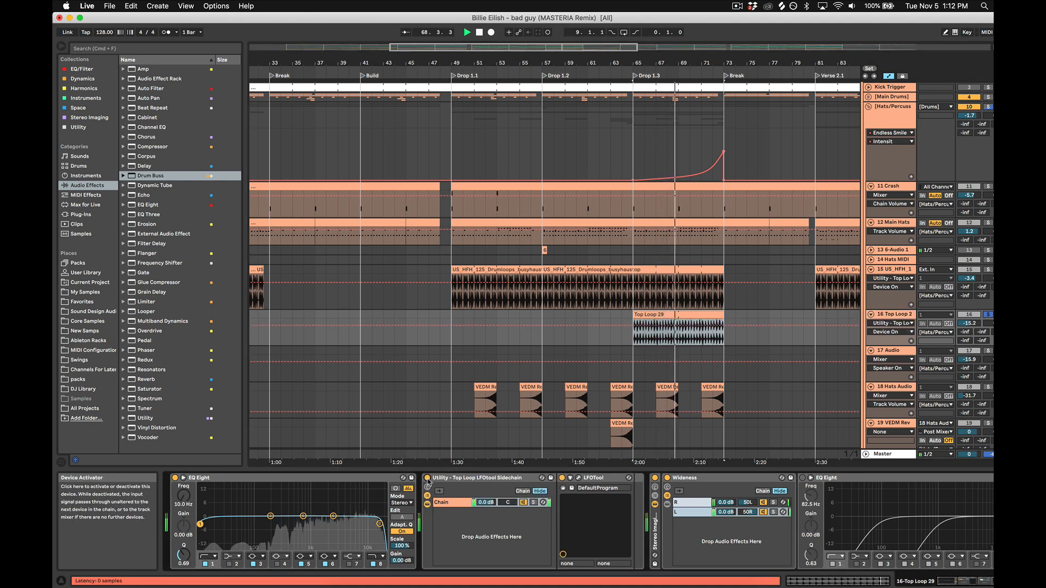
pyautogui.click(428, 479)
pyautogui.press('space')
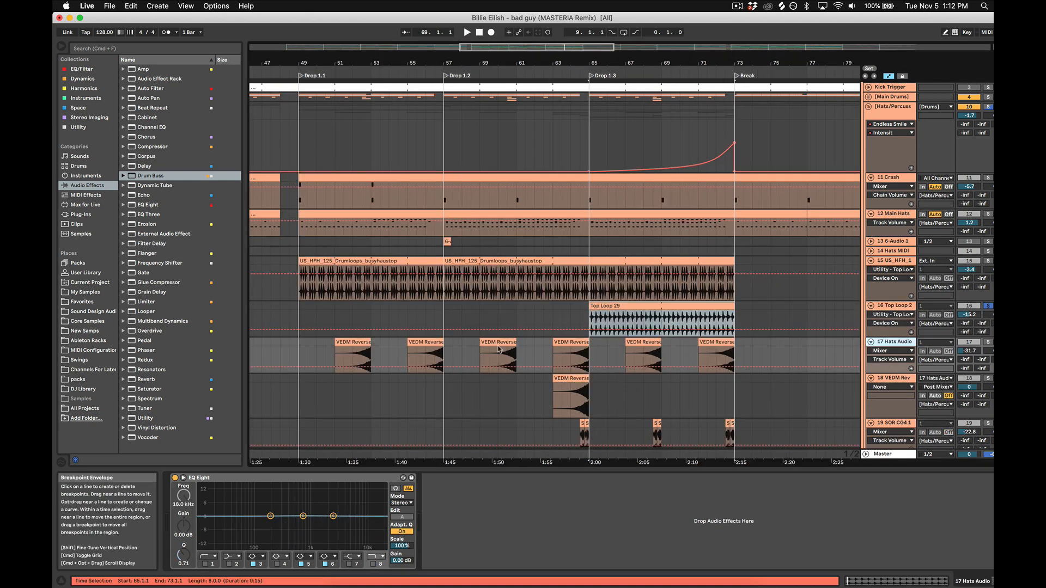
# Step: Solo track 17 Hats Audio and audition its first reverse cymbal clip in Drop 1.1 from bar 52
pyautogui.click(359, 363)
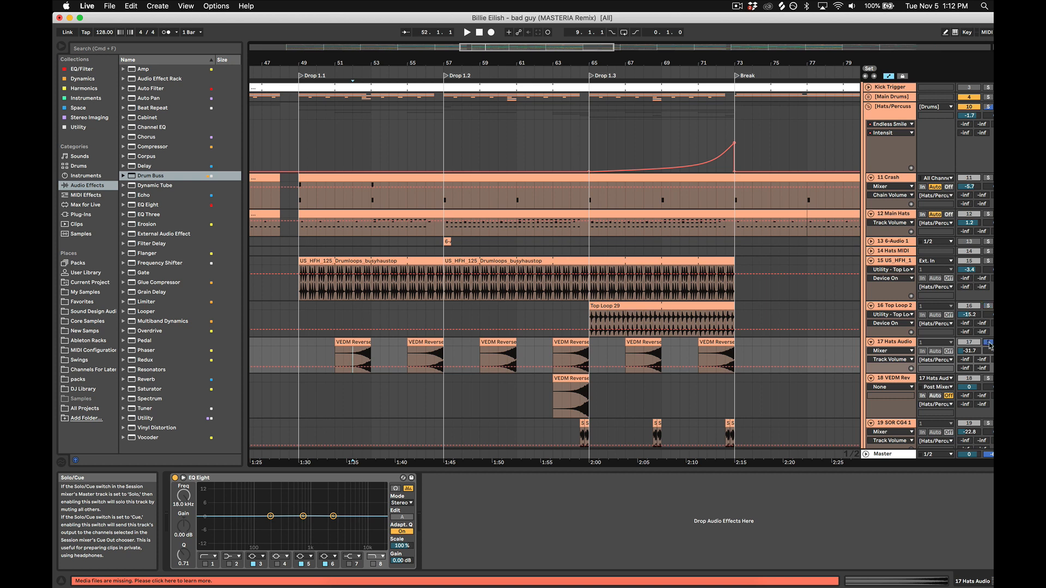
pyautogui.press('space')
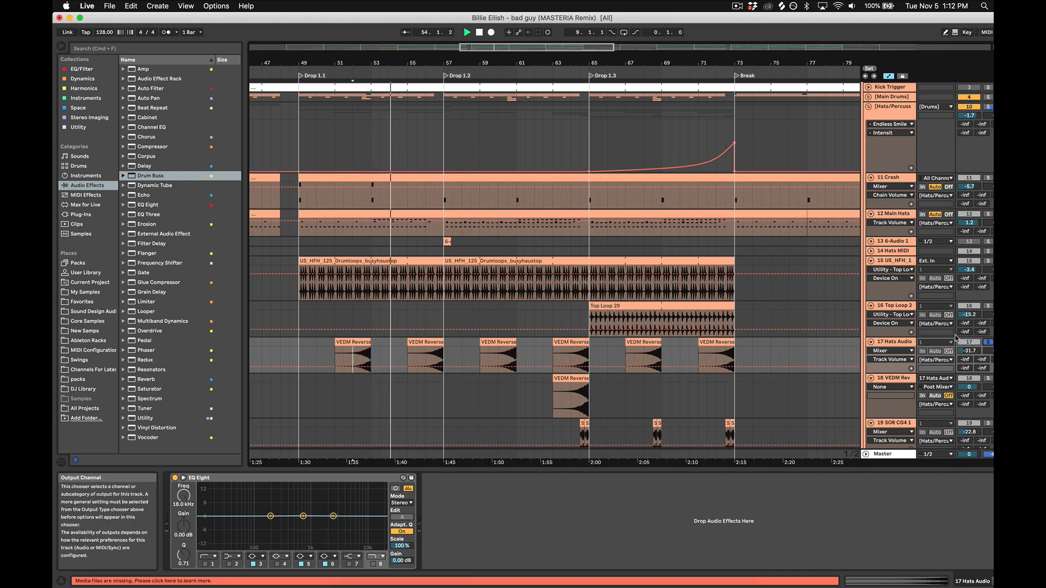
pyautogui.press('space')
# Step: Audition the reverse cymbal clip on track 18 from bar 64 into Drop 1.3
pyautogui.click(581, 401)
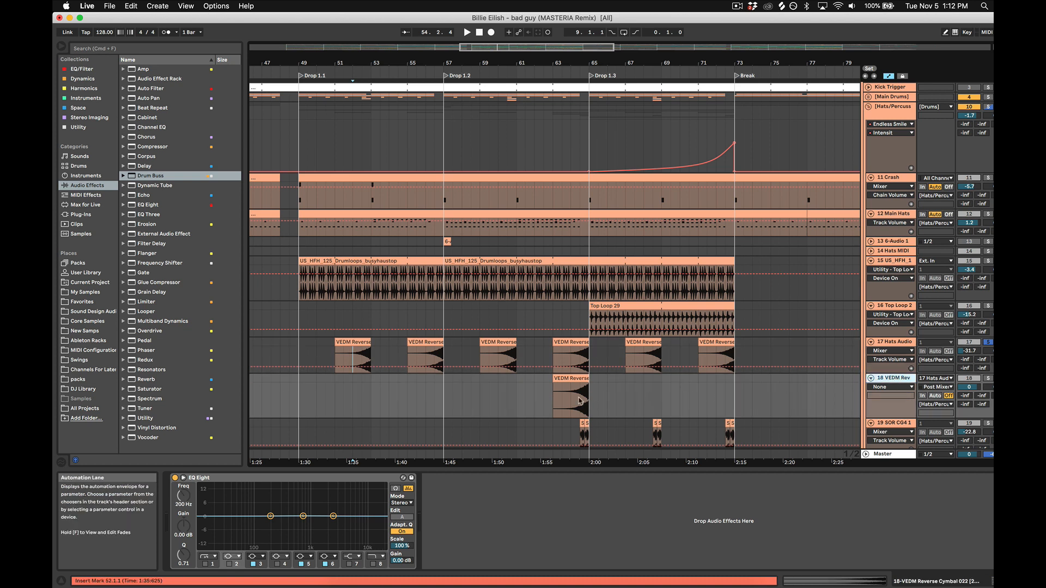
pyautogui.click(987, 380)
pyautogui.press('space')
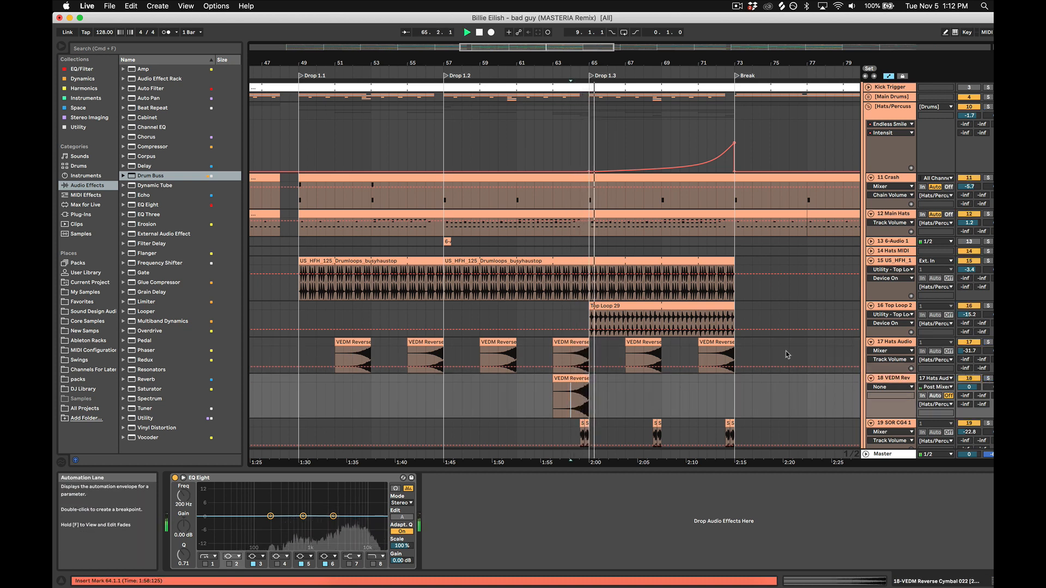
pyautogui.scroll(-5, 763, 373)
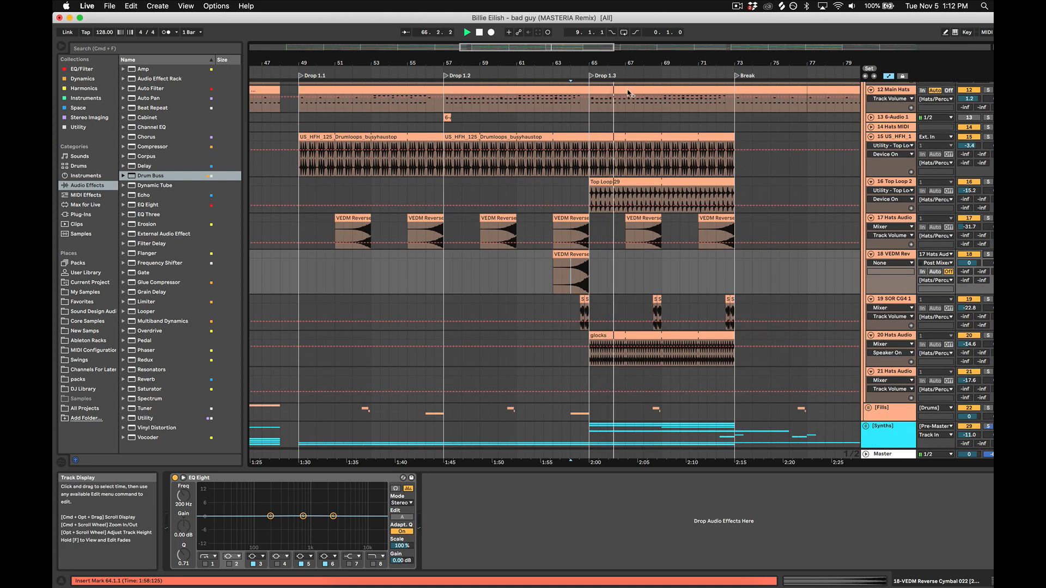
pyautogui.press('space')
# Step: Solo track 19, play its SOR CG4 127 Loop 013 clip before Drop 1.3 and examine its EQ Eight, Blues Drive and CamelCrusher
pyautogui.scroll(-4, 615, 218)
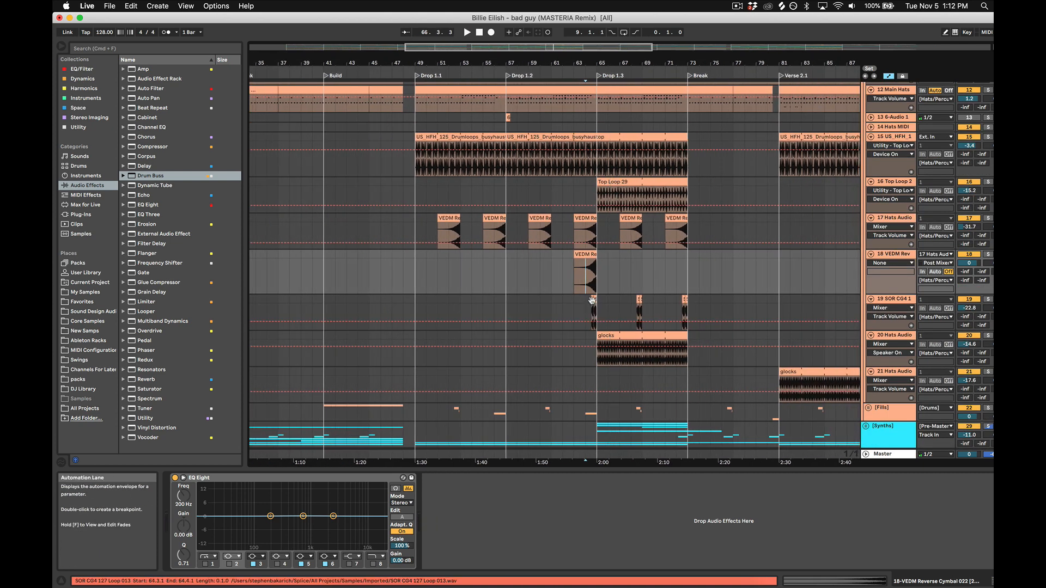
pyautogui.click(592, 299)
pyautogui.click(988, 300)
pyautogui.press('space')
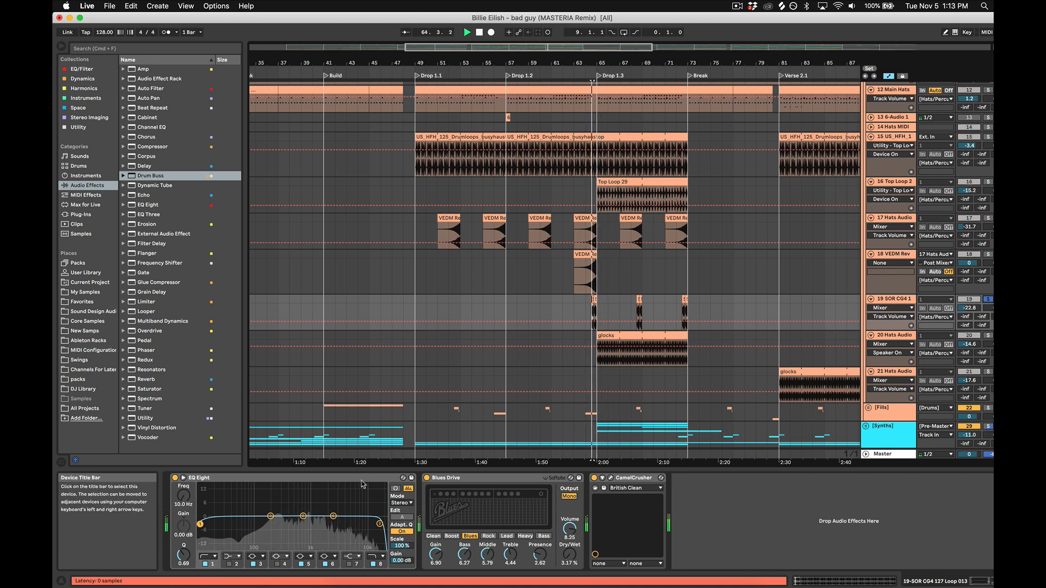
pyautogui.press('space')
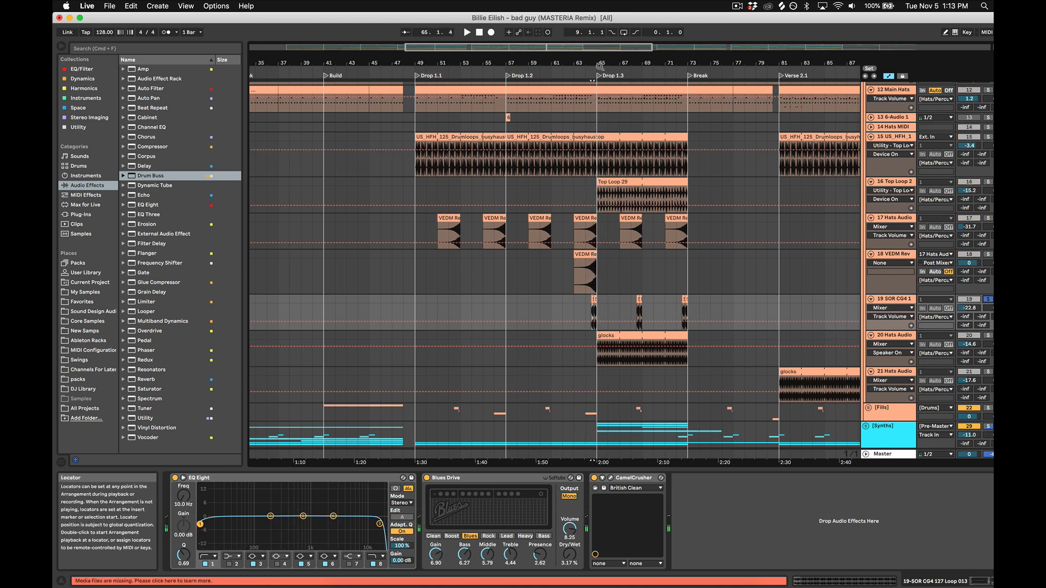
# Step: Solo track 20 and audition its glocks clip in Drop 1.3, displaying the effects on the track
pyautogui.moveTo(599, 66); pyautogui.dragTo(599, 126)
pyautogui.scroll(-3, 626, 224)
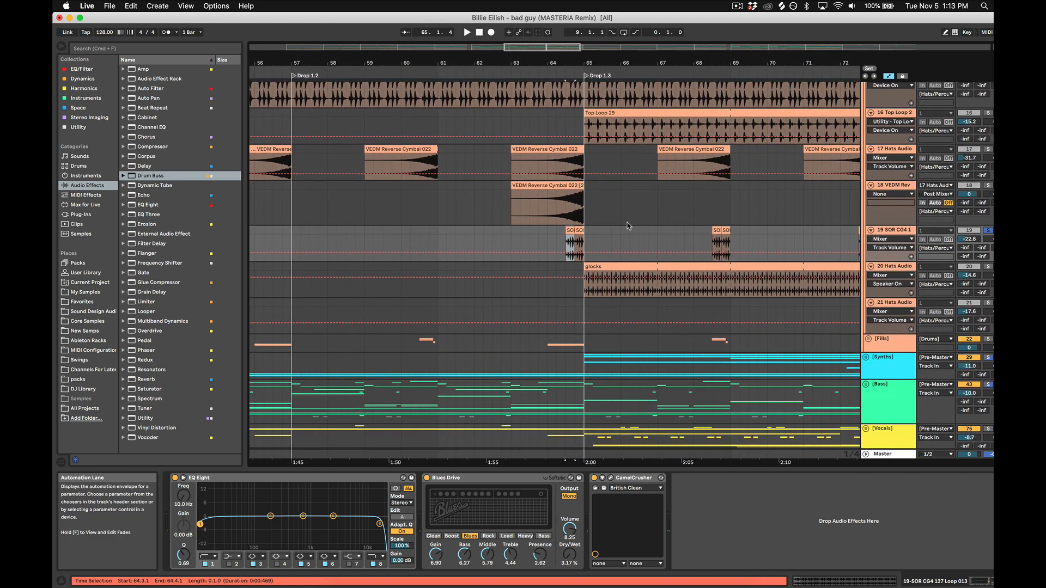
pyautogui.click(590, 266)
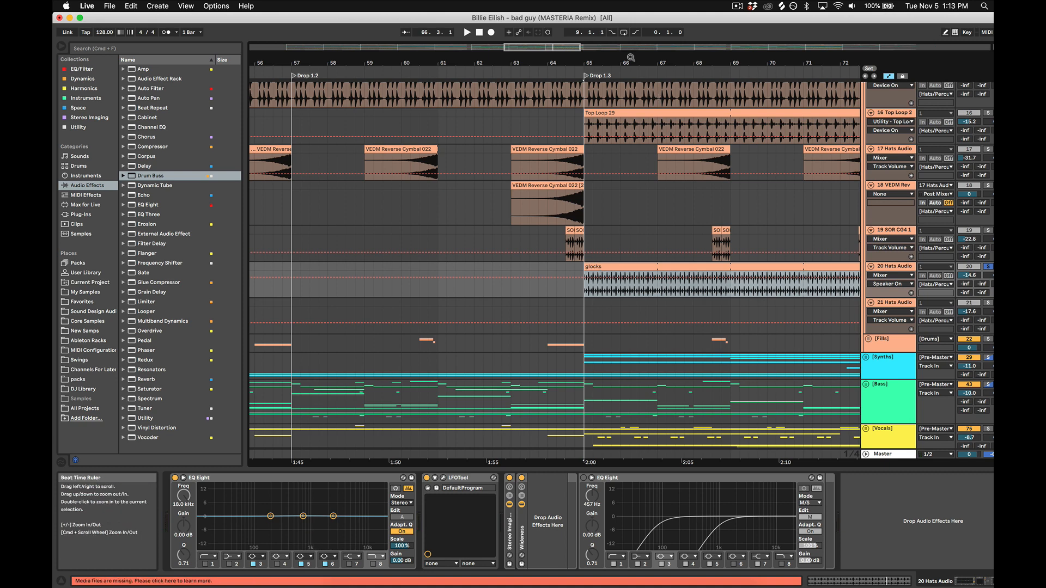
pyautogui.moveTo(631, 57); pyautogui.dragTo(642, 203)
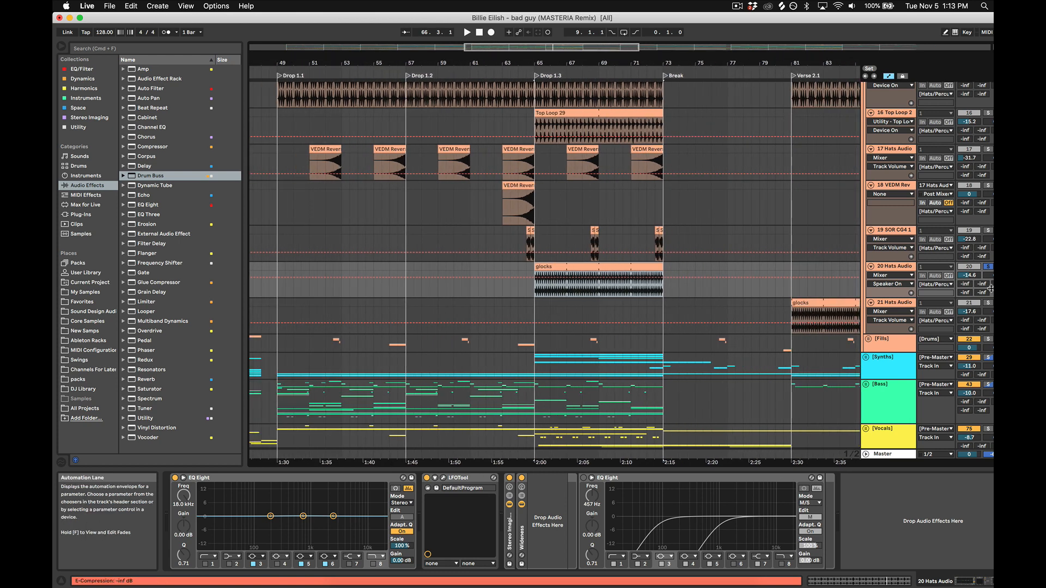
pyautogui.press('space')
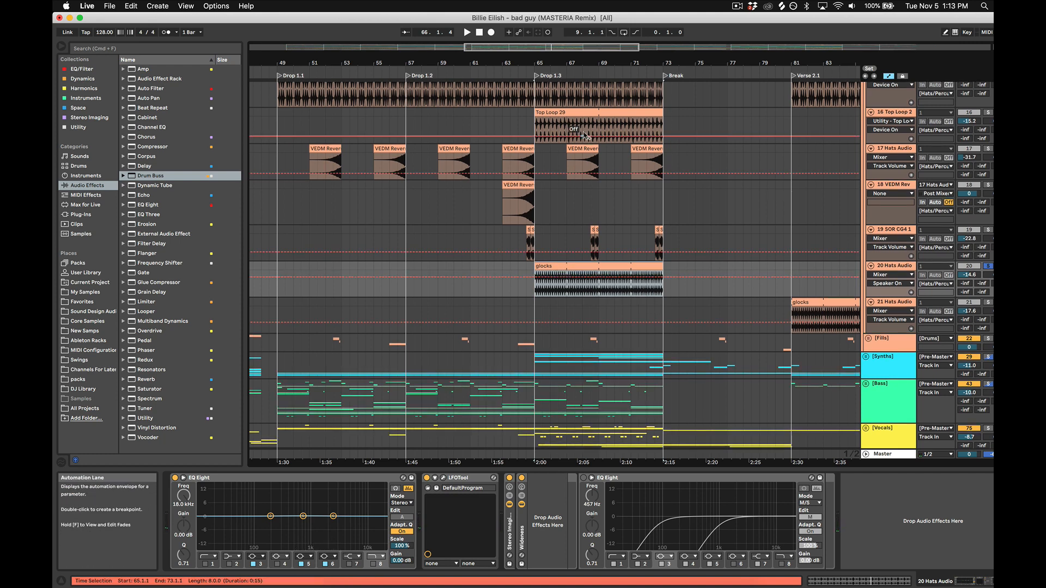
# Step: Fold the Hats/Percussion group and display the effects on the group
pyautogui.moveTo(557, 58); pyautogui.dragTo(557, 36)
pyautogui.scroll(-3, 985, 220)
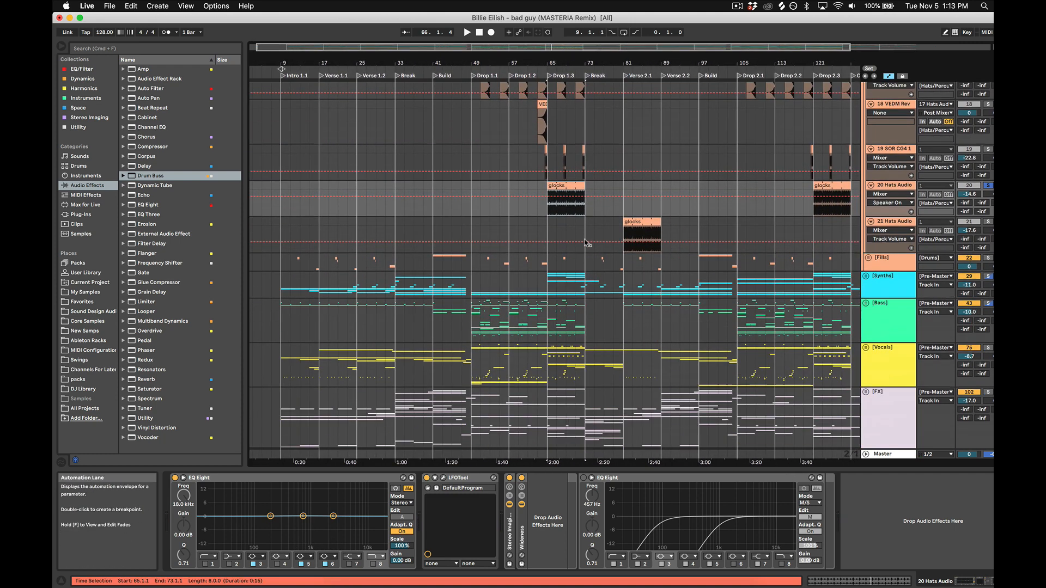
pyautogui.scroll(10, 985, 220)
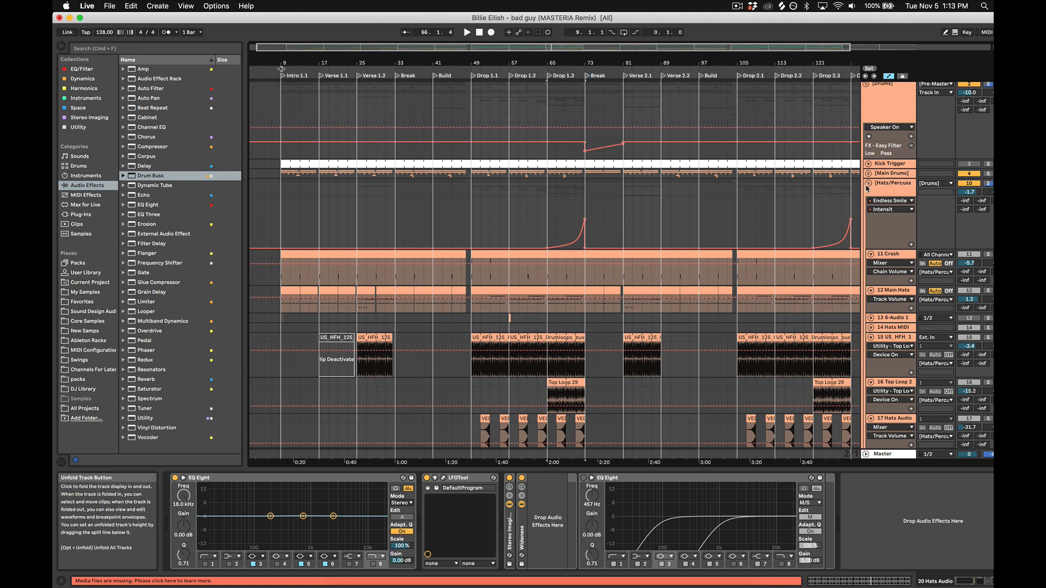
pyautogui.click(869, 184)
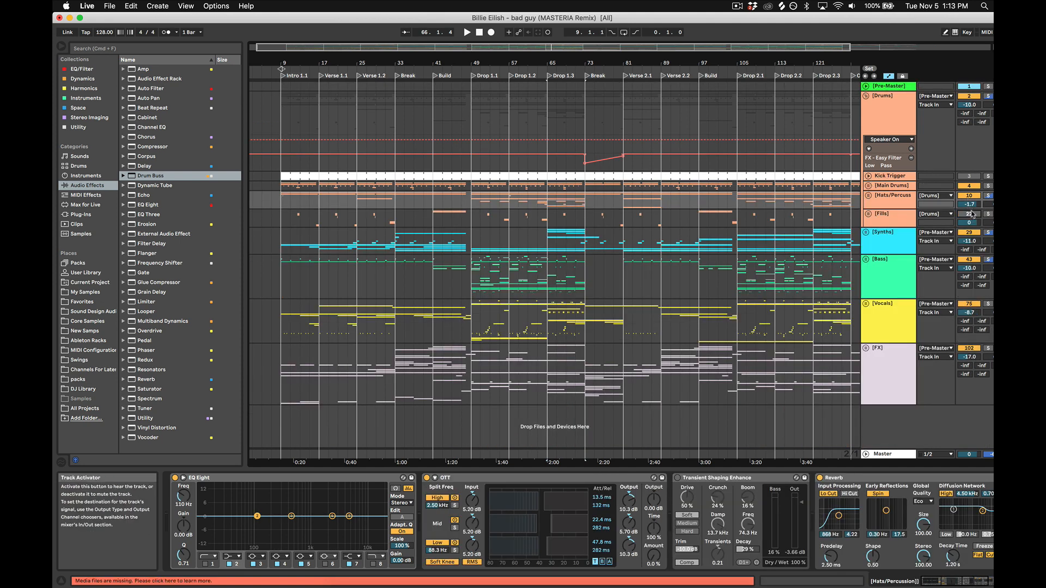
# Step: Play the drums from Drop 1.1 and from the first Build with the Fills group muted
pyautogui.click(471, 205)
pyautogui.press('space')
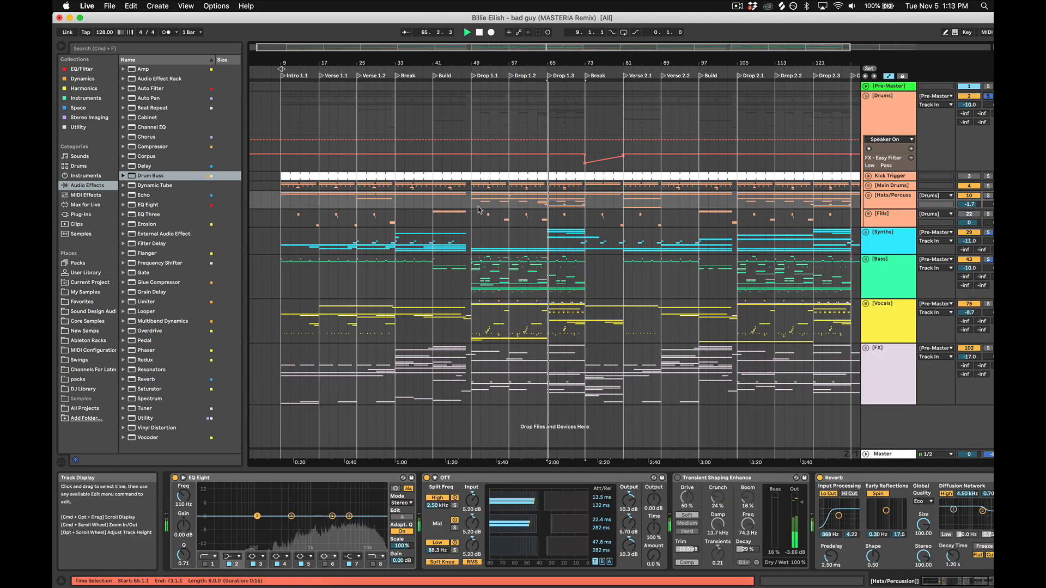
pyautogui.press('space')
pyautogui.press('space')
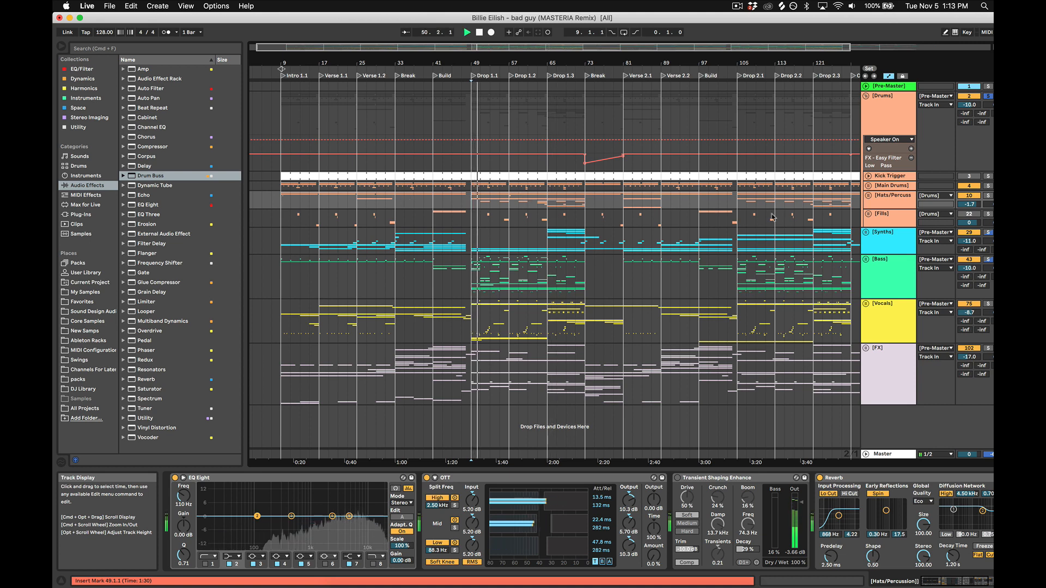
pyautogui.press('space')
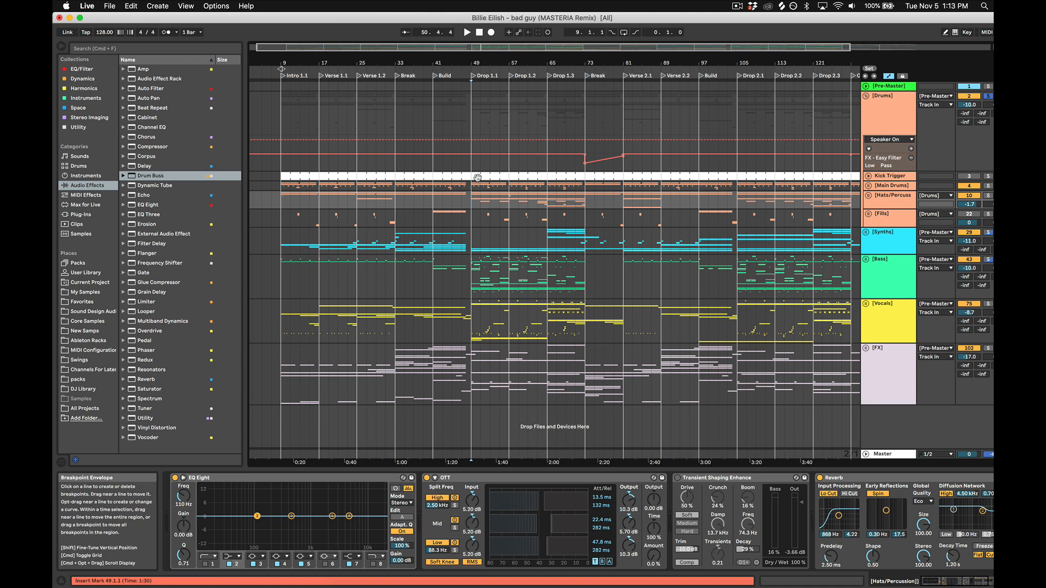
pyautogui.click(434, 206)
pyautogui.press('space')
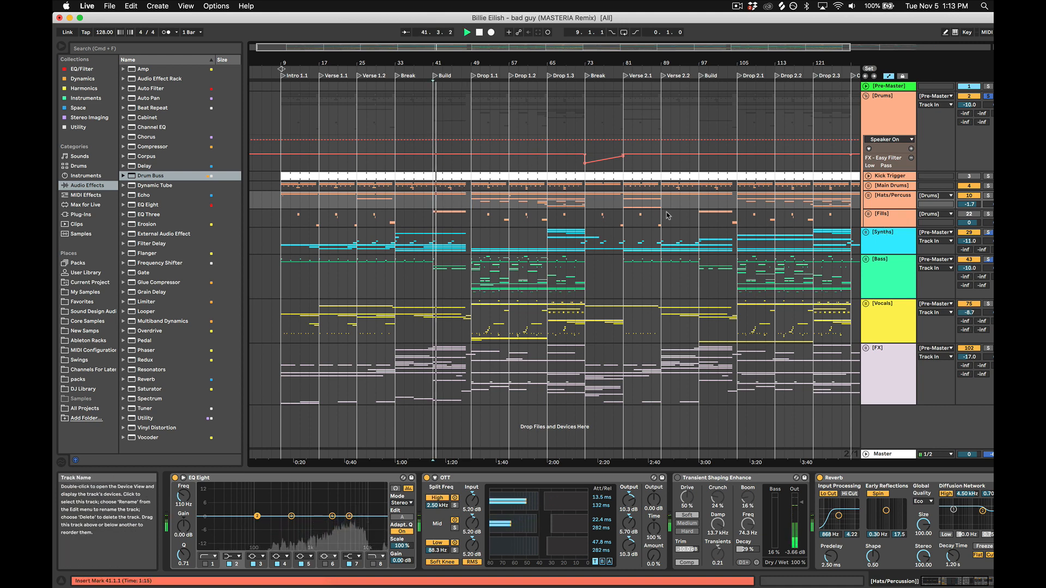
pyautogui.press('space')
# Step: Unfold the Fills group, select the Fills MIDI clip in the first Build and play it with the group soloed
pyautogui.click(868, 214)
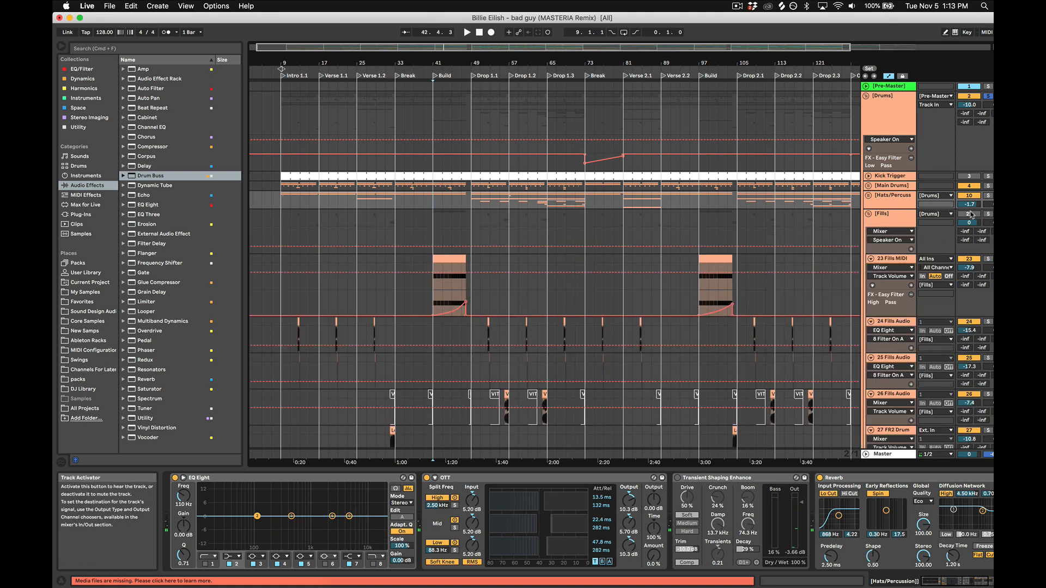
pyautogui.click(450, 258)
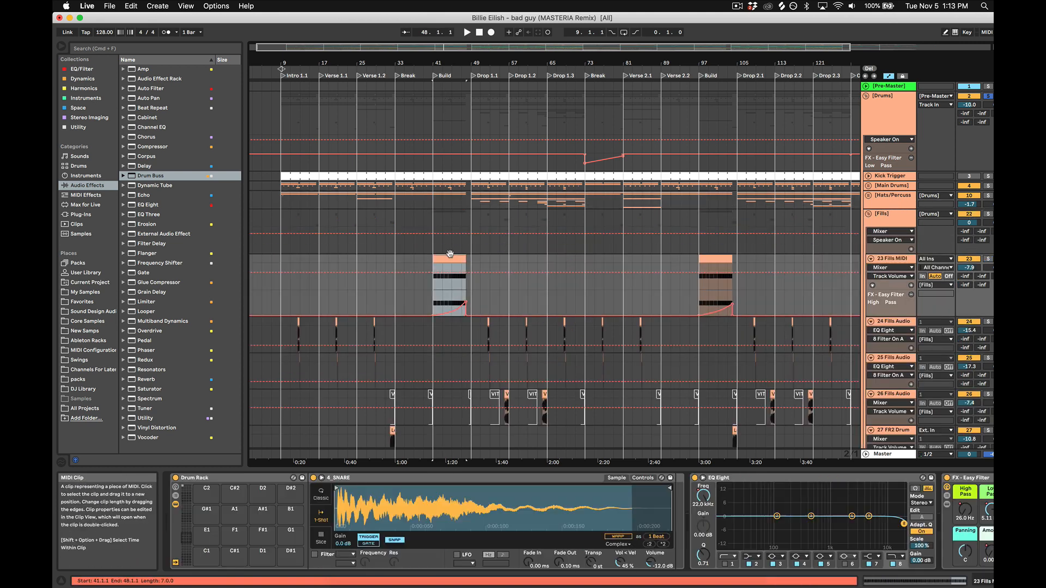
pyautogui.press('space')
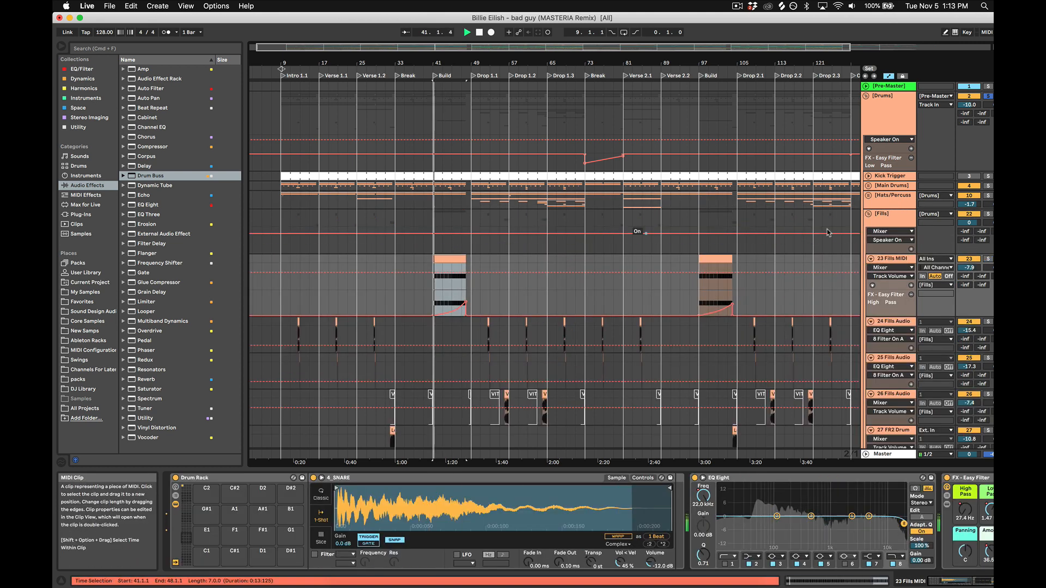
pyautogui.click(989, 214)
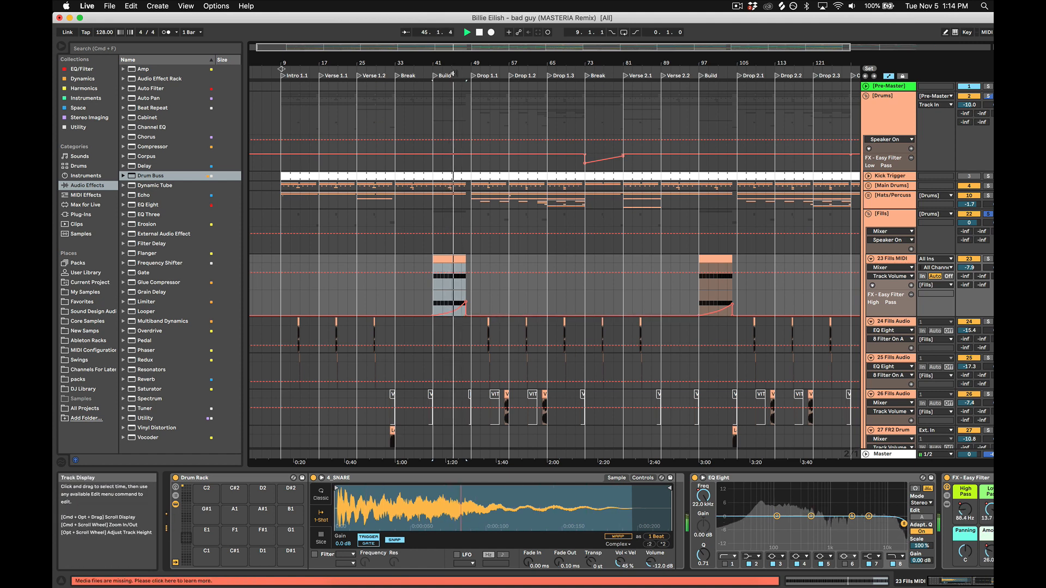
# Step: Solo track 23 Fills MIDI and audition the snare build from bar 46
pyautogui.moveTo(473, 63); pyautogui.dragTo(473, 116)
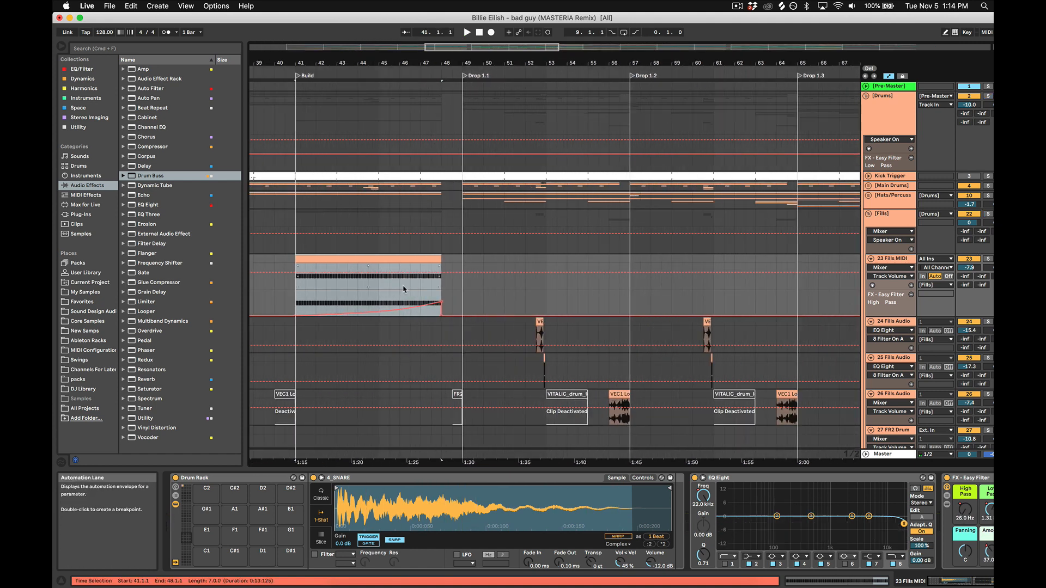
pyautogui.click(403, 289)
pyautogui.press('space')
pyautogui.click(988, 260)
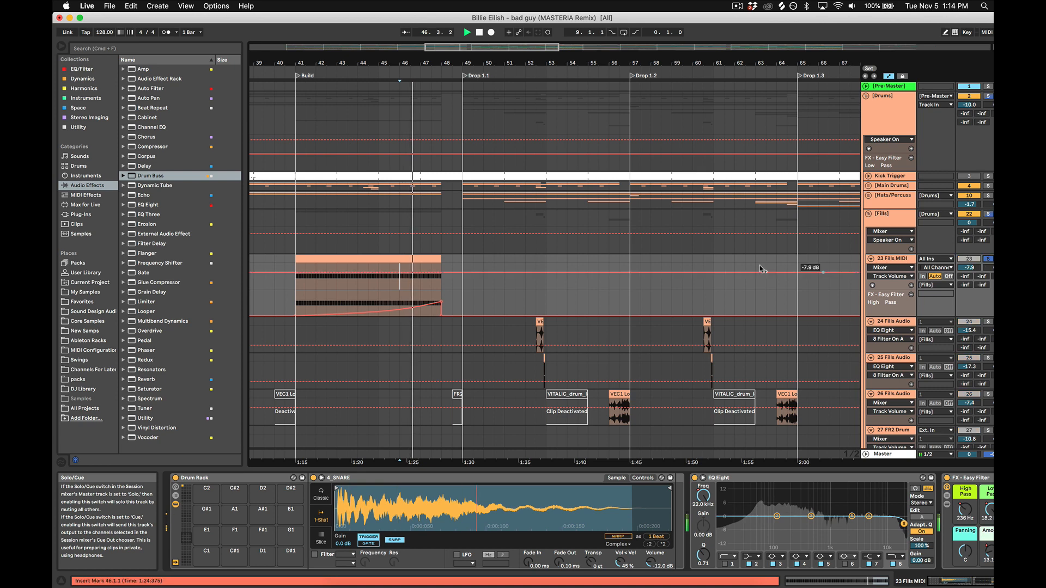
pyautogui.press('space')
# Step: Select the Build's Fills MIDI clip and reveal the devices inside its FX - Easy Filter rack
pyautogui.click(383, 259)
pyautogui.hscroll(5, 806, 508)
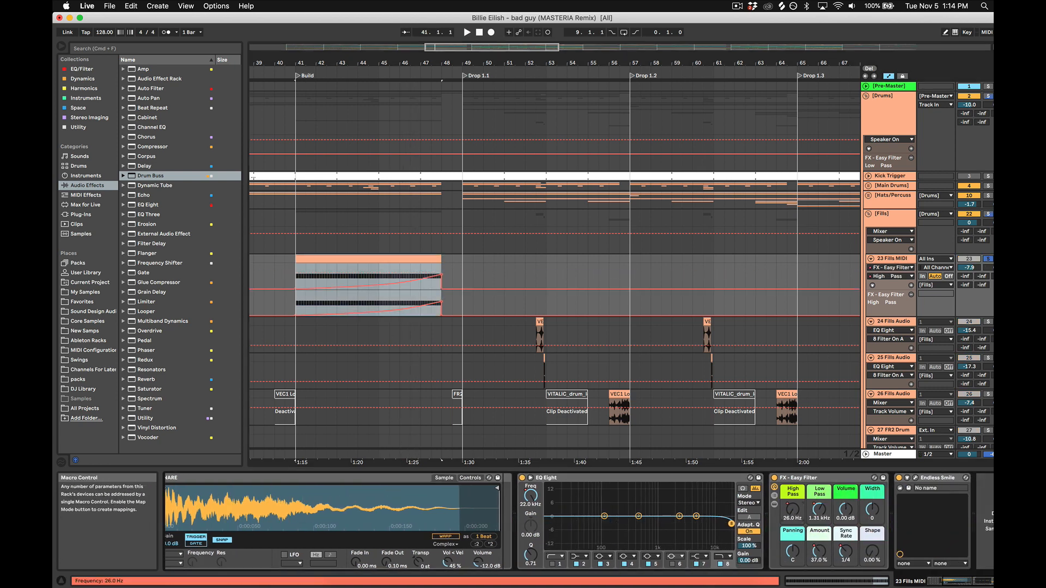
pyautogui.click(774, 504)
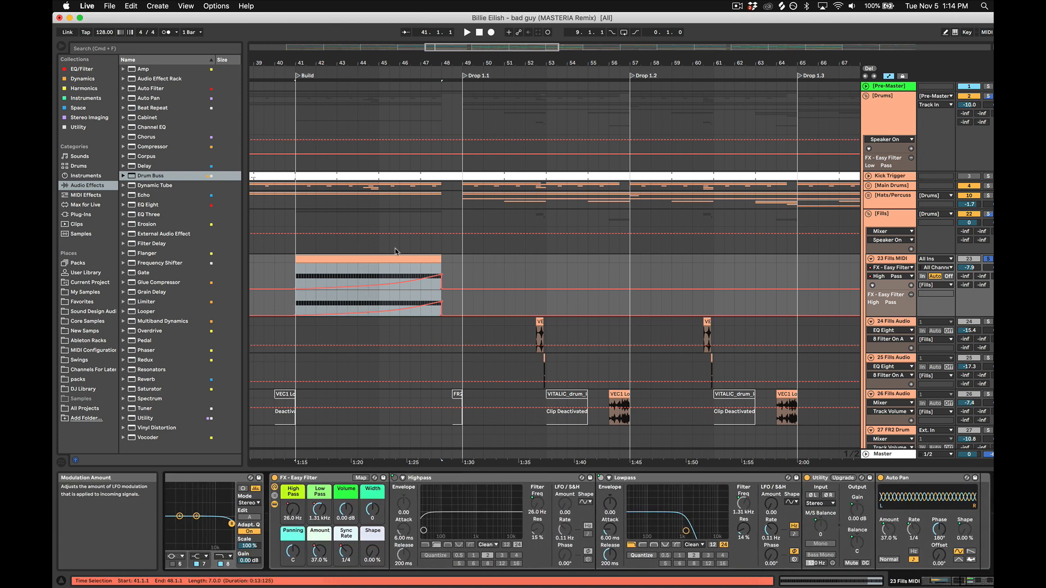
# Step: Show the FX - Easy Filter rack's Amount automation on track 23 Fills MIDI and play its clip in the Build
pyautogui.click(389, 276)
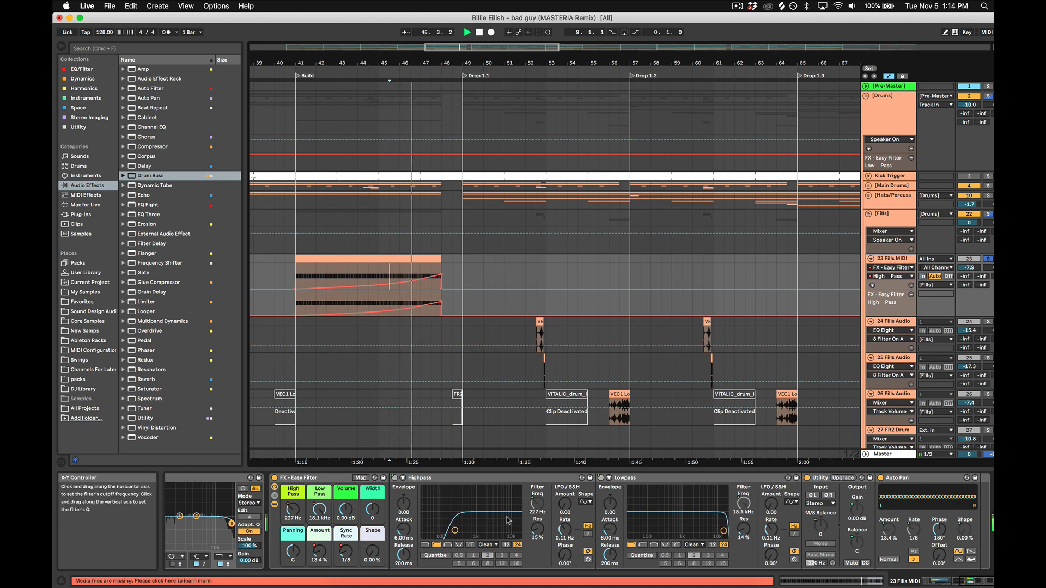
pyautogui.press('space')
pyautogui.click(318, 554)
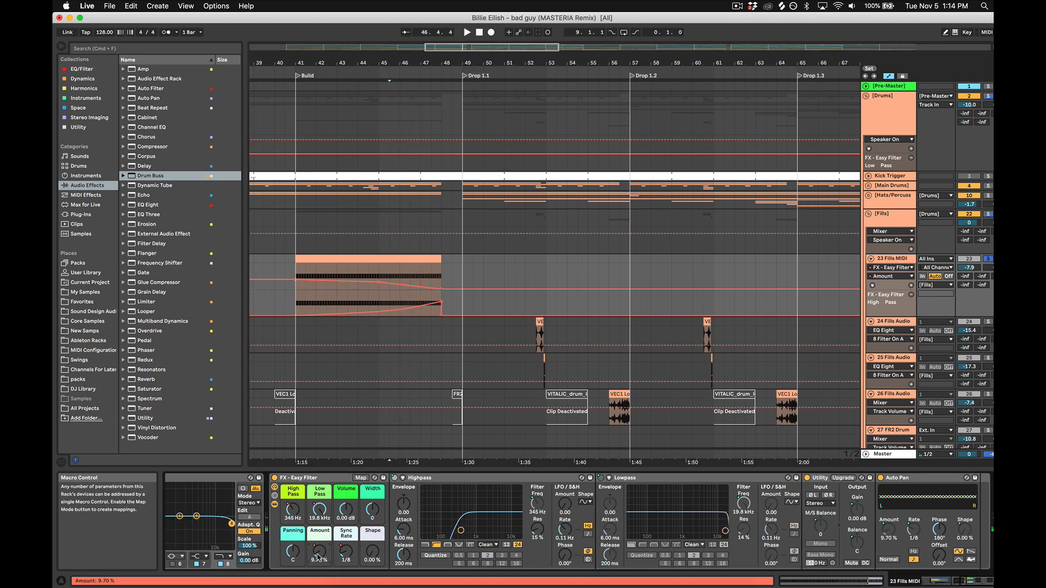
pyautogui.click(351, 257)
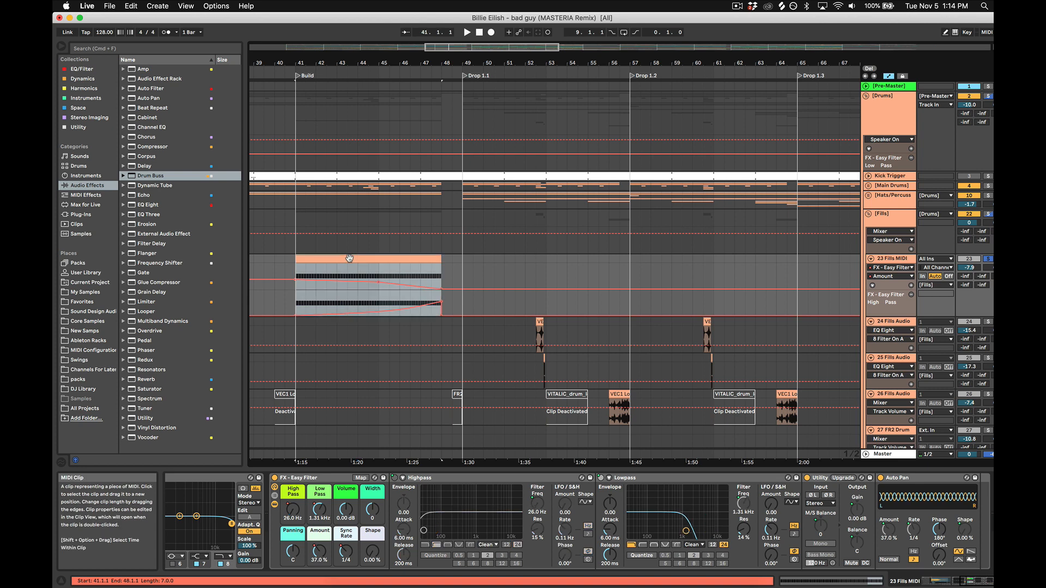
pyautogui.press('space')
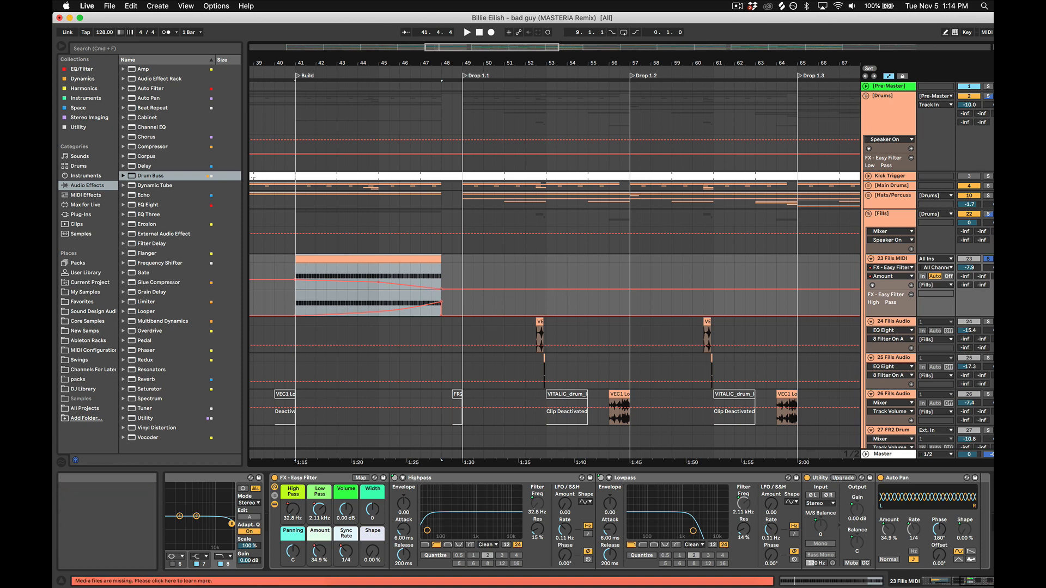
# Step: Play the audio fills across Verse 1.1 and Verse 1.2, including the 27 FR2 Drum fill leading into the Break
pyautogui.click(526, 327)
pyautogui.press('space')
pyautogui.scroll(-5, 612, 294)
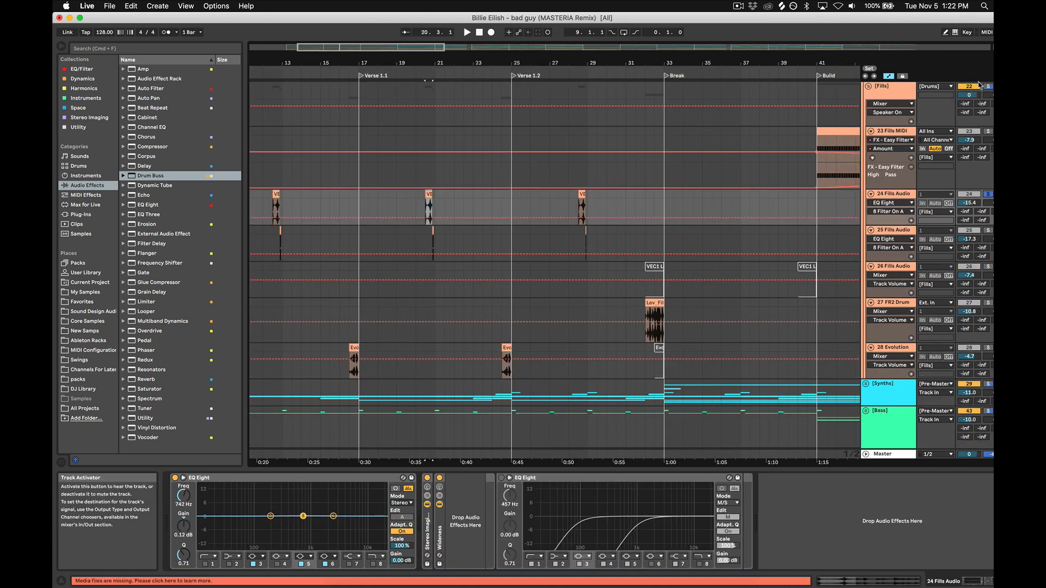
pyautogui.press('space')
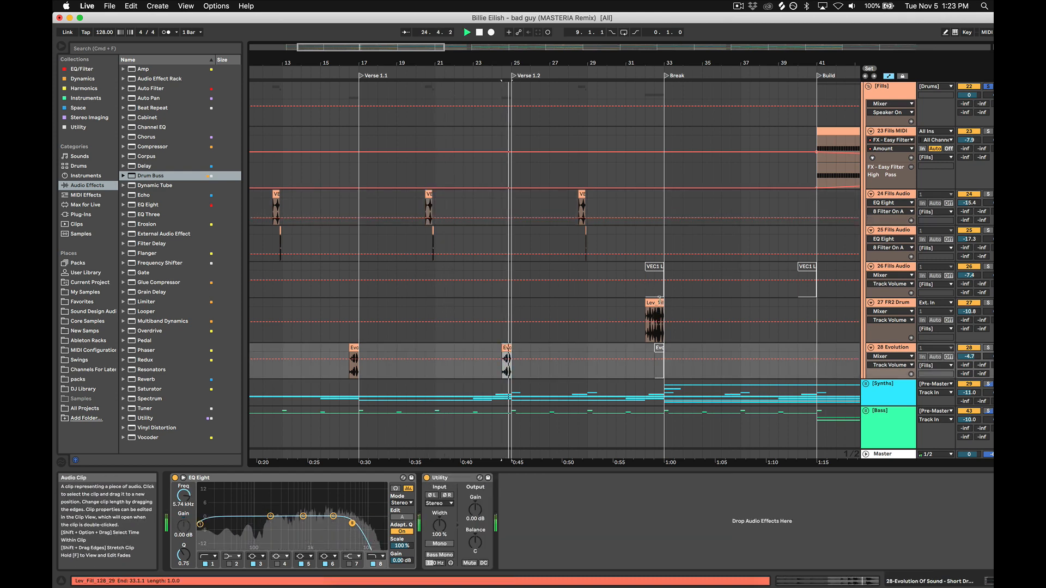
pyautogui.click(658, 302)
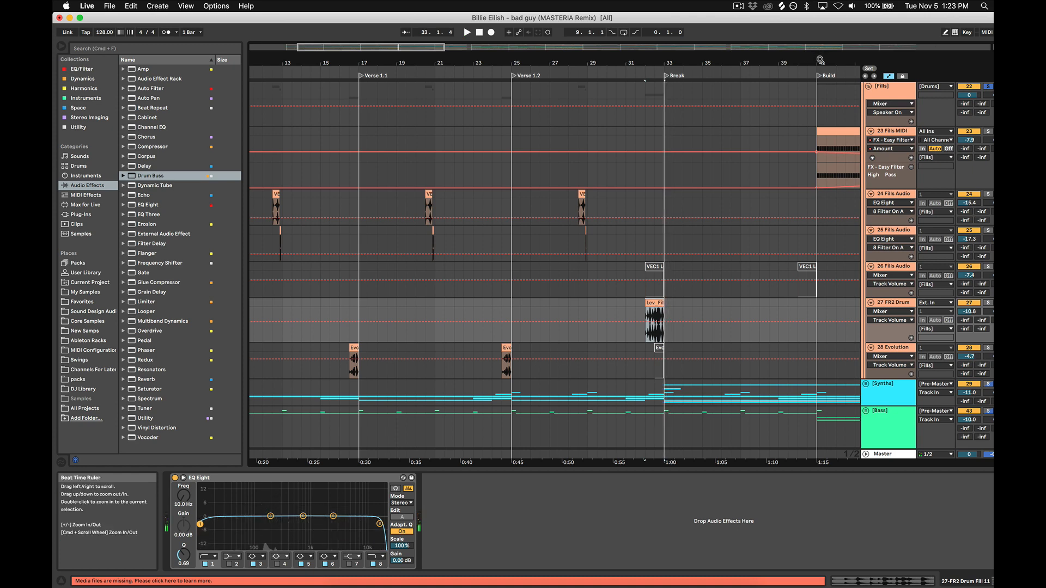
# Step: Audition track 23 Fills MIDI soloed from the start of the Build at bar 41
pyautogui.scroll(-3, 648, 294)
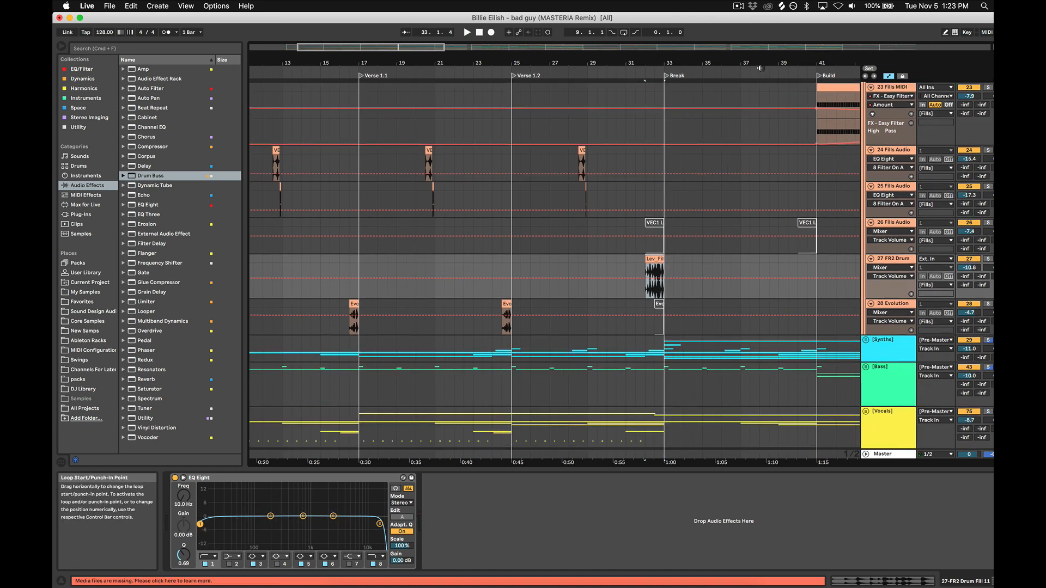
pyautogui.moveTo(761, 64); pyautogui.dragTo(573, 63)
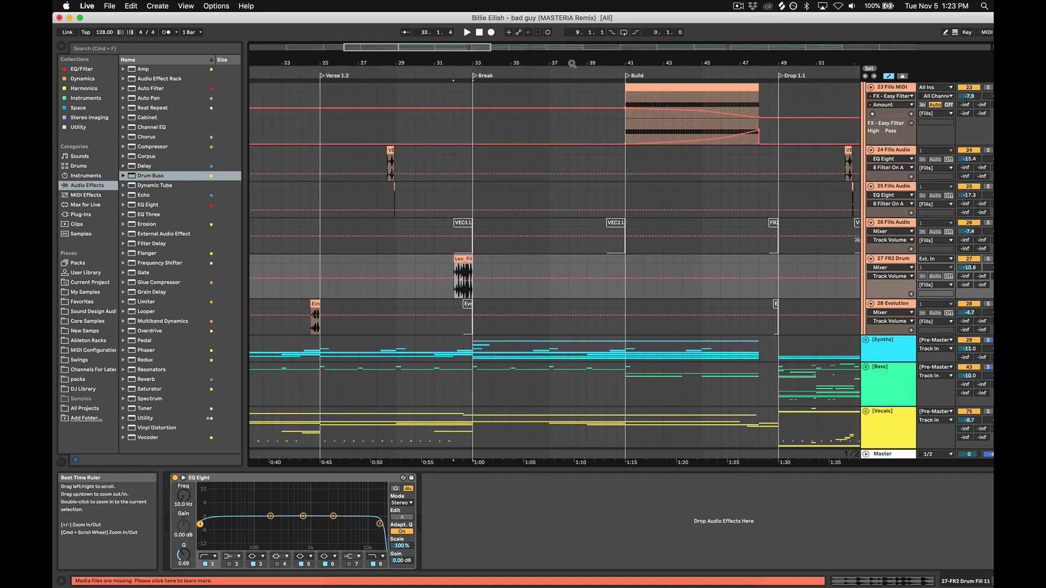
pyautogui.click(661, 88)
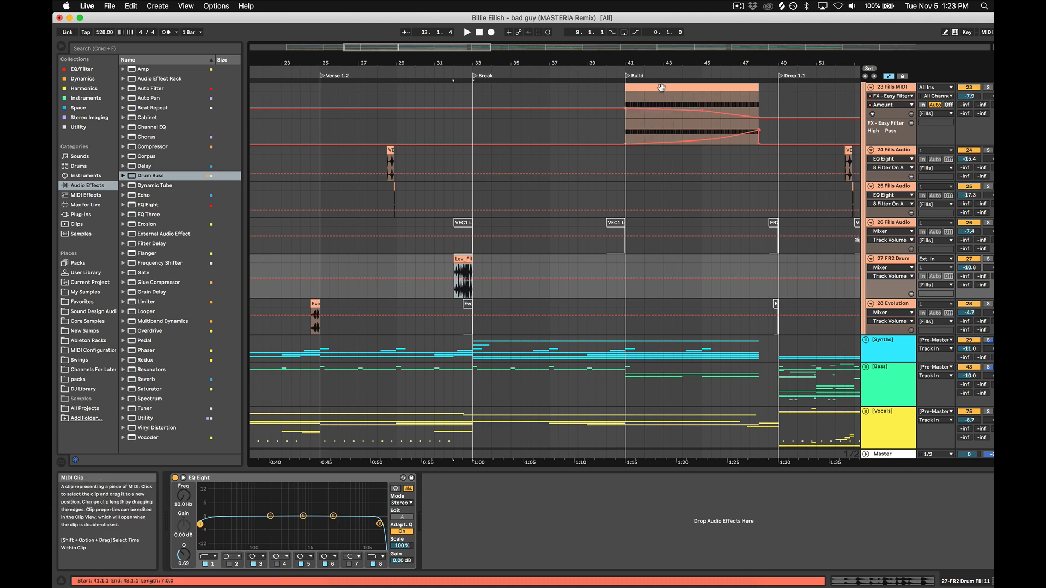
pyautogui.scroll(10, 506, 212)
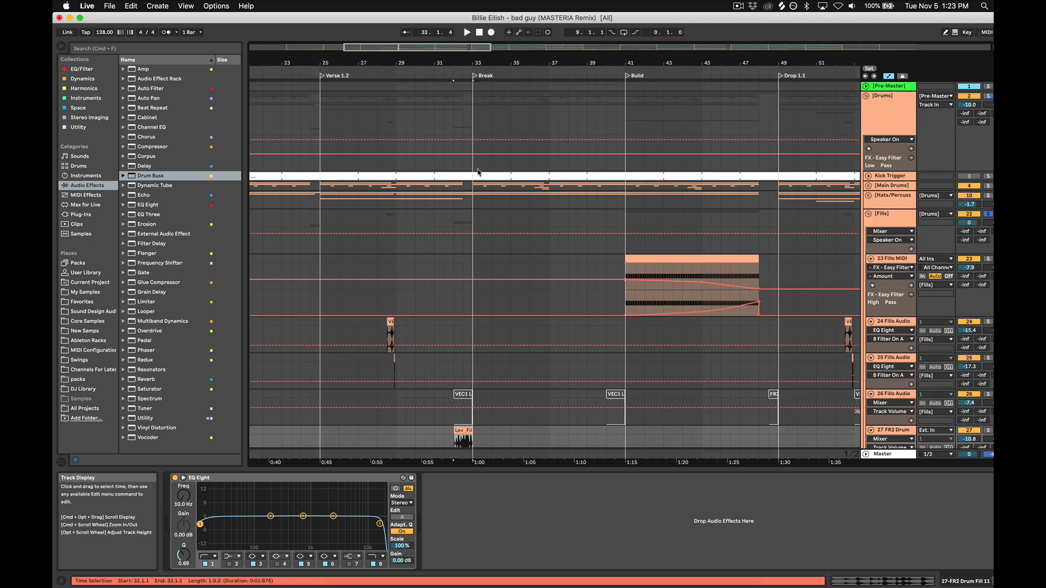
pyautogui.scroll(-3, 575, 222)
pyautogui.click(652, 208)
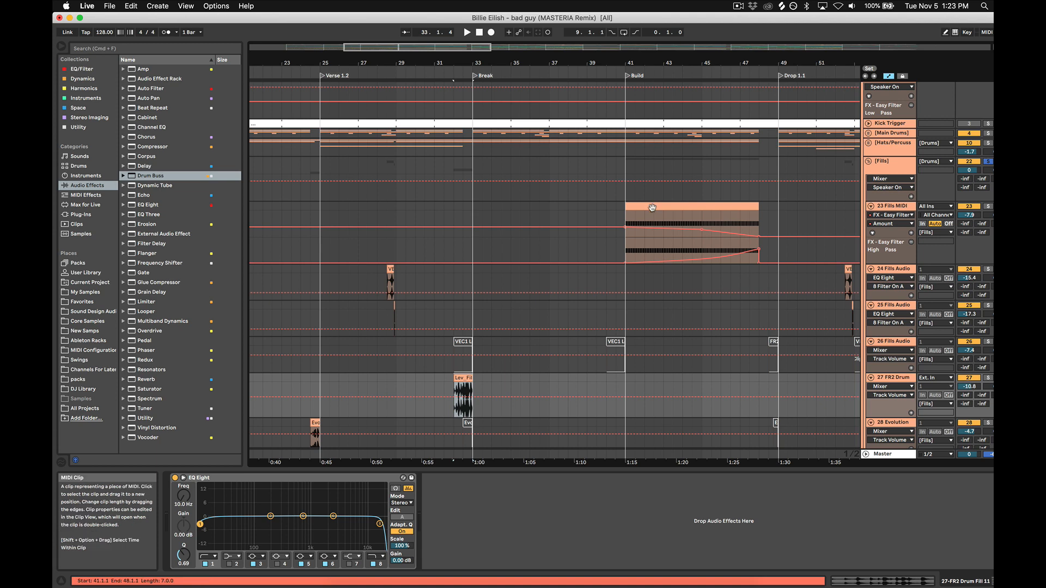
pyautogui.click(628, 249)
pyautogui.press('space')
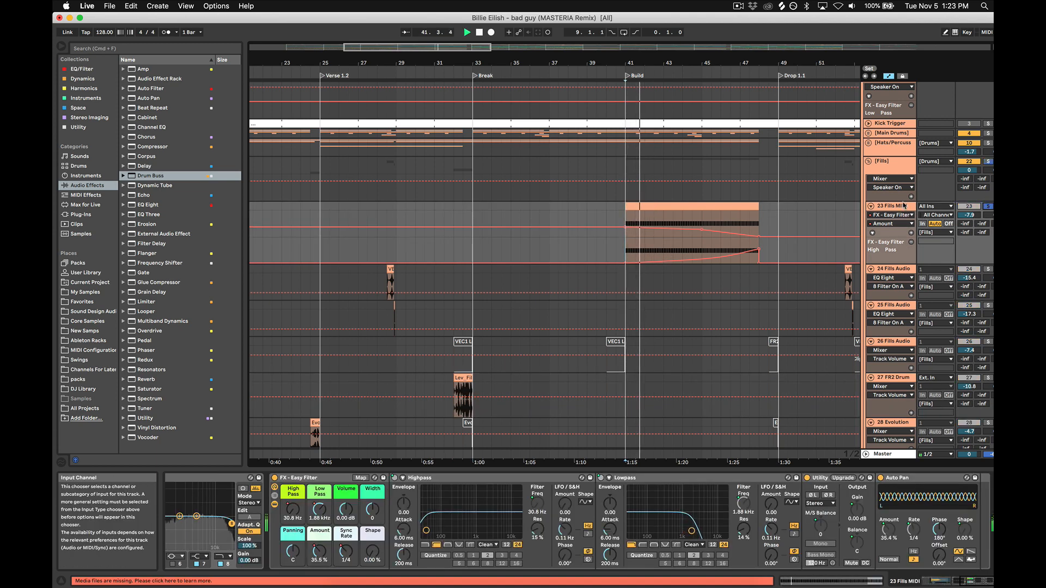
# Step: Select the Fills group to show its device chain and fold the Drums group
pyautogui.scroll(-5, 757, 311)
pyautogui.scroll(6, 896, 229)
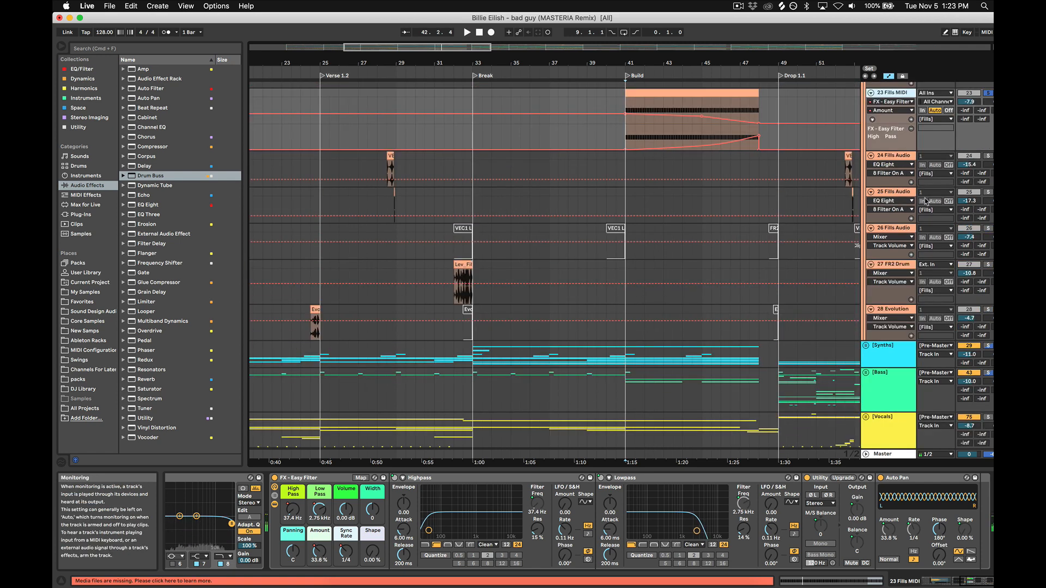
pyautogui.click(892, 216)
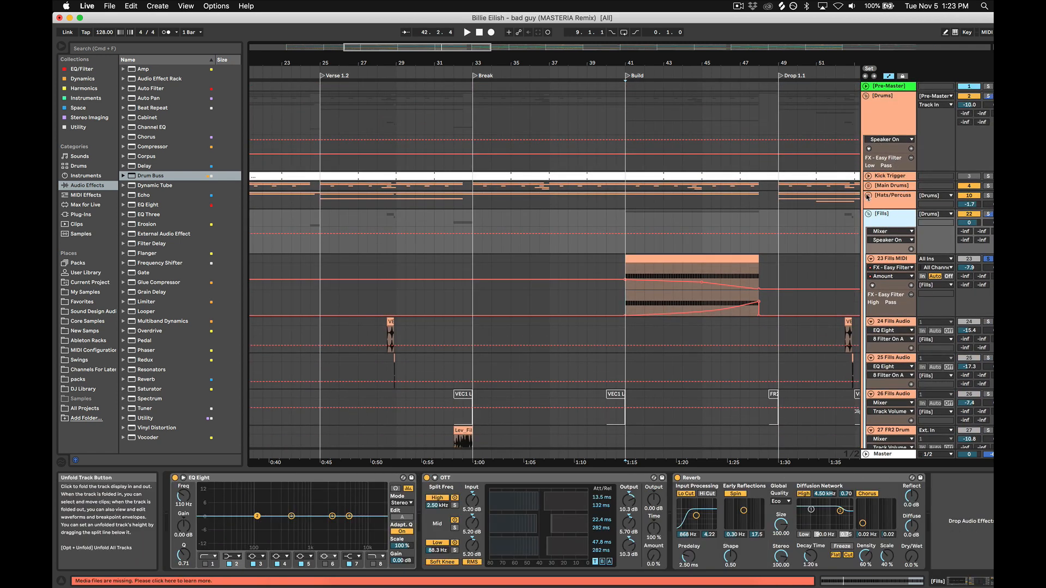
pyautogui.click(872, 100)
pyautogui.click(866, 97)
# Step: Select and unfold the Synths group, framing the arrangement from Intro 1.1 to Drop 1.1
pyautogui.click(875, 141)
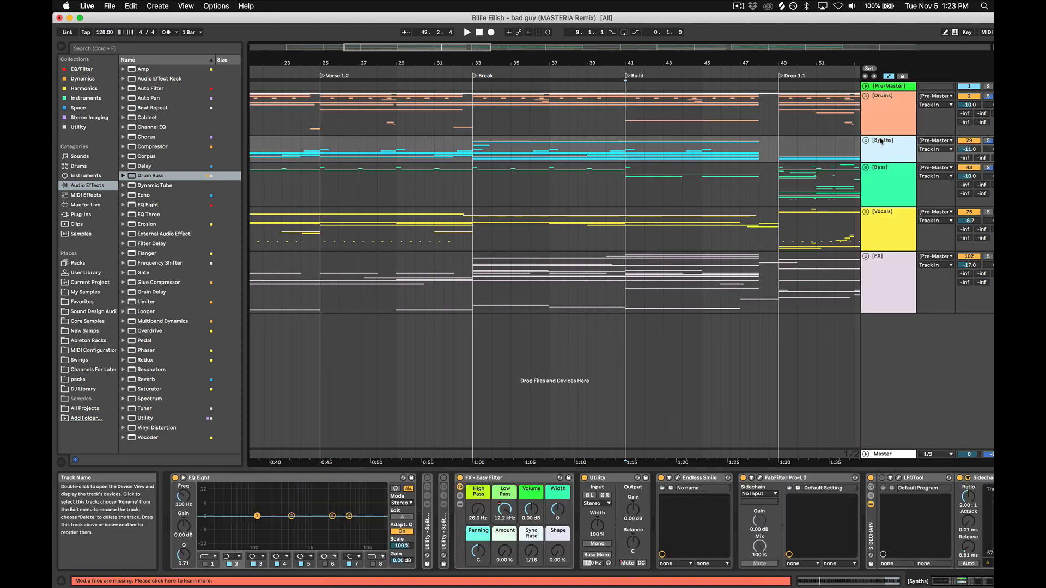
pyautogui.click(866, 141)
pyautogui.moveTo(524, 61); pyautogui.dragTo(571, 41)
pyautogui.hscroll(-3, 489, 93)
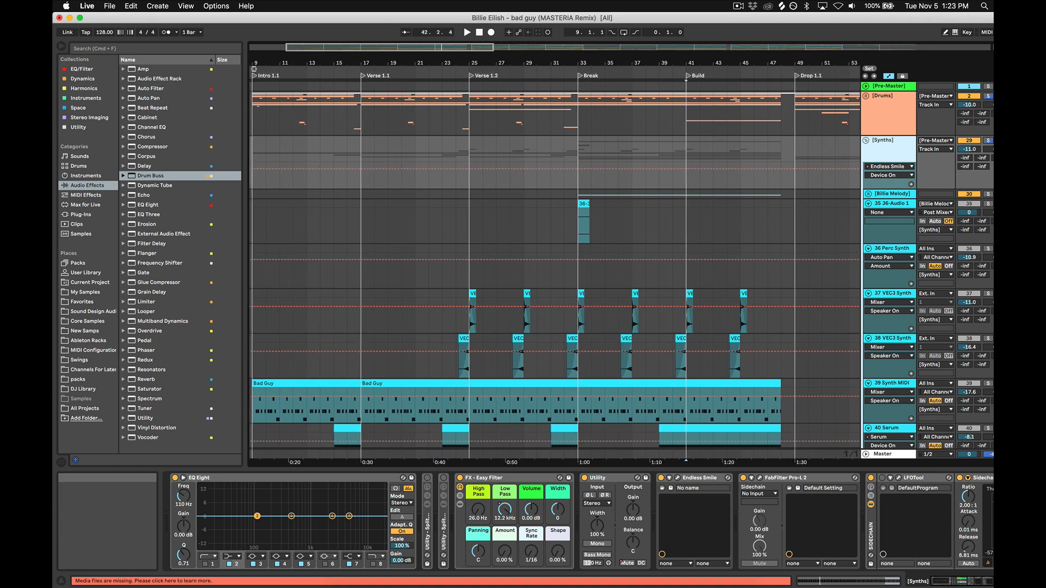
# Step: Solo the Synths group and play the Bad Guy clip on track 39 Synth MIDI from Intro 1.1
pyautogui.click(987, 141)
pyautogui.click(334, 383)
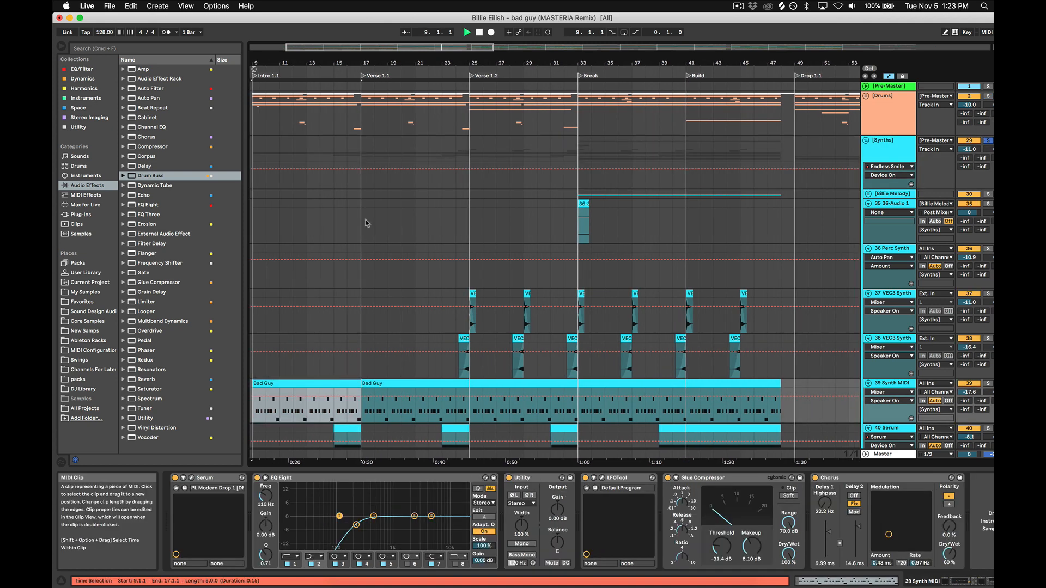
pyautogui.press('space')
pyautogui.hscroll(-1, 357, 77)
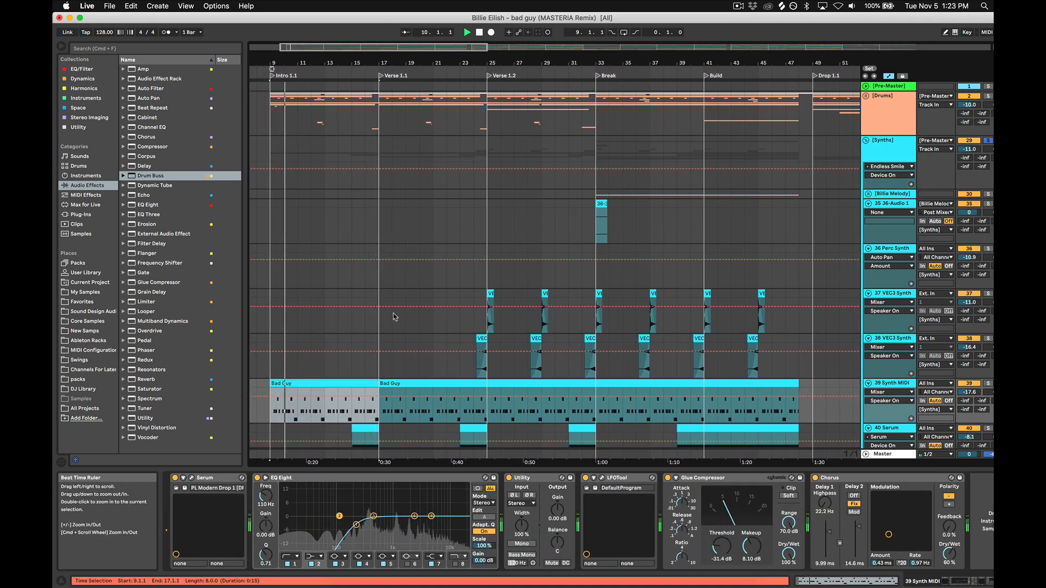
# Step: Show the device chains of tracks 40 Serum and 41 Bass MIDI while the synths play
pyautogui.scroll(-3, 534, 319)
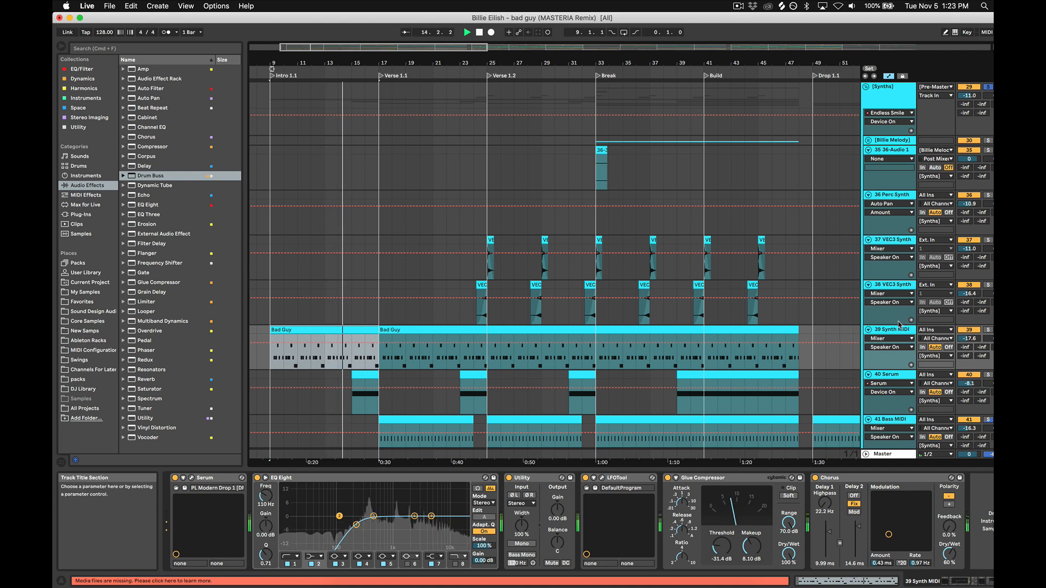
pyautogui.scroll(-1, 903, 344)
pyautogui.click(903, 354)
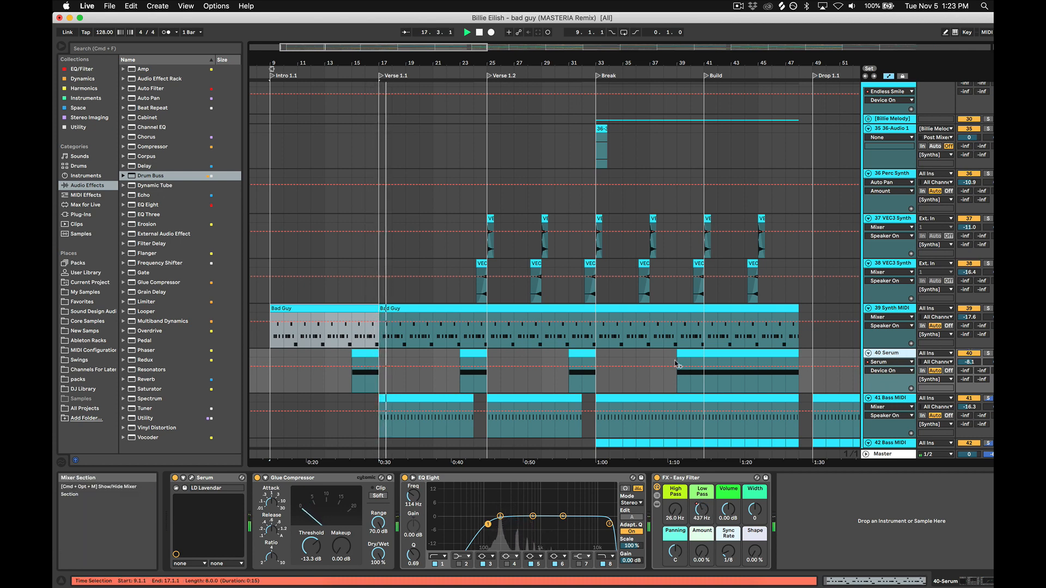
pyautogui.scroll(-3, 897, 354)
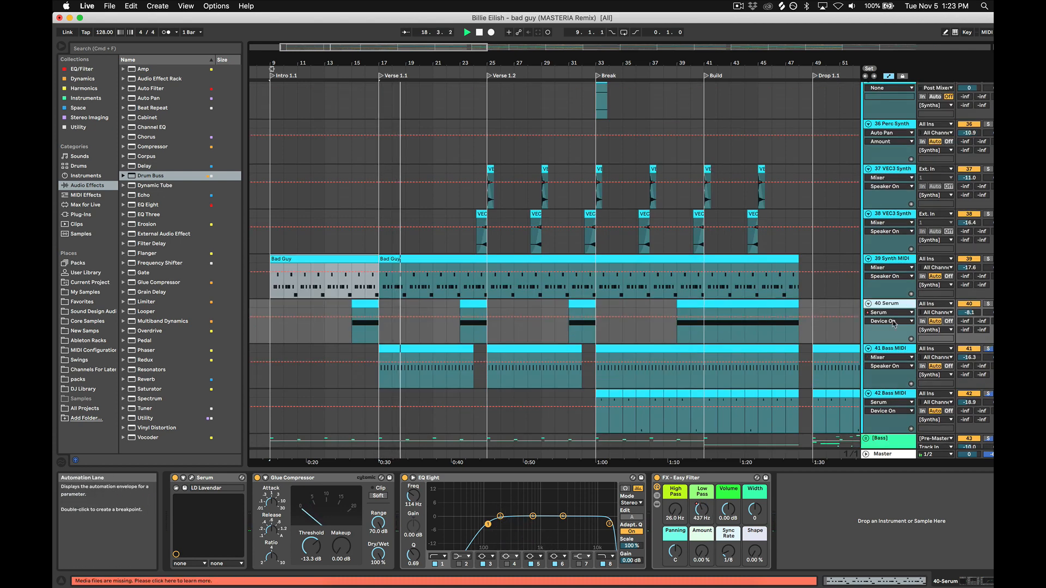
pyautogui.click(896, 348)
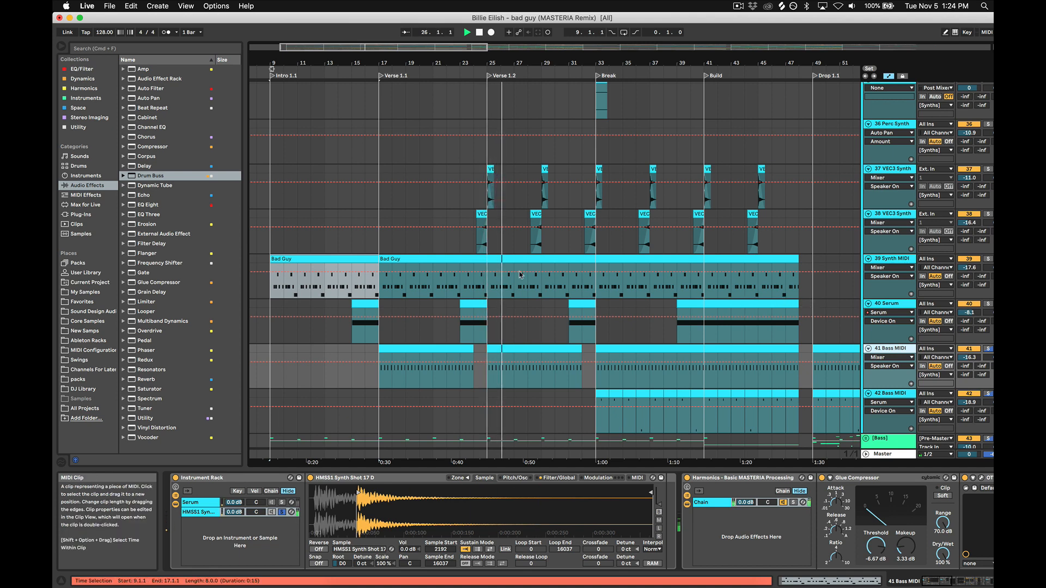
# Step: Select the first 37 VEC3 Synth clip at Verse 1.2 and play the Synths group from there
pyautogui.scroll(3, 428, 235)
pyautogui.click(490, 261)
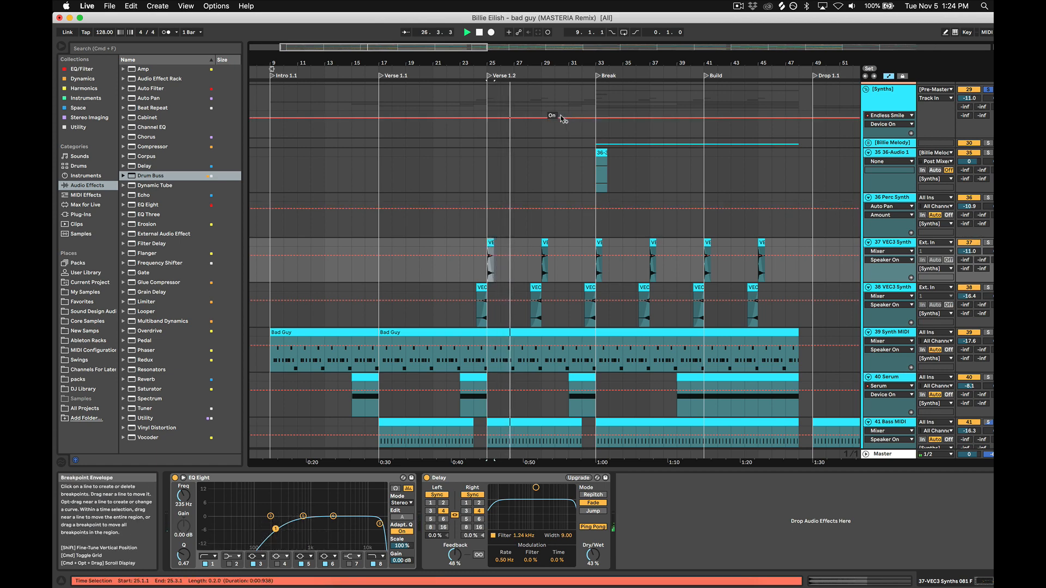
pyautogui.scroll(2, 535, 177)
pyautogui.scroll(-10, 524, 219)
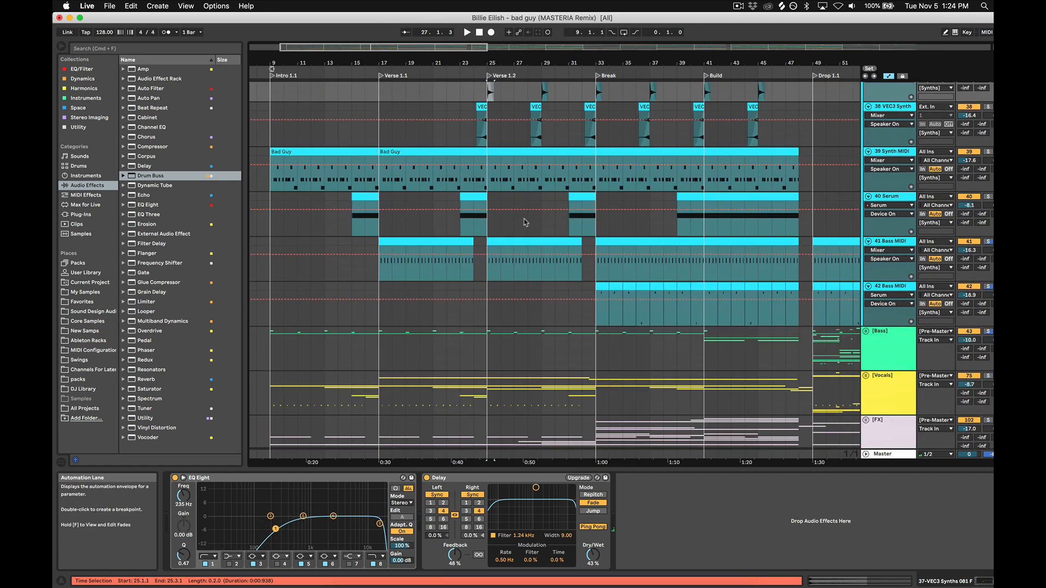
pyautogui.press('space')
pyautogui.scroll(4, 525, 222)
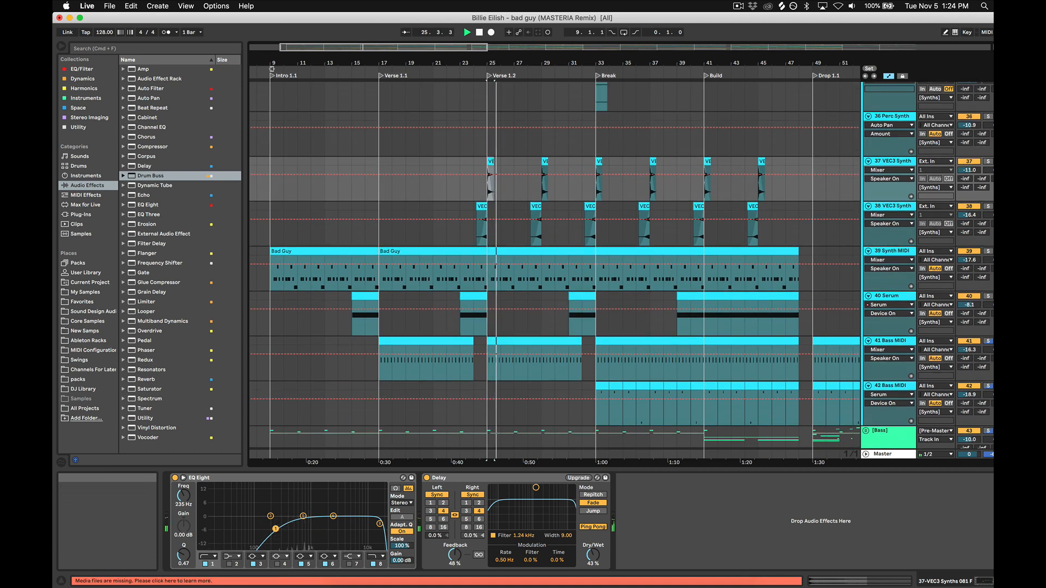
# Step: Solo track 37 VEC3 Synth and audition its clip at the start of Verse 1.2
pyautogui.press('space')
pyautogui.click(988, 162)
pyautogui.press('space')
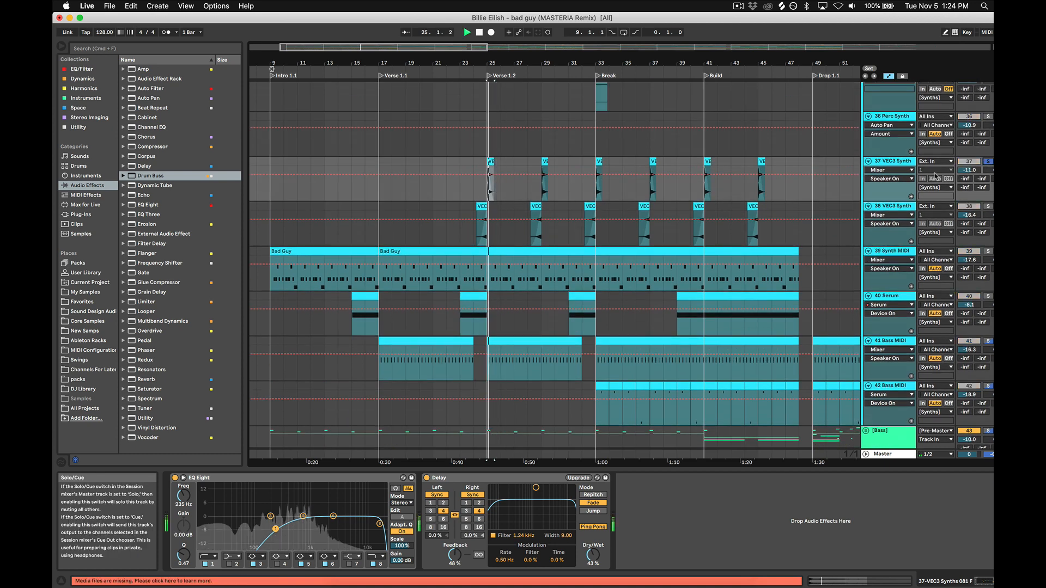
pyautogui.click(896, 163)
pyautogui.press('space')
# Step: Zoom in on the 37 VEC3 Synth clip at bar 25 and replay it with the neighbouring clips in view
pyautogui.moveTo(490, 64); pyautogui.dragTo(523, 164)
pyautogui.press('space')
pyautogui.press('space')
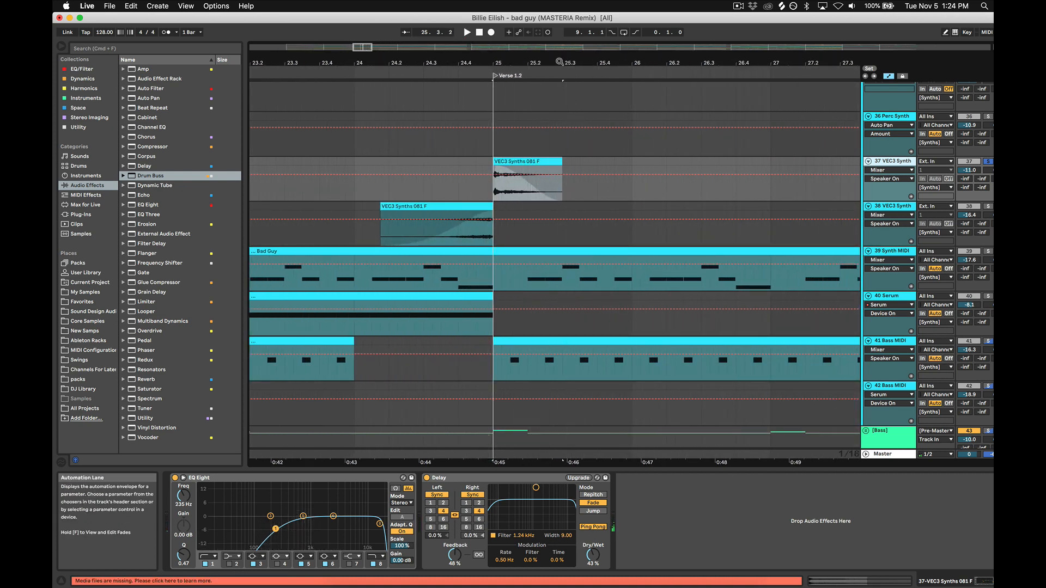
pyautogui.moveTo(559, 62); pyautogui.dragTo(461, 23)
pyautogui.press('space')
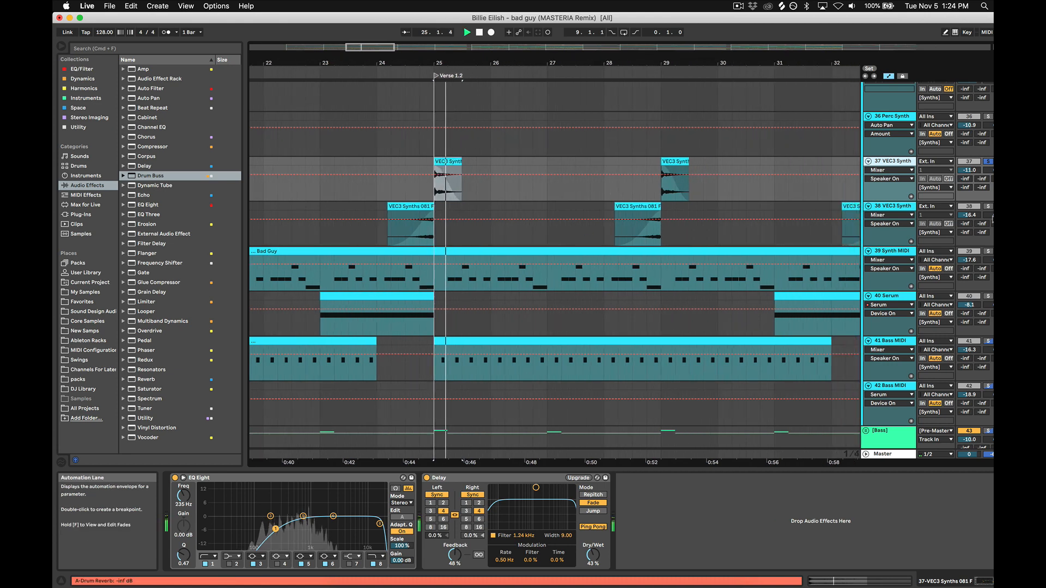
pyautogui.click(896, 207)
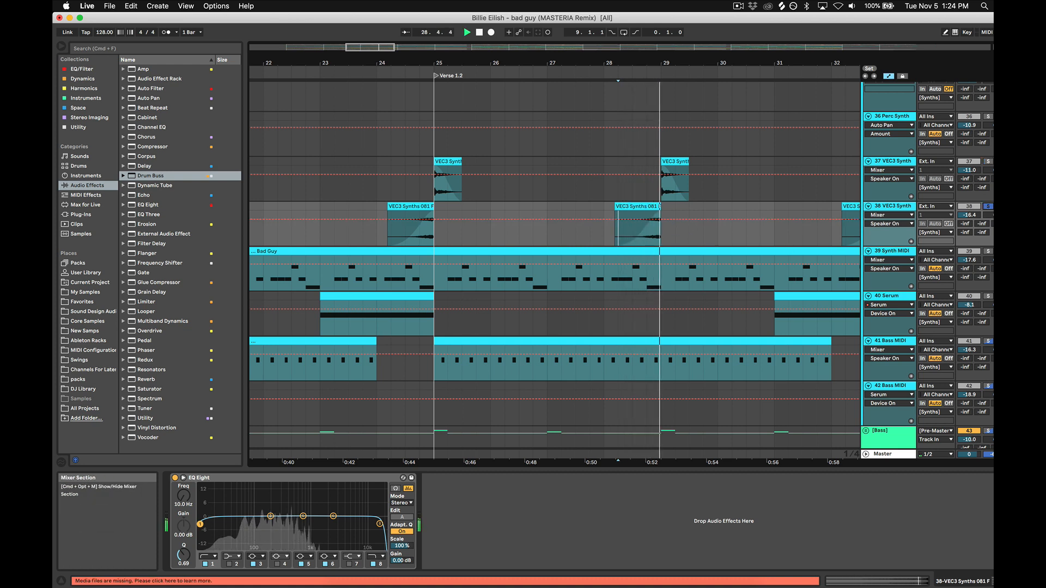
pyautogui.click(987, 162)
pyautogui.press('space')
pyautogui.press('space')
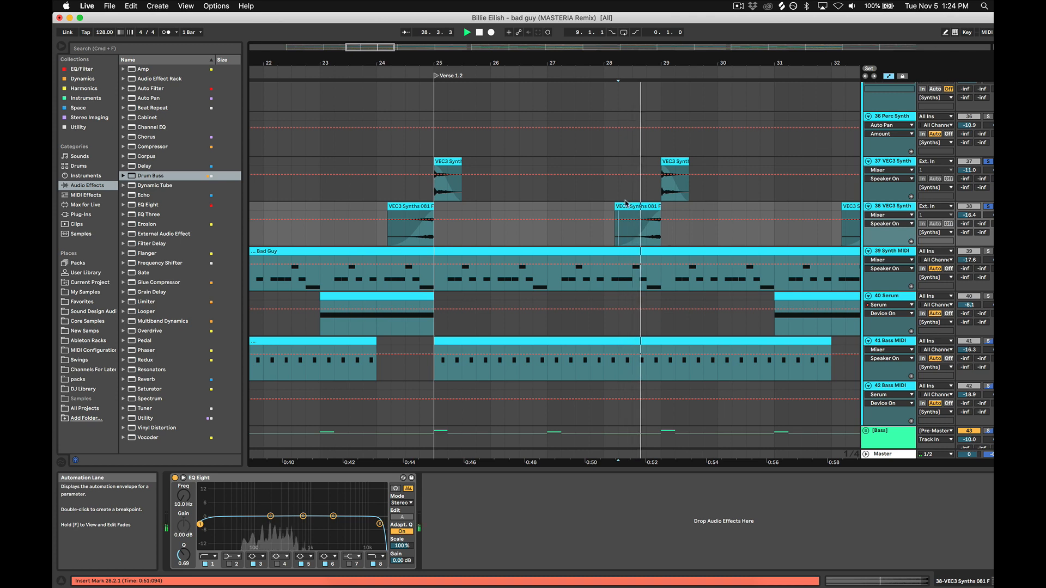
pyautogui.press('space')
# Step: Open the sample details of the VEC3 Synths 081 F clips just before and at the start of Verse 1.2
pyautogui.click(380, 240)
pyautogui.click(406, 222)
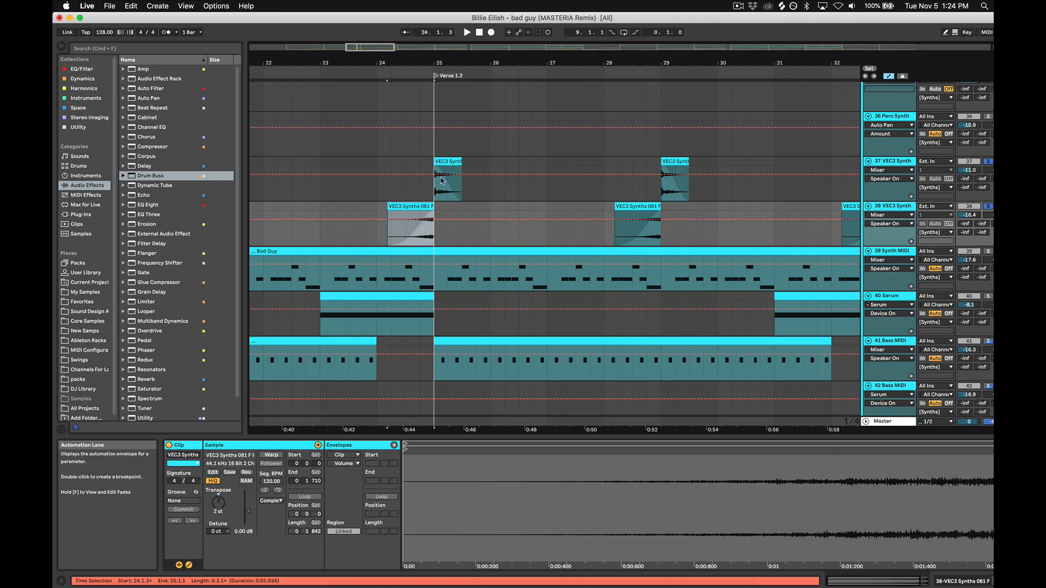
pyautogui.click(448, 161)
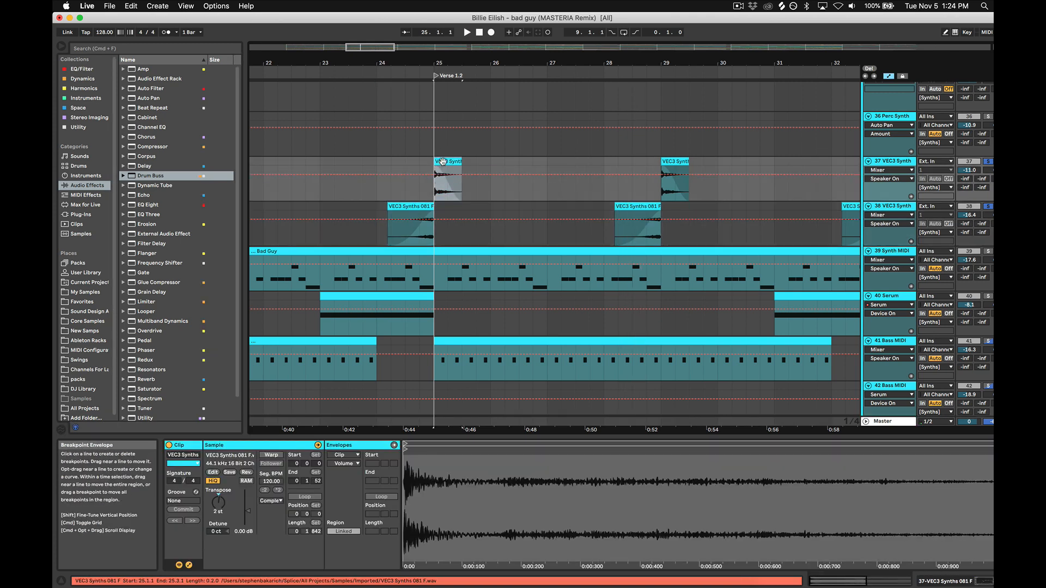
# Step: Play 37 and 38 VEC3 Synth from within bar 24 and place the insert marker at 28.3.1
pyautogui.moveTo(457, 63)
pyautogui.mouseDown()
pyautogui.moveTo(457, 103)
pyautogui.moveTo(455, 64)
pyautogui.mouseUp()
pyautogui.click(392, 238)
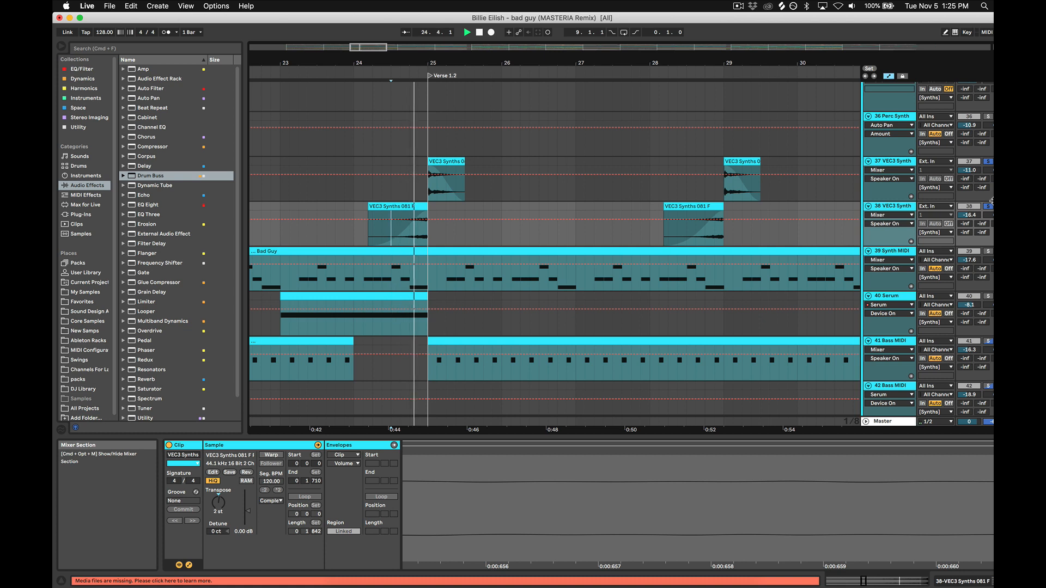
pyautogui.click(686, 238)
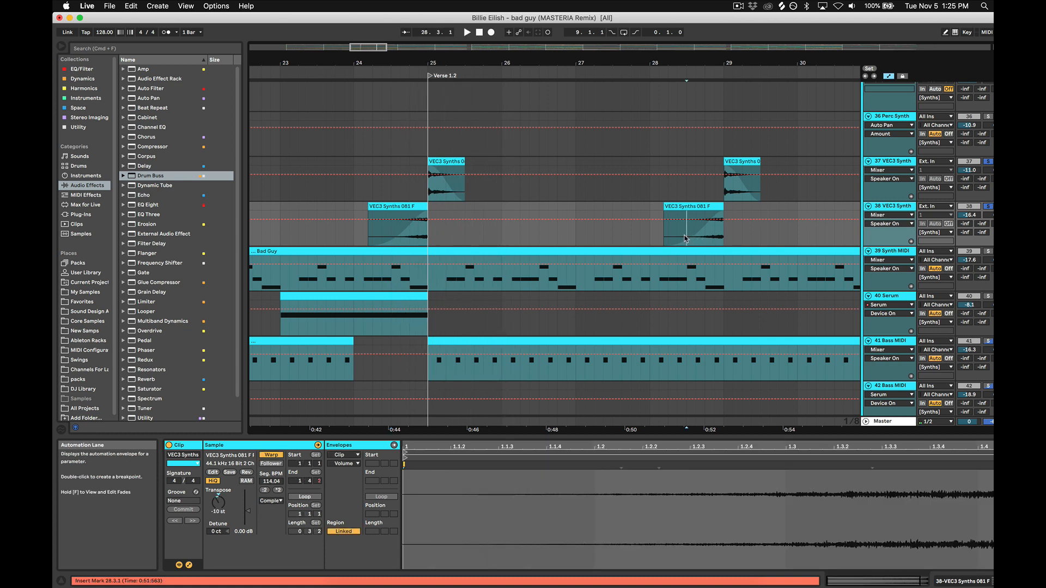
# Step: Play 38 VEC3 Synth from 28.3.1, then from 32.3.1 into the Break with a wider stretch of the arrangement in view
pyautogui.press('space')
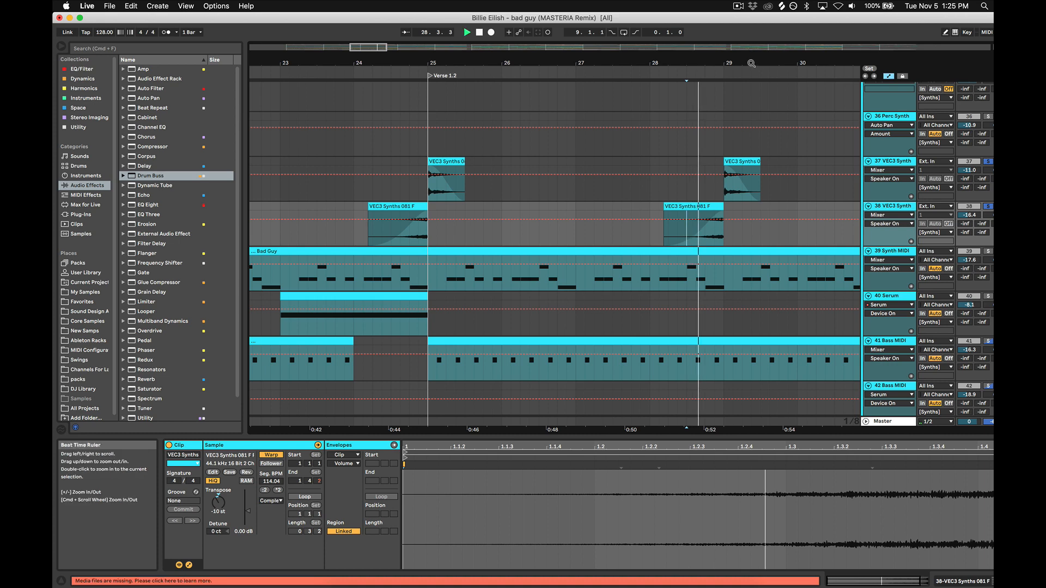
pyautogui.press('-')
pyautogui.press('space')
pyautogui.click(688, 235)
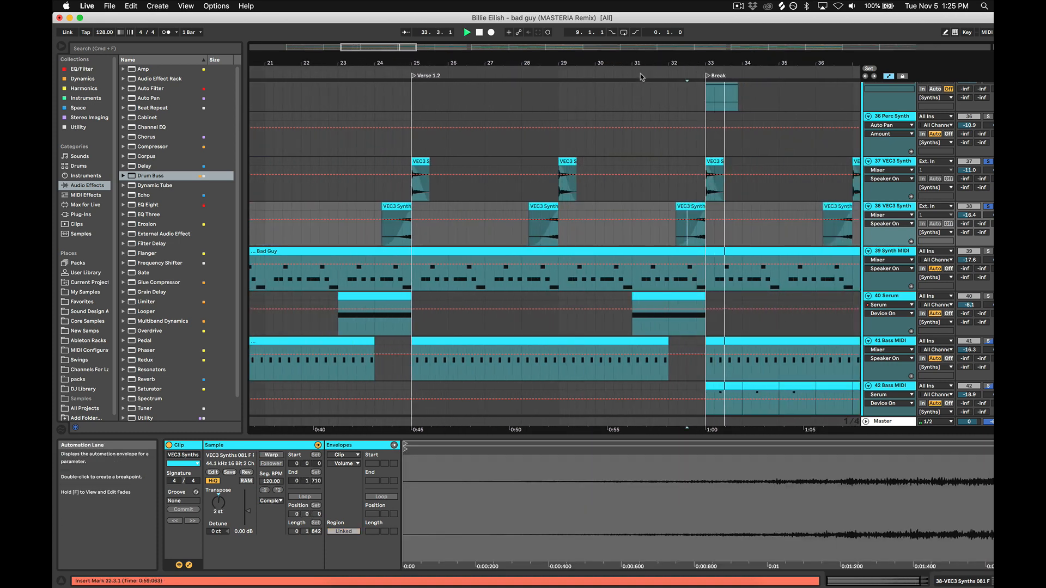
pyautogui.scroll(3, 708, 158)
pyautogui.scroll(-6, 741, 214)
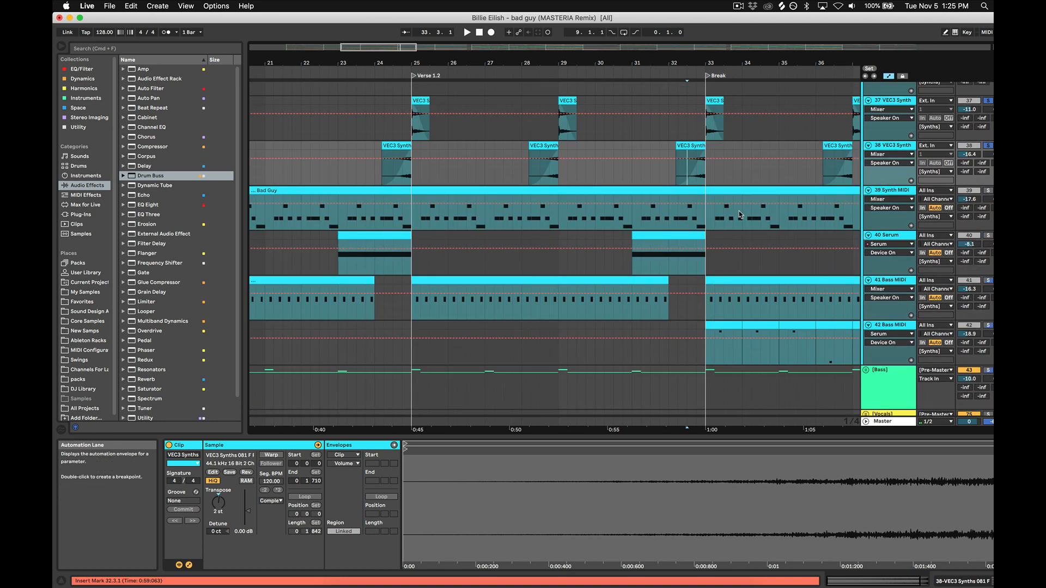
# Step: Play the 41 Bass MIDI clip from bar 25 and look through its device chain, from the Instrument Rack to Haas Delay
pyautogui.click(577, 290)
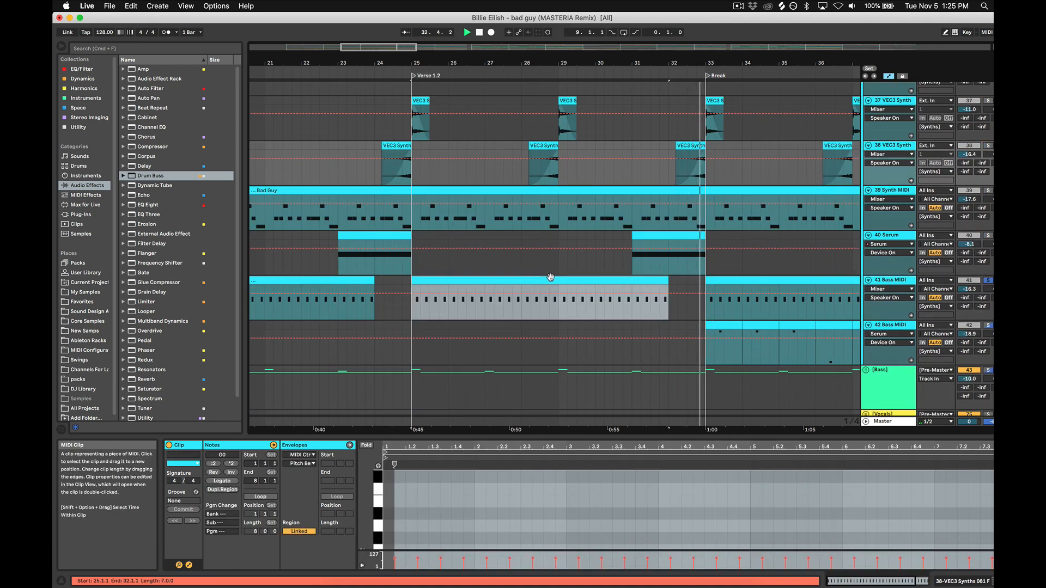
pyautogui.hotkey('shift', 'Tab')
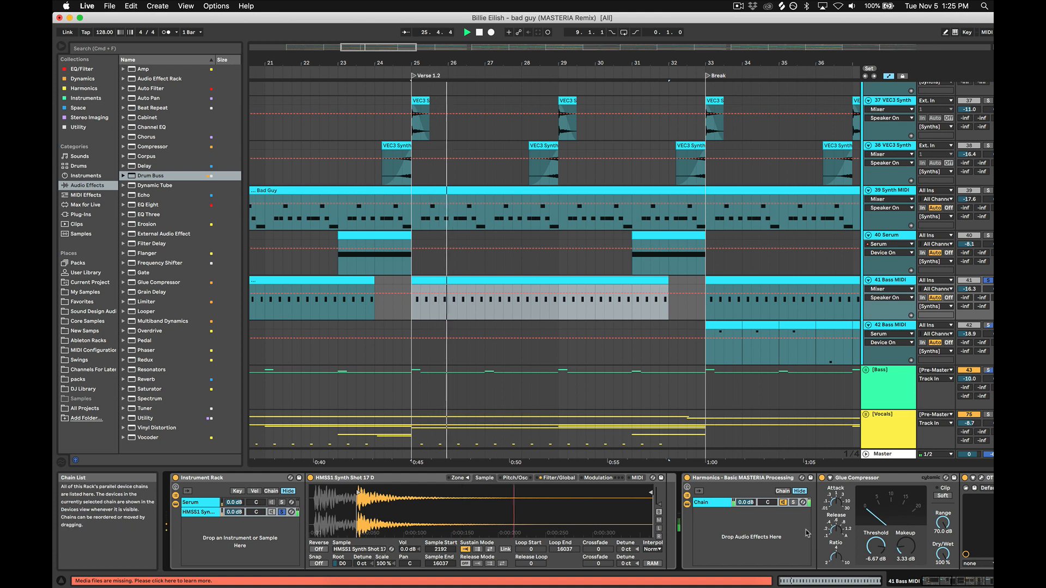
pyautogui.hscroll(10, 693, 520)
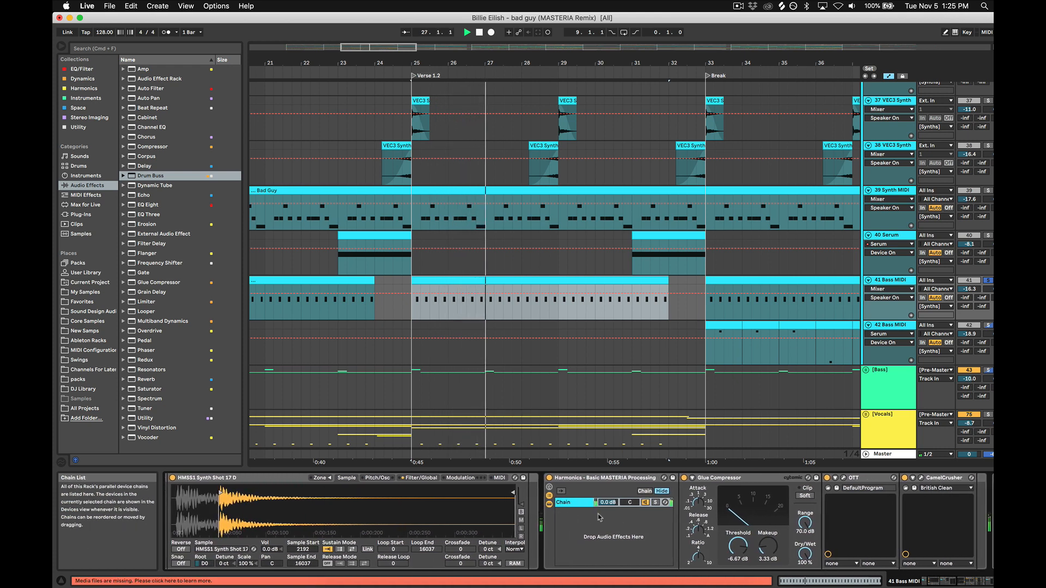
pyautogui.hscroll(5, 600, 518)
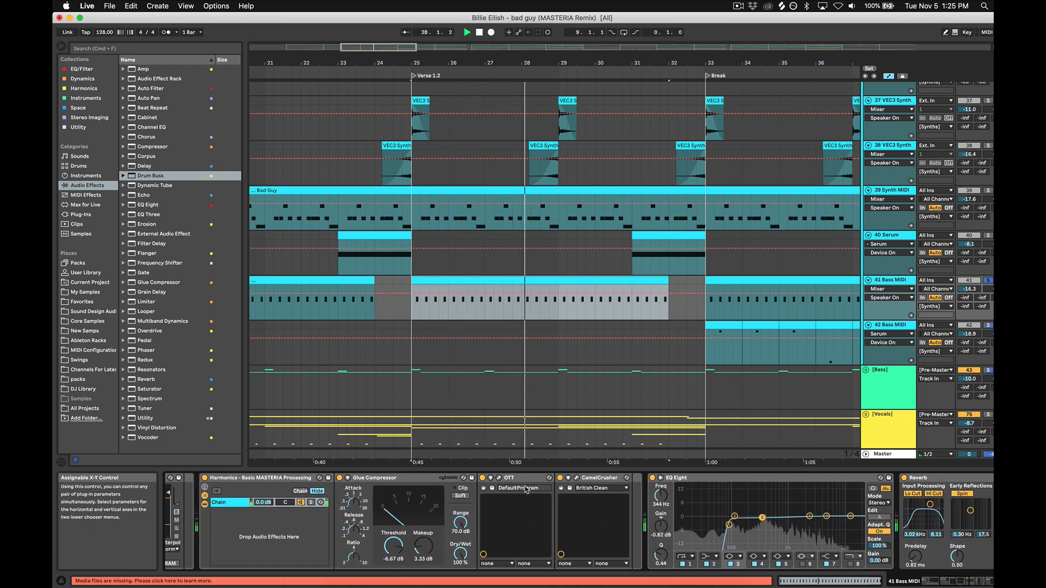
pyautogui.hscroll(15, 627, 501)
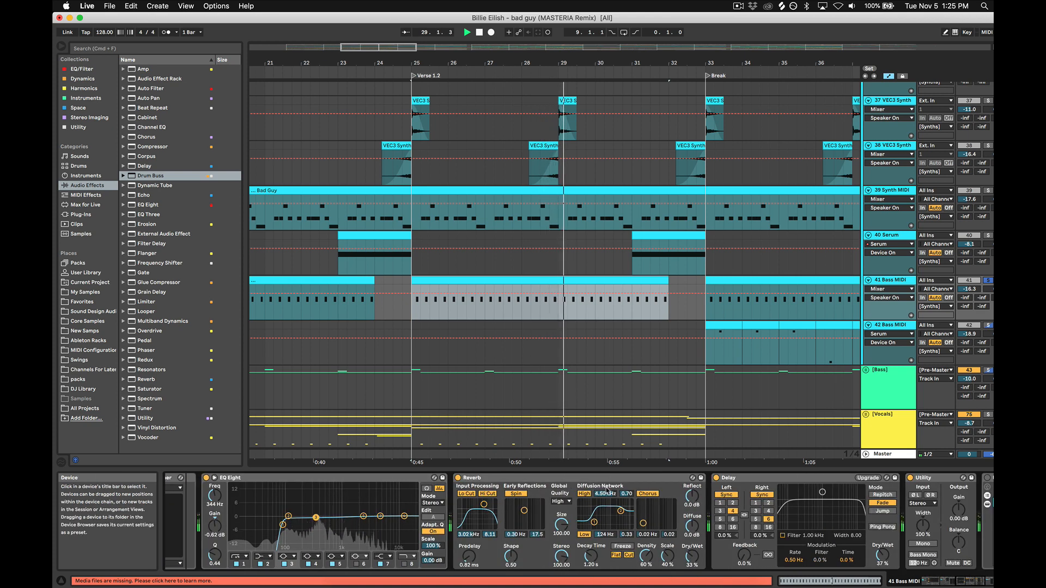
pyautogui.hscroll(20, 660, 519)
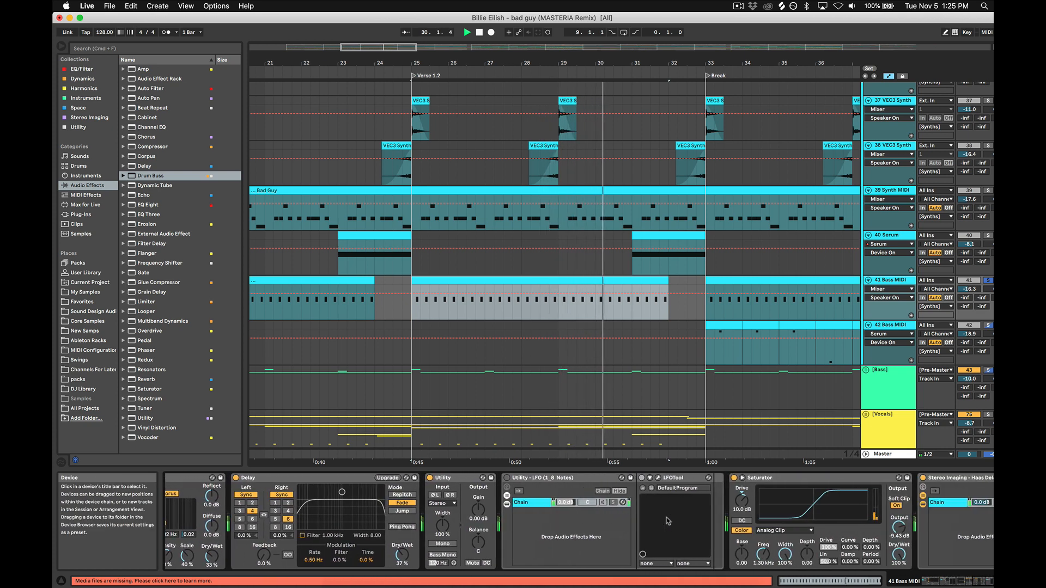
pyautogui.hscroll(2, 668, 521)
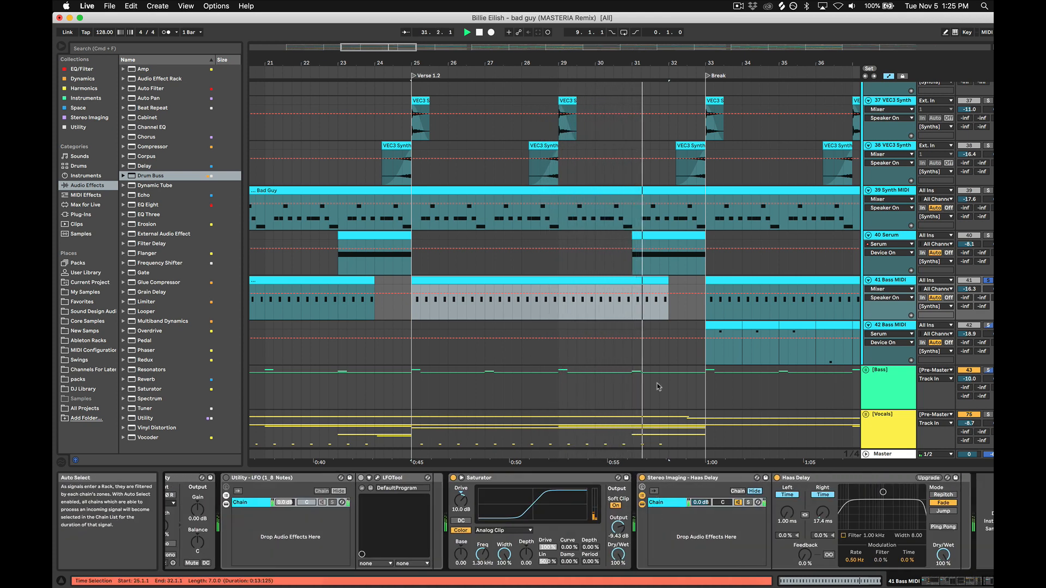
pyautogui.press('space')
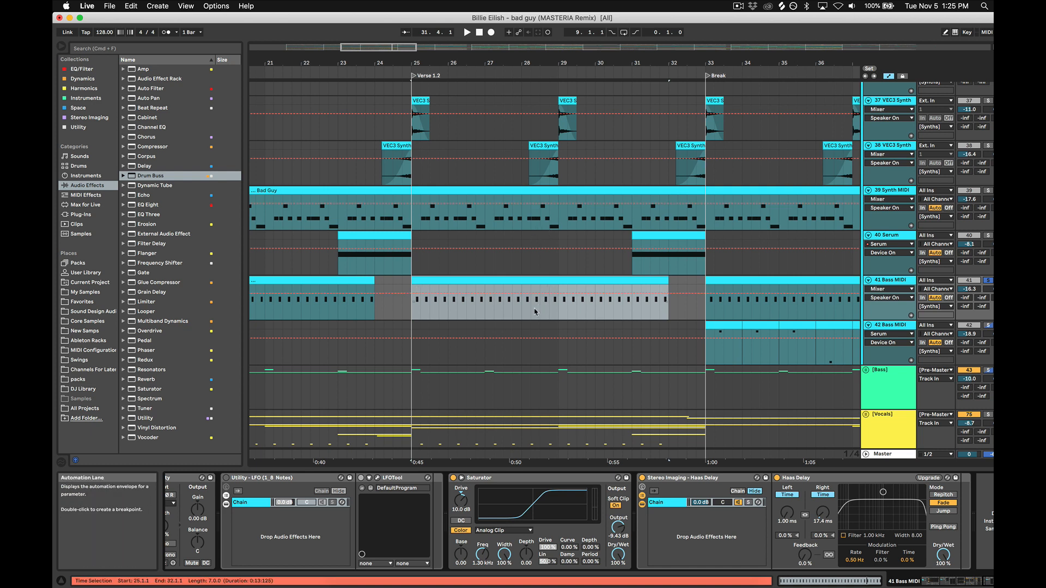
# Step: Play the 42 Bass MIDI clip from the start of the Break with its device chain shown and the Build in view
pyautogui.scroll(2, 766, 254)
pyautogui.scroll(-5, 729, 285)
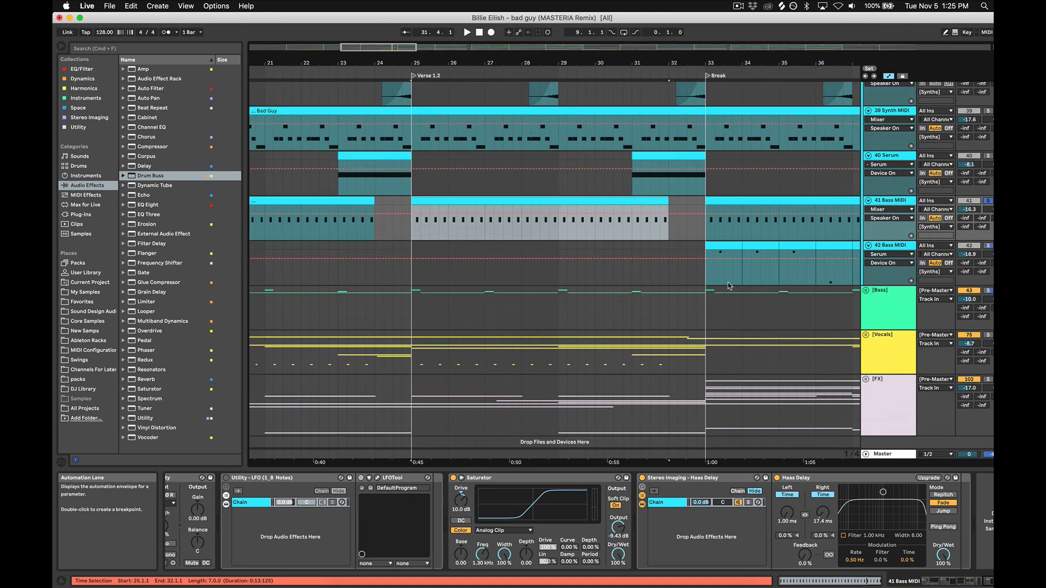
pyautogui.click(721, 248)
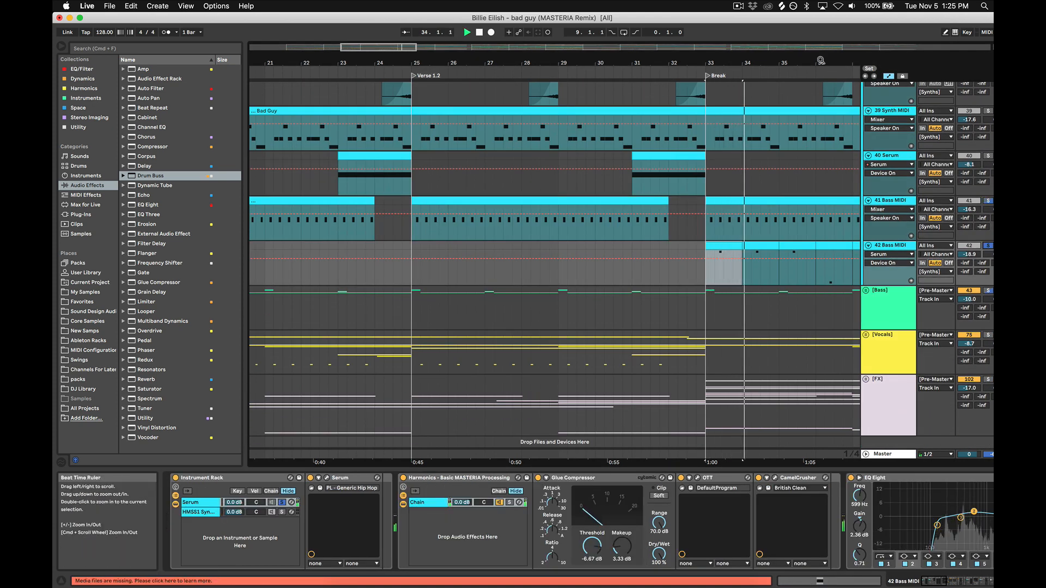
pyautogui.hscroll(5, 584, 462)
pyautogui.moveTo(662, 62); pyautogui.dragTo(575, 63)
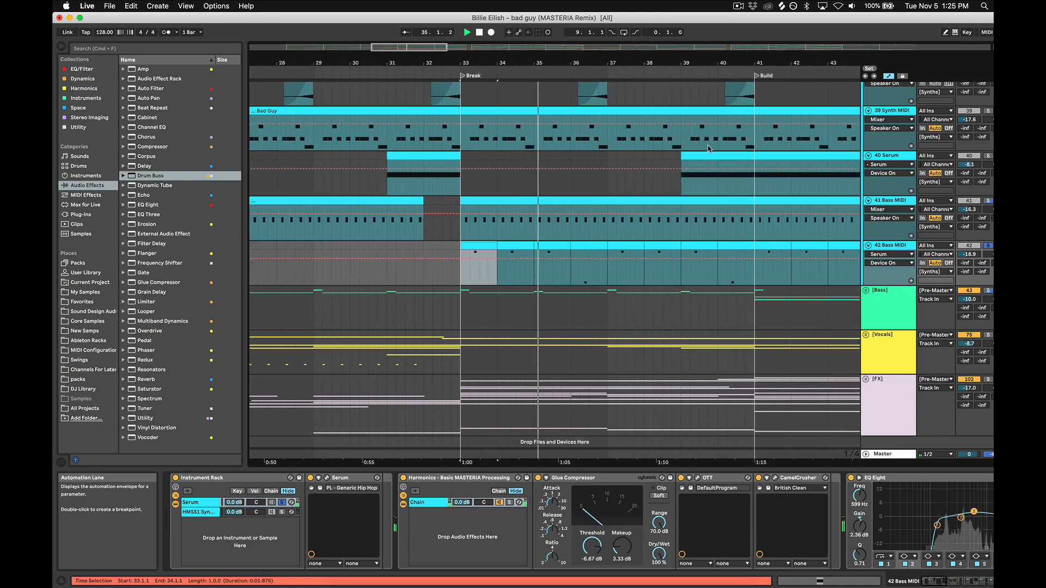
pyautogui.scroll(2, 841, 222)
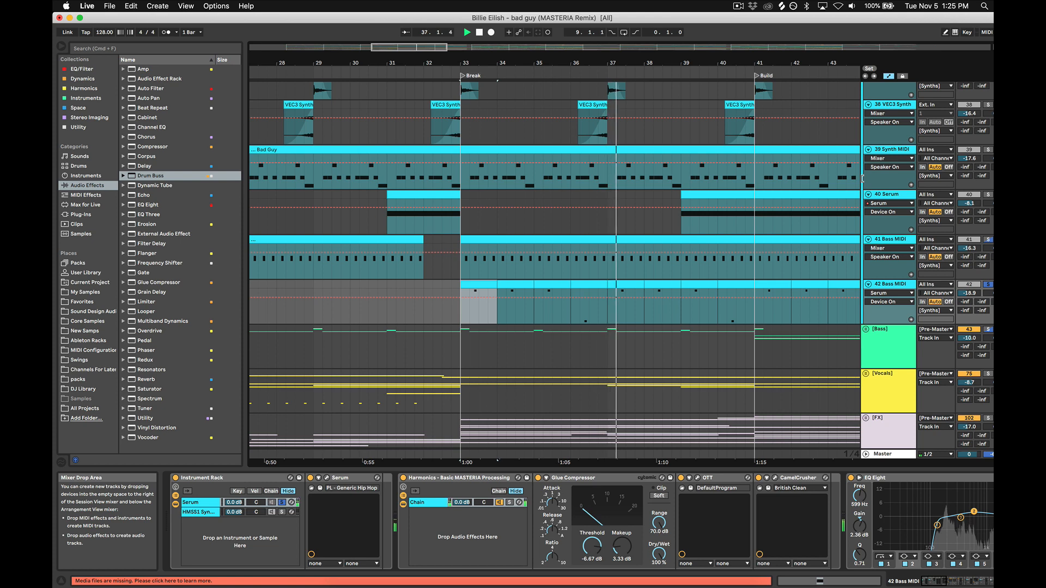
# Step: Play the whole Synths group from 31.1.1 and follow its tracks through the Break and Build
pyautogui.scroll(6, 965, 154)
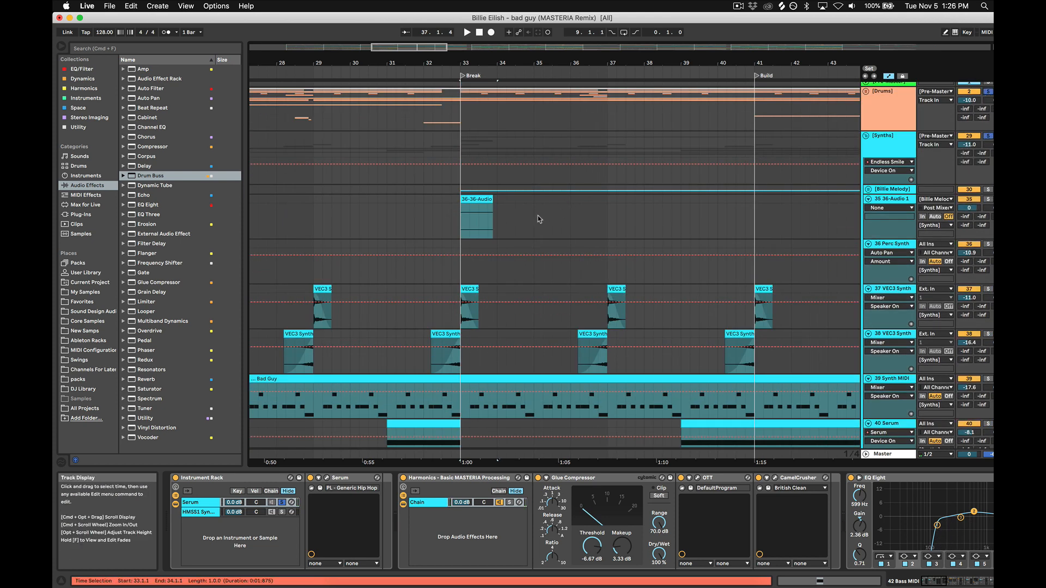
pyautogui.click(400, 217)
pyautogui.press('space')
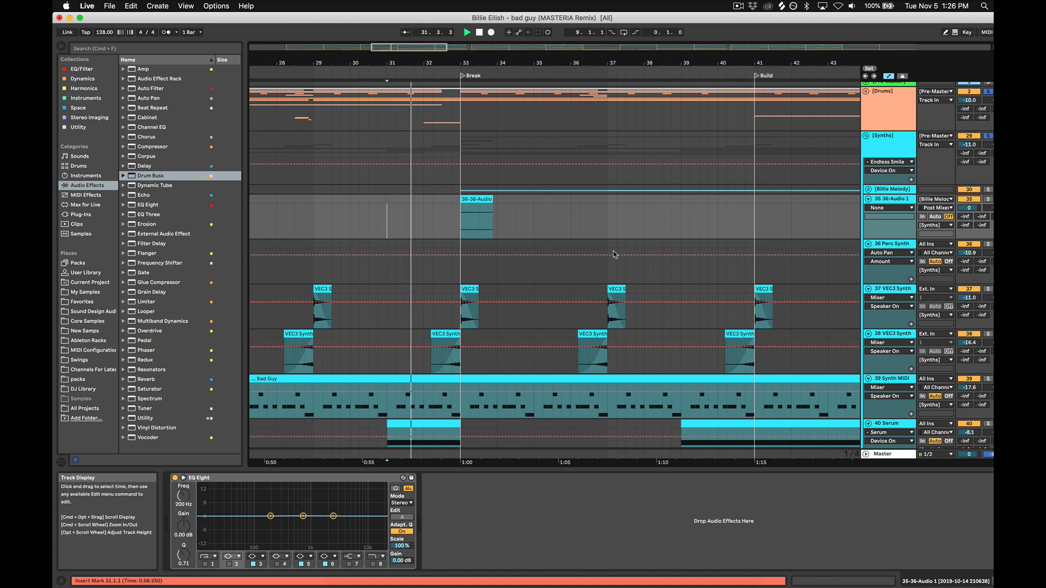
pyautogui.scroll(-5, 616, 254)
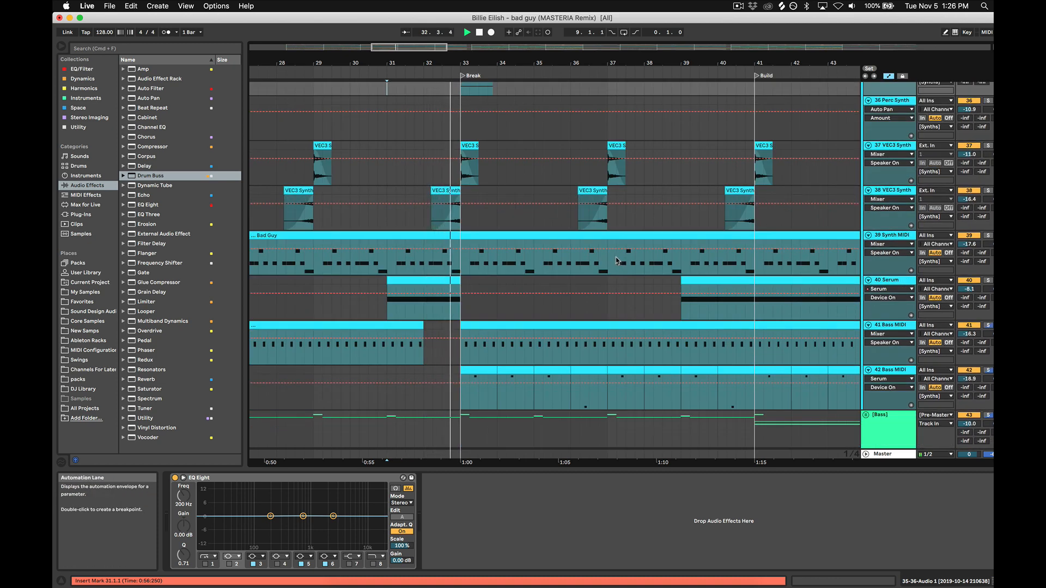
pyautogui.moveTo(577, 62); pyautogui.dragTo(527, 17)
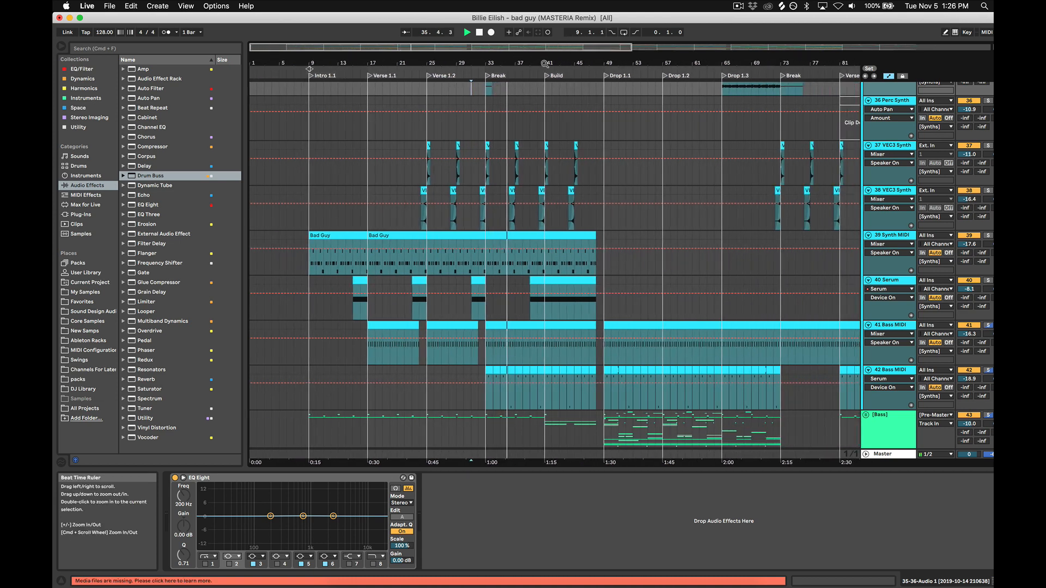
pyautogui.moveTo(546, 63); pyautogui.dragTo(610, 316)
pyautogui.scroll(-5, 610, 316)
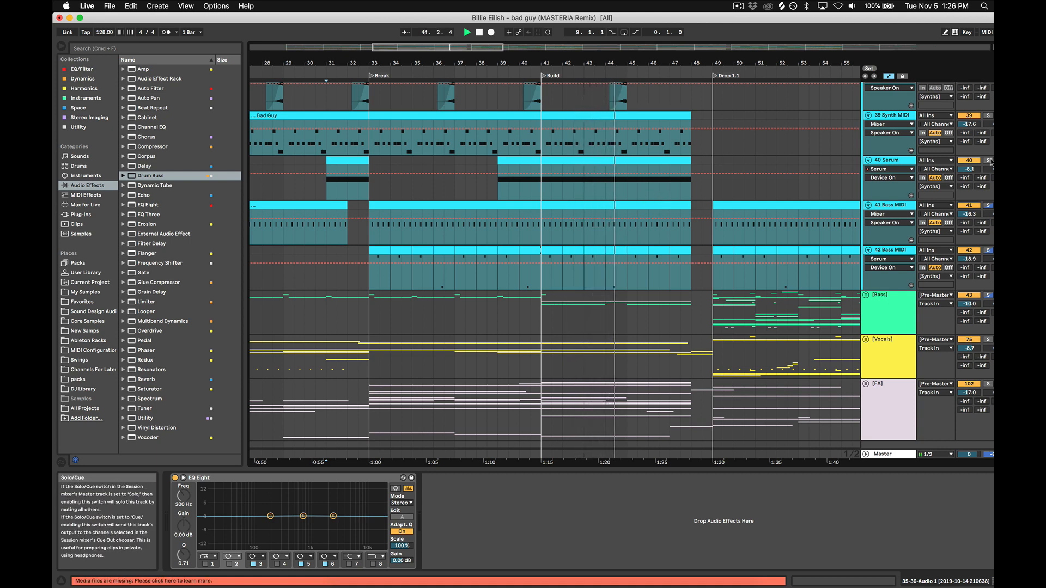
# Step: Audition 40 Serum in the Build, then review the Synths tracks up to Drop 1.1 and stop playback
pyautogui.scroll(5, 991, 155)
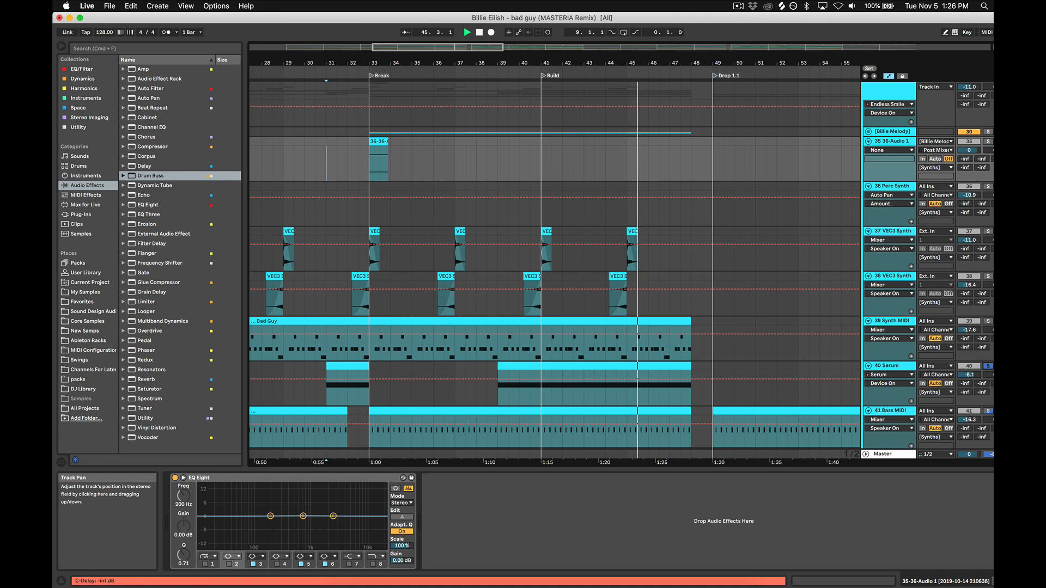
pyautogui.scroll(2, 896, 110)
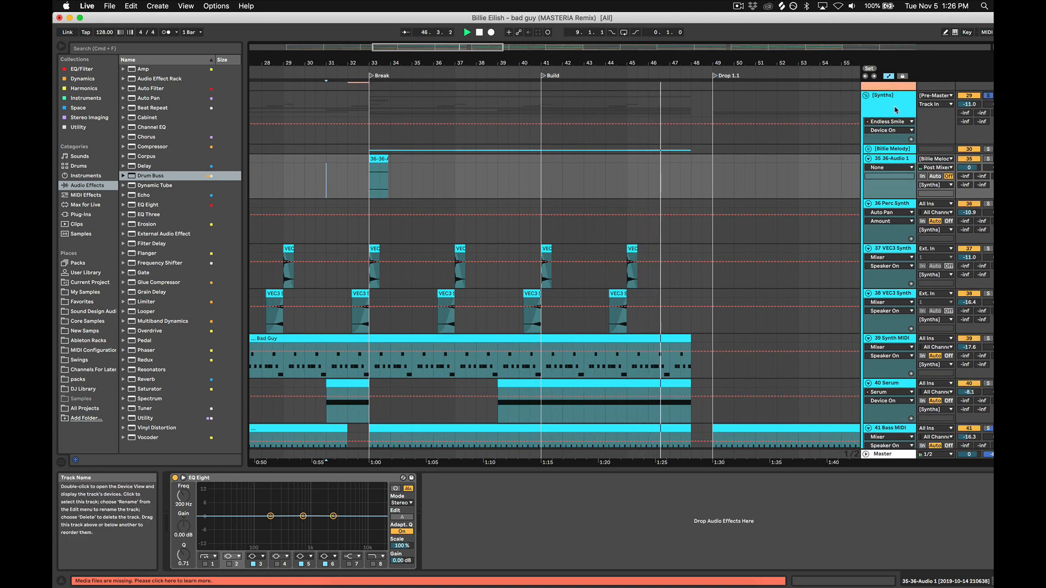
pyautogui.scroll(-5, 898, 151)
pyautogui.scroll(6, 796, 266)
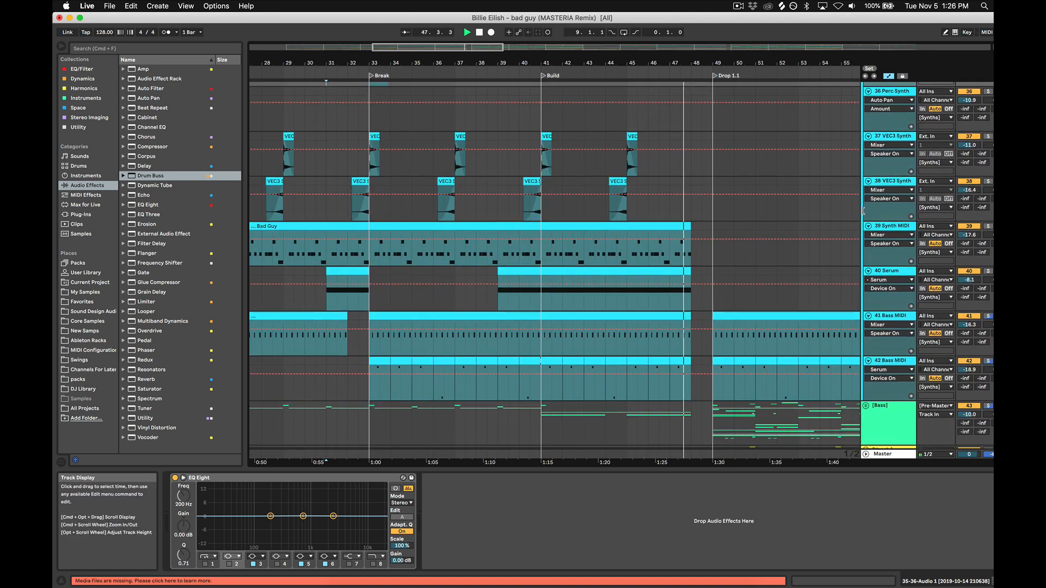
pyautogui.scroll(-3, 848, 306)
pyautogui.scroll(3, 868, 281)
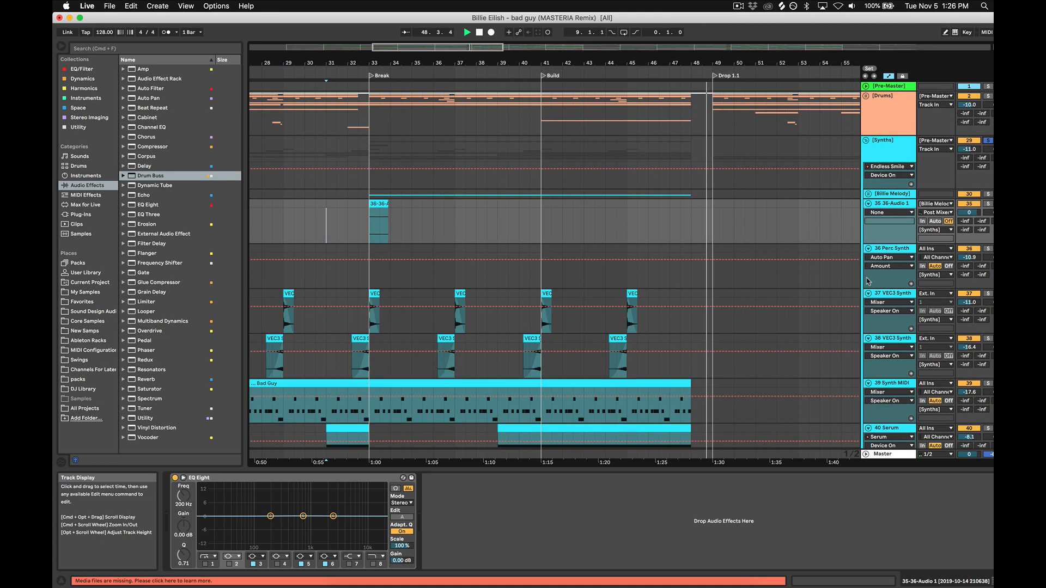
pyautogui.press('space')
# Step: Show the Synths group's device chain and display the Mute automation of its Utility
pyautogui.click(891, 149)
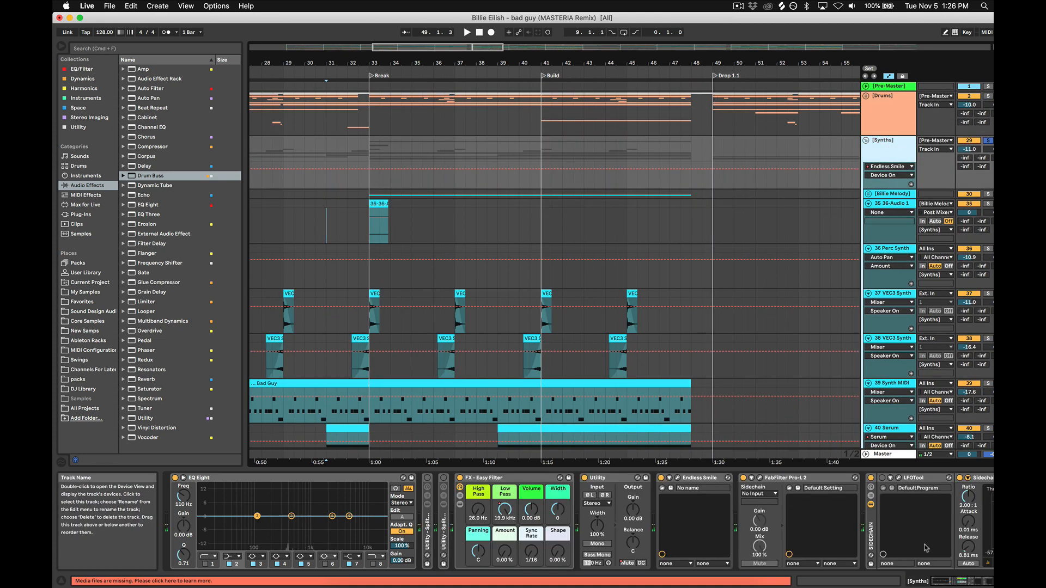
pyautogui.hscroll(3, 744, 548)
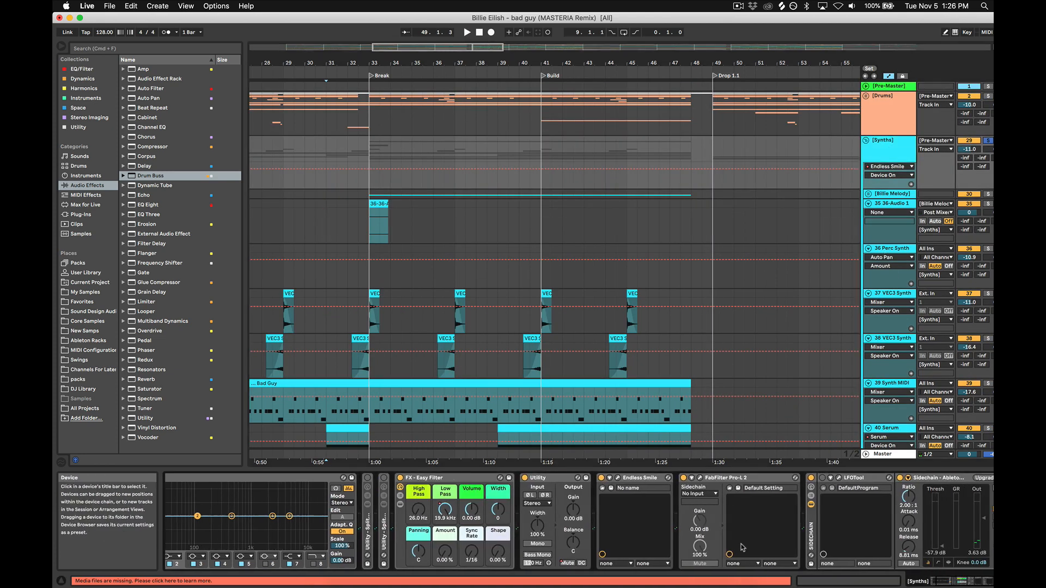
pyautogui.rightClick(555, 563)
pyautogui.click(572, 567)
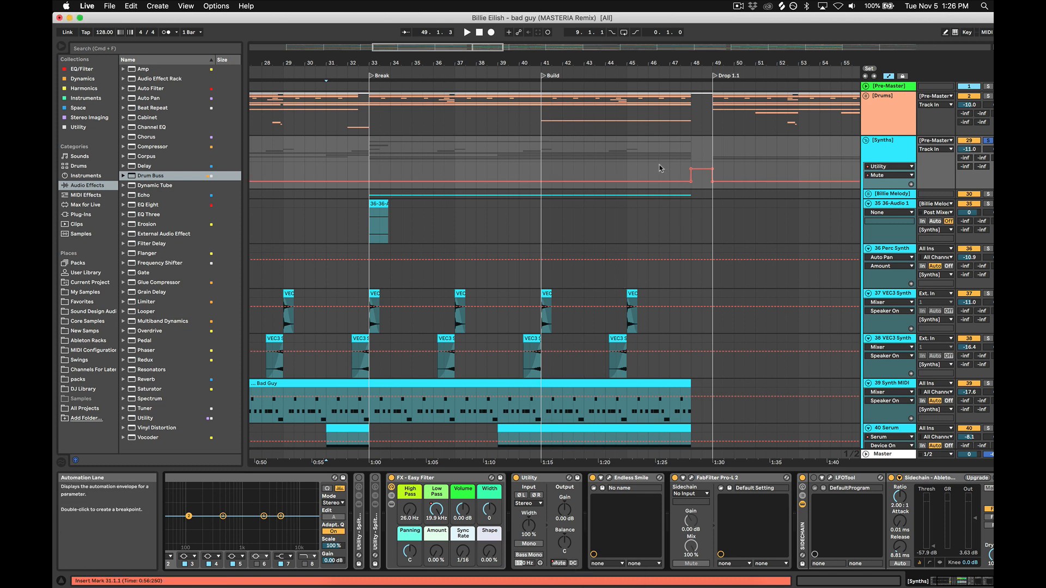
# Step: Open Endless Smile on the Synths group, display its Intensity automation, re-enable automation and close the plug-in window
pyautogui.click(610, 479)
pyautogui.click(453, 269)
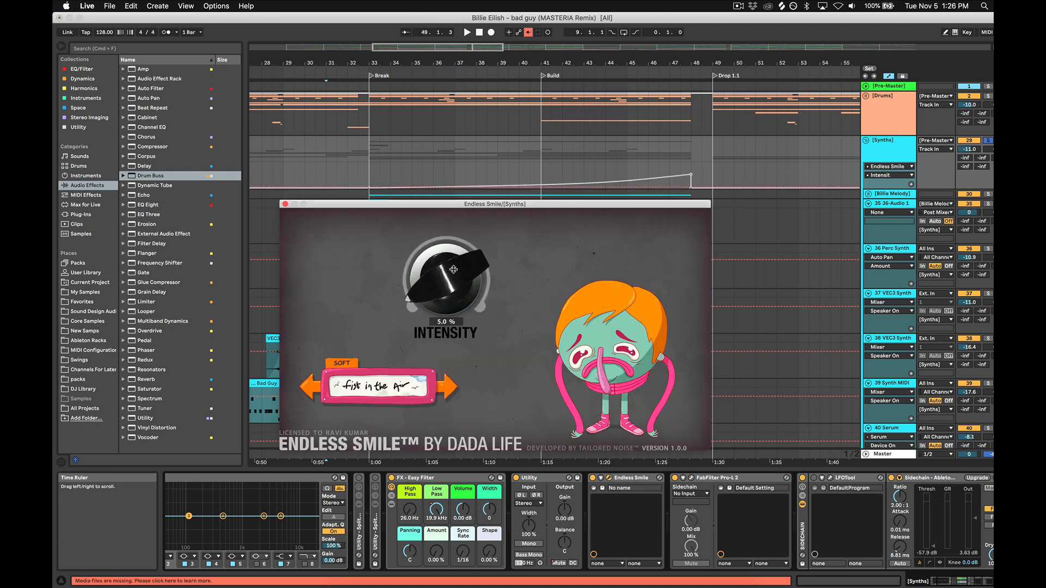
pyautogui.click(529, 33)
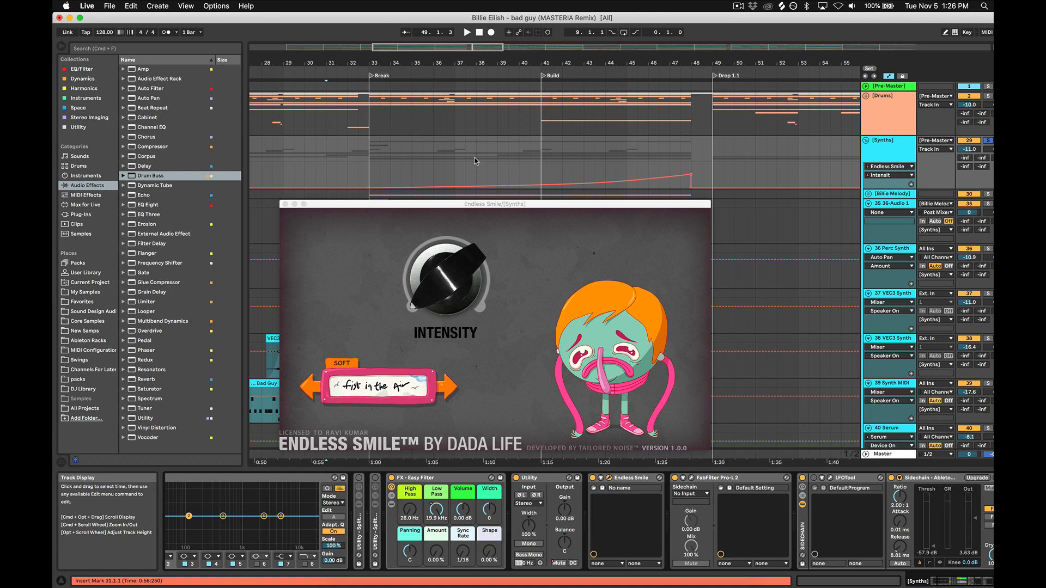
pyautogui.click(284, 204)
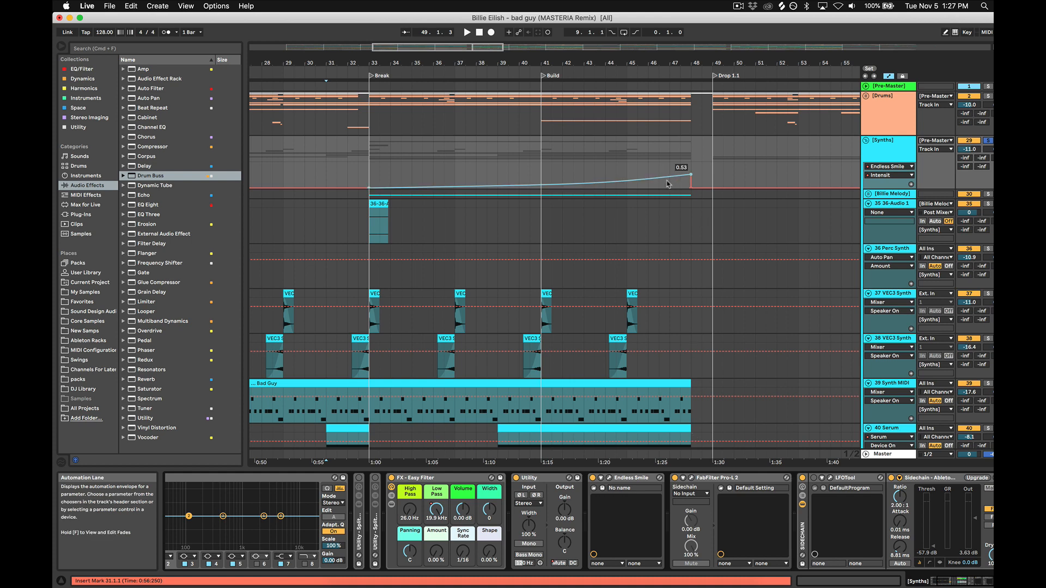
# Step: Display the Synths group's Utility Mute automation again and play from bar 47 through the muted gap before Drop 1.1
pyautogui.click(679, 238)
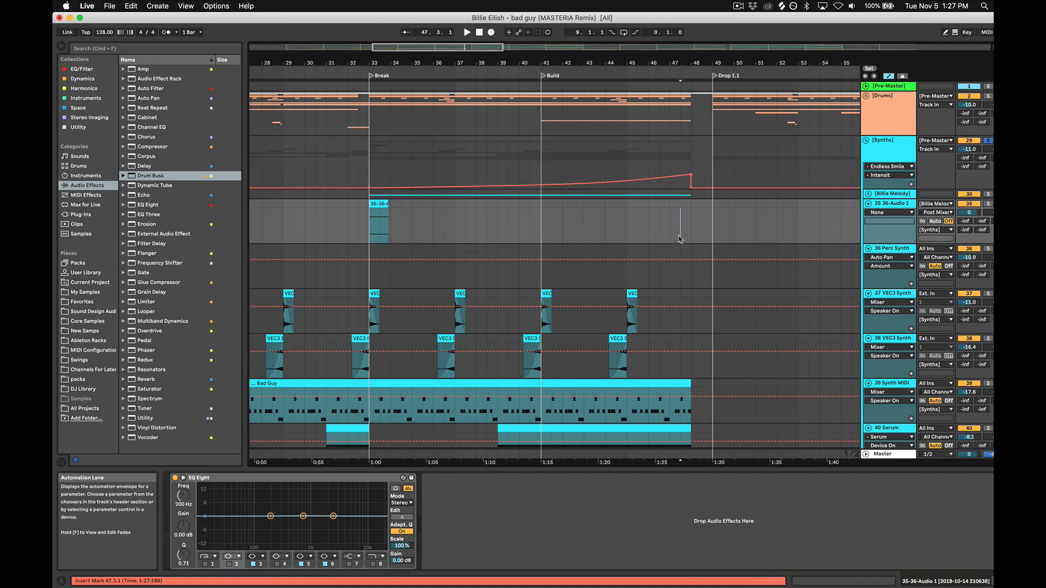
pyautogui.click(893, 144)
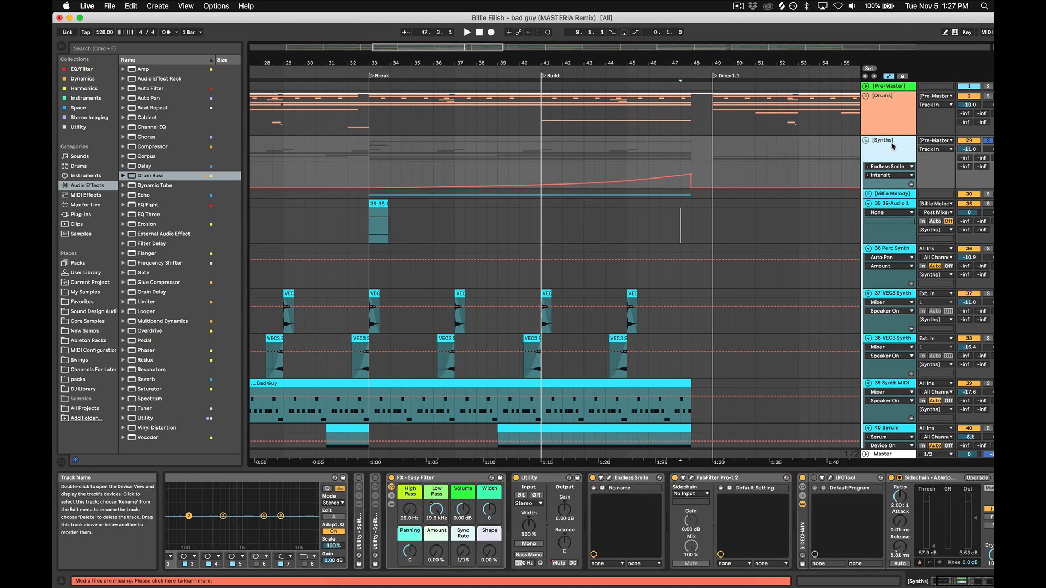
pyautogui.rightClick(559, 563)
pyautogui.click(570, 567)
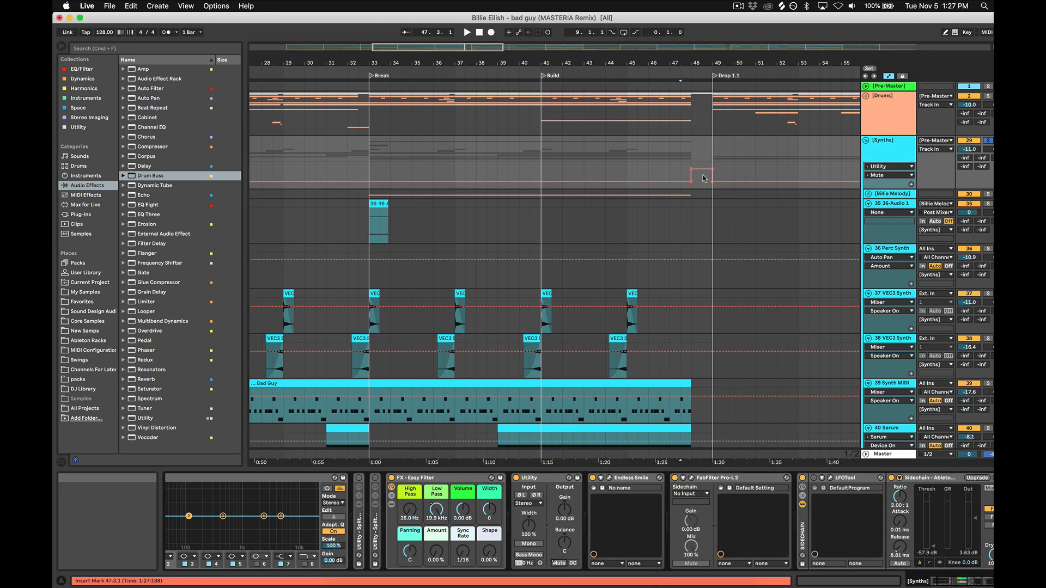
pyautogui.click(670, 169)
pyautogui.press('space')
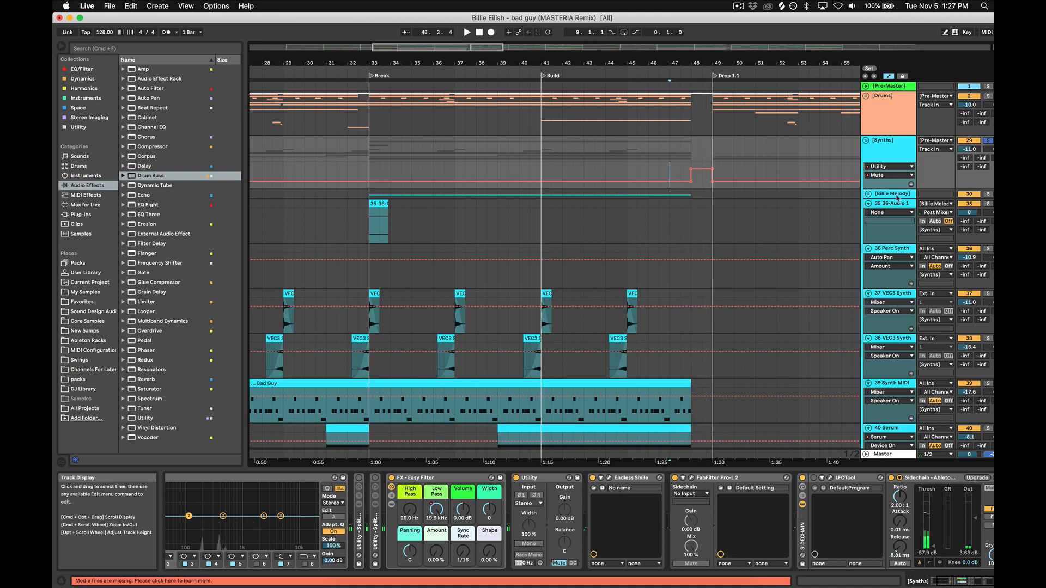
# Step: Give the Synths group's Utility Mute automation its own lane, display Endless Smile's Intensity automation and mark bar 48
pyautogui.click(911, 184)
pyautogui.click(875, 167)
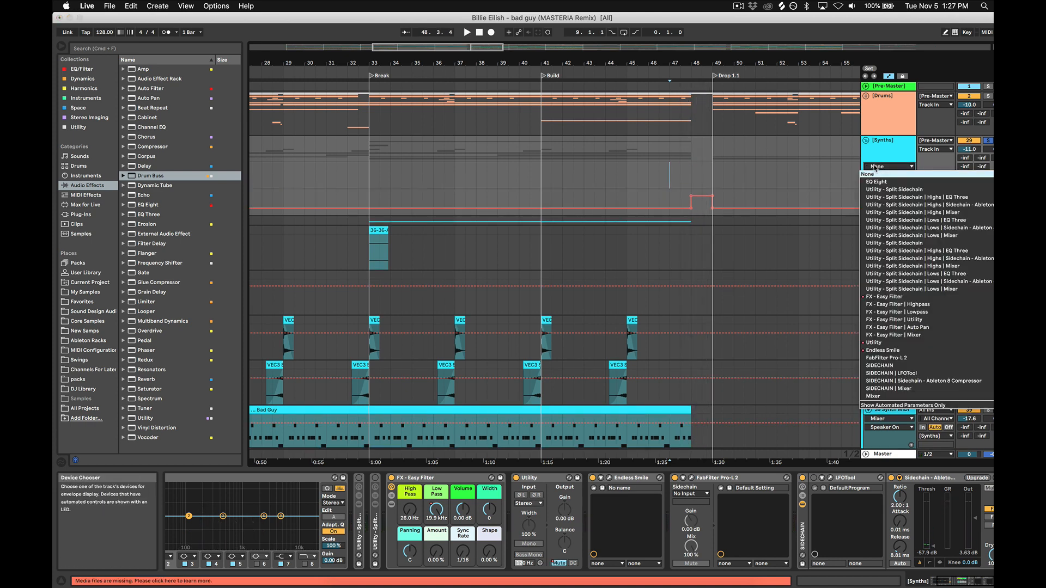
pyautogui.click(885, 350)
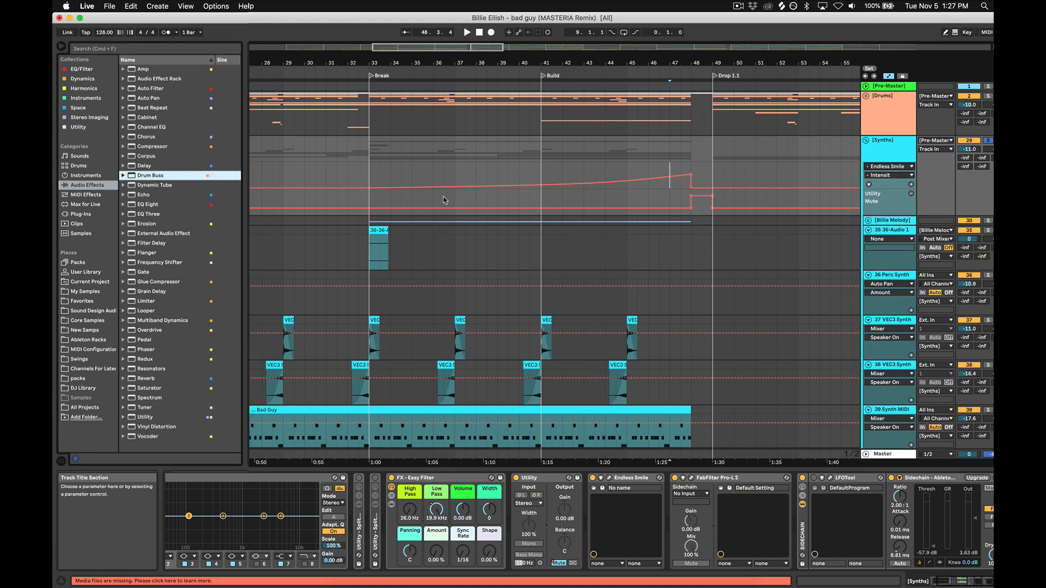
pyautogui.click(673, 152)
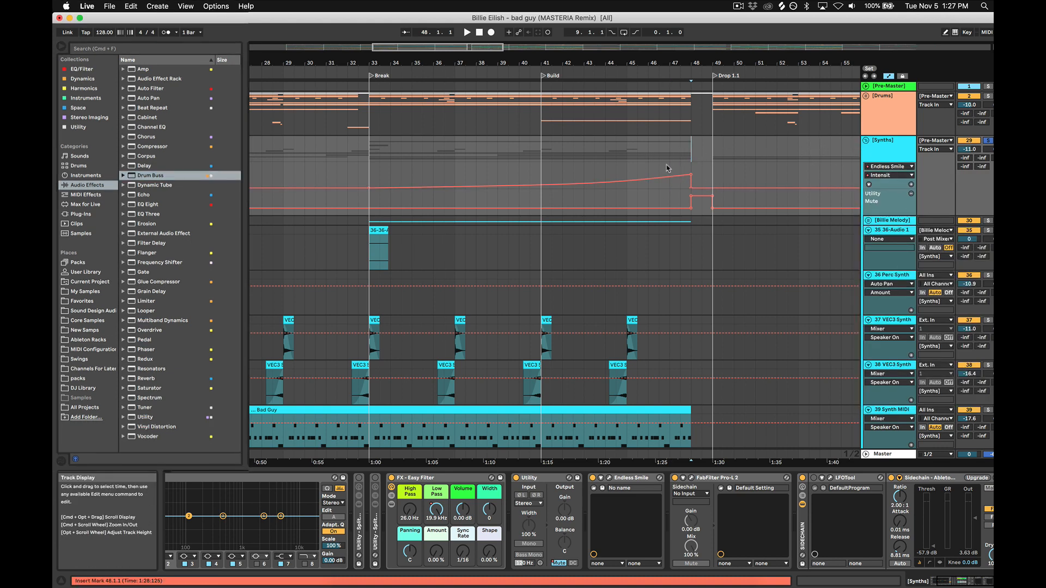
# Step: Show the Synths group's device chain and expand the sidechain settings of its Sidechain - Ableton 8 Compressor
pyautogui.click(894, 153)
pyautogui.hscroll(-3, 741, 501)
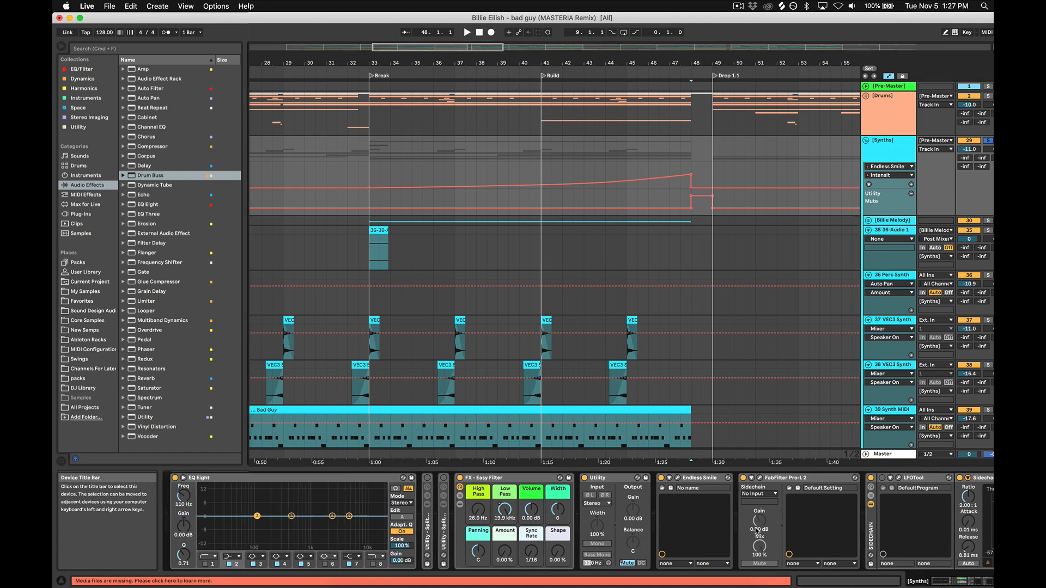
pyautogui.hscroll(5, 757, 531)
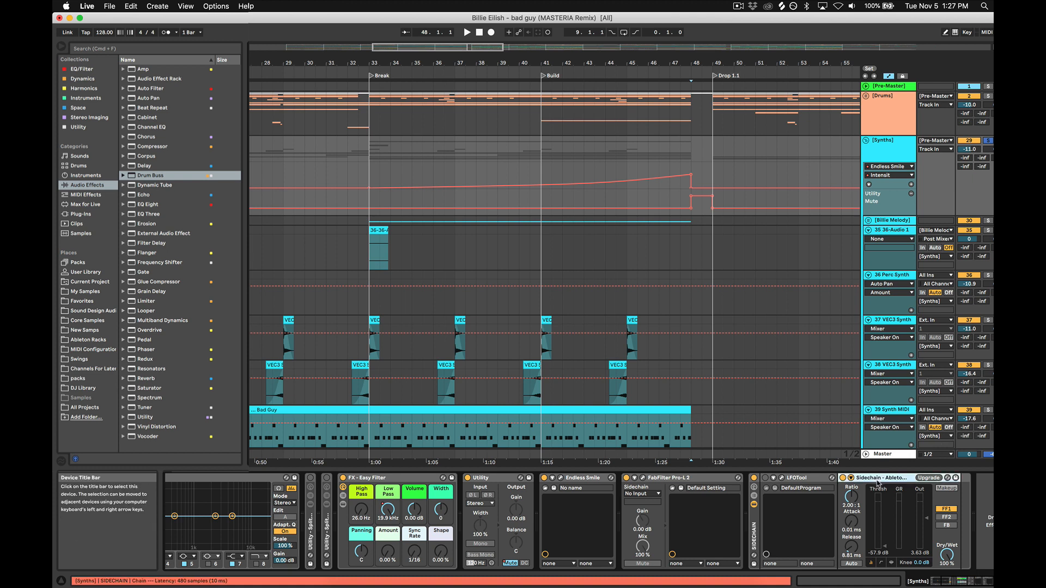
pyautogui.click(851, 478)
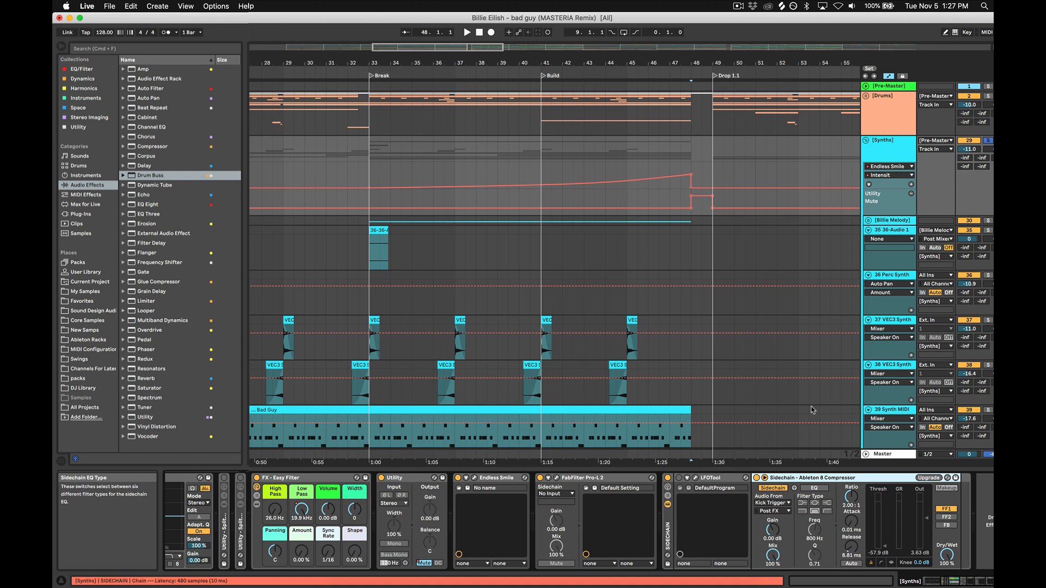
# Step: Unfold the Drums group to inspect Kick Trigger's Drum Rack, and return to the Release setting of the Synths group's compressor
pyautogui.click(866, 96)
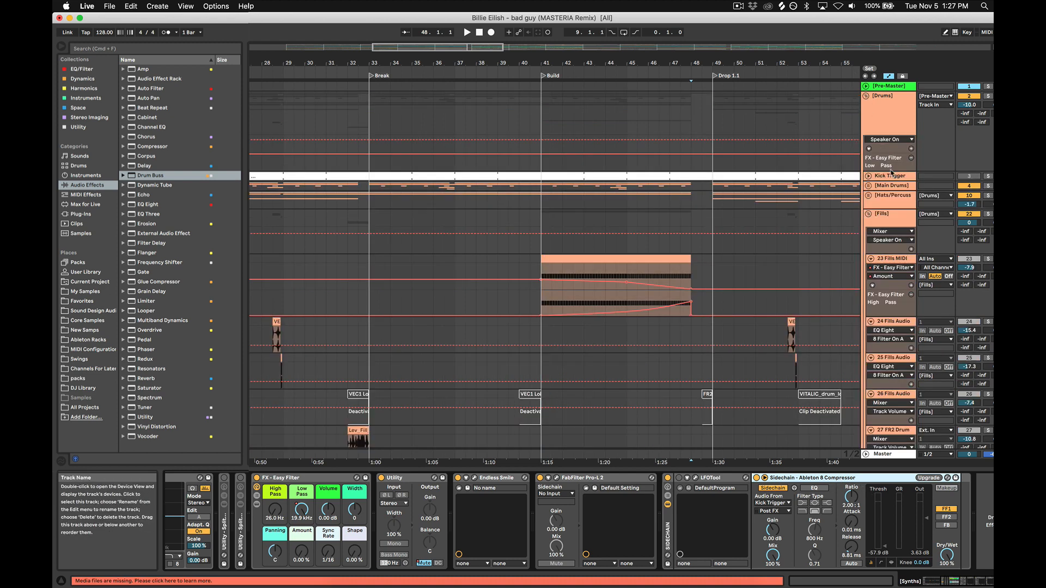
pyautogui.click(889, 176)
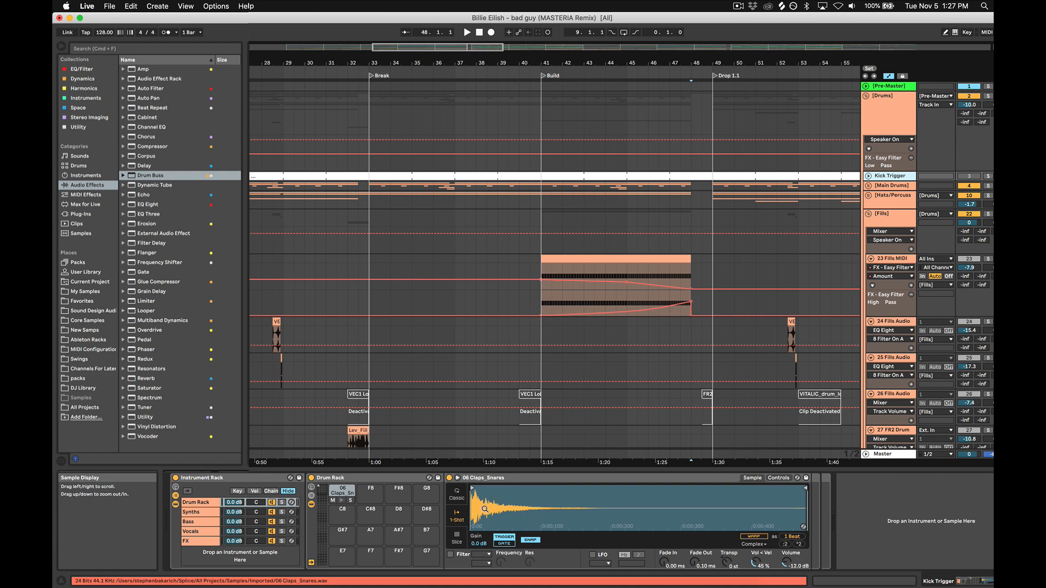
pyautogui.click(341, 502)
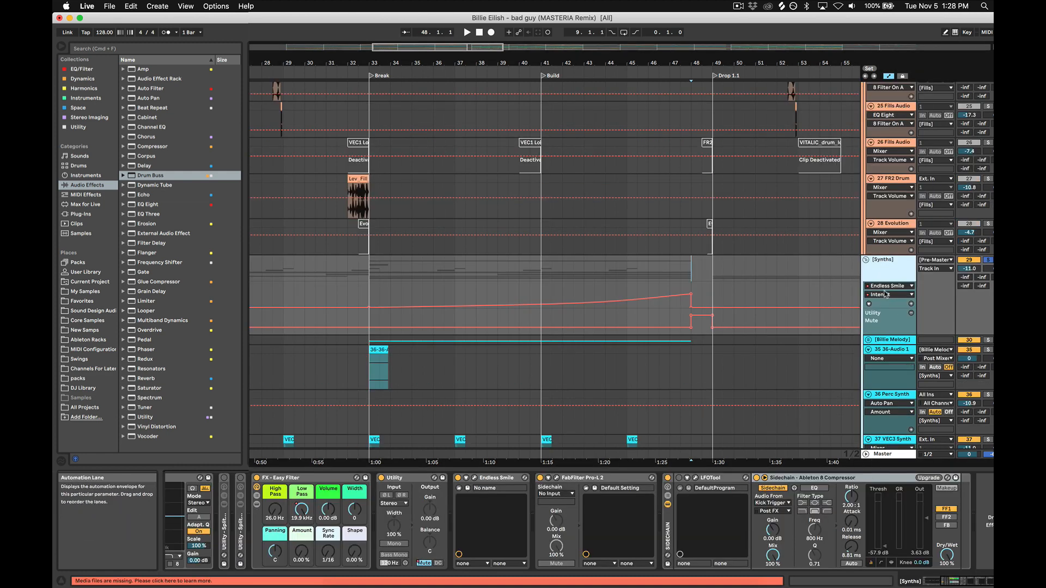
pyautogui.scroll(-3, 899, 251)
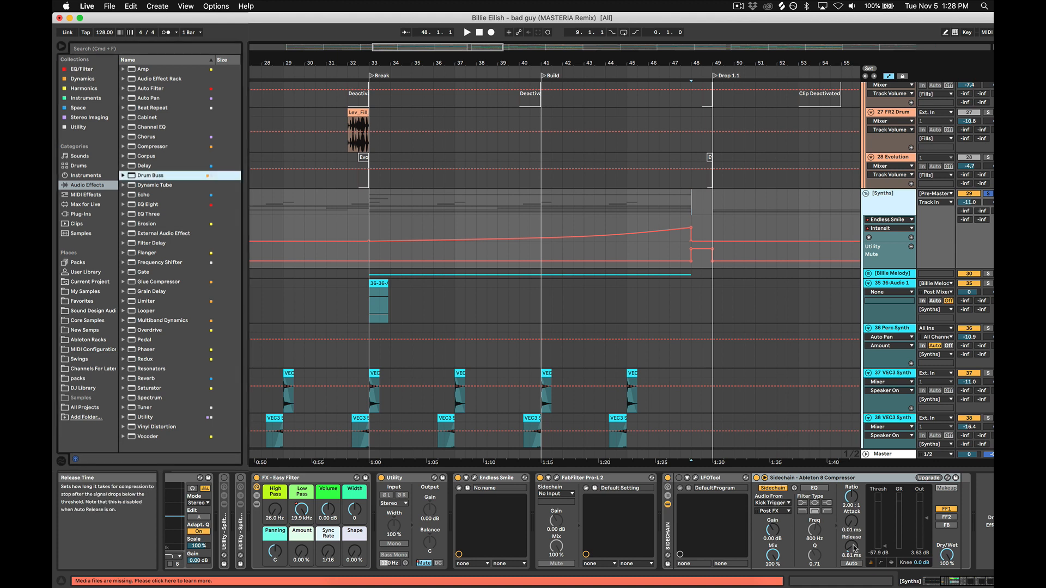
pyautogui.click(854, 547)
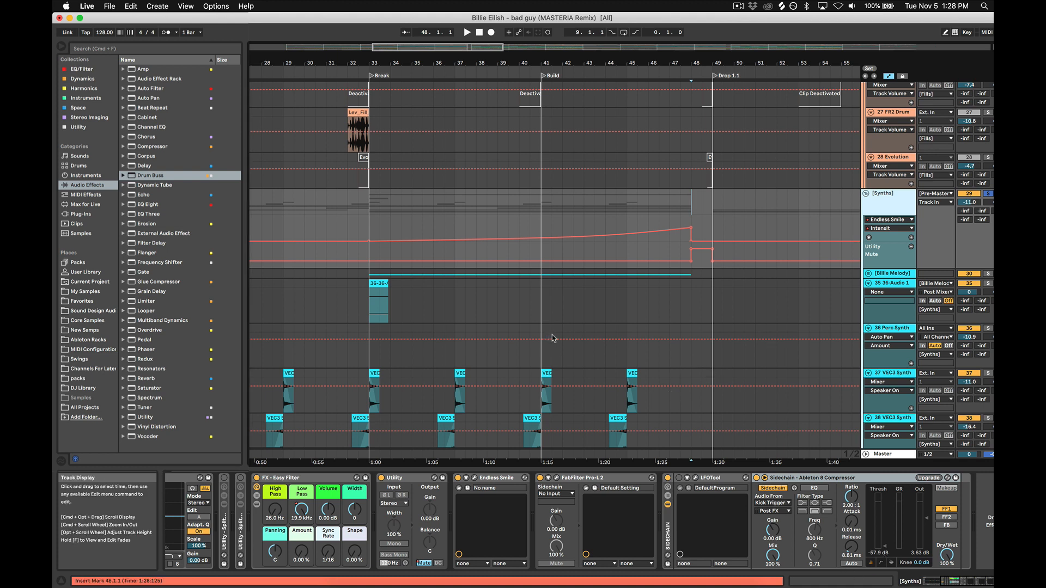
# Step: Review the remaining Synths tracks and collapse the Synths and Drums groups
pyautogui.scroll(-5, 680, 443)
pyautogui.scroll(-5, 878, 207)
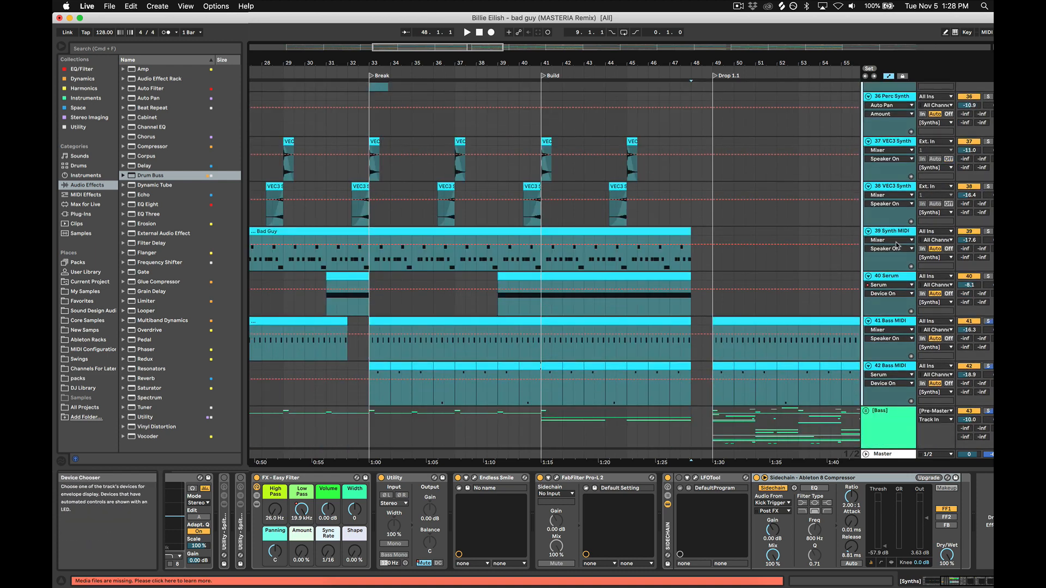
pyautogui.scroll(5, 887, 259)
pyautogui.scroll(3, 886, 258)
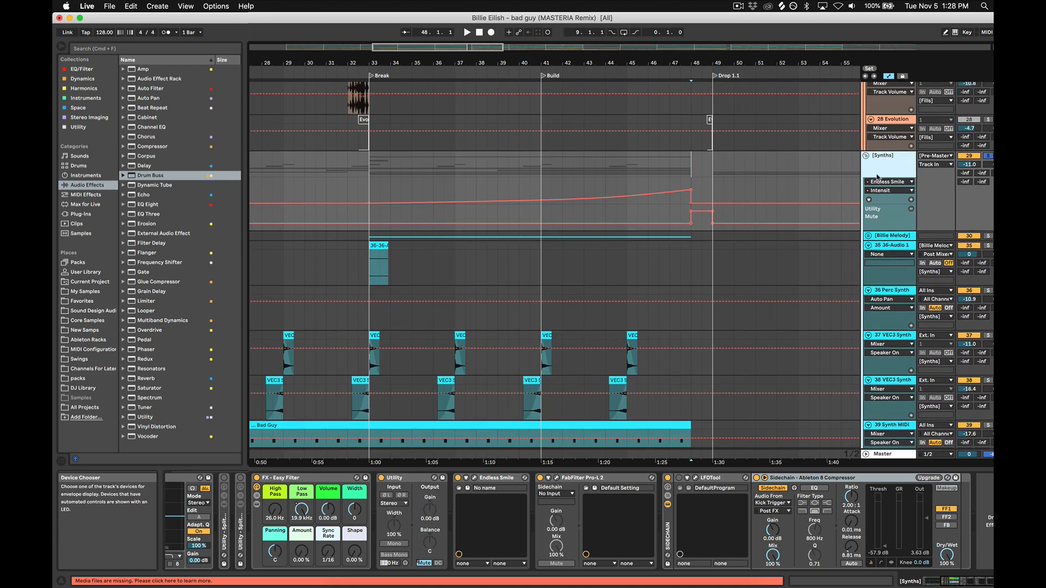
pyautogui.click(865, 156)
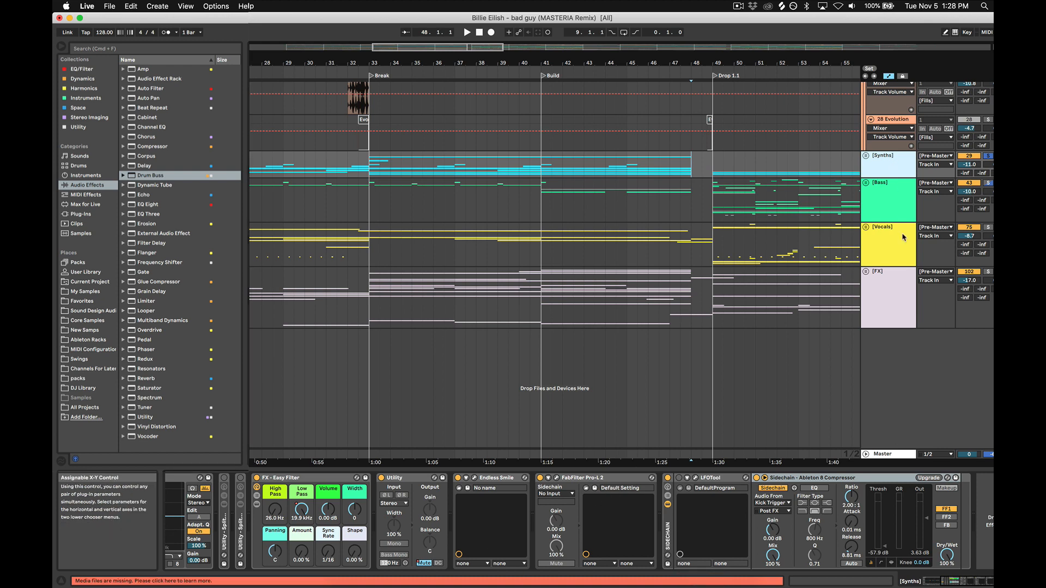
pyautogui.scroll(15, 894, 191)
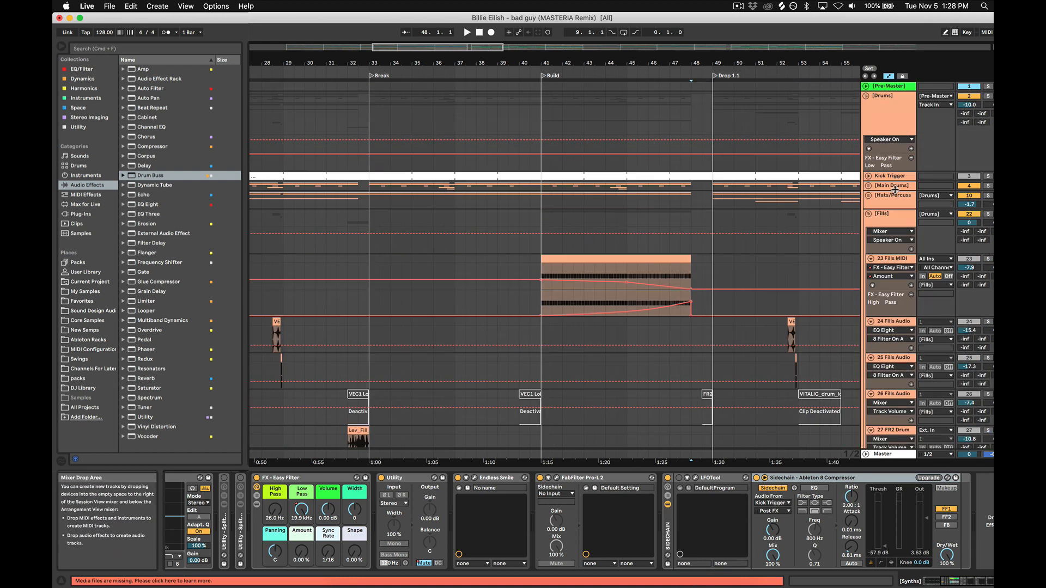
pyautogui.click(865, 96)
pyautogui.click(870, 170)
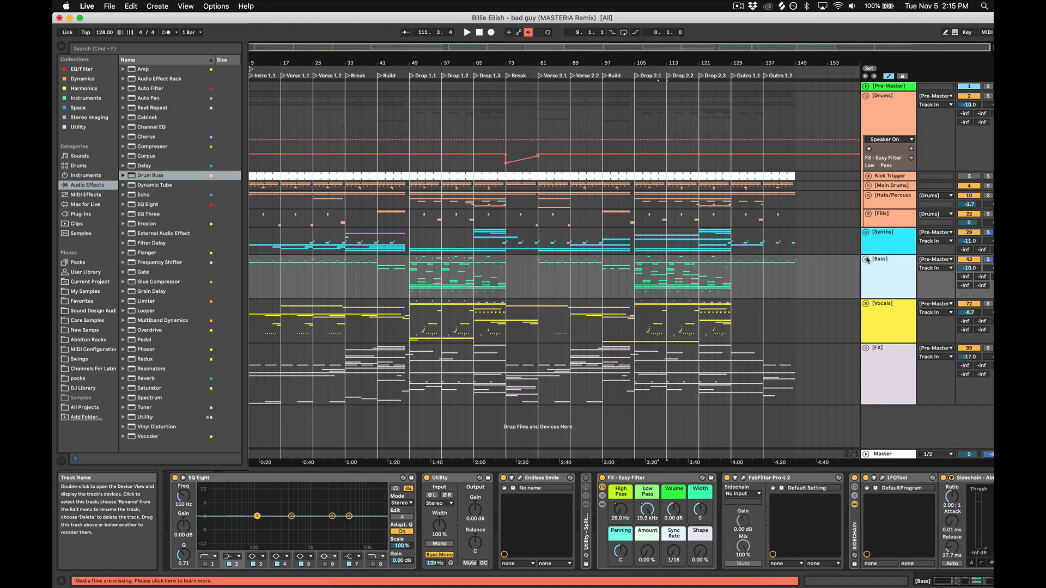
# Step: Unfold the Bass group and zoom the arrangement to the section from the Break through Drop 1.3
pyautogui.click(867, 260)
pyautogui.scroll(-5, 715, 282)
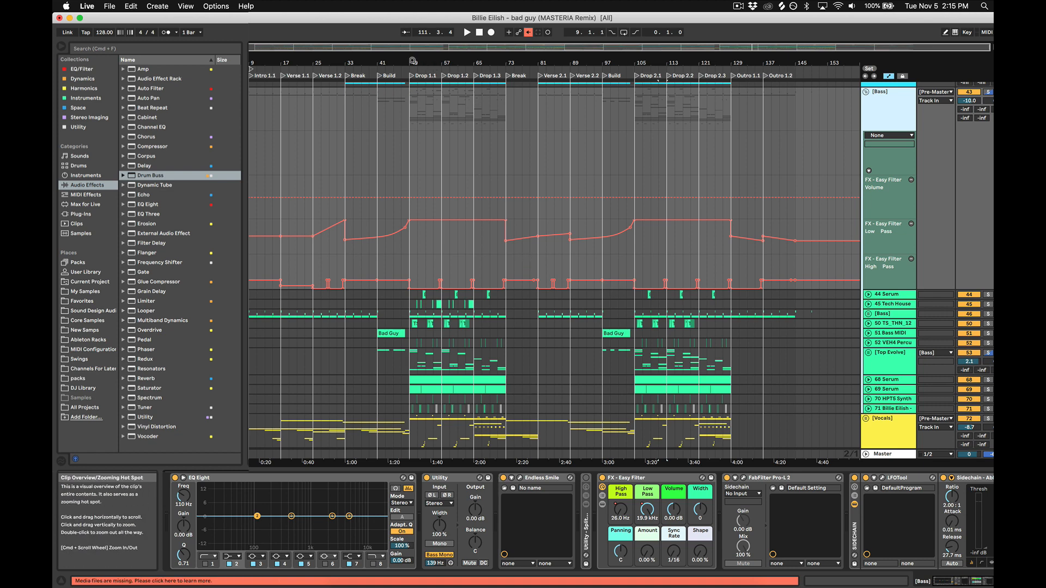
pyautogui.moveTo(445, 63); pyautogui.dragTo(445, 90)
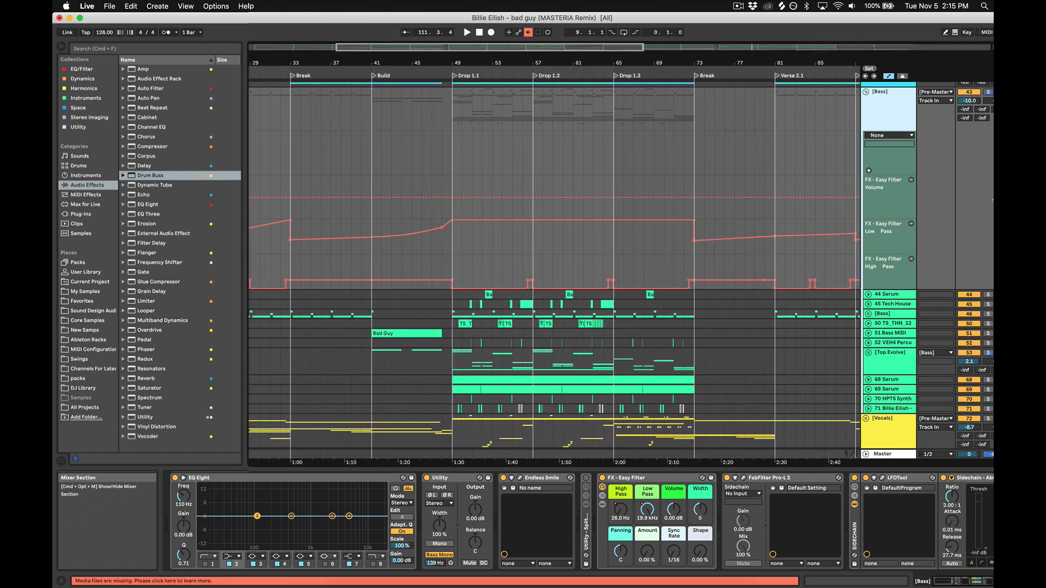
pyautogui.scroll(1, 554, 254)
# Step: Solo the Bass group and play it from bar 47 through Drop 1.1, reviewing its tracks and filter automation
pyautogui.click(989, 106)
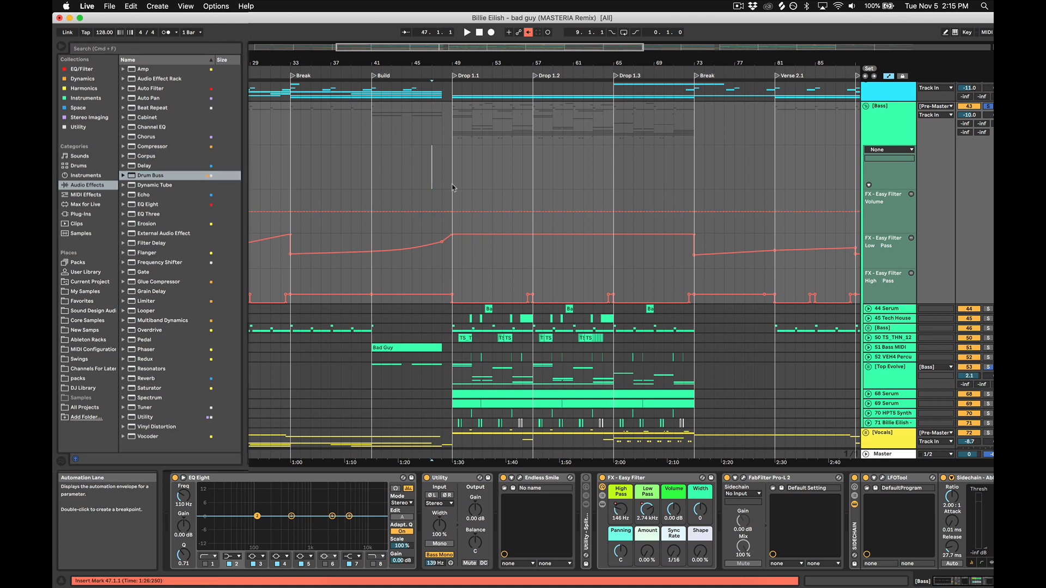
pyautogui.press('space')
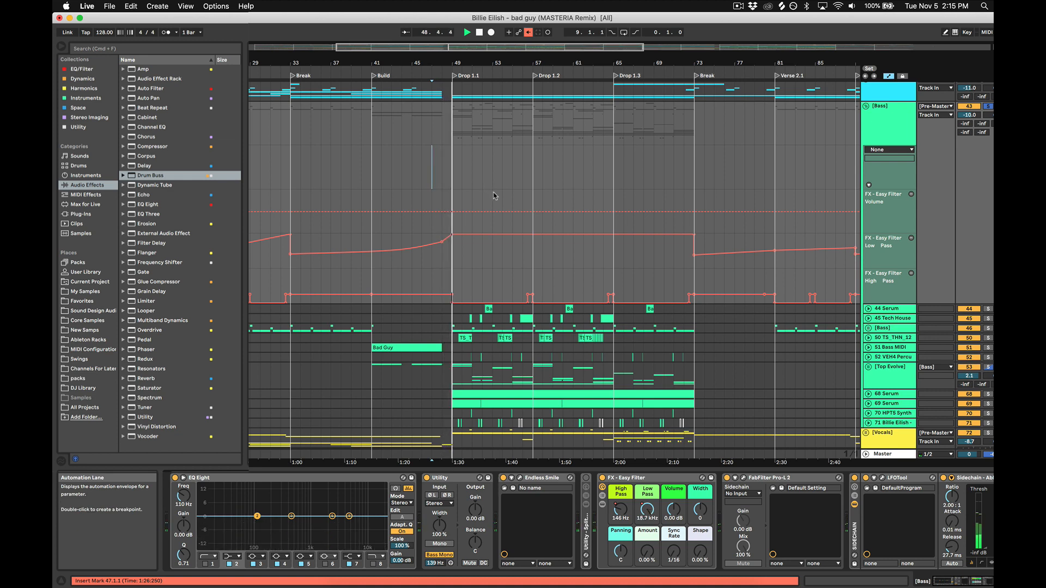
pyautogui.scroll(-2, 660, 217)
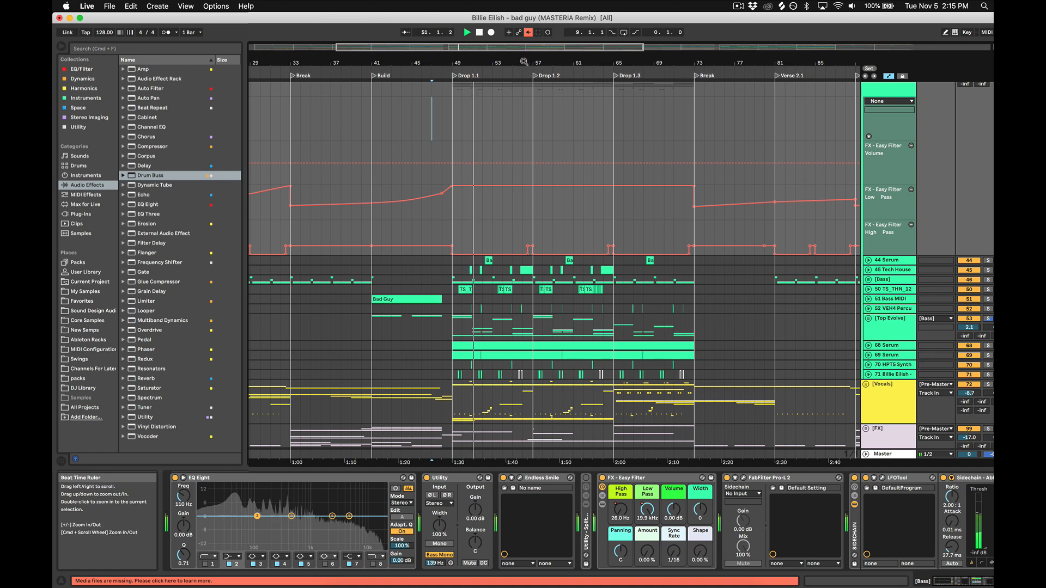
pyautogui.moveTo(524, 62); pyautogui.dragTo(601, 241)
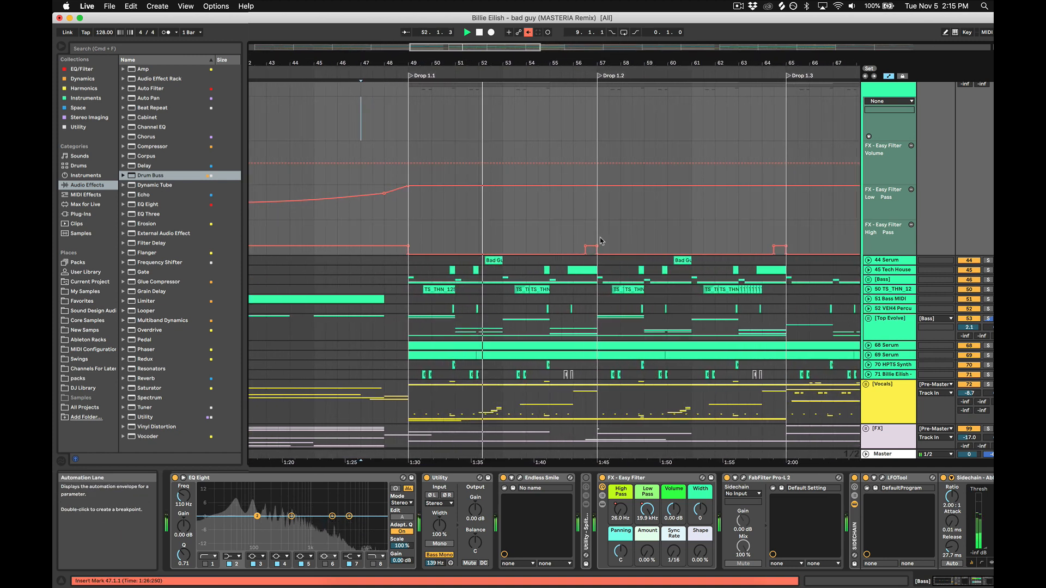
pyautogui.scroll(-3, 602, 241)
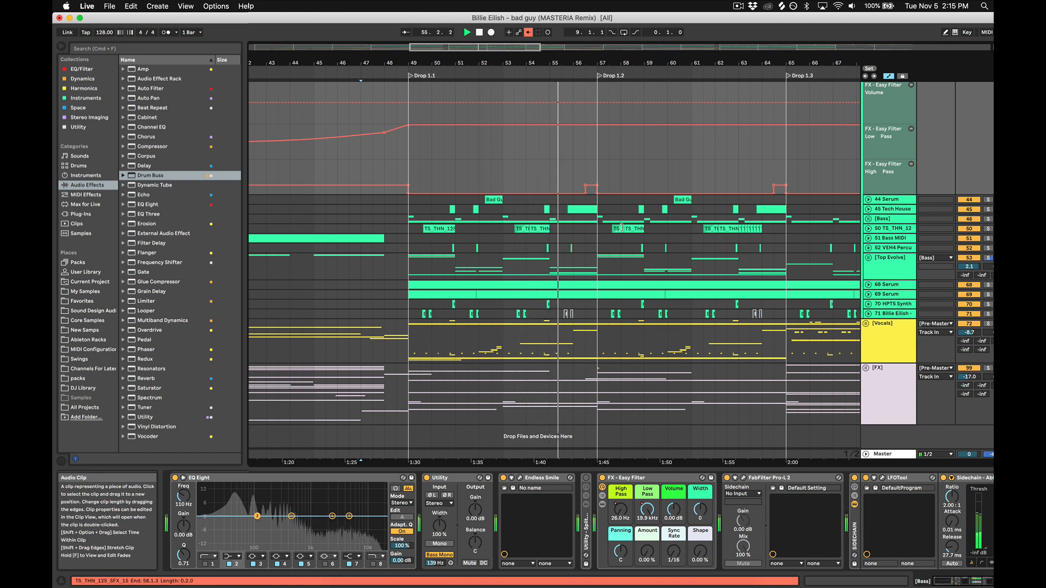
pyautogui.scroll(2, 621, 228)
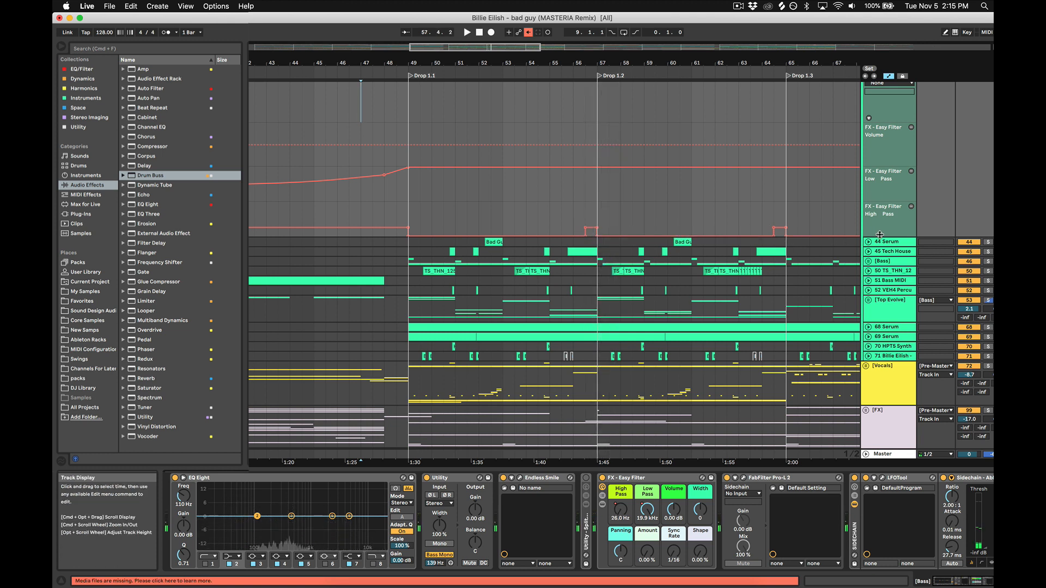
# Step: Show 44 Serum's devices, solo the track and audition its Bad Guy clip at bar 52
pyautogui.click(886, 243)
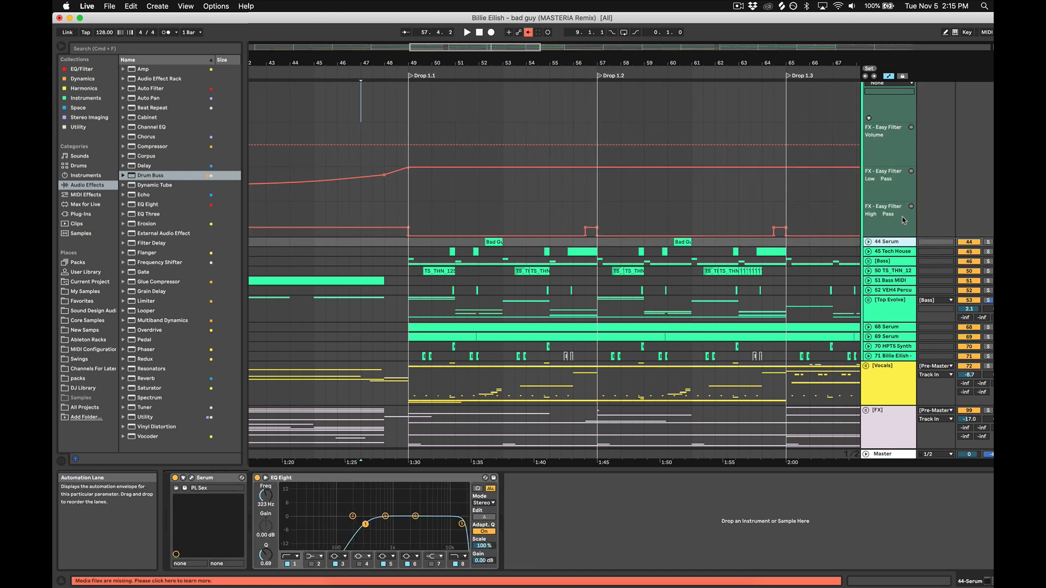
pyautogui.click(888, 252)
pyautogui.click(892, 243)
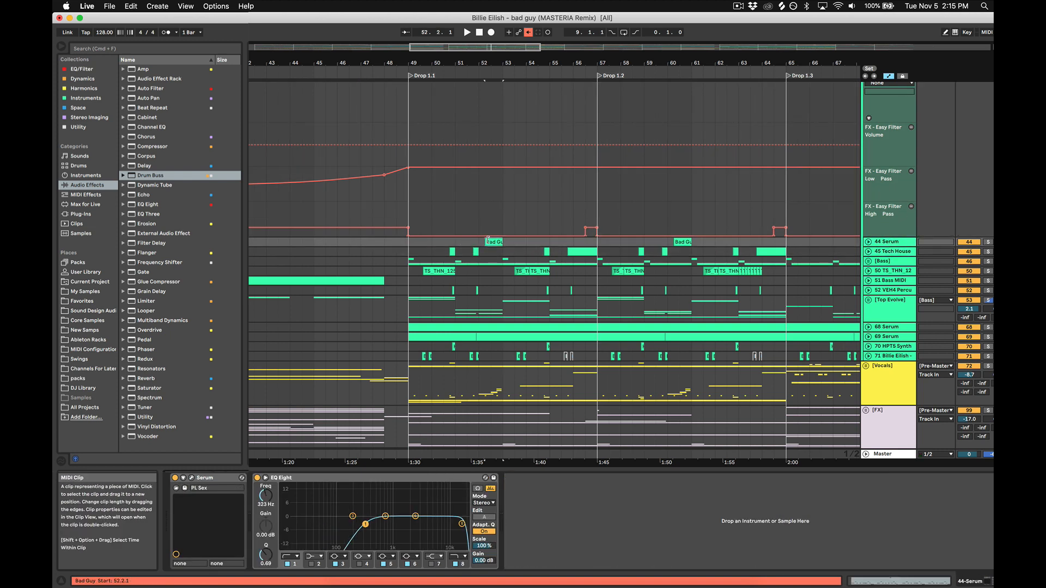
pyautogui.click(988, 242)
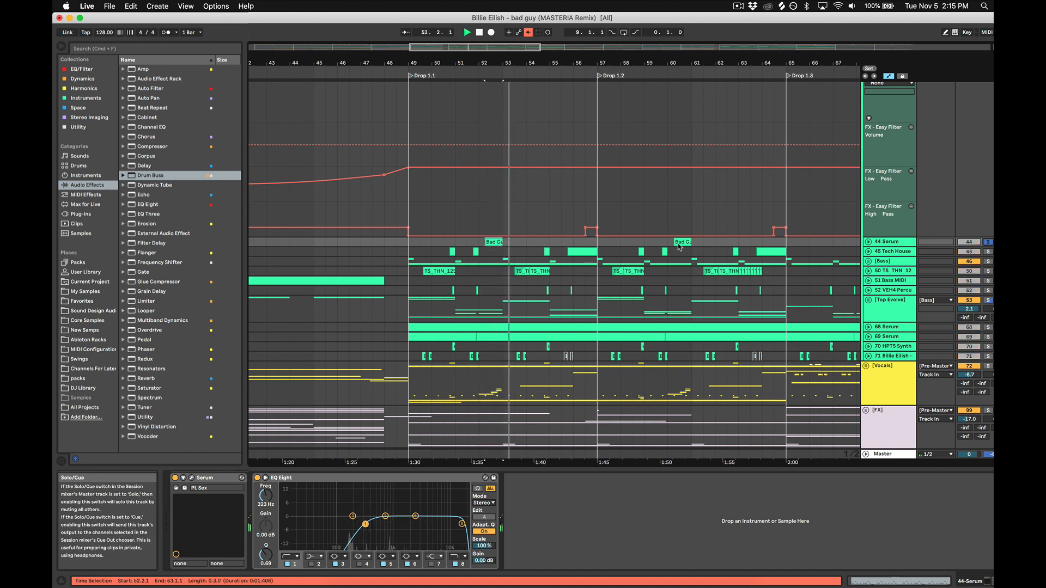
pyautogui.press('space')
pyautogui.press('space')
pyautogui.press('space')
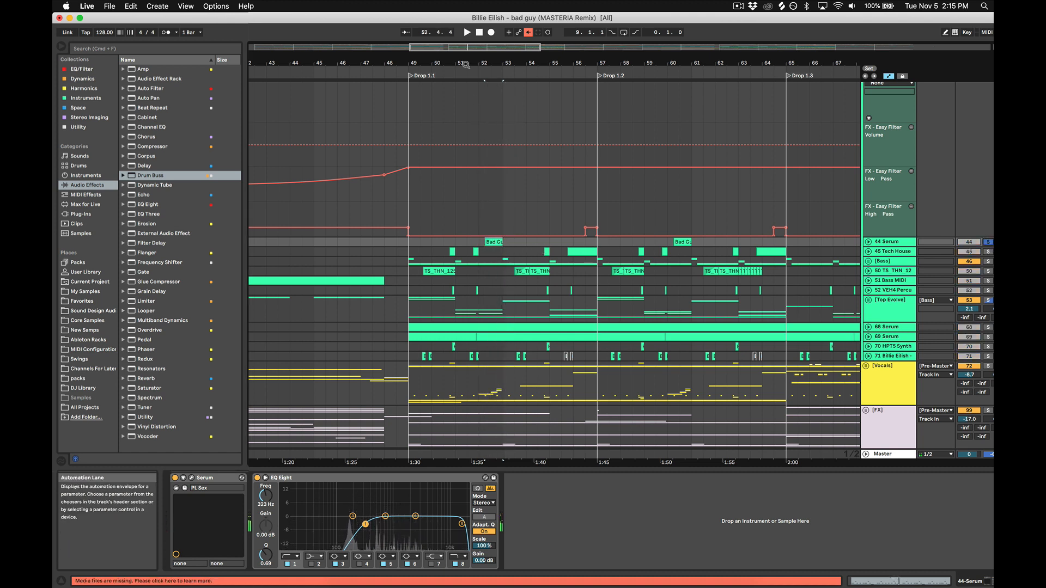
# Step: Solo the inner Bass group along with 44 Serum and play from bar 52
pyautogui.click(988, 261)
pyautogui.press('space')
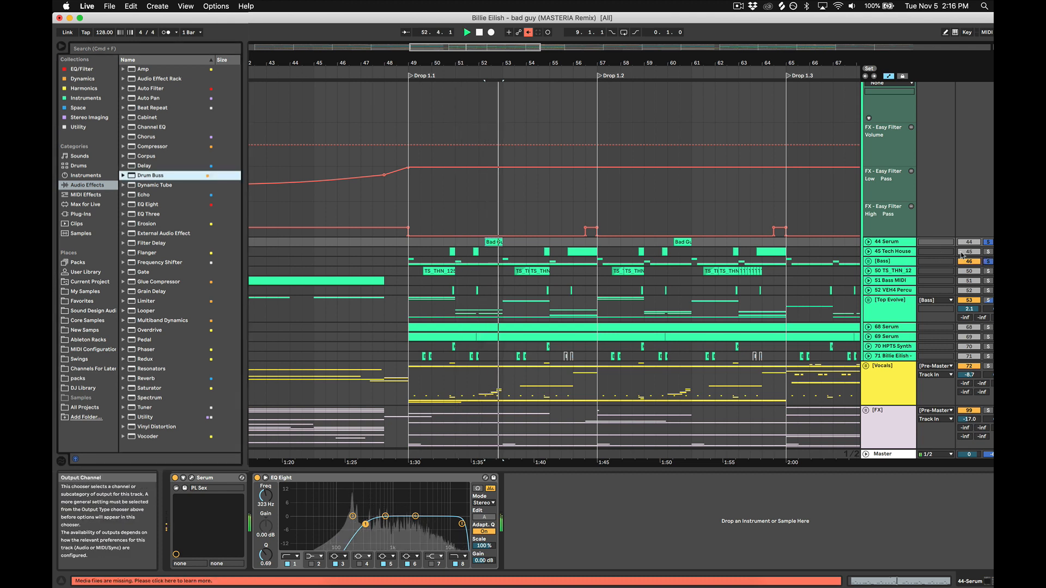
pyautogui.press('space')
# Step: Solo 45 Tech House and audition its long clip just before Drop 1.2
pyautogui.click(988, 252)
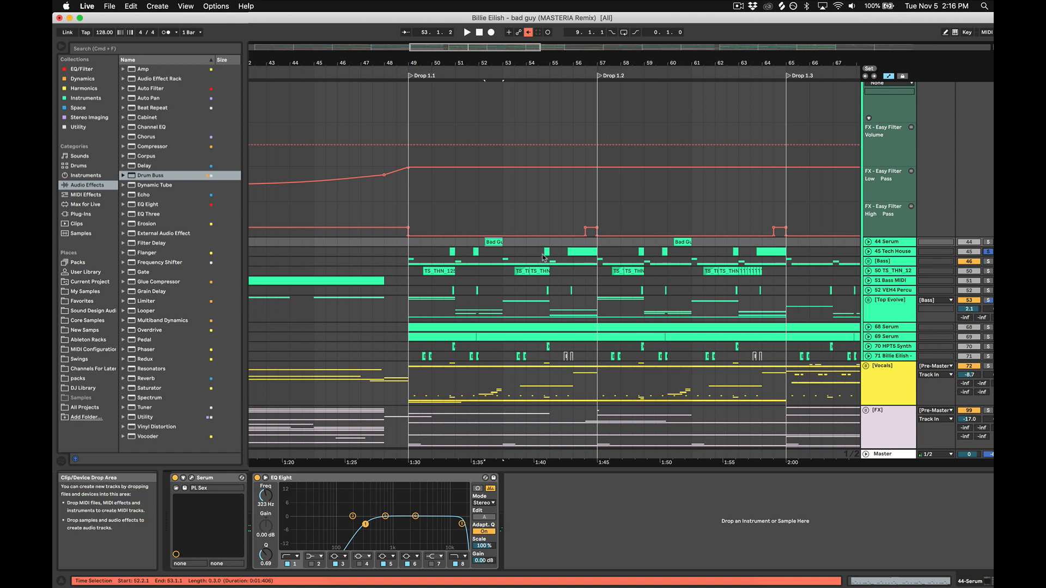
pyautogui.click(565, 253)
pyautogui.press('space')
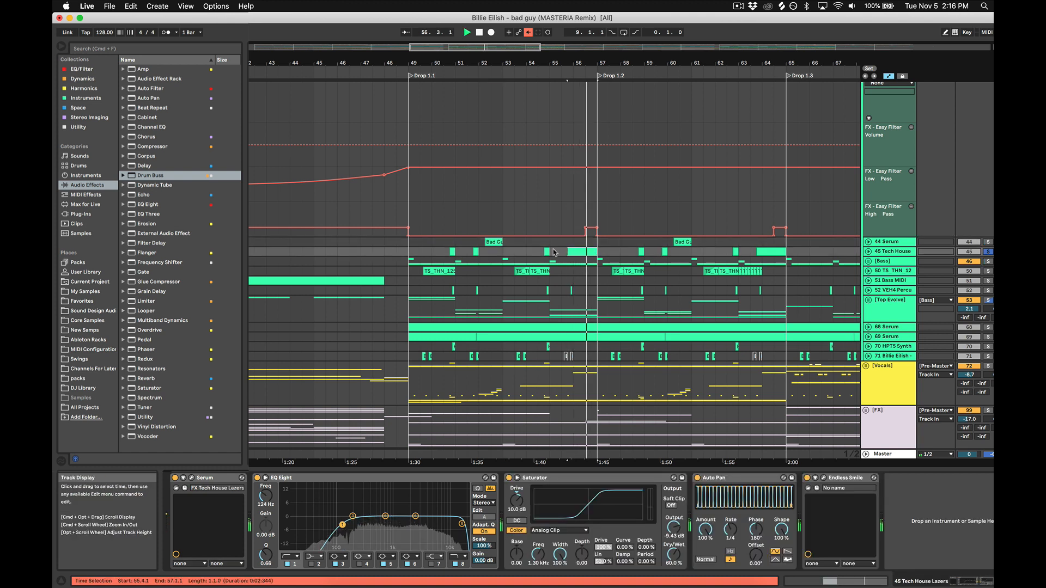
pyautogui.press('space')
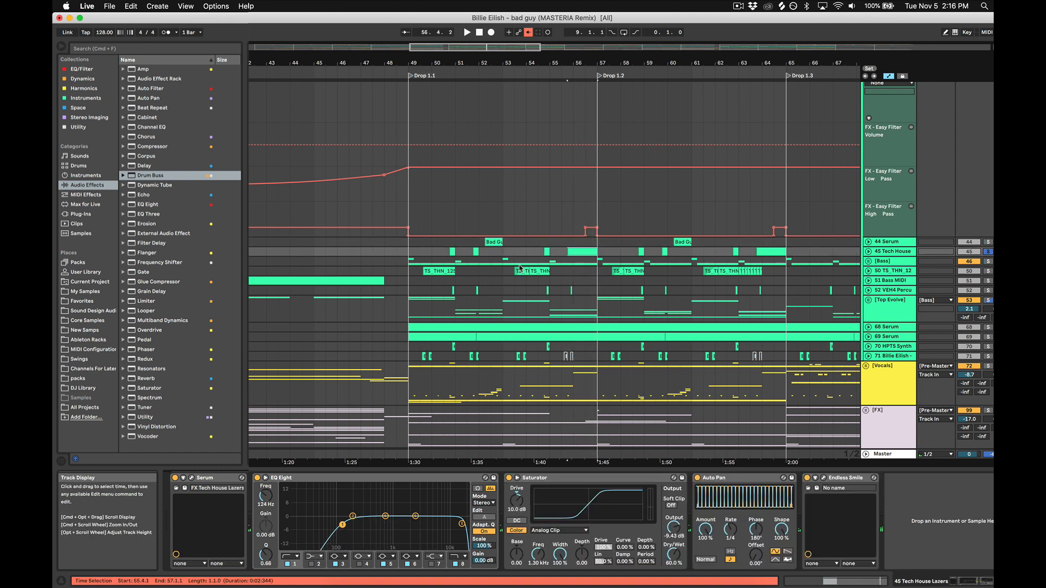
# Step: Unfold and solo the inner Bass group, select 49 Bass MIDI's first Bad Guy clip in Drop 1.1 and play from bar 49
pyautogui.click(890, 262)
pyautogui.click(868, 262)
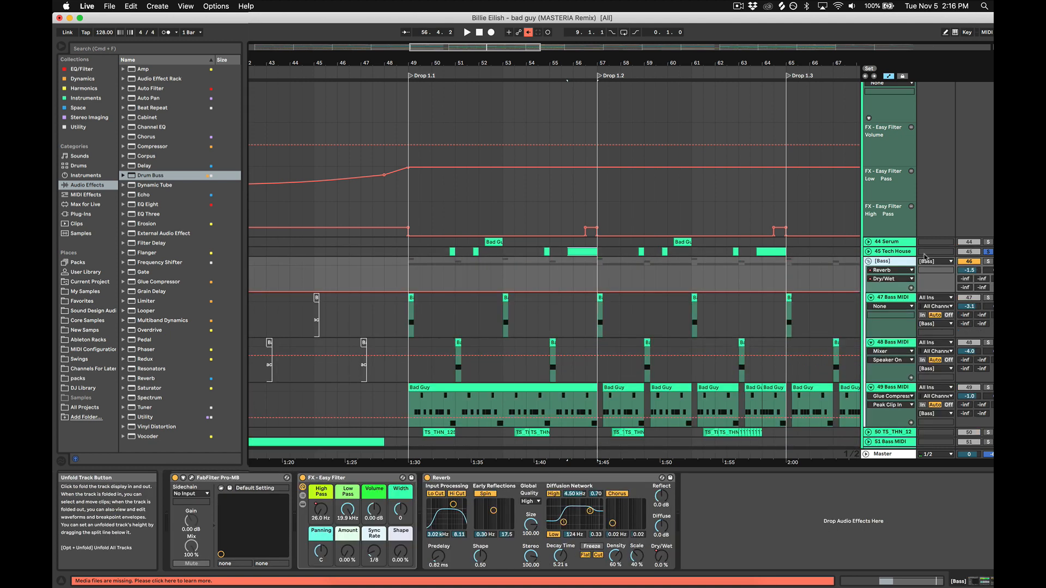
pyautogui.scroll(-3, 905, 265)
pyautogui.click(549, 331)
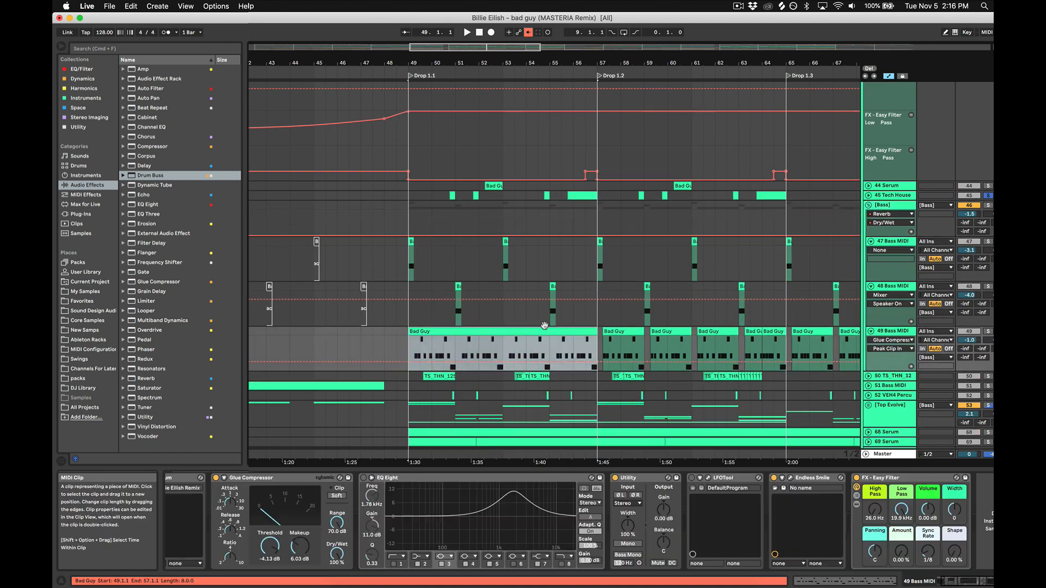
pyautogui.press('space')
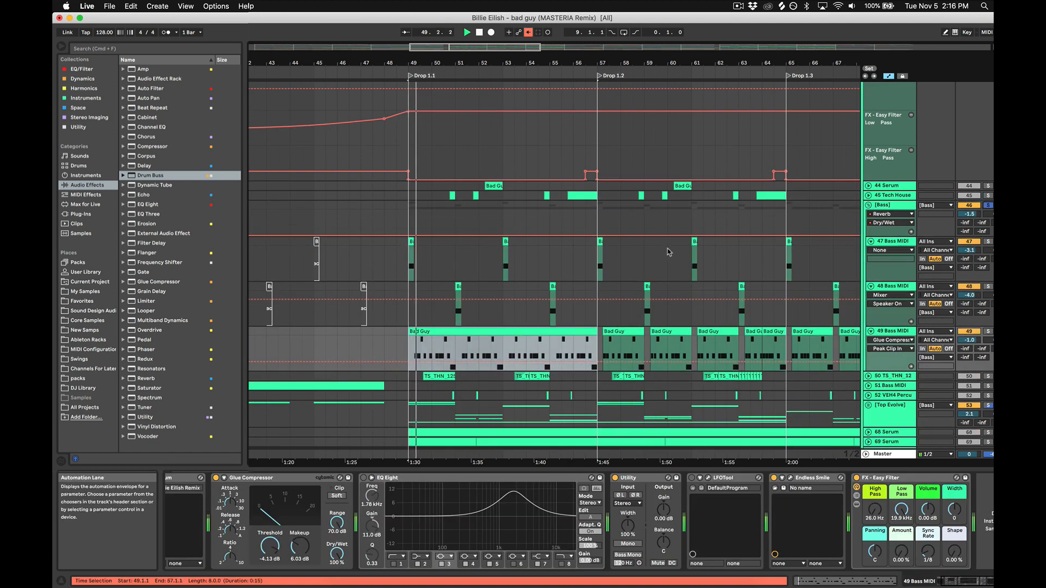
# Step: Show the inner Bass group's devices and play the soloed bass parts from bar 49 in Drop 1.1
pyautogui.scroll(-5, 655, 257)
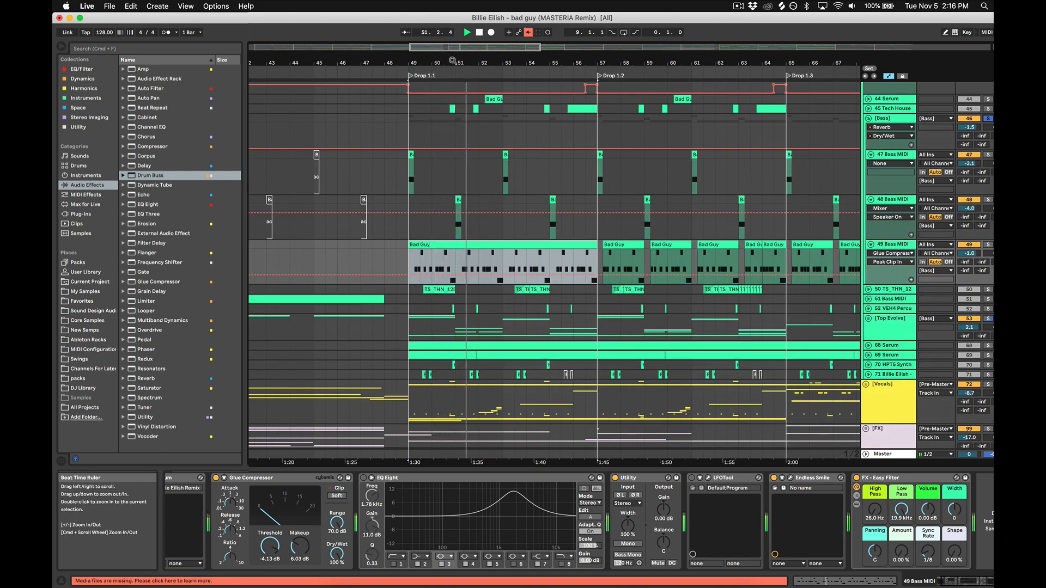
pyautogui.moveTo(454, 60); pyautogui.dragTo(455, 106)
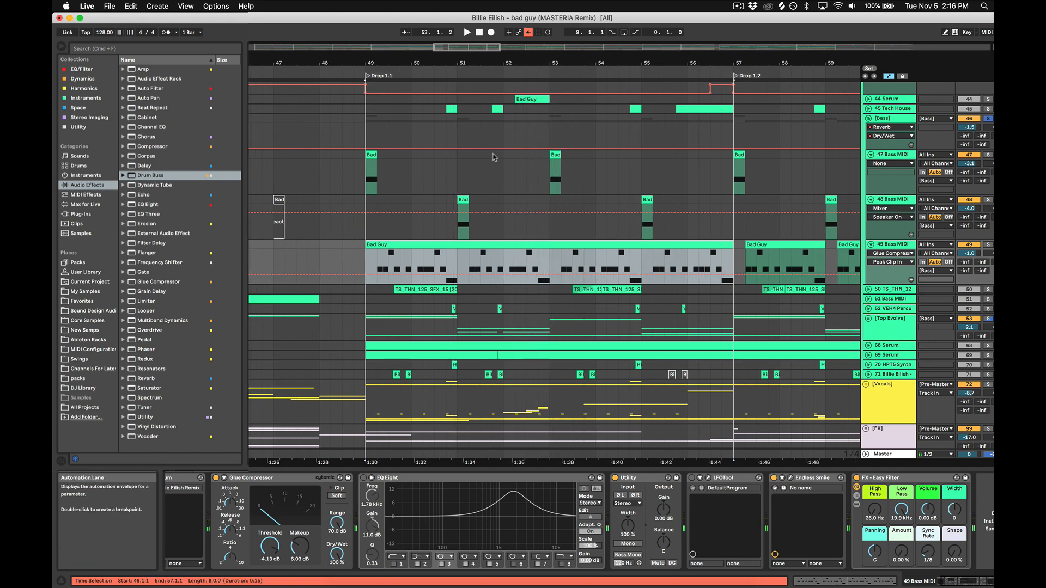
pyautogui.click(904, 120)
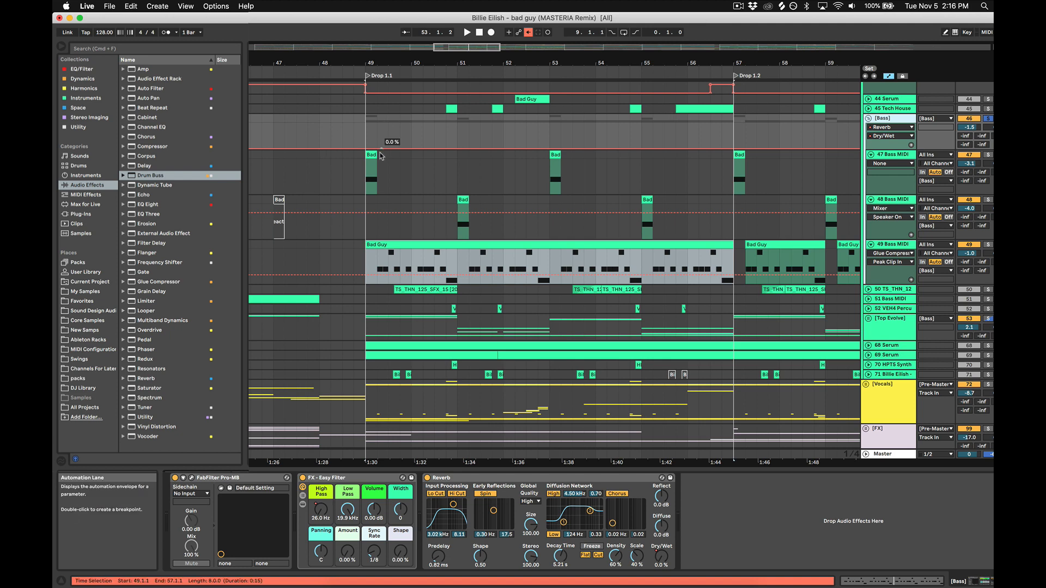
pyautogui.click(368, 164)
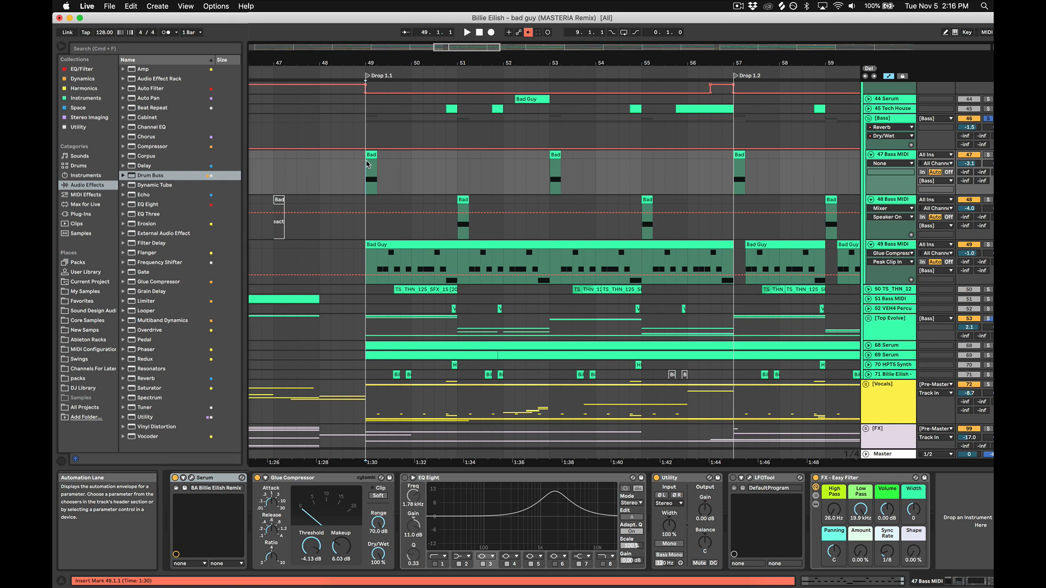
pyautogui.press('space')
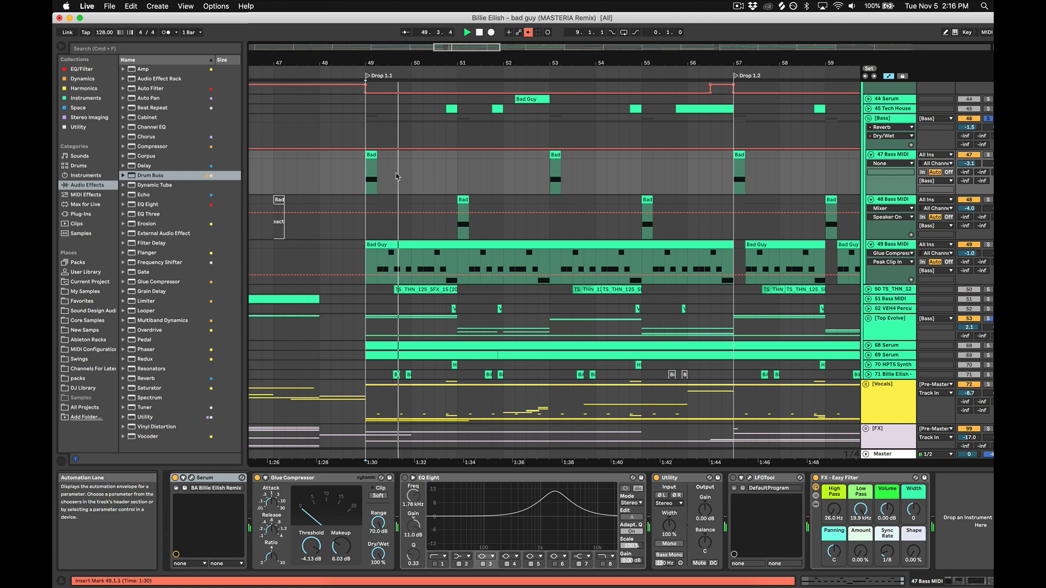
pyautogui.press('space')
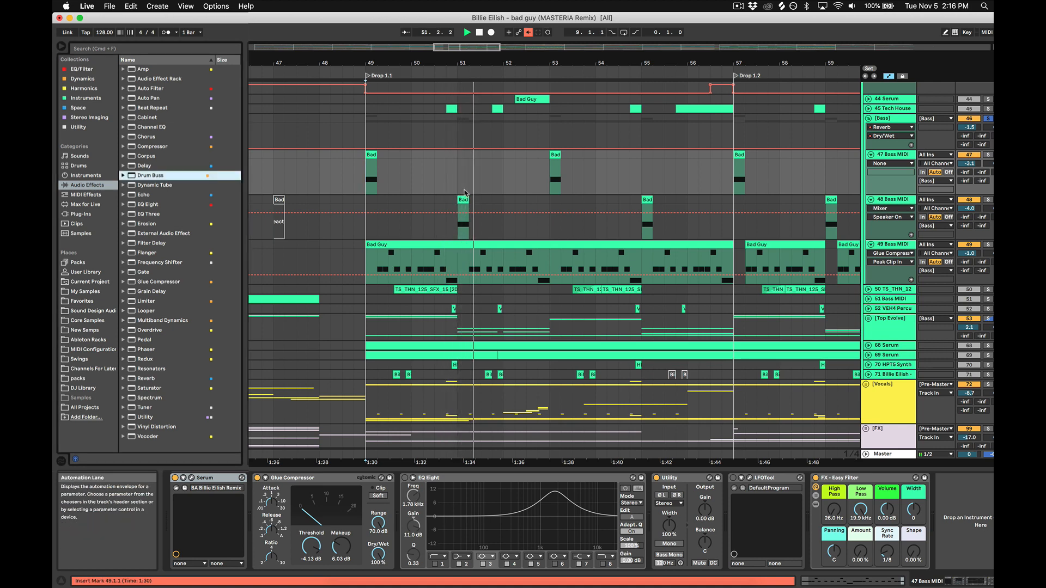
pyautogui.press('space')
# Step: Select 47 Bass MIDI's clip at bar 49, solo the track, and audition it with its Serum window open
pyautogui.click(371, 164)
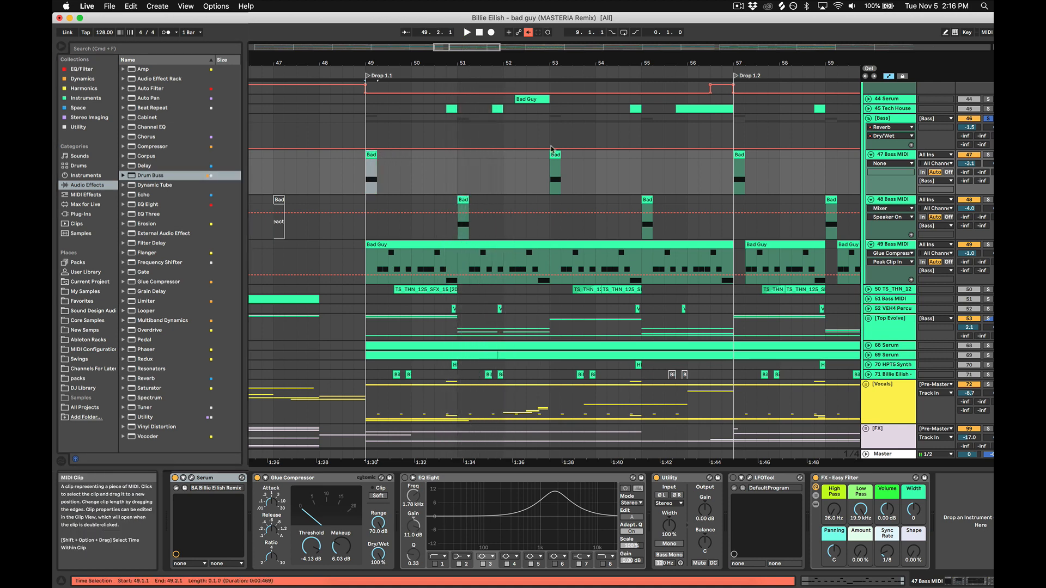
pyautogui.press('s')
pyautogui.click(191, 478)
pyautogui.press('space')
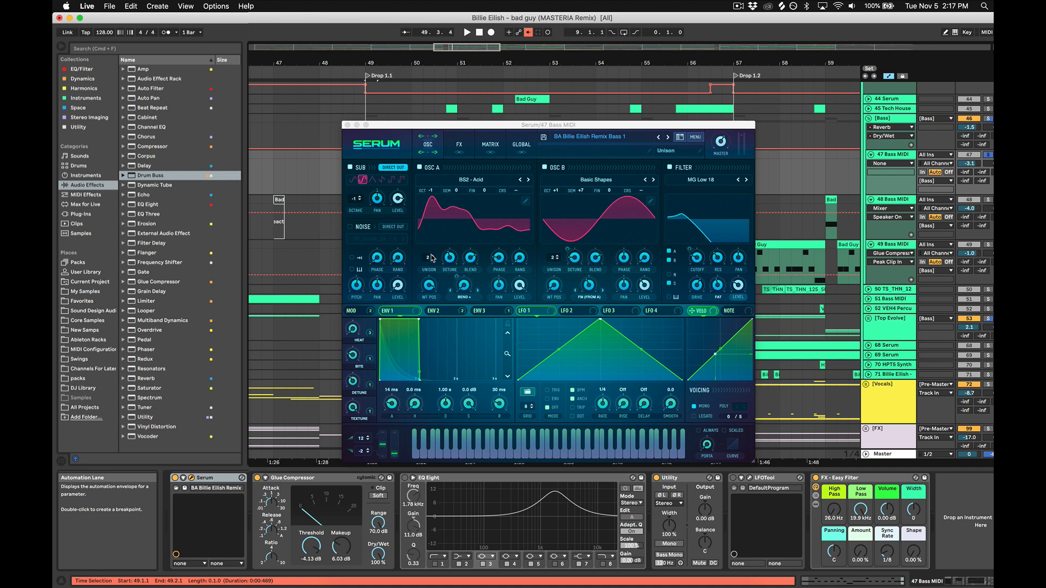
pyautogui.press('space')
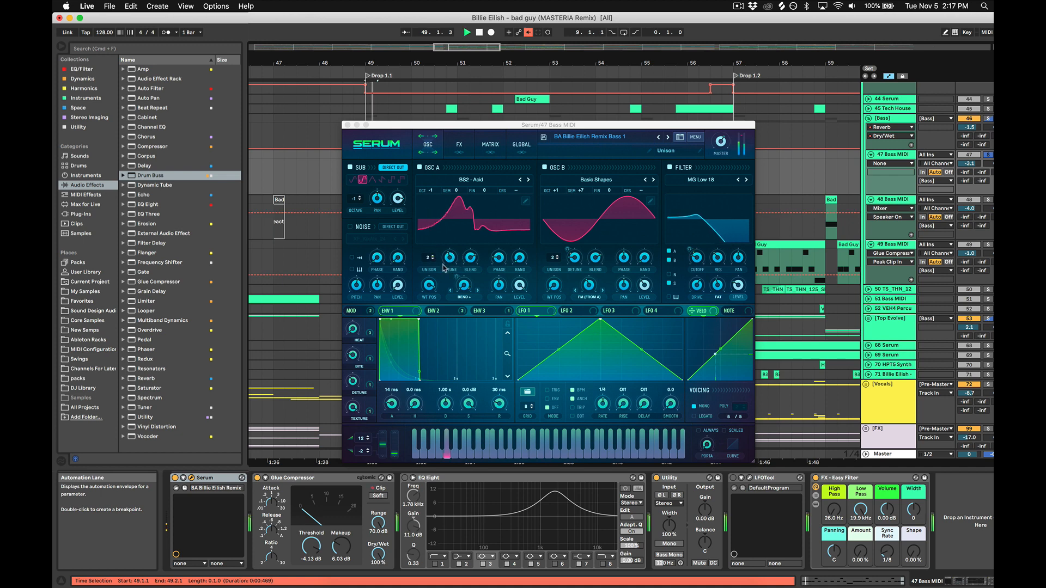
# Step: Examine oscillator A's unison setting and the effects page in 47 Bass MIDI's Serum, and close the plug-in window
pyautogui.moveTo(429, 257)
pyautogui.mouseDown()
pyautogui.moveTo(430, 284)
pyautogui.moveTo(432, 263)
pyautogui.mouseUp()
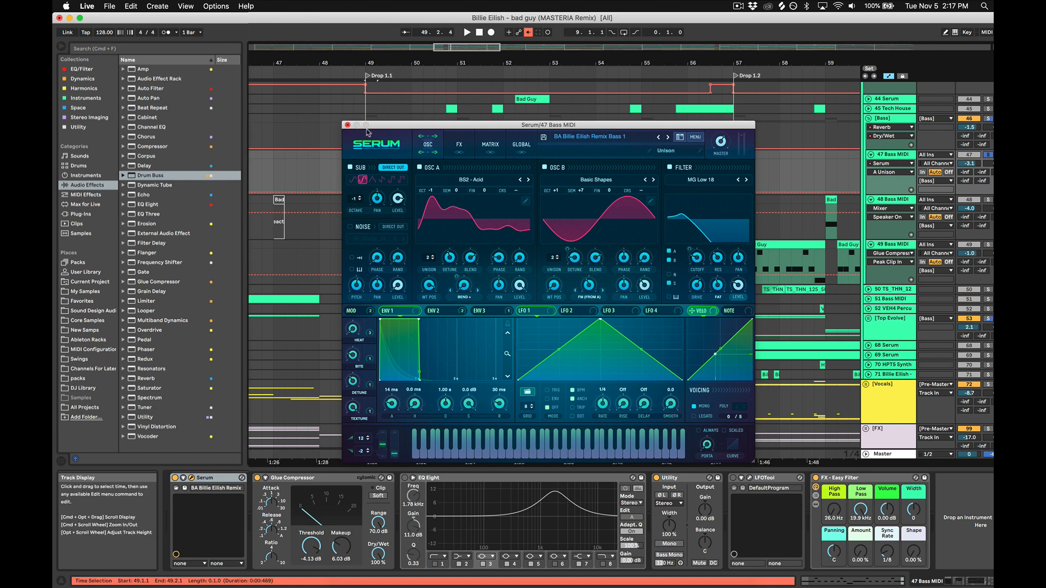
pyautogui.click(463, 152)
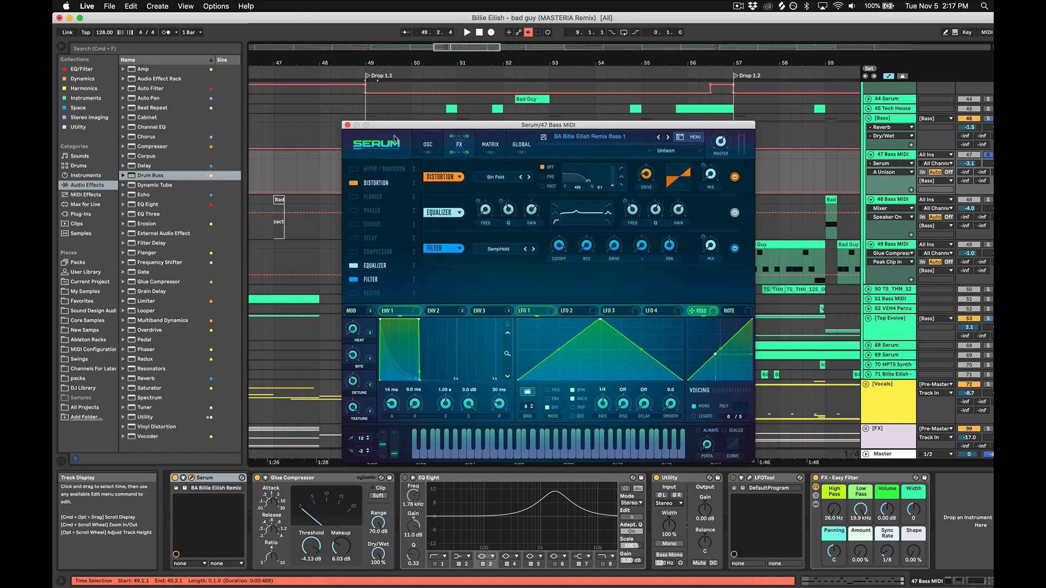
pyautogui.click(348, 125)
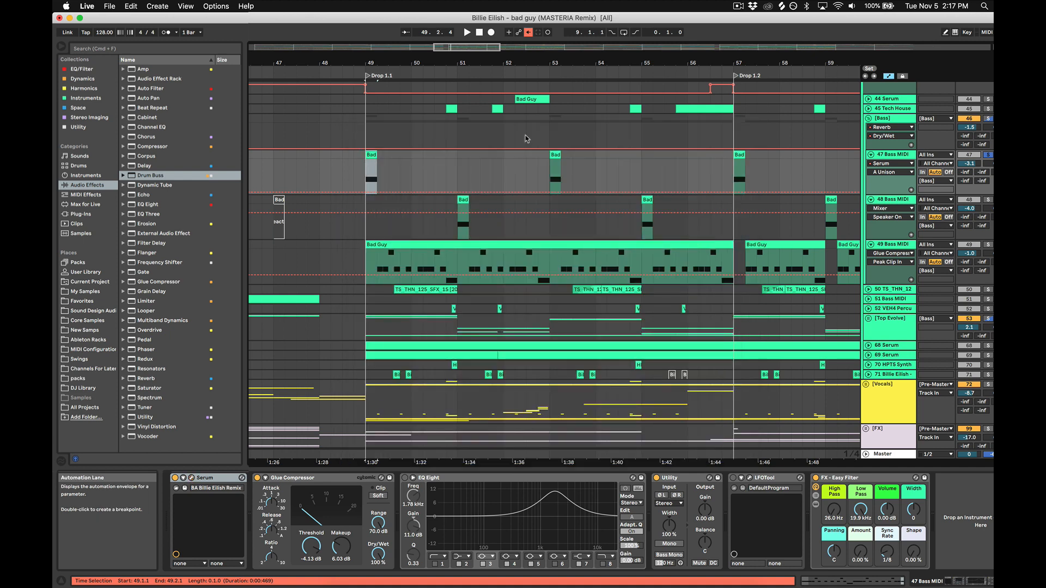
pyautogui.press('alt+super+b')
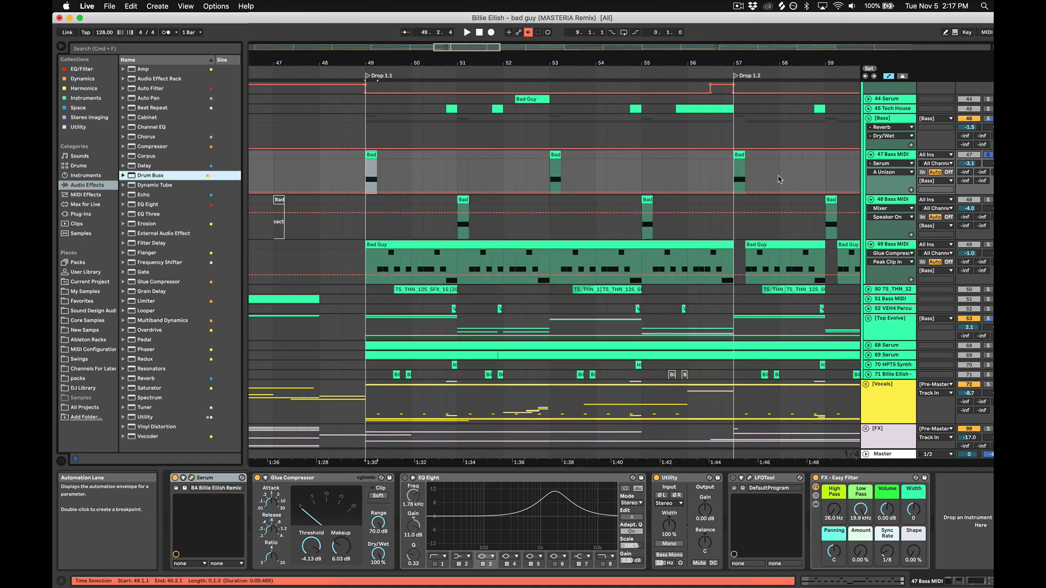
# Step: Solo the inner Bass group, play it from bar 49, and view its FabFilter Pro-MB bands during playback
pyautogui.click(892, 121)
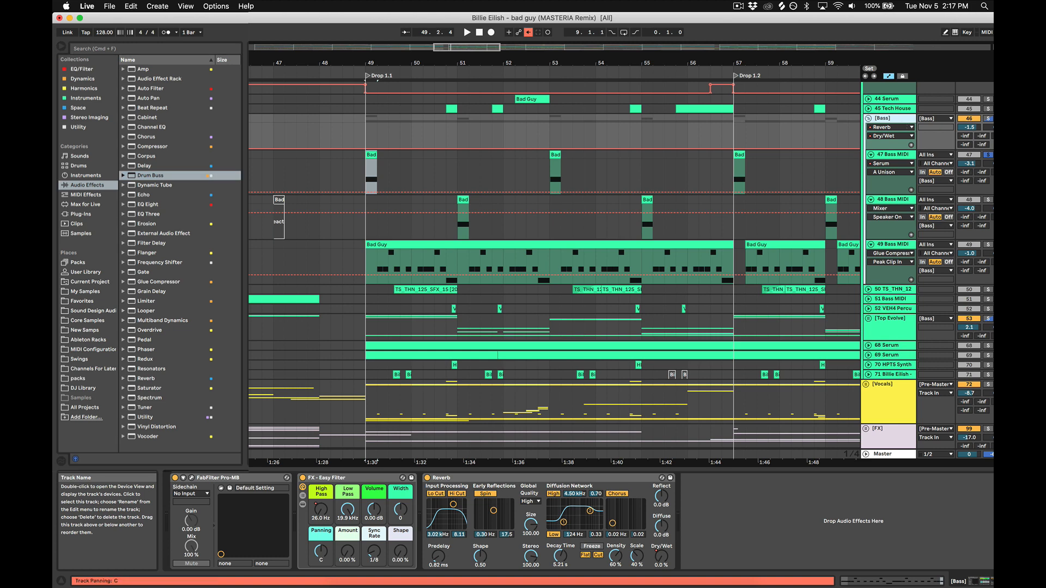
pyautogui.press('space')
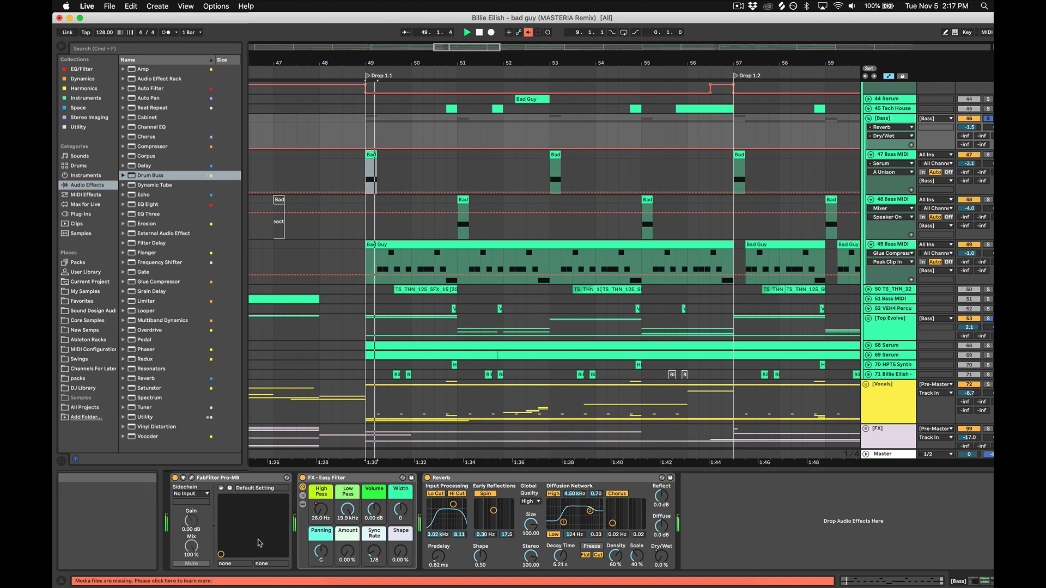
pyautogui.click(214, 492)
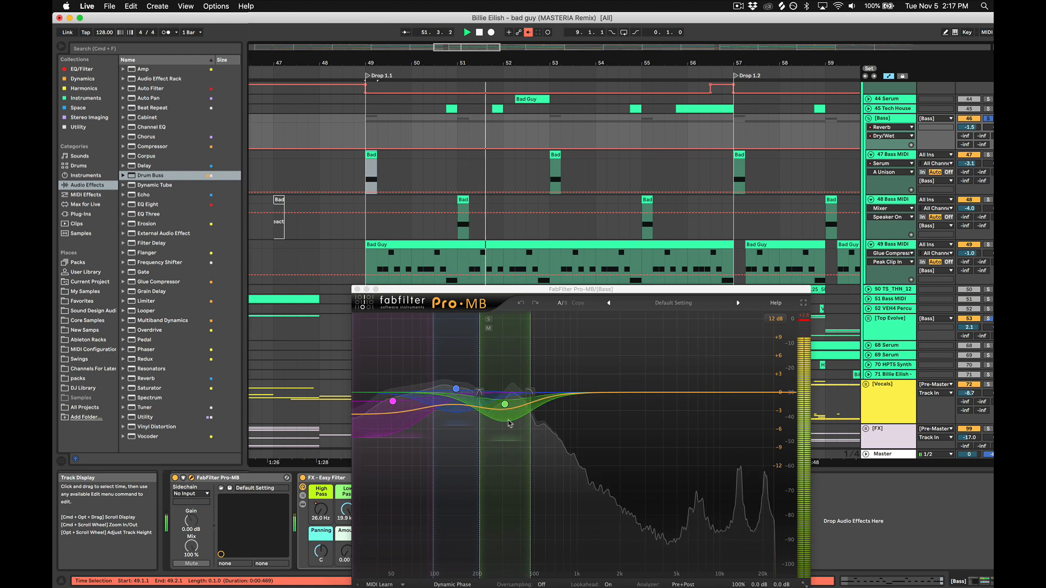
pyautogui.click(358, 289)
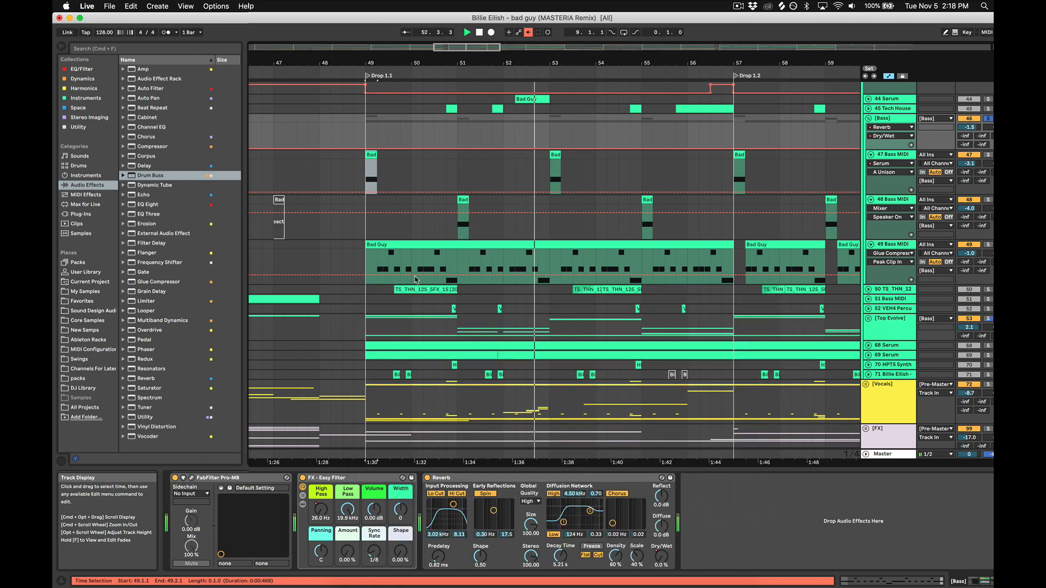
# Step: Solo the 50 TS_THN_125 audio track and audition its first sample clip in Drop 1.1
pyautogui.scroll(-3, 894, 246)
pyautogui.click(900, 246)
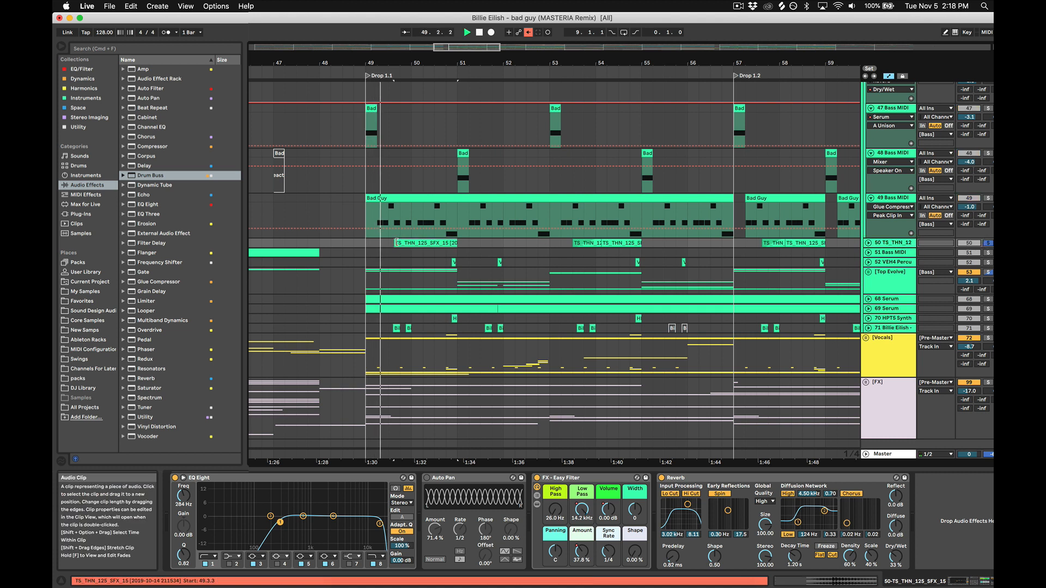
pyautogui.press('space')
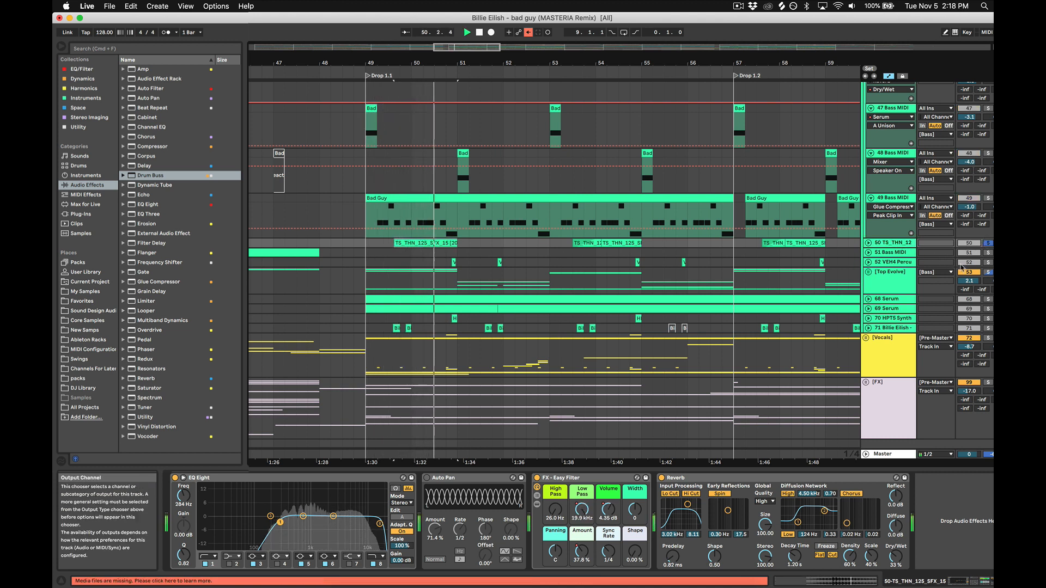
pyautogui.press('space')
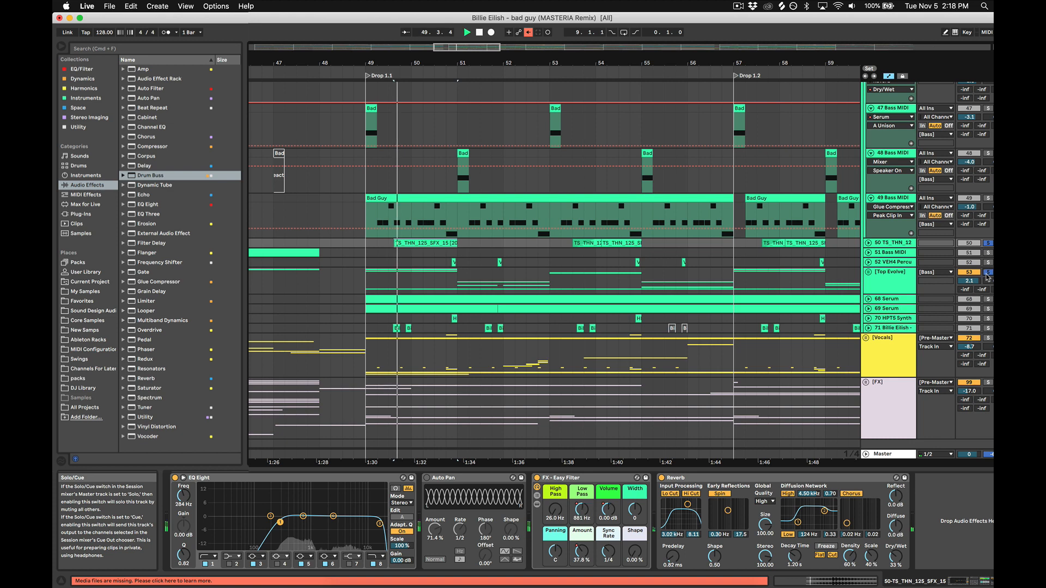
# Step: Play the soloed Top Evolve group from bar 49, stop playback, and unfold the group to show its tracks
pyautogui.click(368, 284)
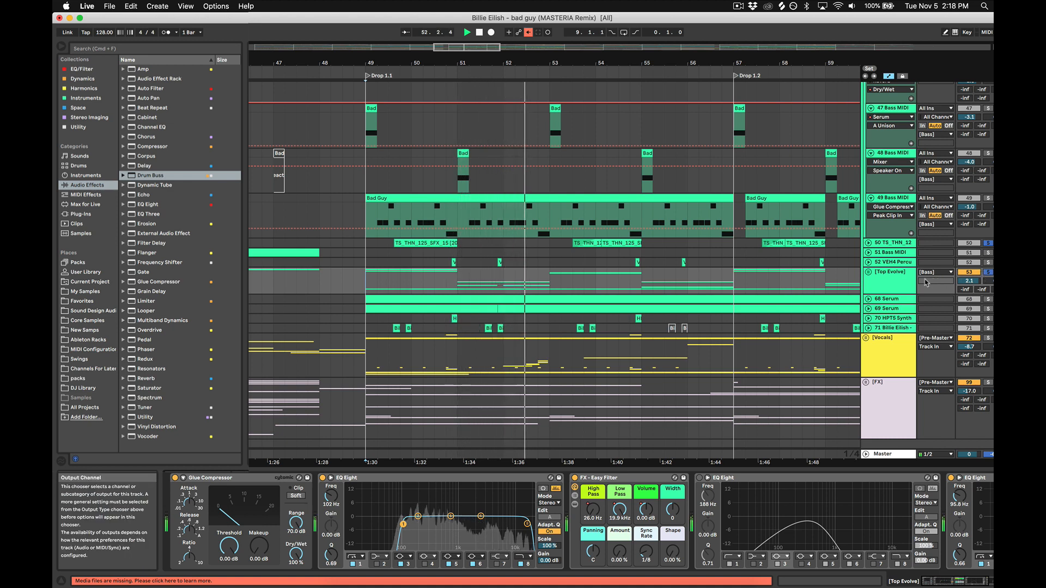
pyautogui.press('space')
pyautogui.click(869, 272)
pyautogui.scroll(-10, 809, 277)
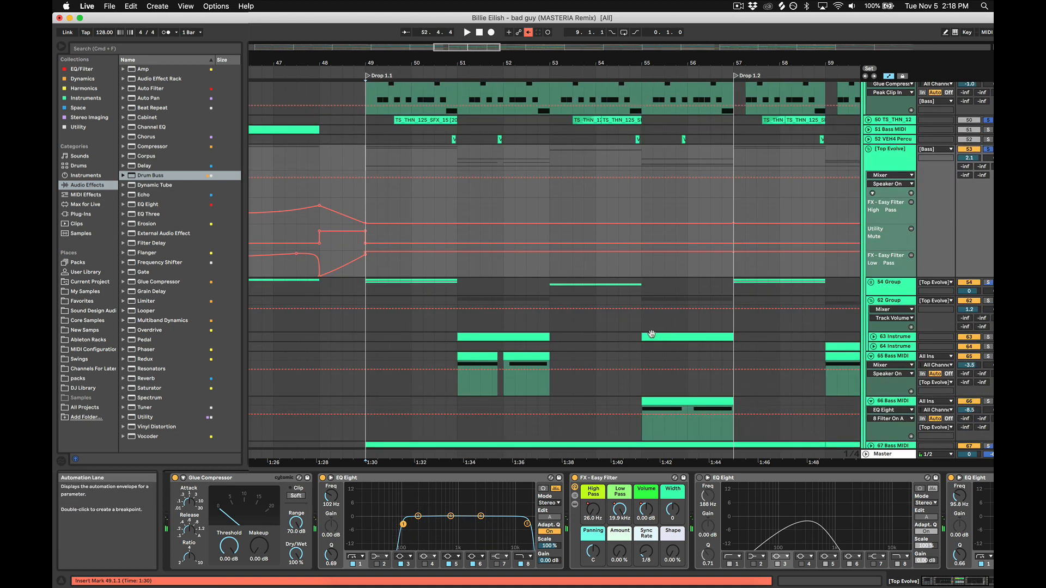
# Step: Select 65 Bass MIDI's first clip at bar 51, solo the track and play it
pyautogui.click(483, 270)
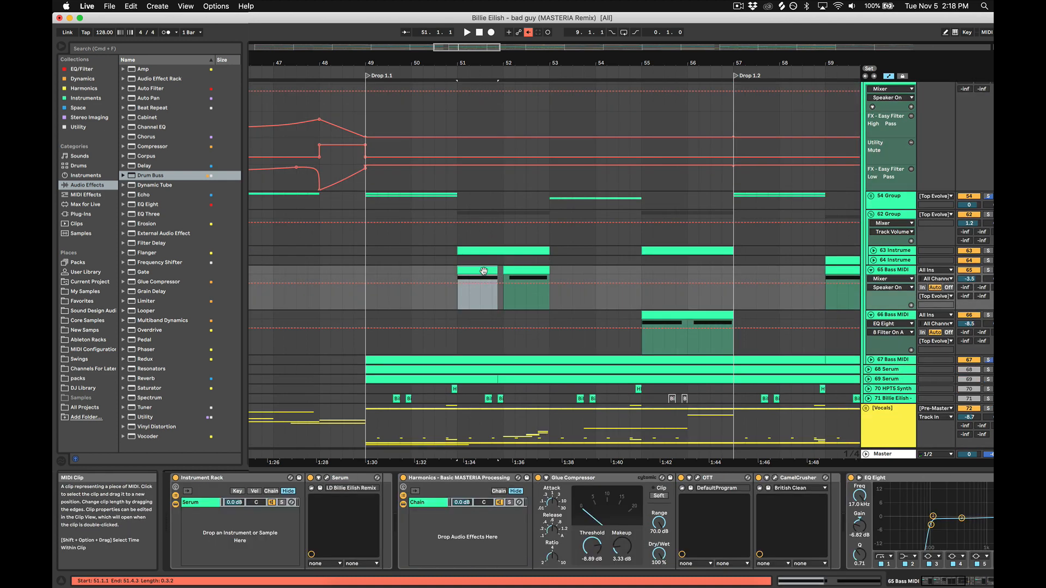
pyautogui.click(985, 271)
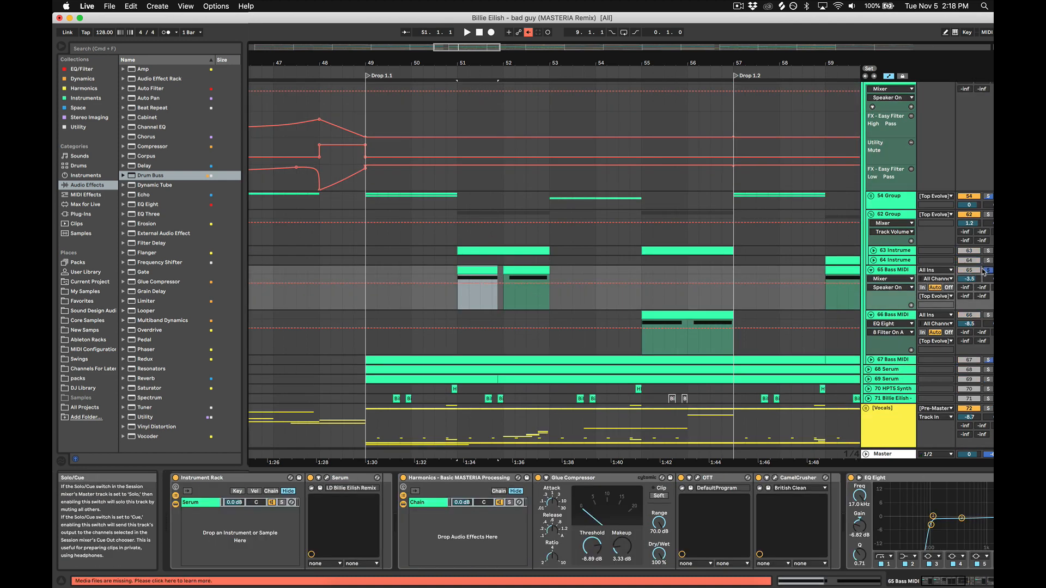
pyautogui.press('space')
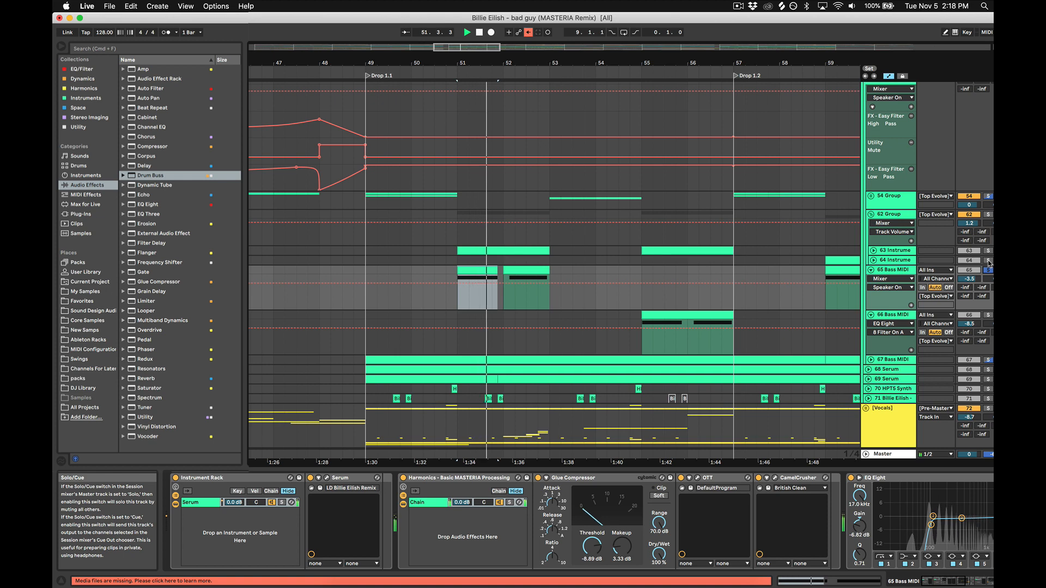
# Step: Open 65 Bass MIDI's Serum, review its effects page from Distortion down to Equalizer, and close the window
pyautogui.click(327, 477)
pyautogui.press('space')
pyautogui.click(399, 217)
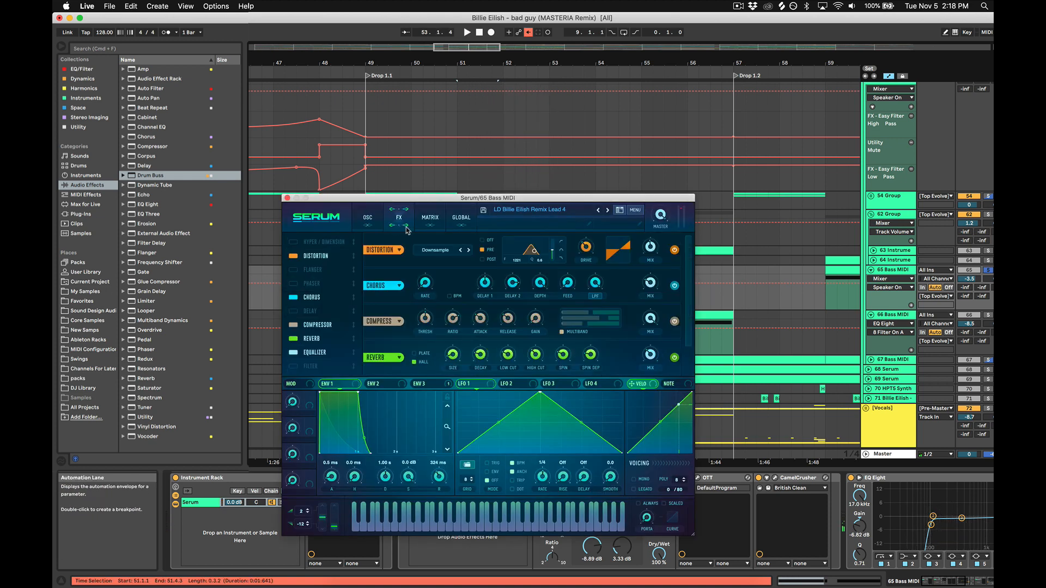
pyautogui.scroll(-1, 676, 276)
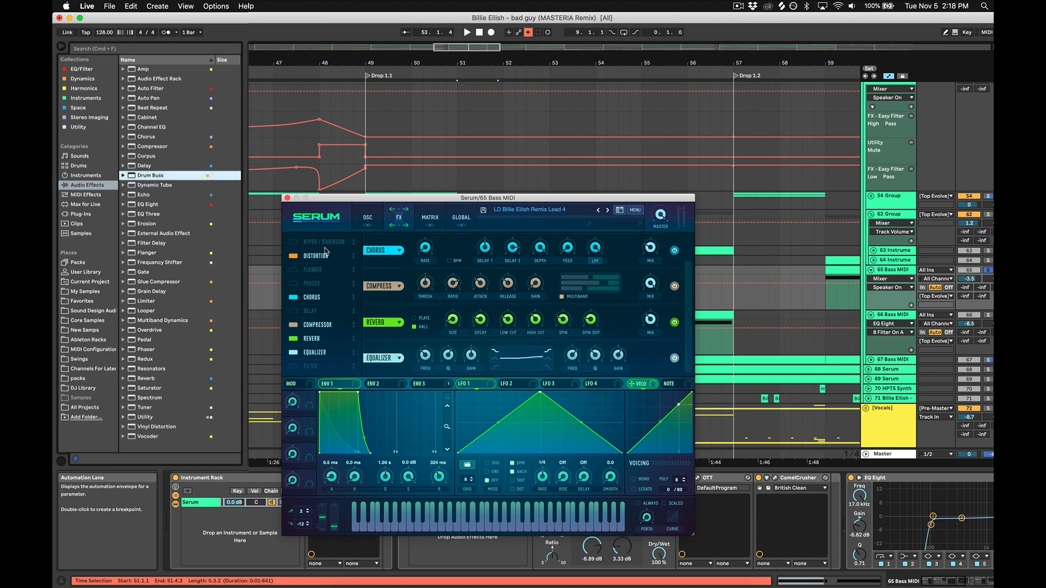
pyautogui.click(288, 199)
# Step: Replay 65 Bass MIDI from bar 51 and inspect the OTT and CamelCrusher plug-in windows in its device chain
pyautogui.press('space')
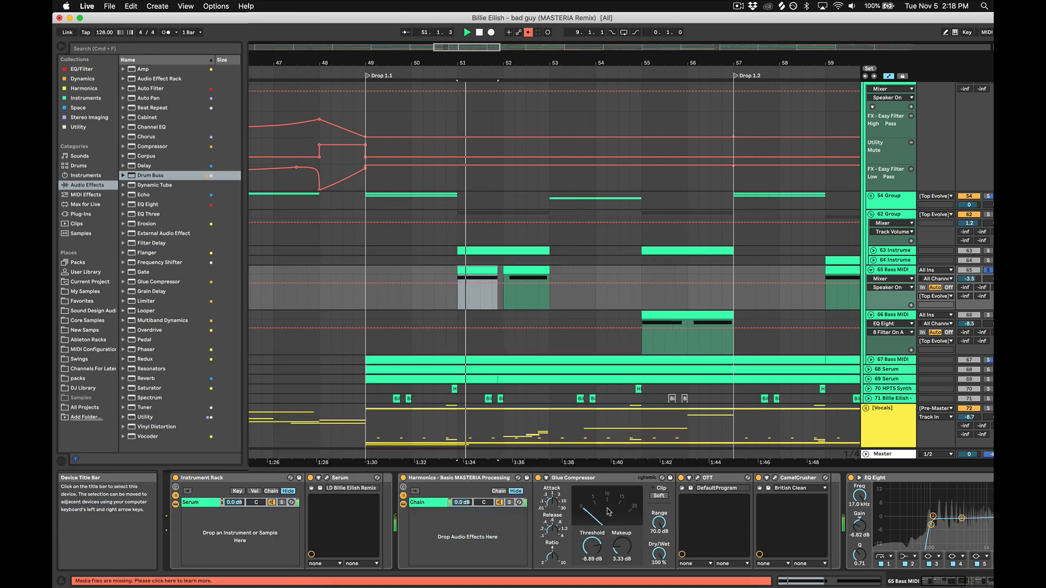
pyautogui.hscroll(5, 611, 520)
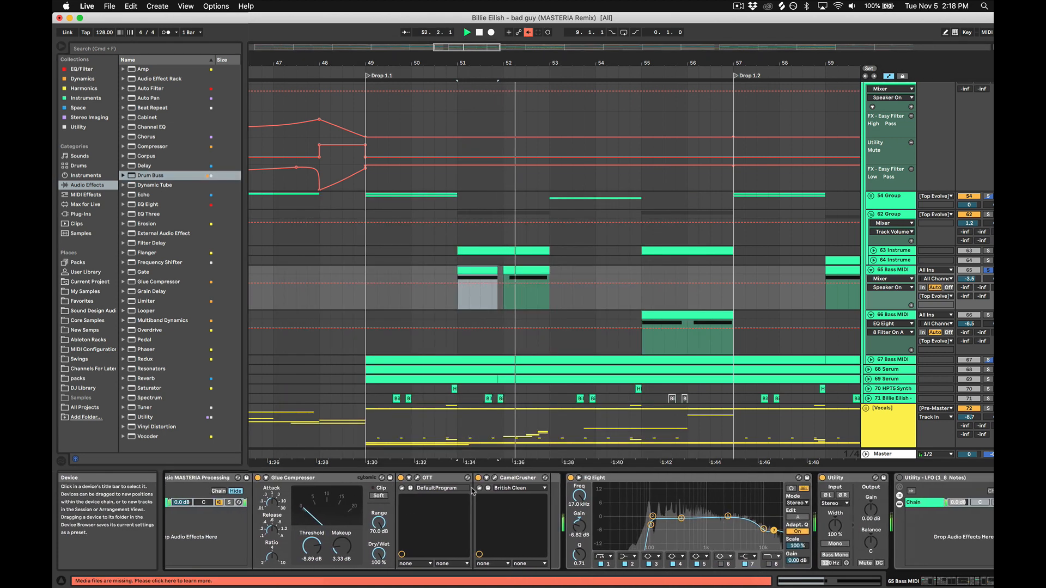
pyautogui.click(410, 478)
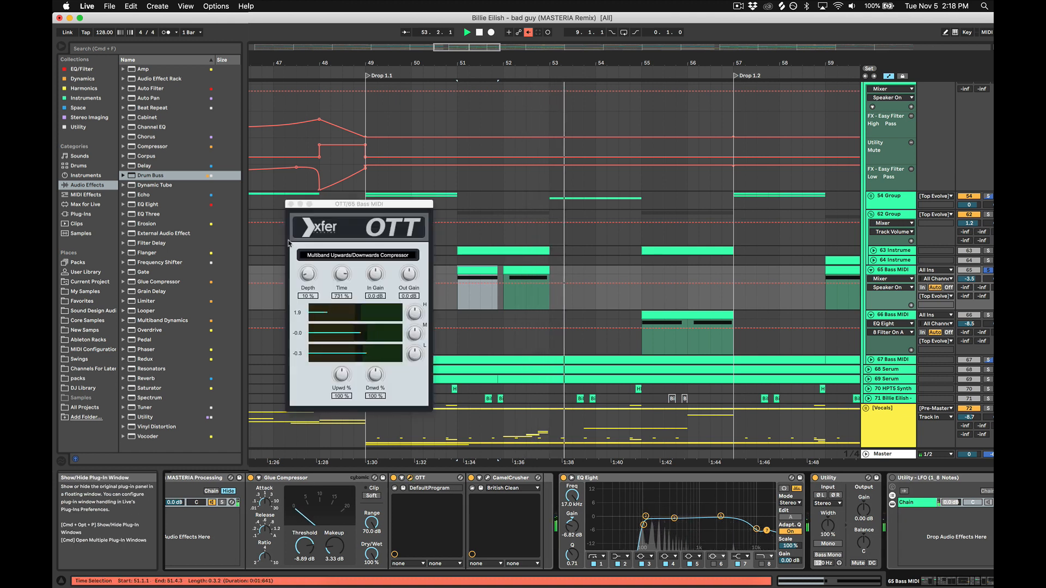
pyautogui.click(291, 204)
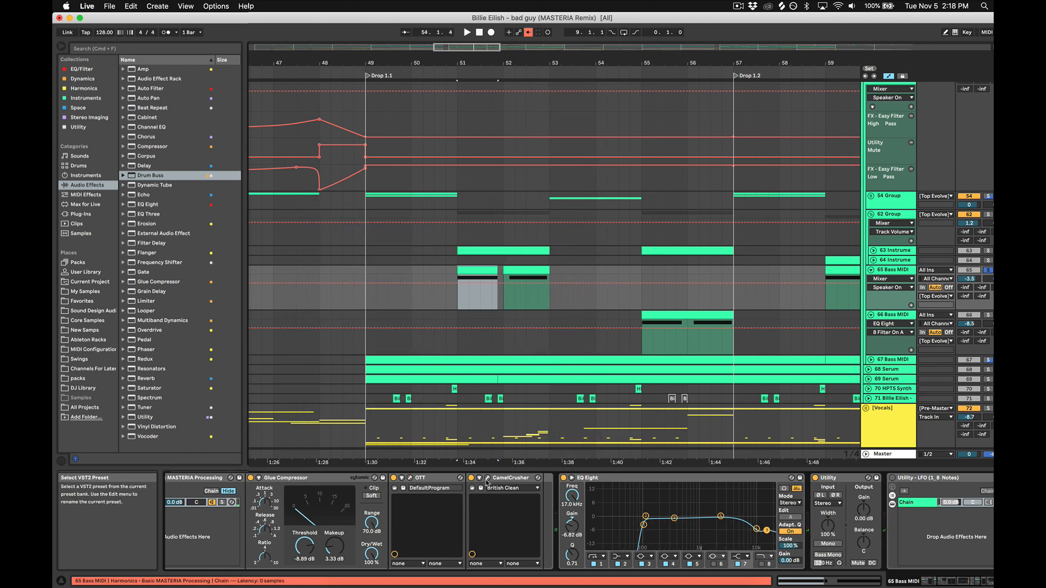
pyautogui.click(486, 478)
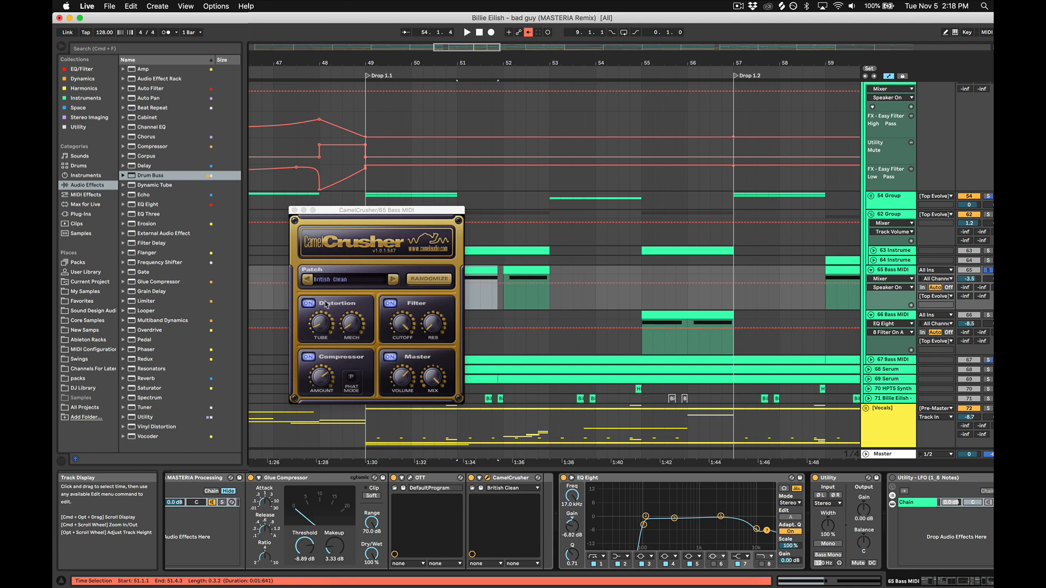
pyautogui.click(294, 210)
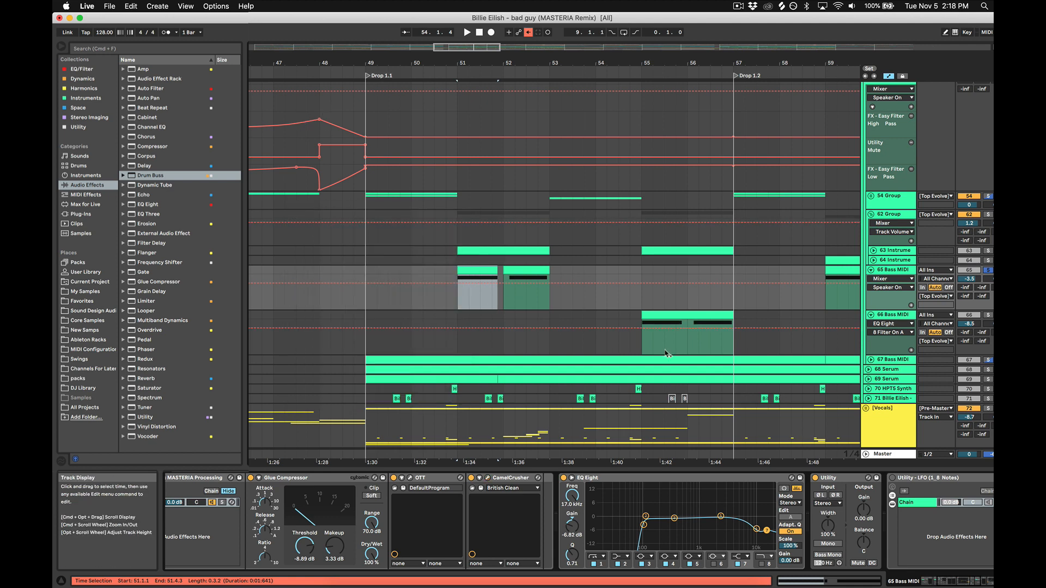
# Step: Play the selected clip range on 65 Bass MIDI and examine the track's first LFOTool after the Saturator
pyautogui.press('space')
pyautogui.hscroll(10, 772, 533)
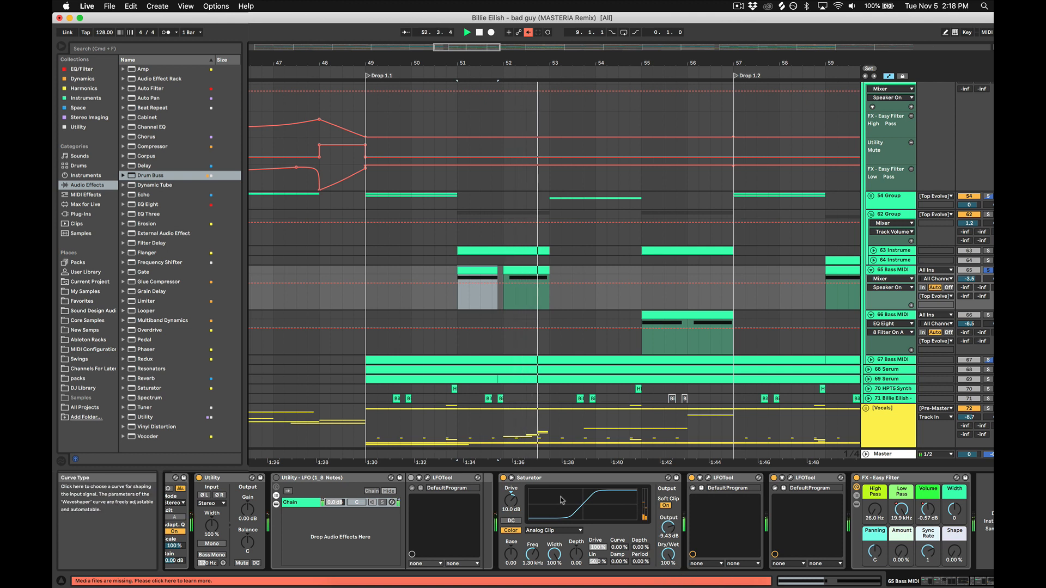
pyautogui.click(791, 477)
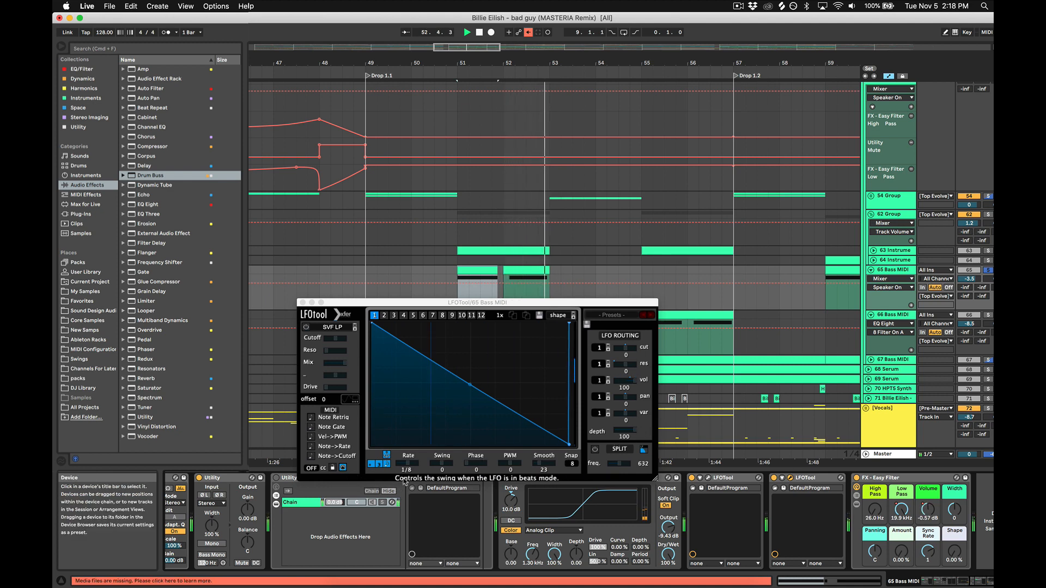
pyautogui.click(302, 302)
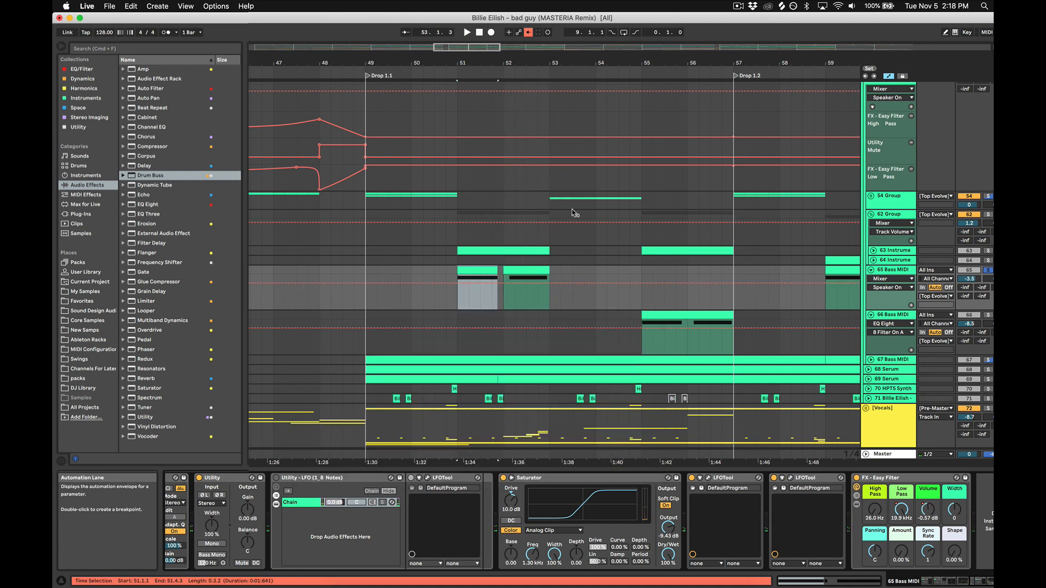
pyautogui.scroll(-3, 989, 248)
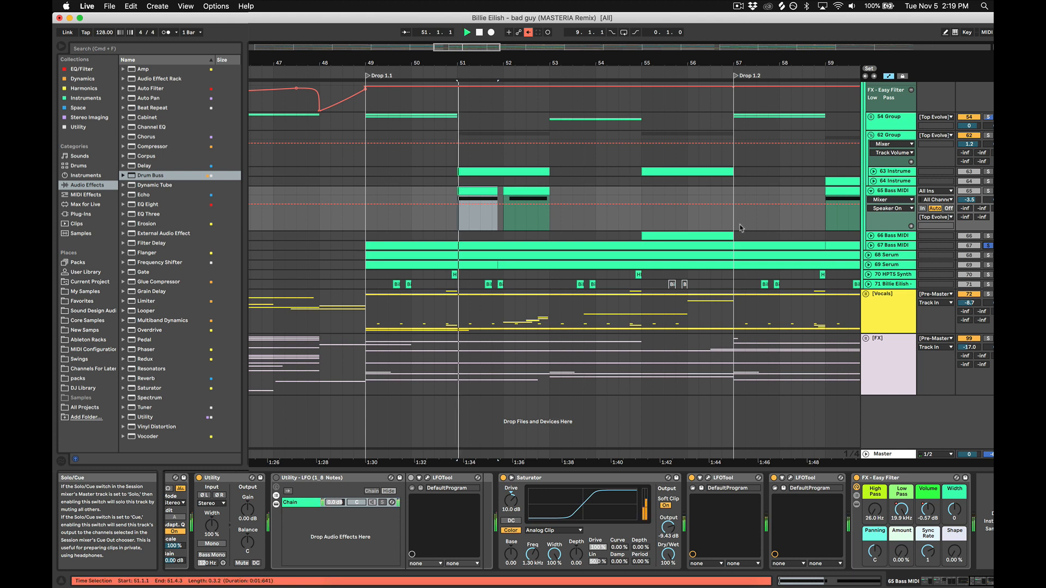
# Step: Unfold the 67 Bass MIDI track, audition it from bar 51, and bring its end-of-chain LFOTool devices into view
pyautogui.click(870, 245)
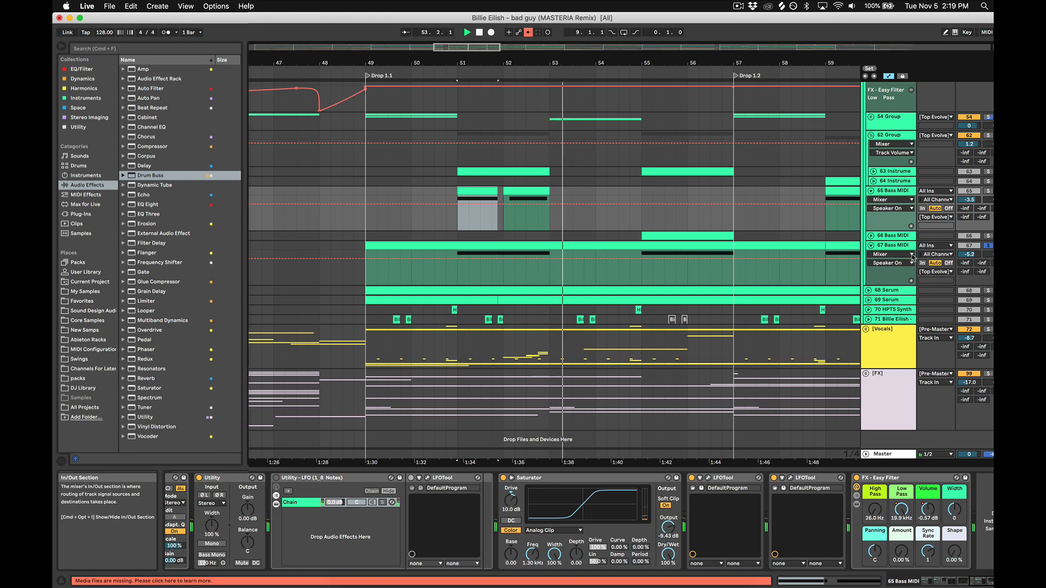
pyautogui.click(462, 272)
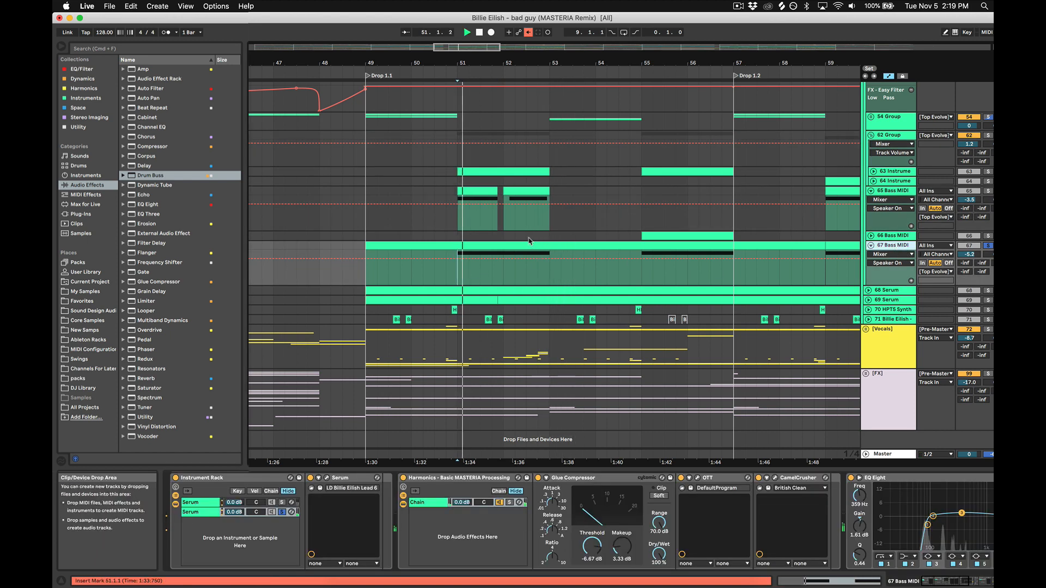
pyautogui.press('space')
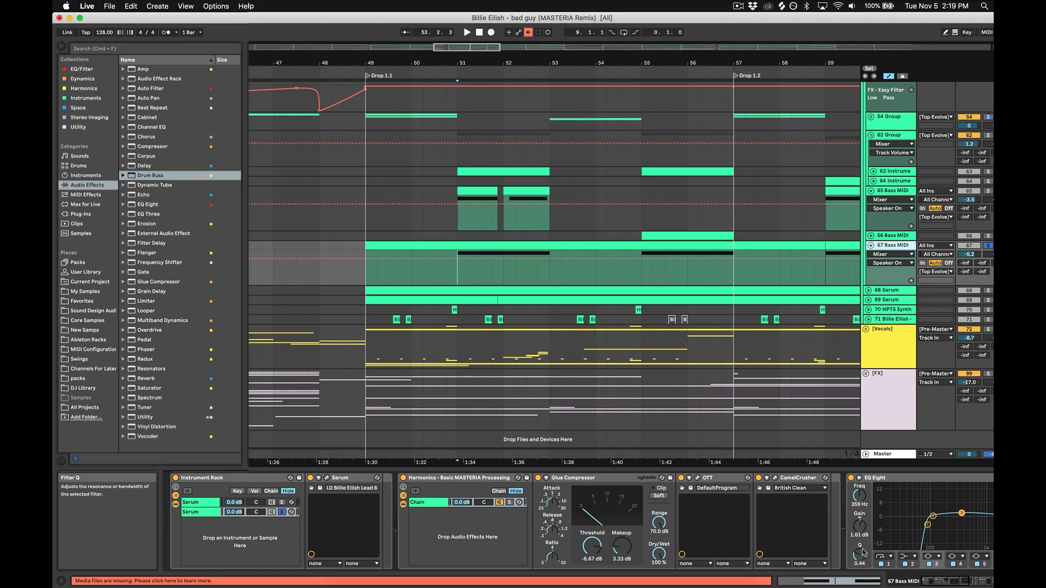
pyautogui.hscroll(10, 862, 553)
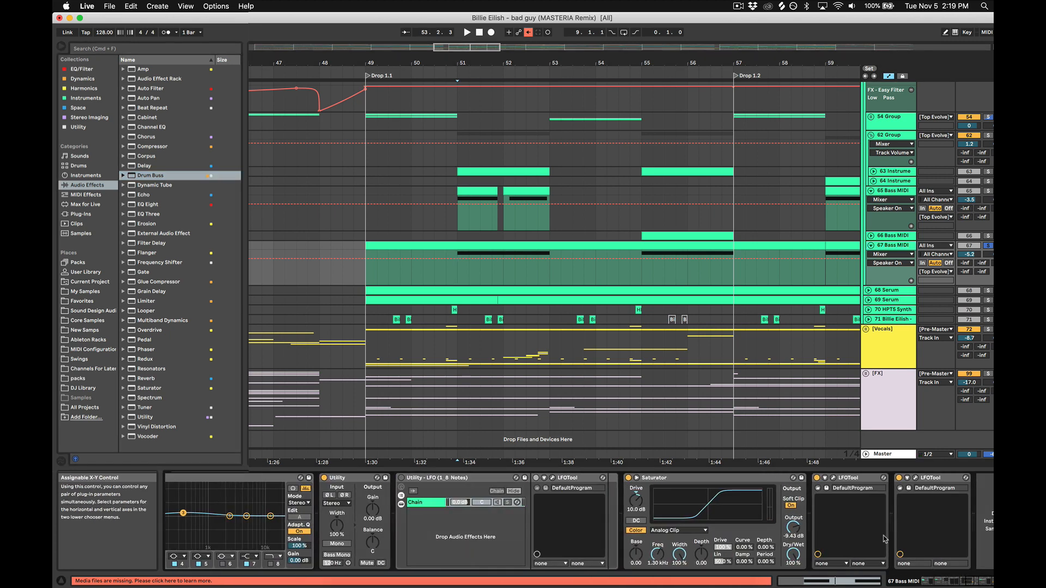
# Step: Set Smooth to 10 in the last LFOTool on 67 Bass MIDI while the part plays, and close the plug-in
pyautogui.click(915, 478)
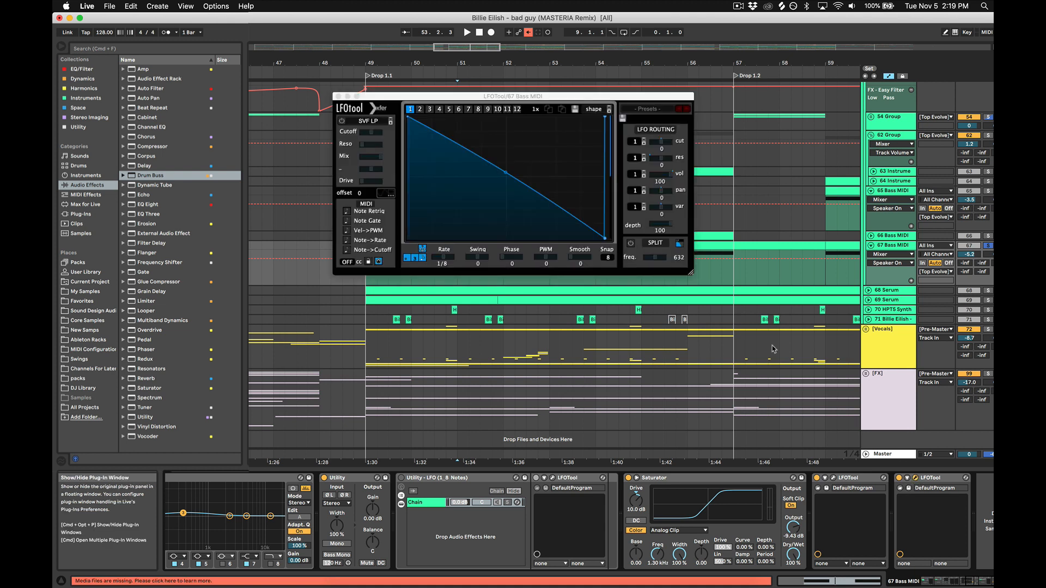
pyautogui.press('space')
pyautogui.click(579, 256)
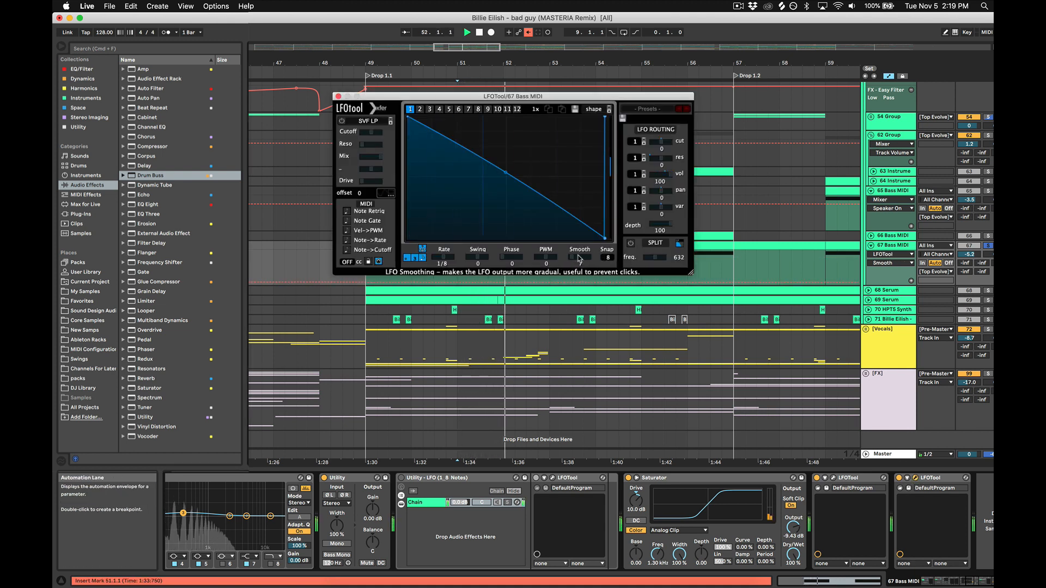
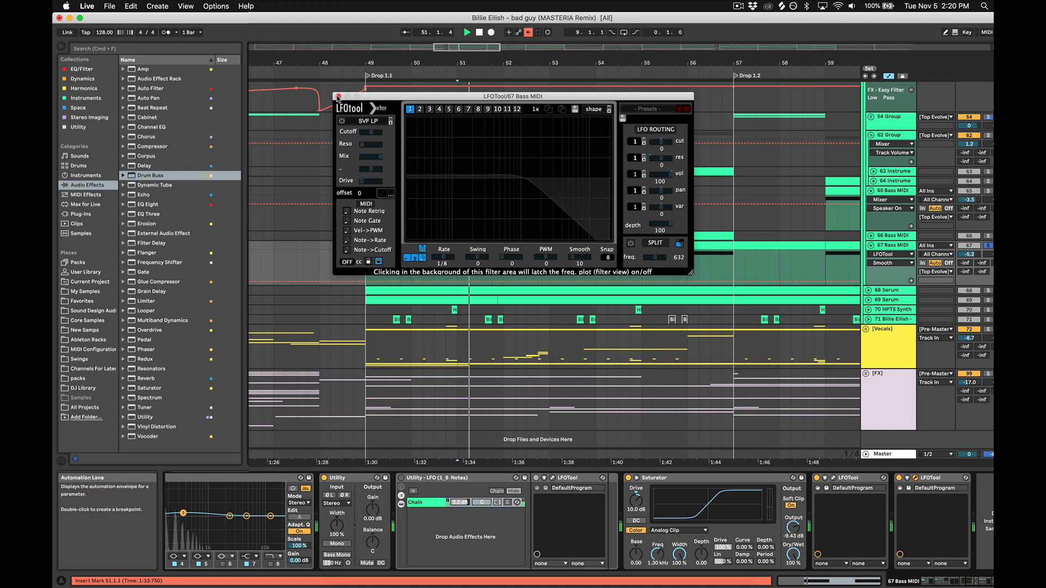
pyautogui.press('super+alt+p')
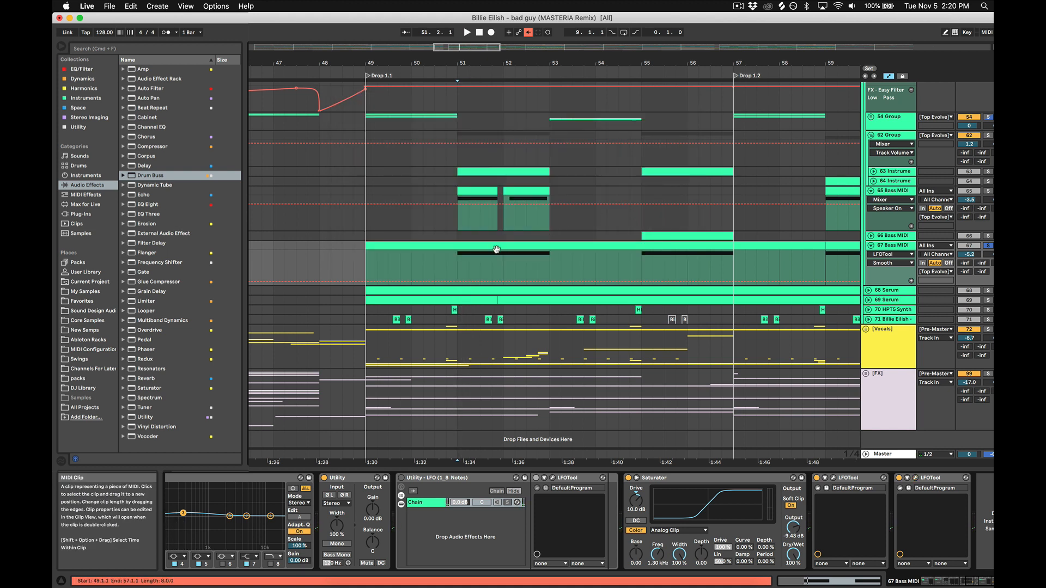
# Step: Play from bar 51, add 68 Serum to the soloed tracks, and unfold 68 Serum to audition it
pyautogui.click(467, 266)
pyautogui.press('space')
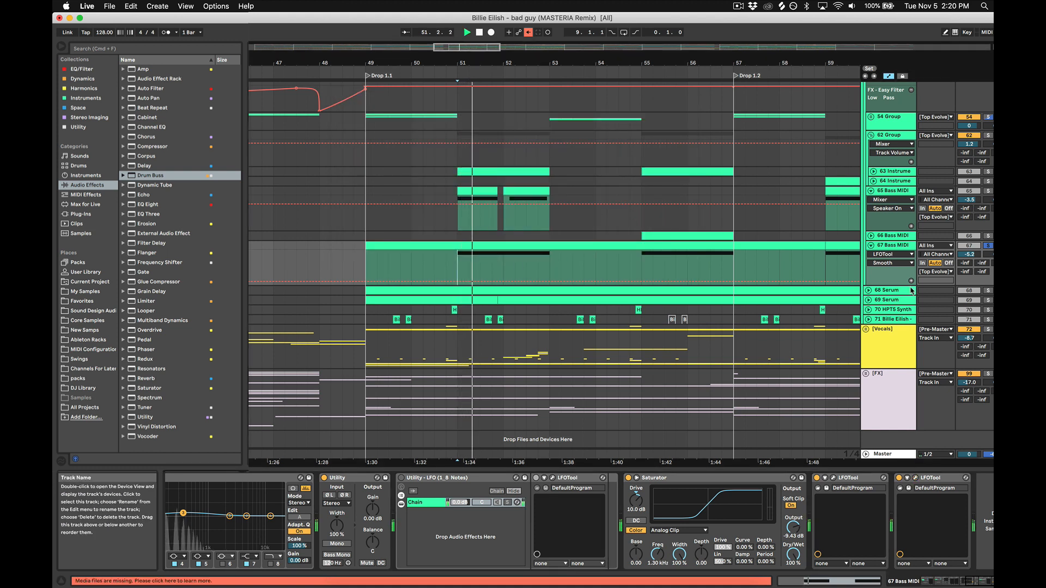
pyautogui.keyDown('super'); pyautogui.click(989, 292); pyautogui.keyUp('super')
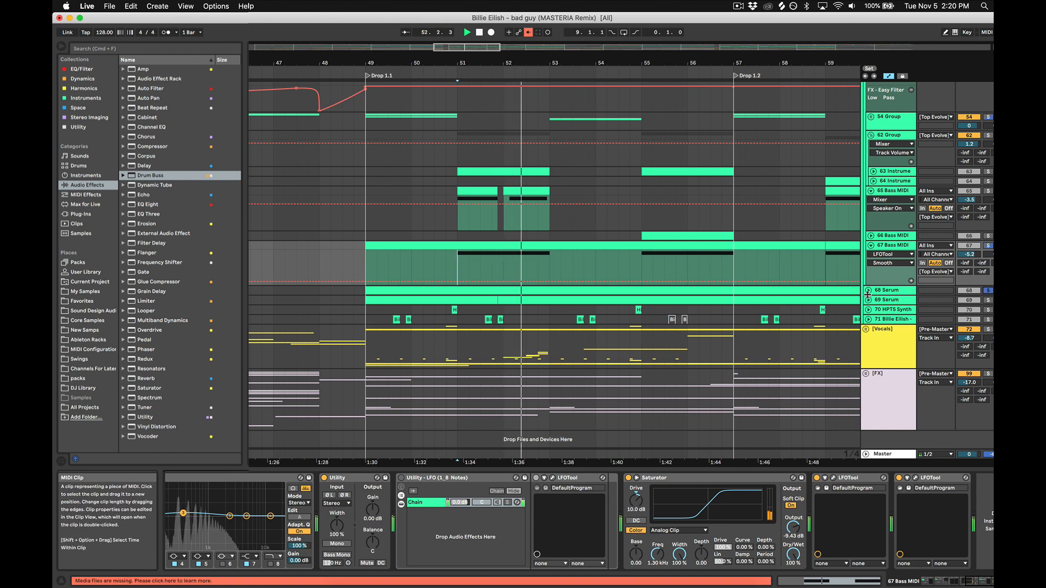
pyautogui.click(868, 290)
pyautogui.scroll(-2, 607, 291)
pyautogui.press('space')
pyautogui.click(868, 249)
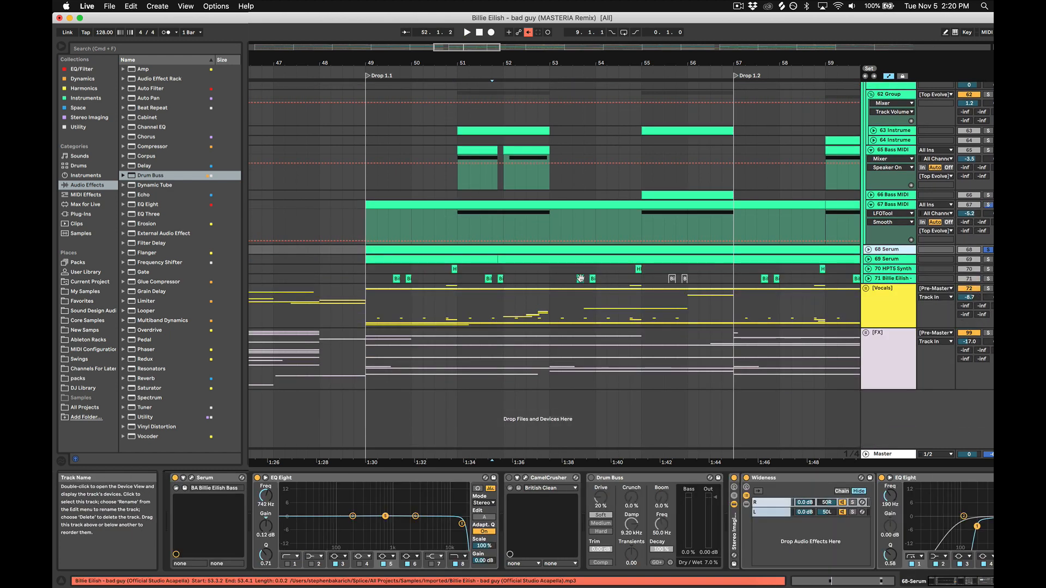
pyautogui.click(868, 249)
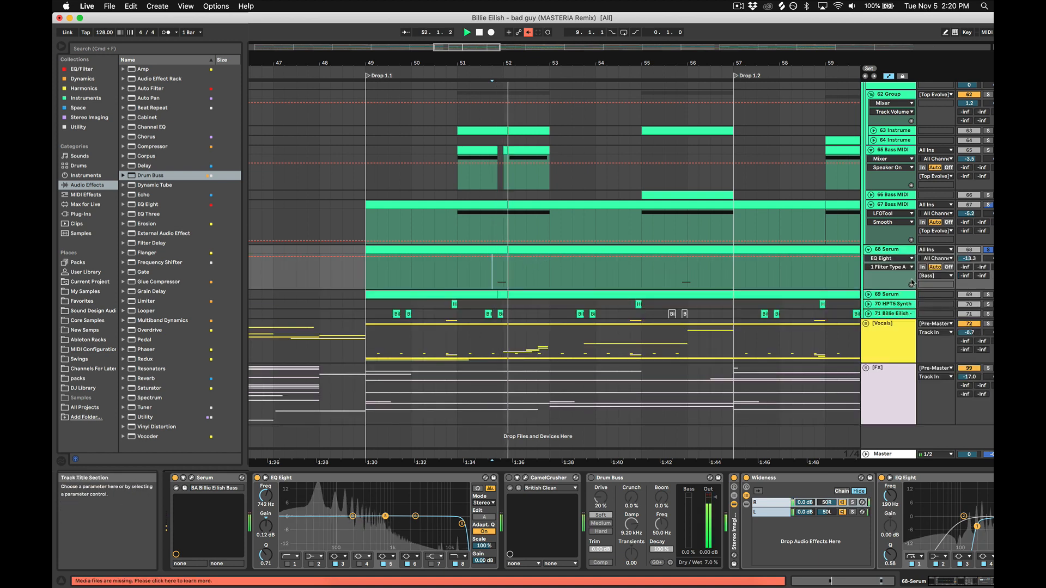
# Step: Unfold and solo the 69 Serum track, and audition its brass stab in playback
pyautogui.click(890, 294)
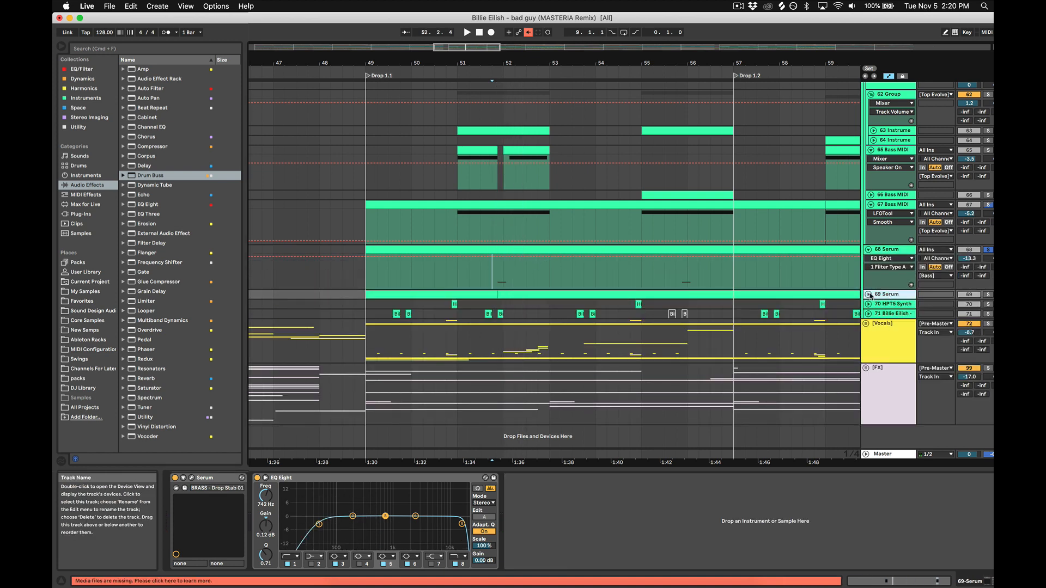
pyautogui.click(869, 294)
pyautogui.click(988, 295)
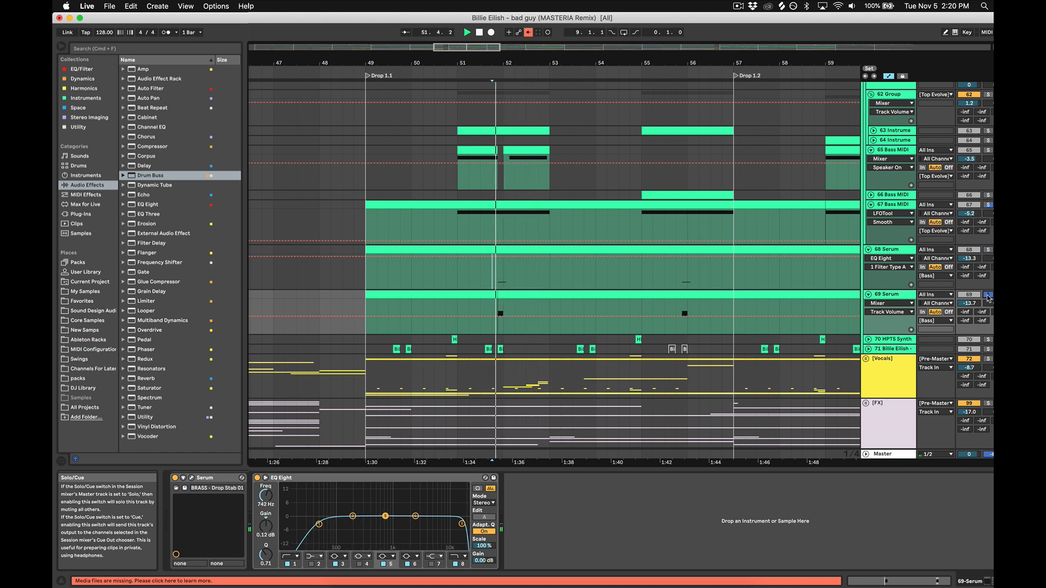
pyautogui.press('space')
pyautogui.scroll(-1, 826, 269)
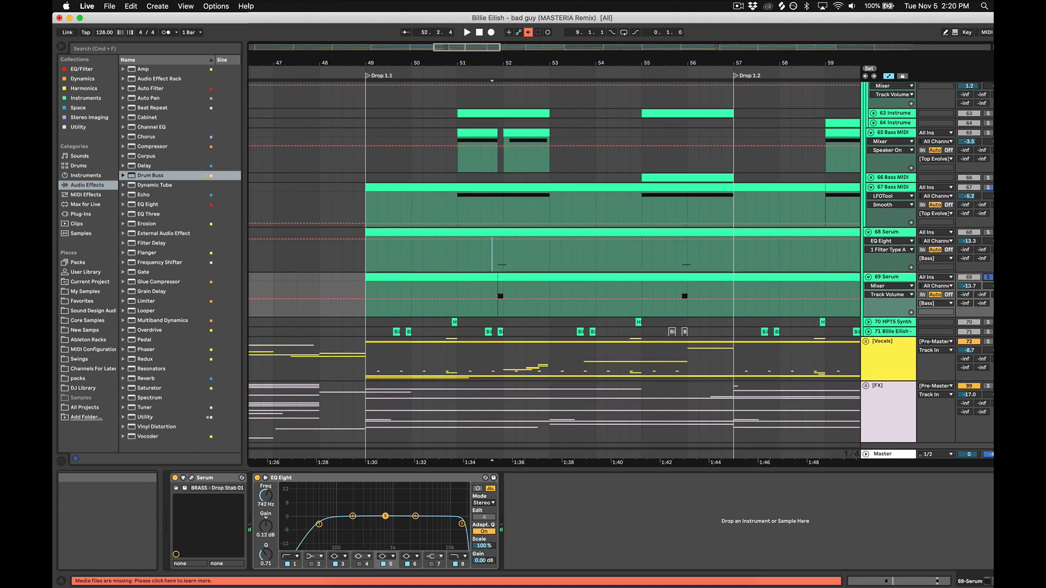
# Step: Solo the 70 HPTS Synth and 71 Billie Eilish tracks and play the drop with them
pyautogui.click(988, 322)
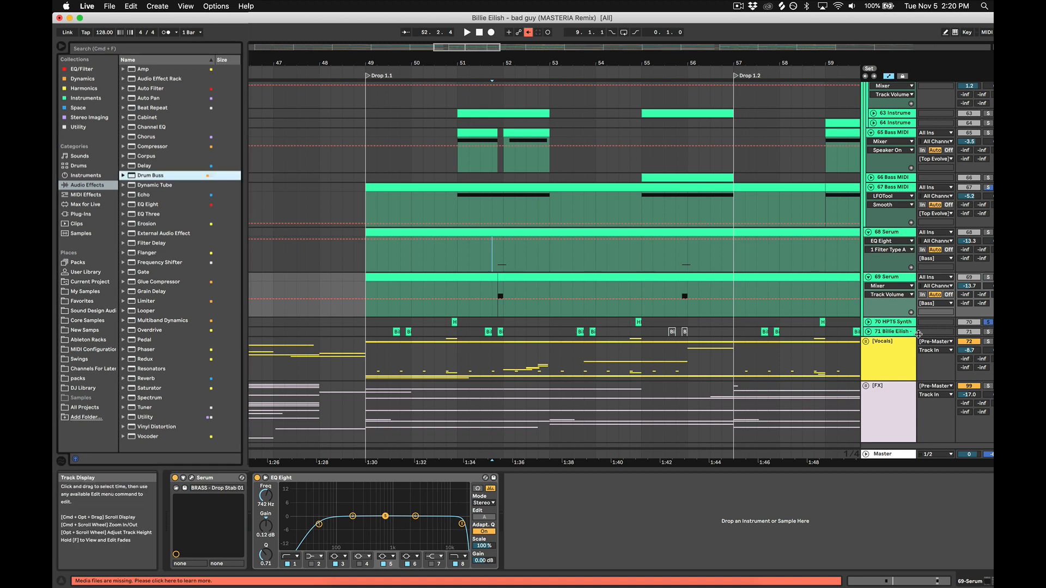
pyautogui.click(392, 331)
pyautogui.press('space')
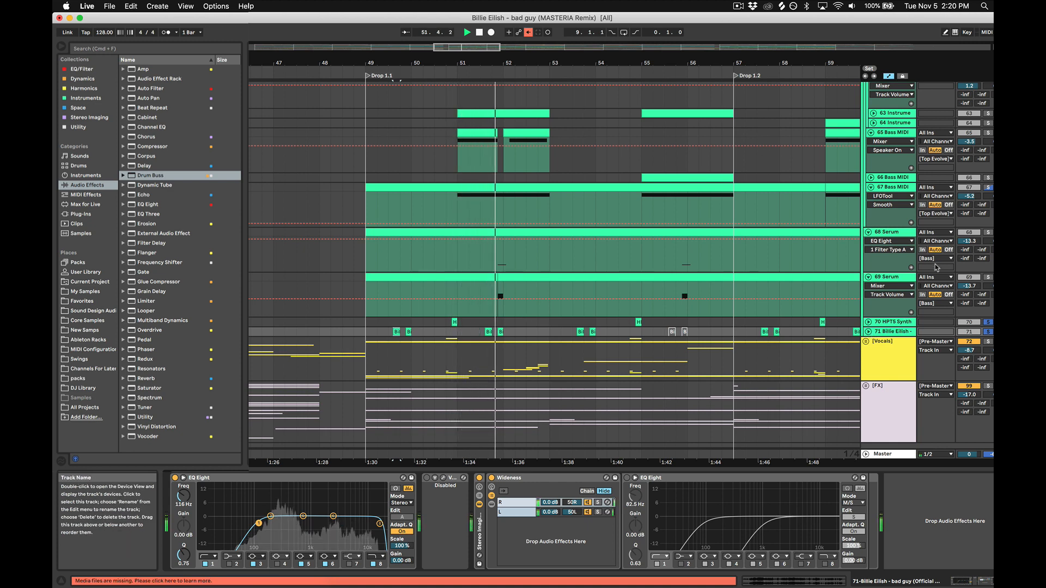
# Step: Play the whole [Bass] group and examine its limiting in FabFilter Pro-L 2
pyautogui.scroll(15, 872, 333)
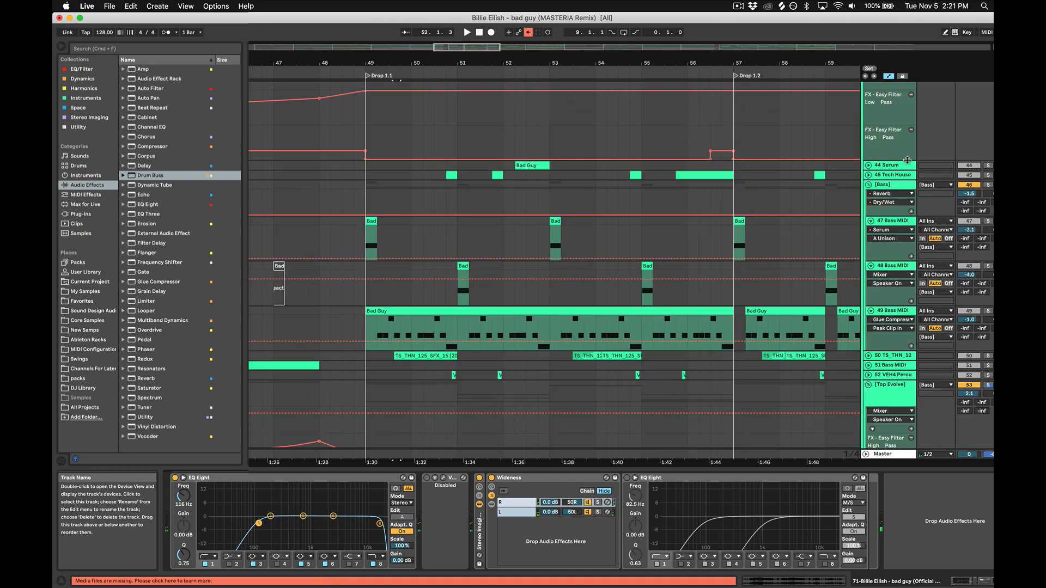
pyautogui.scroll(5, 907, 160)
pyautogui.click(878, 131)
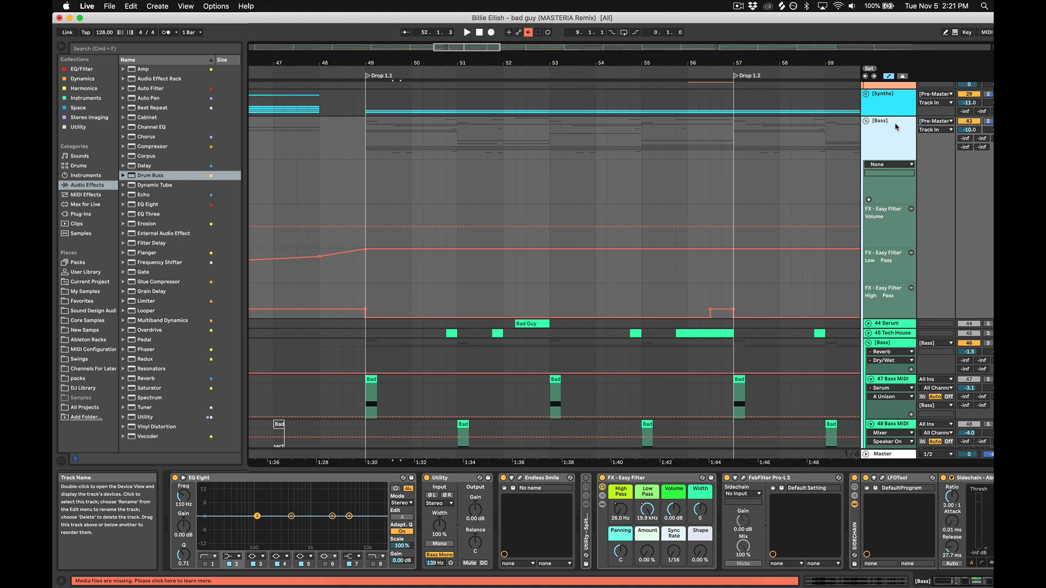
pyautogui.click(744, 477)
pyautogui.press('space')
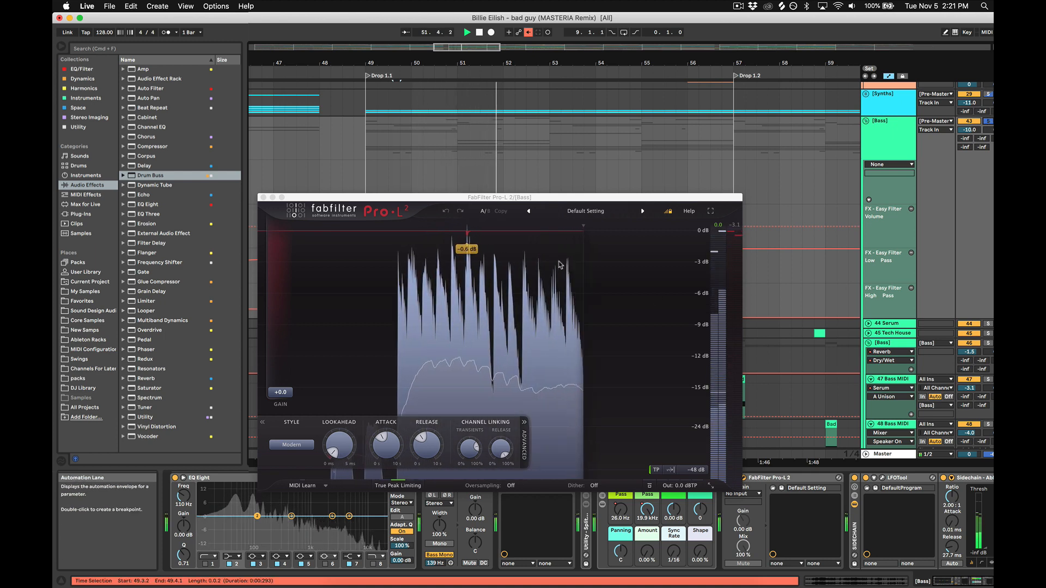
pyautogui.press('space')
pyautogui.click(263, 197)
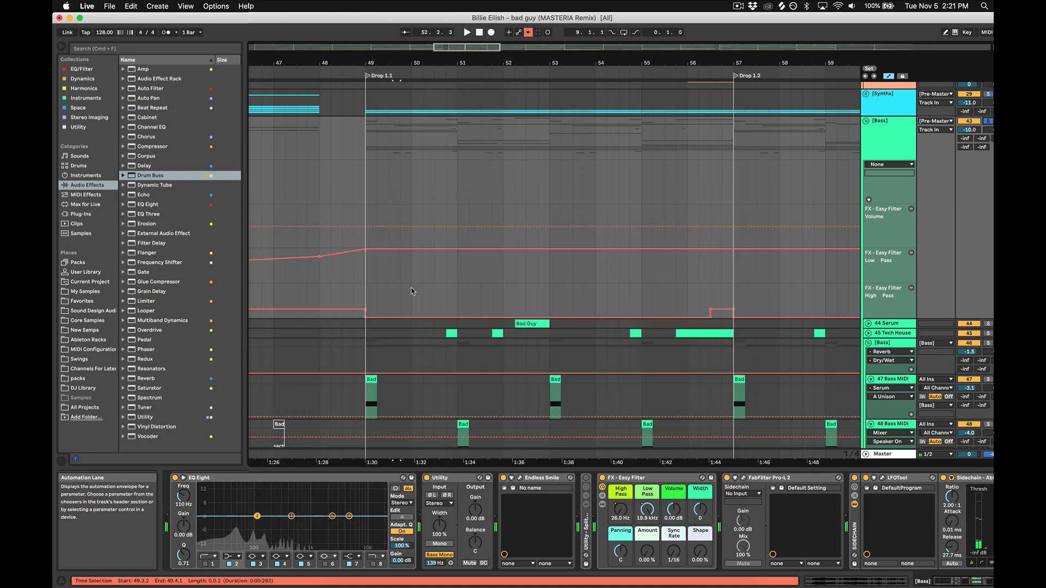
# Step: Fold the [Bass] group and select the sidechain compressor at the end of its device chain
pyautogui.hscroll(1, 753, 515)
pyautogui.hscroll(3, 754, 514)
pyautogui.hscroll(2, 807, 327)
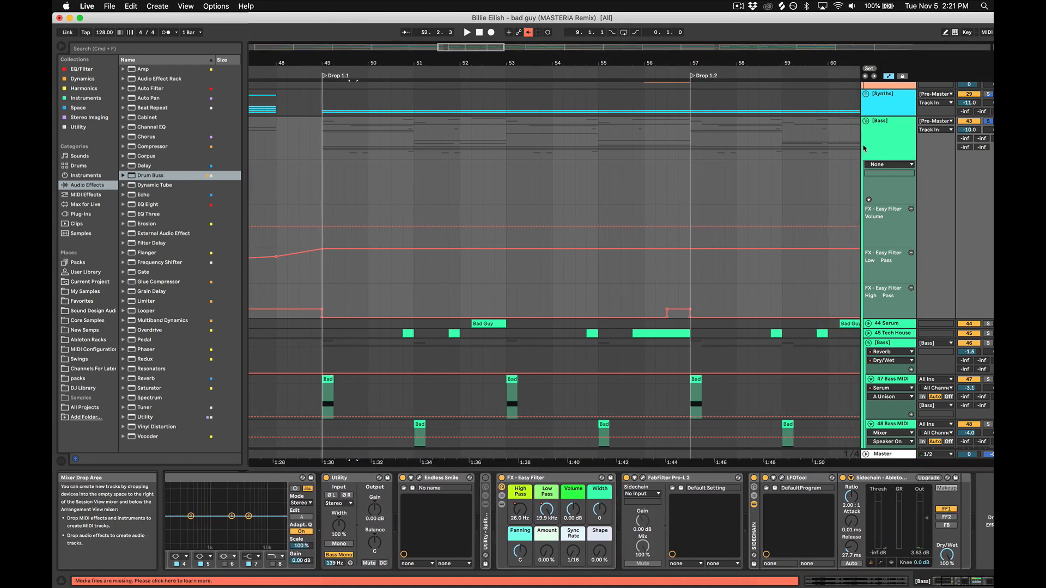
pyautogui.click(866, 122)
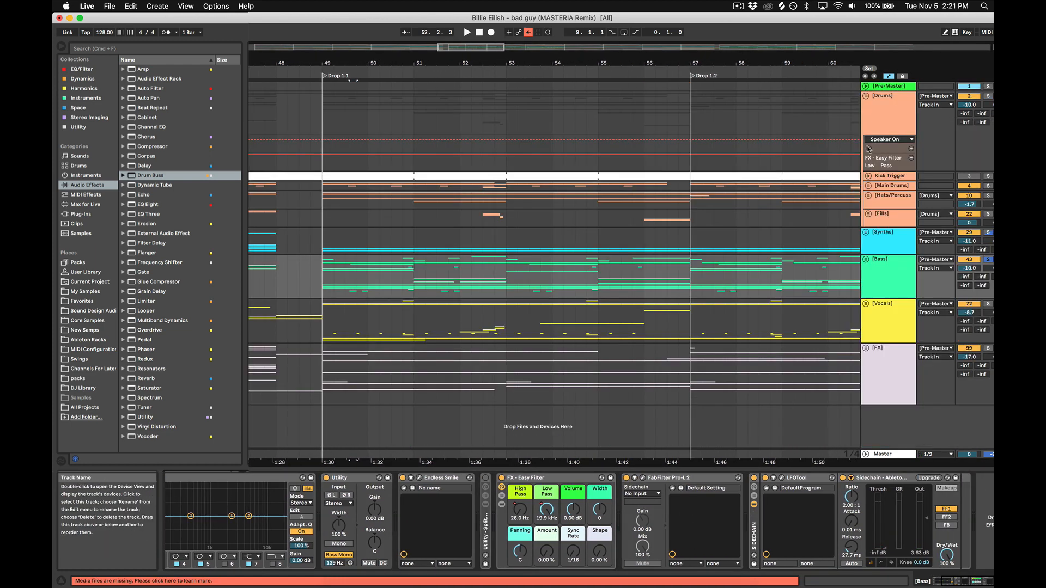
pyautogui.click(884, 282)
pyautogui.click(899, 482)
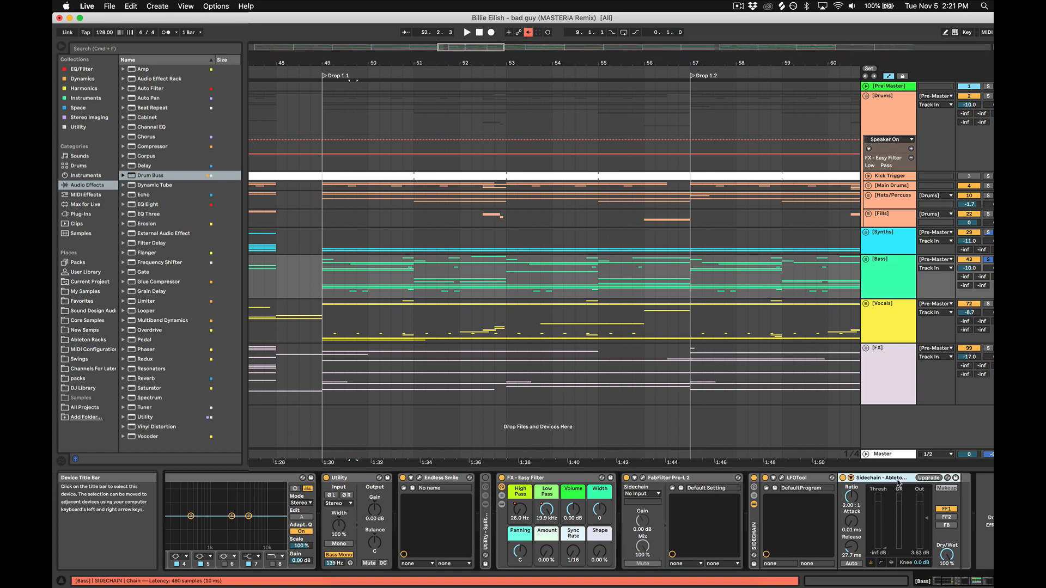
# Step: Compare the sidechain compressor settings of the [Synths] group with those of the [Bass] group
pyautogui.click(893, 248)
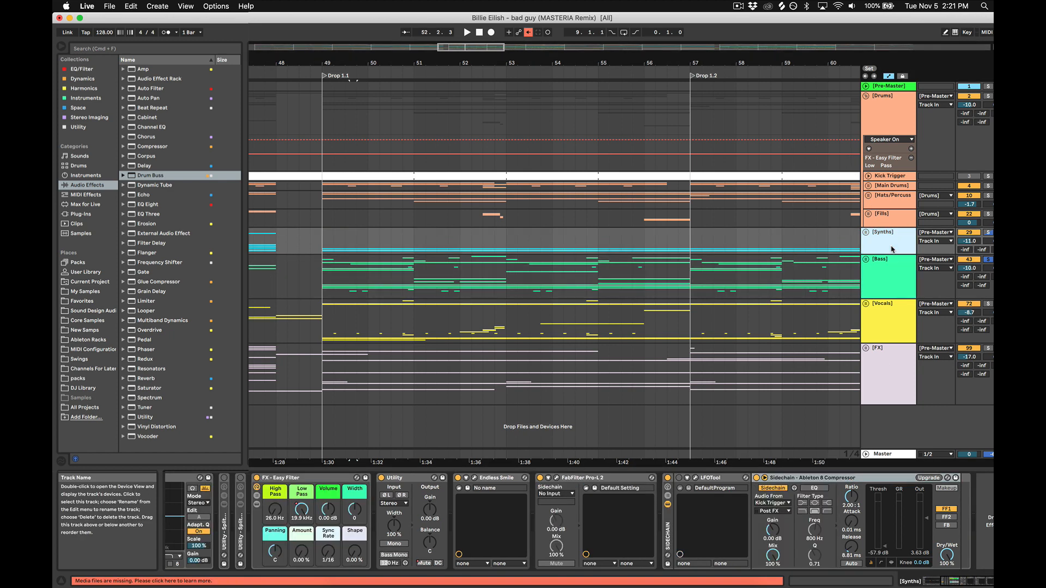
pyautogui.click(894, 275)
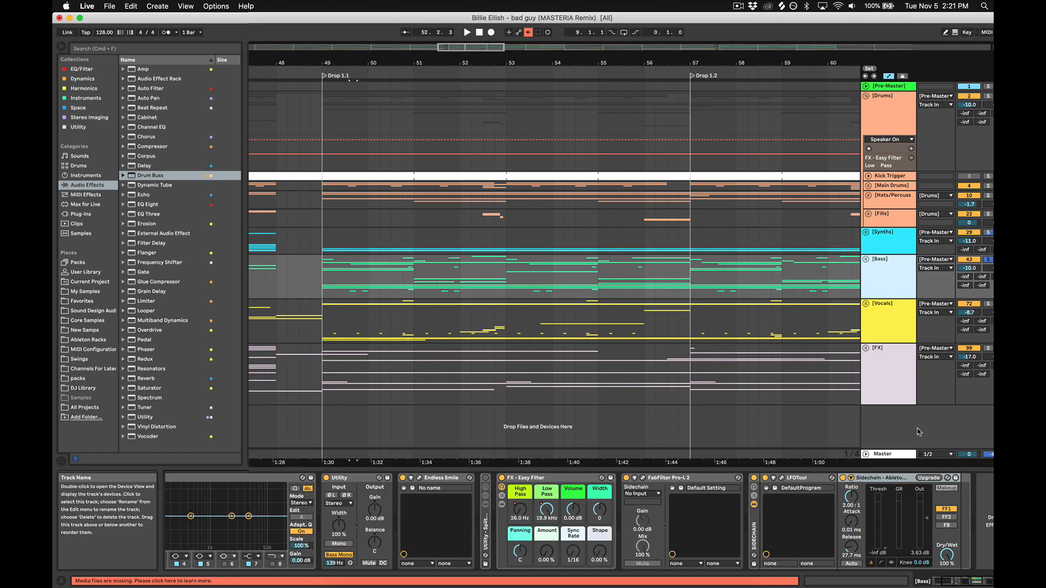
pyautogui.click(903, 481)
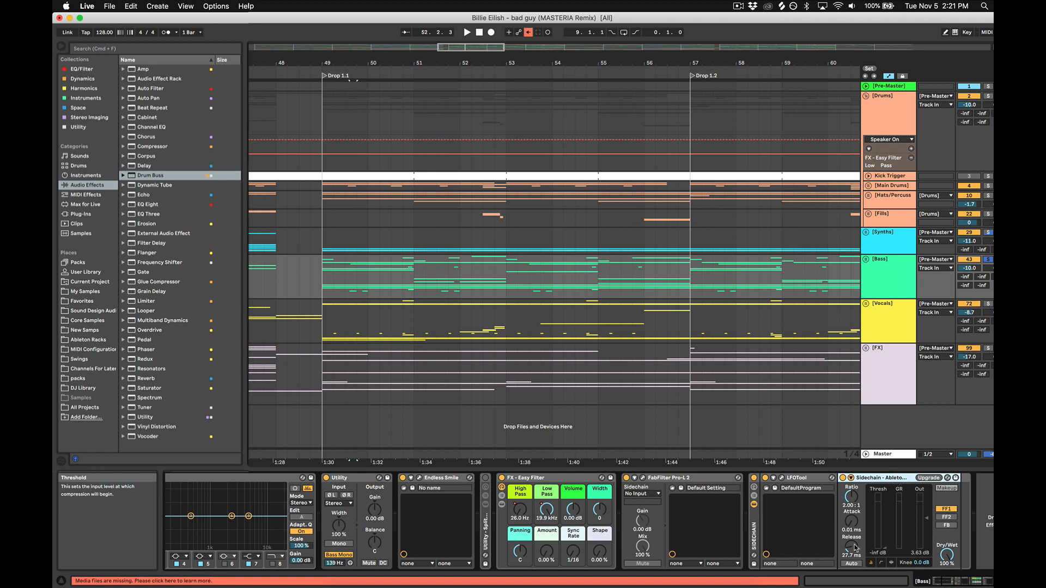
pyautogui.click(878, 236)
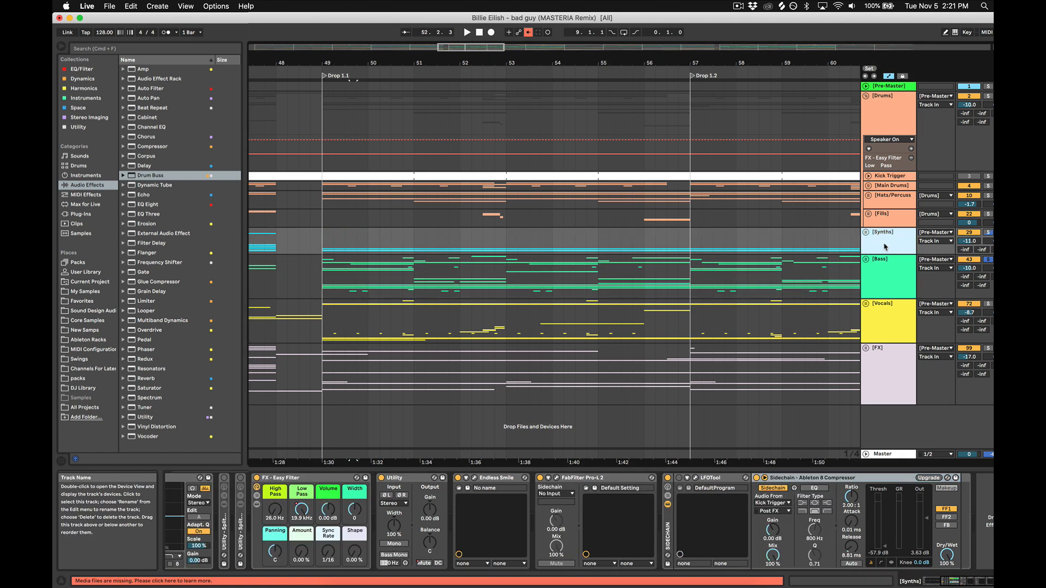
pyautogui.click(889, 277)
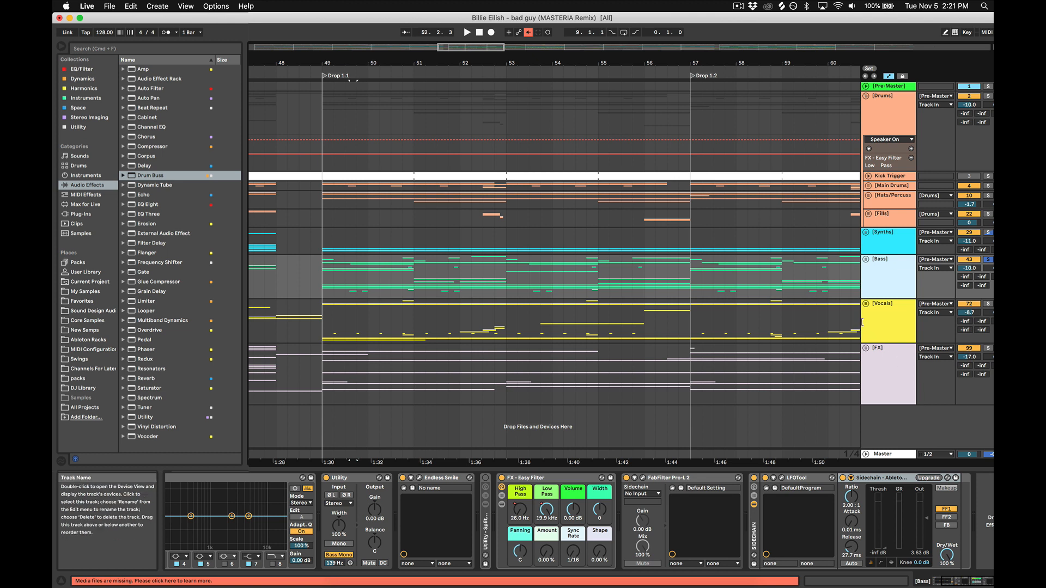
# Step: Show the arrangement from the build through Drop 1.3 and bring up the [Vocals] group's device chain
pyautogui.moveTo(539, 63); pyautogui.dragTo(591, 32)
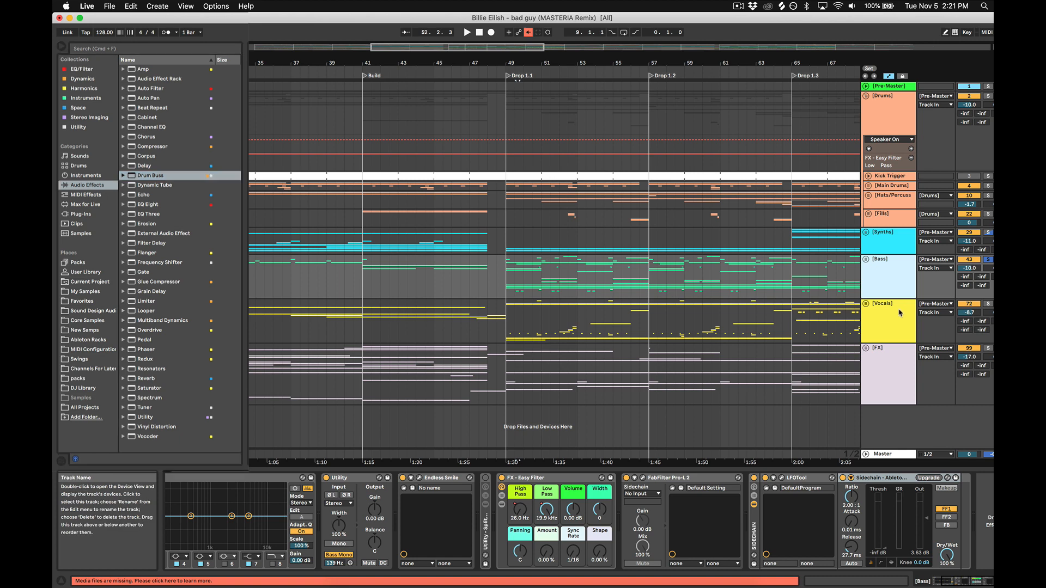
pyautogui.click(901, 312)
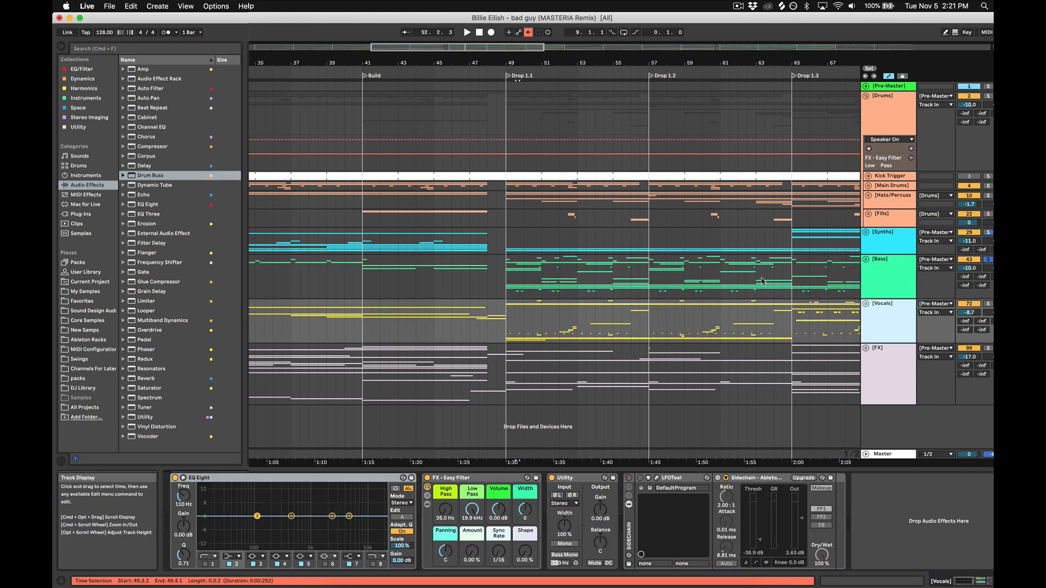
# Step: Unfold the [Vocals] group and look over its tracks across the build and drop
pyautogui.click(866, 303)
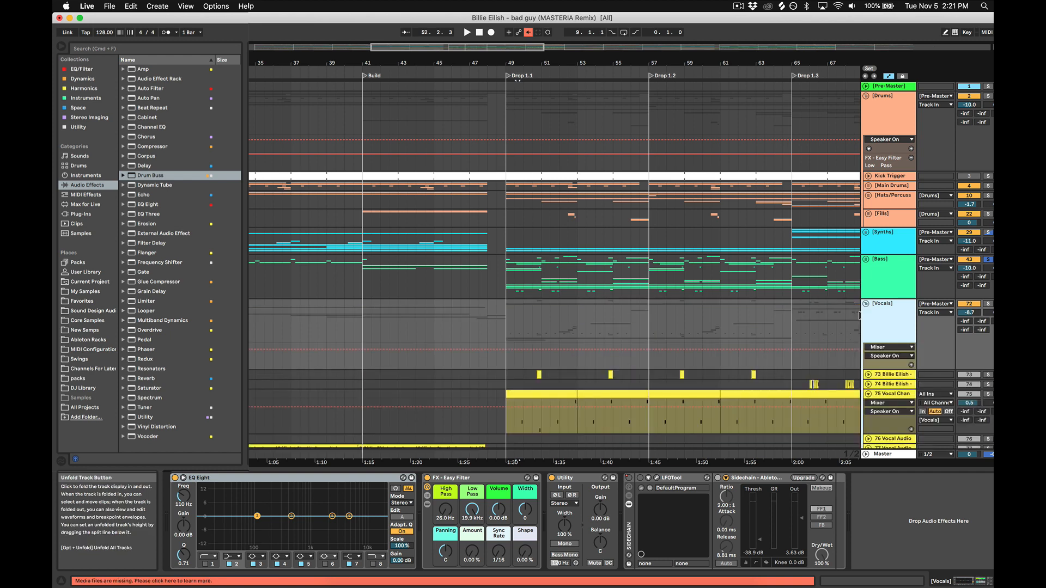
pyautogui.scroll(-10, 822, 265)
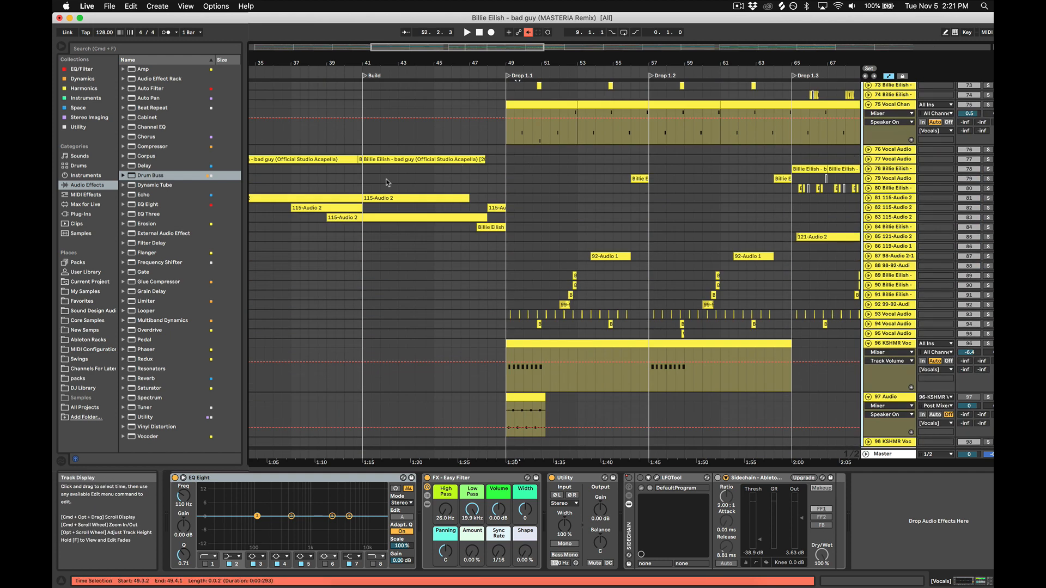
pyautogui.scroll(5, 387, 183)
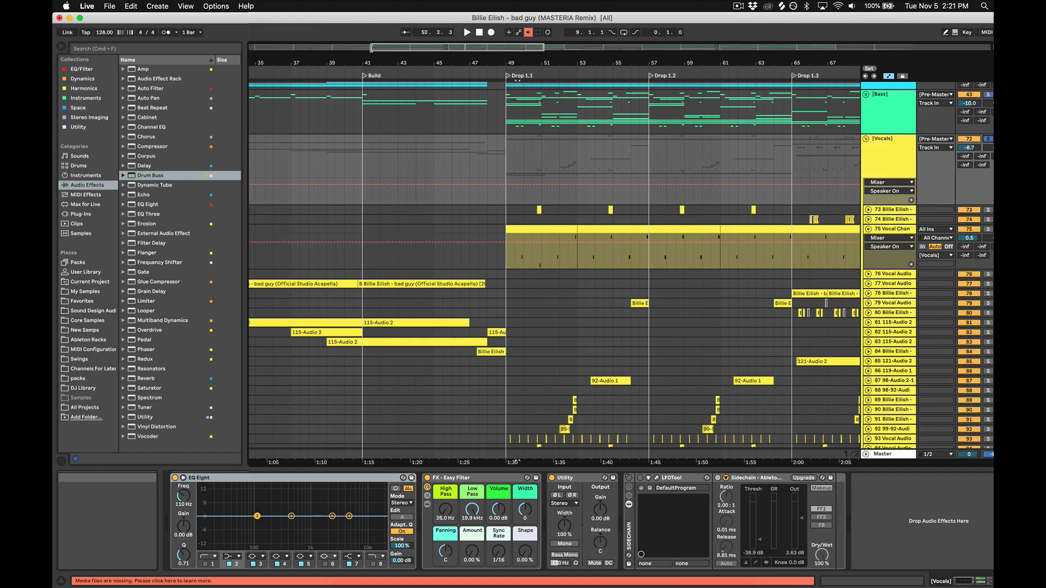
# Step: Play the [Vocals] group from the start of the break and from just before Verse 1.2
pyautogui.hscroll(-5, 374, 59)
pyautogui.click(354, 162)
pyautogui.press('space')
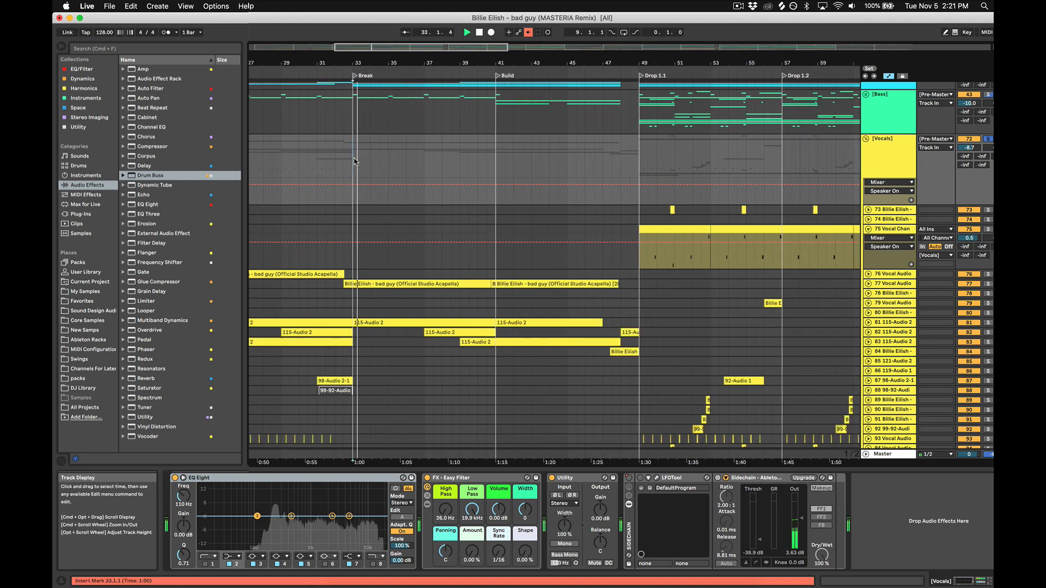
pyautogui.hscroll(-2, 312, 148)
pyautogui.click(254, 149)
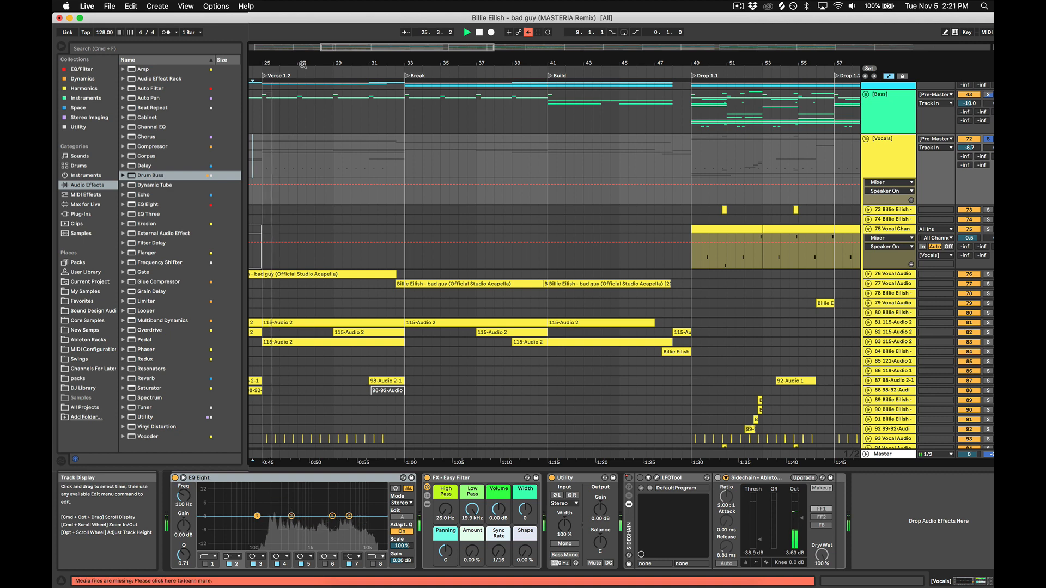
pyautogui.moveTo(302, 65); pyautogui.dragTo(507, 65)
pyautogui.press('space')
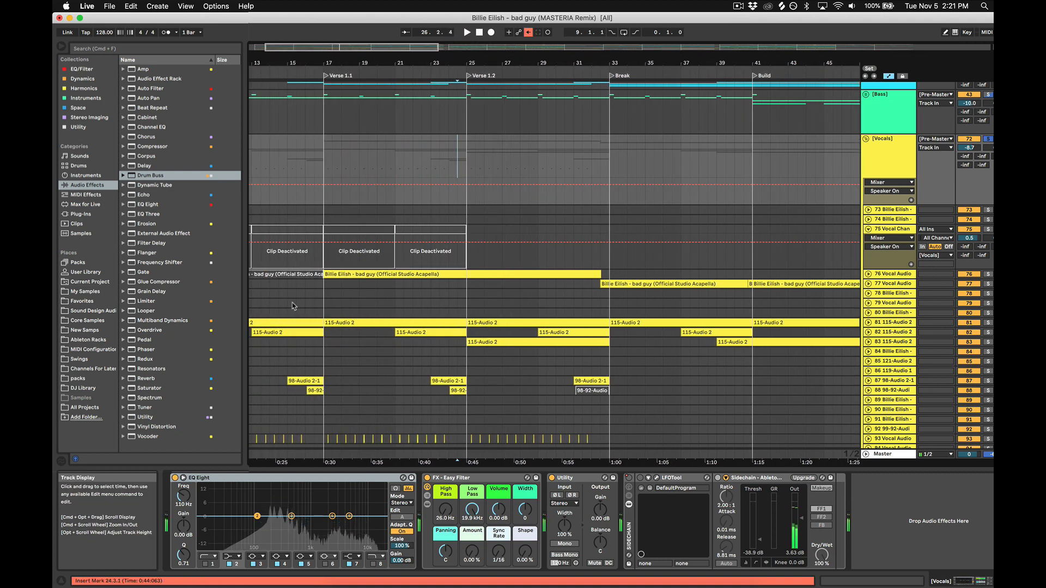
# Step: Play the vocals leading into Verse 1.1 and bring up the device chain of the 93 Vocal Audio track
pyautogui.click(282, 302)
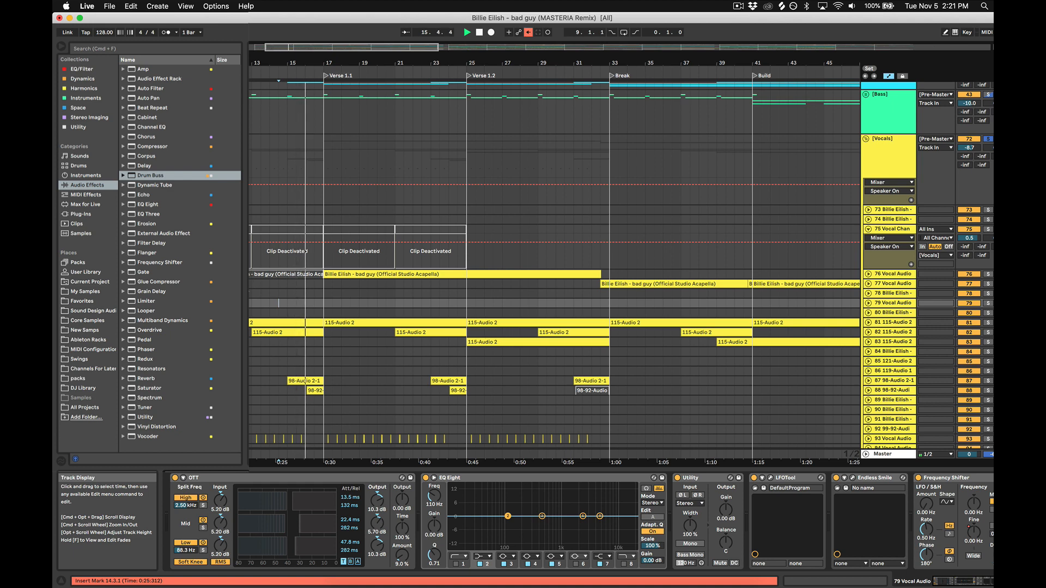
pyautogui.click(251, 293)
pyautogui.scroll(-5, 403, 298)
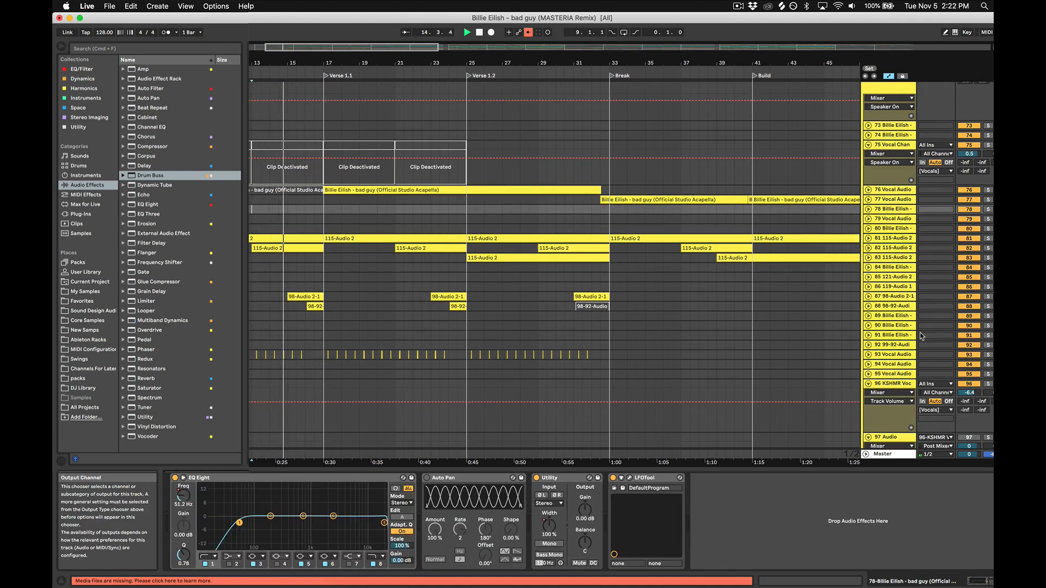
pyautogui.click(902, 355)
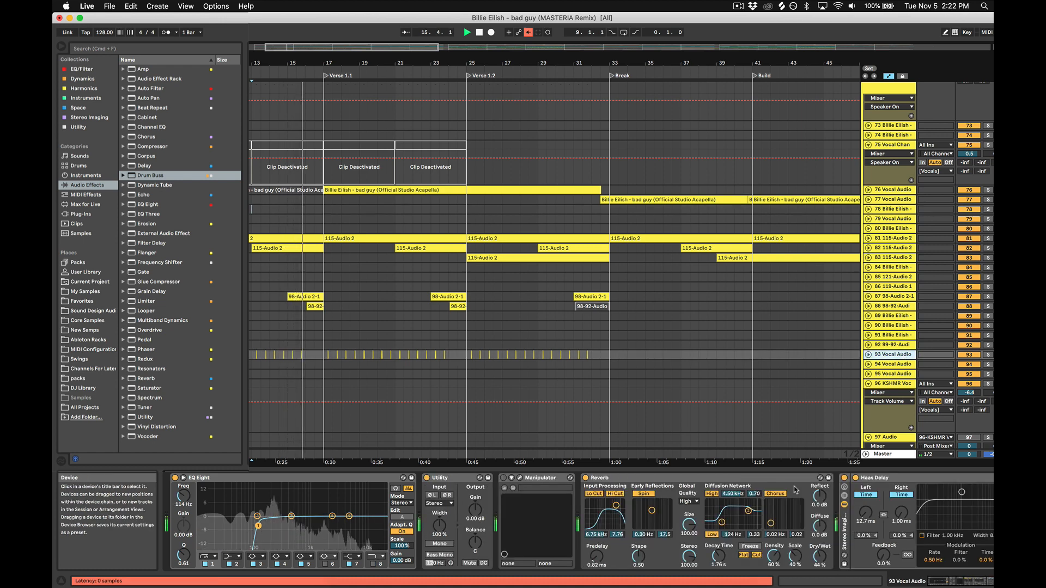
# Step: Unfold the 98-92-Audi and 98-Audio 2-1 tracks and play the 98-Audio 2-1 clip soloed into Verse 1.1
pyautogui.click(869, 306)
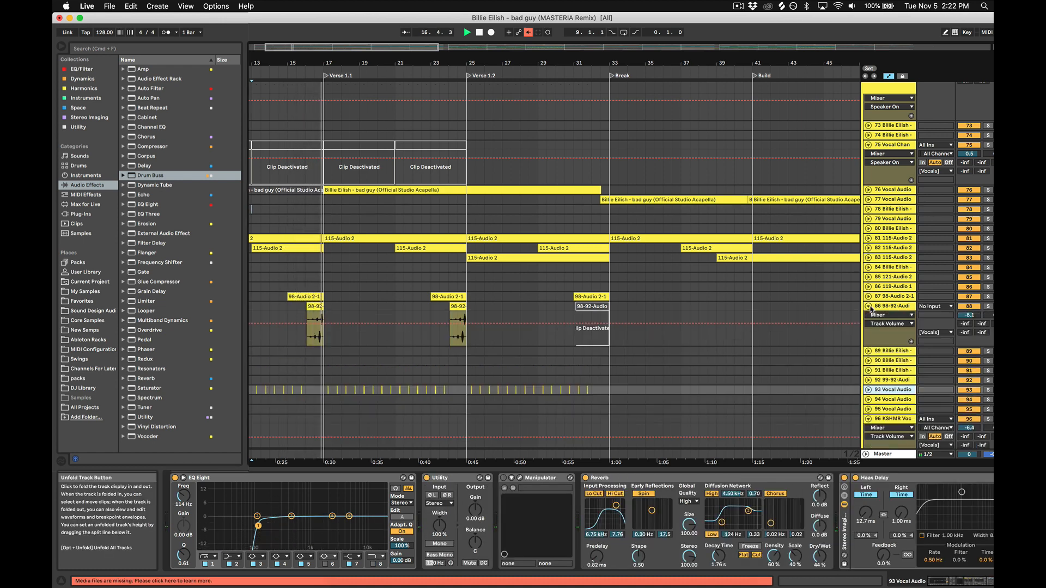
pyautogui.click(869, 297)
pyautogui.press('space')
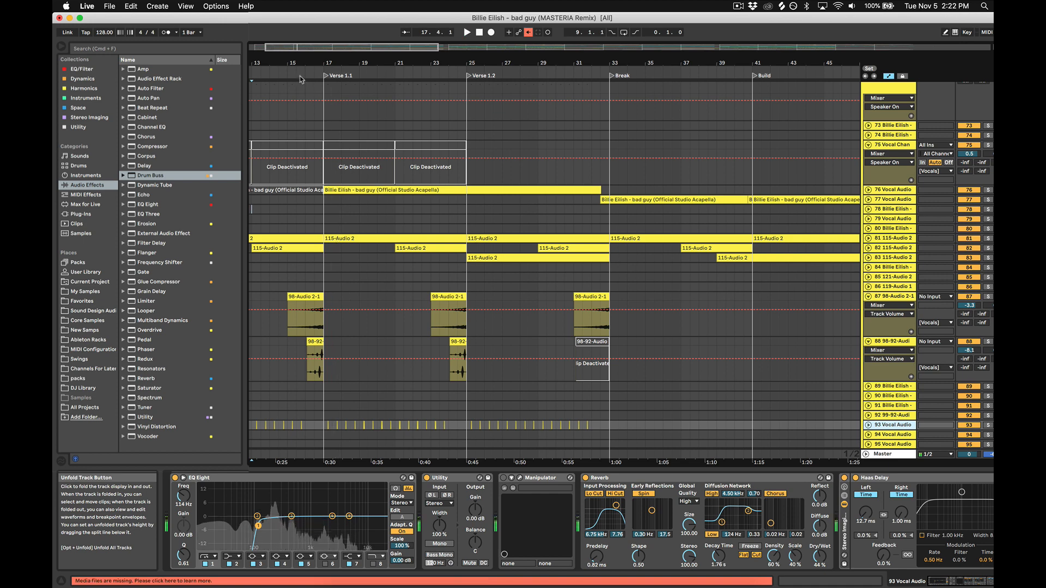
pyautogui.moveTo(295, 62); pyautogui.dragTo(296, 152)
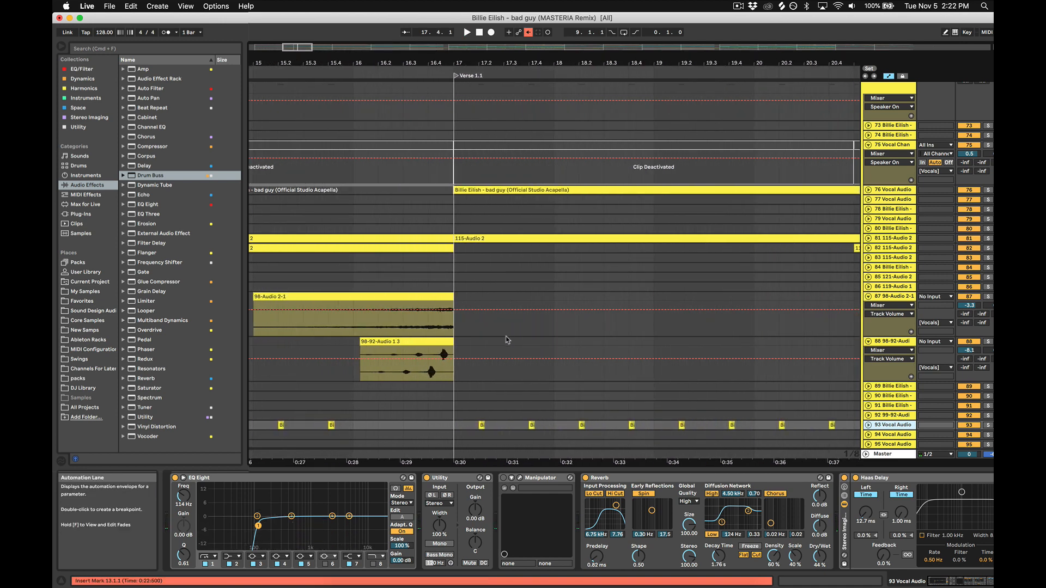
pyautogui.press('space')
pyautogui.click(987, 290)
pyautogui.click(988, 297)
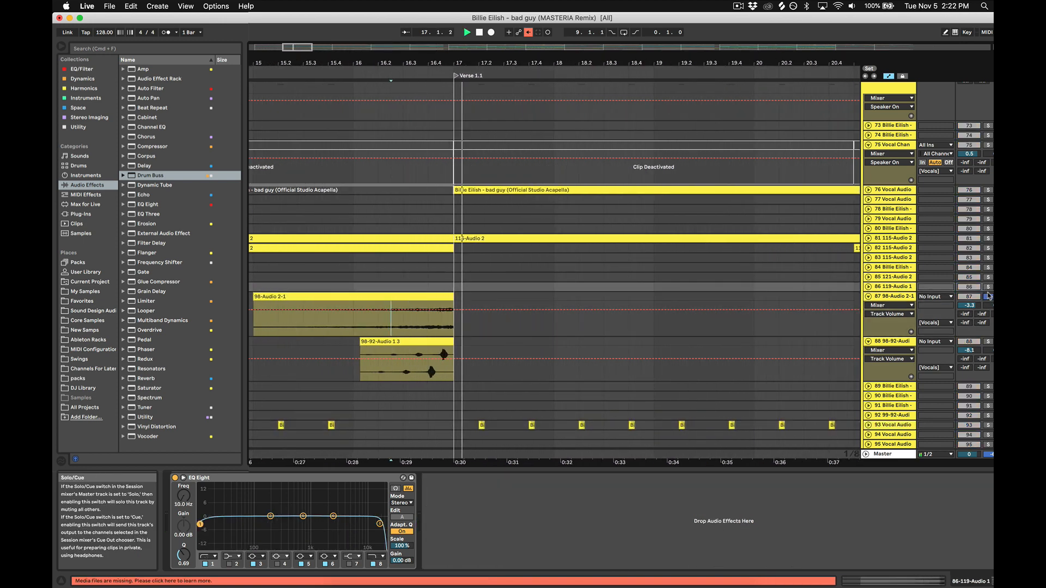
pyautogui.press('space')
# Step: Insert an audio track below 98-Audio 2-1 and copy the first vocal word of Verse 1.1 onto it at bar 17
pyautogui.click(899, 298)
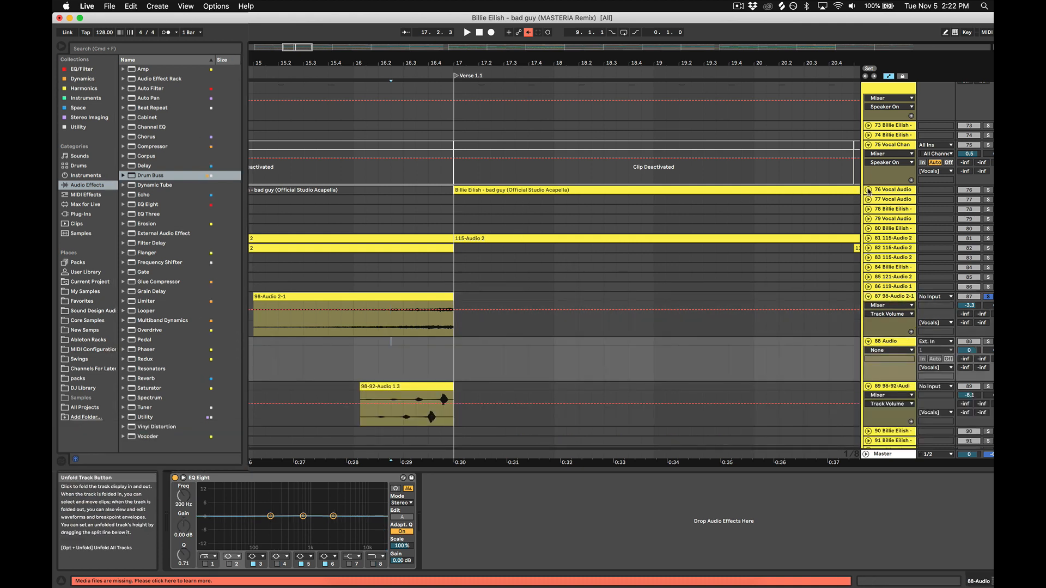
pyautogui.click(868, 191)
pyautogui.moveTo(458, 220); pyautogui.dragTo(467, 220)
pyautogui.scroll(-3, 634, 301)
pyautogui.scroll(-2, 633, 302)
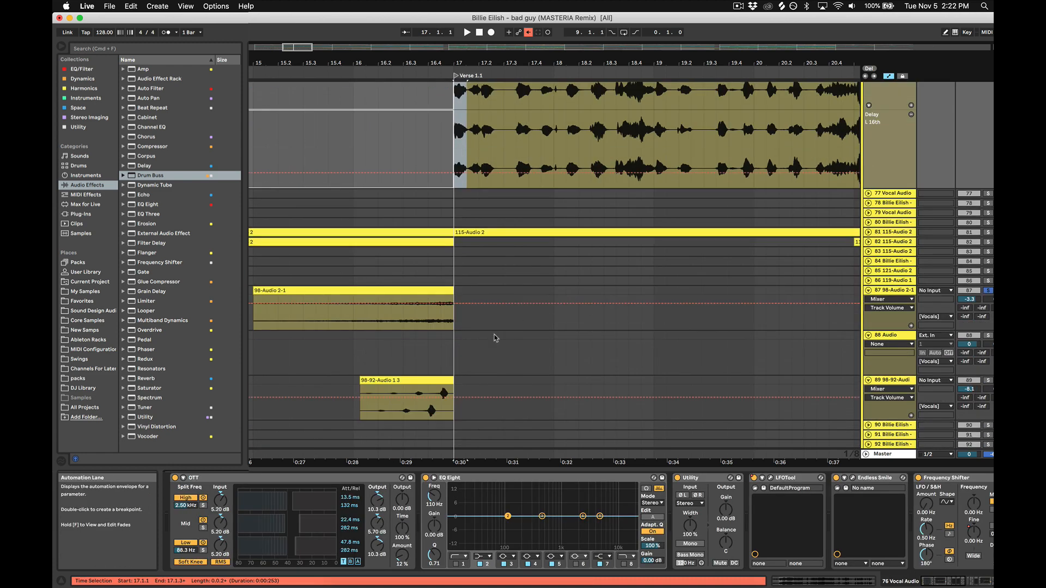
pyautogui.click(456, 338)
pyautogui.press('super+v')
# Step: Solo the new track and play the copied vocal word
pyautogui.click(987, 335)
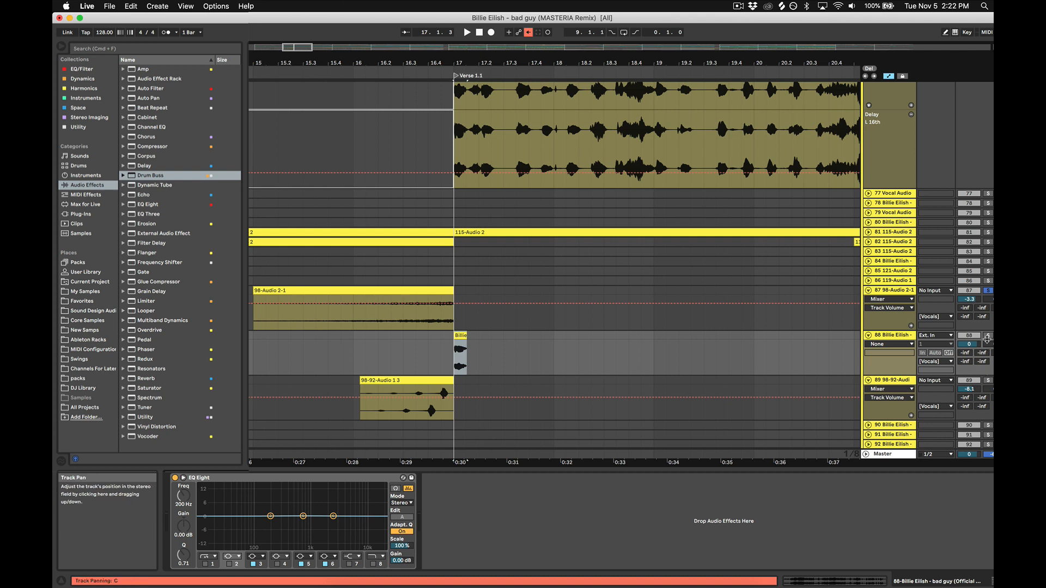
pyautogui.press('space')
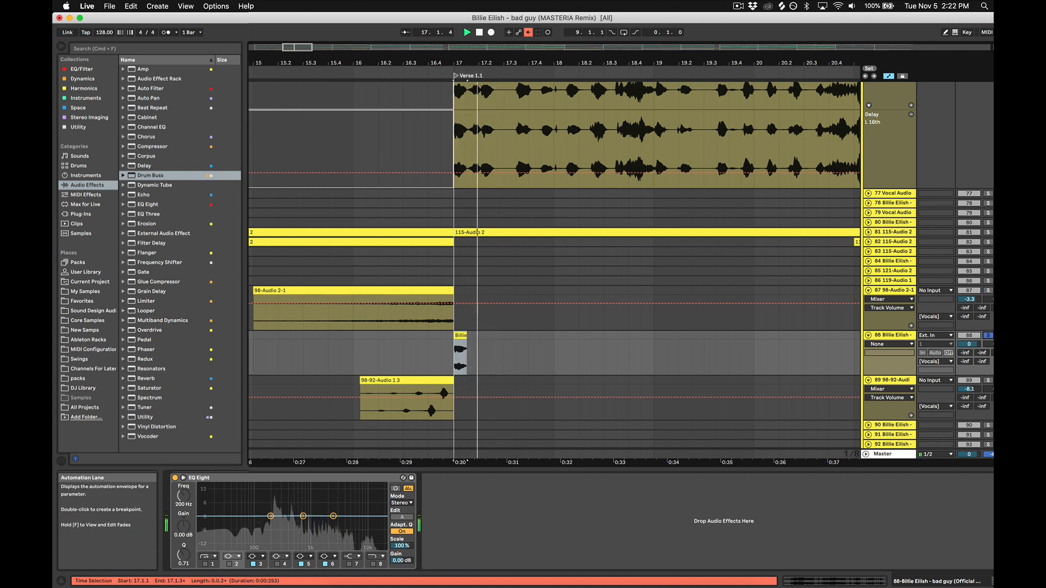
pyautogui.press('space')
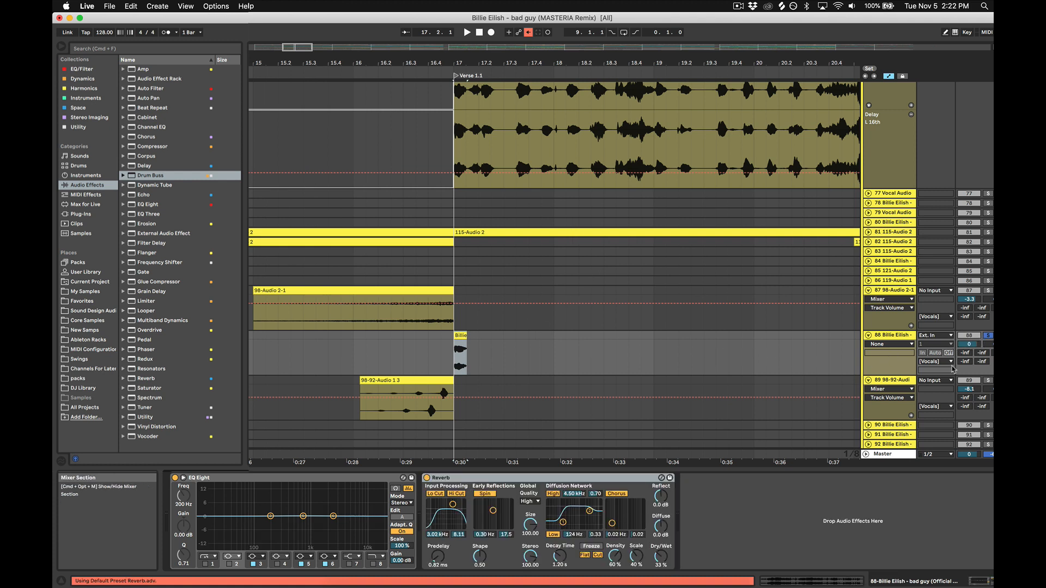
# Step: Add a Reverb with 100% dry/wet and 6.83 s decay time to the new track and play the result
pyautogui.click(660, 555)
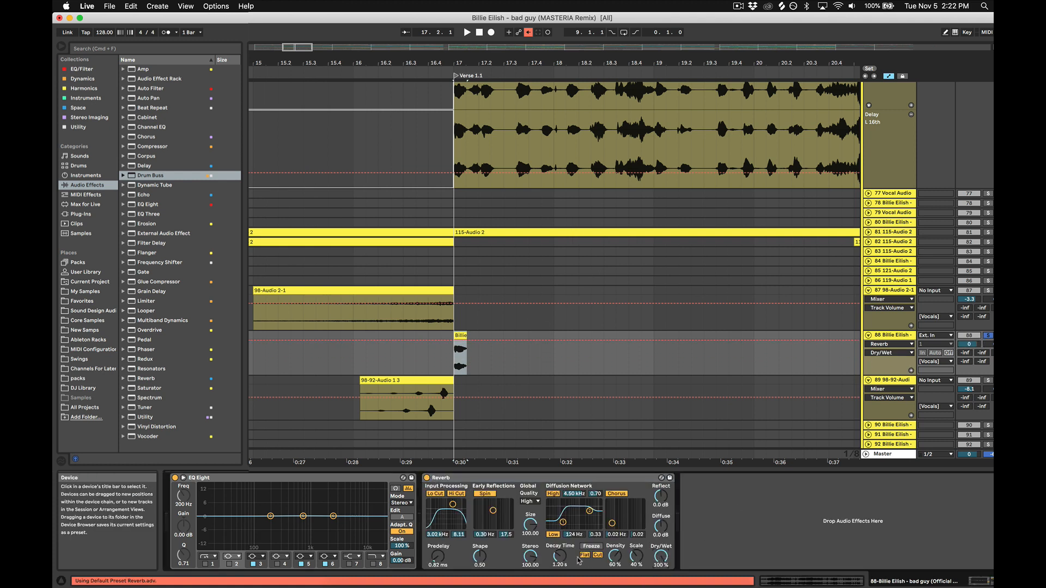
pyautogui.moveTo(559, 556)
pyautogui.mouseDown()
pyautogui.moveTo(559, 523)
pyautogui.moveTo(560, 559)
pyautogui.moveTo(560, 548)
pyautogui.mouseUp()
pyautogui.press('space')
pyautogui.press('space')
pyautogui.press('space')
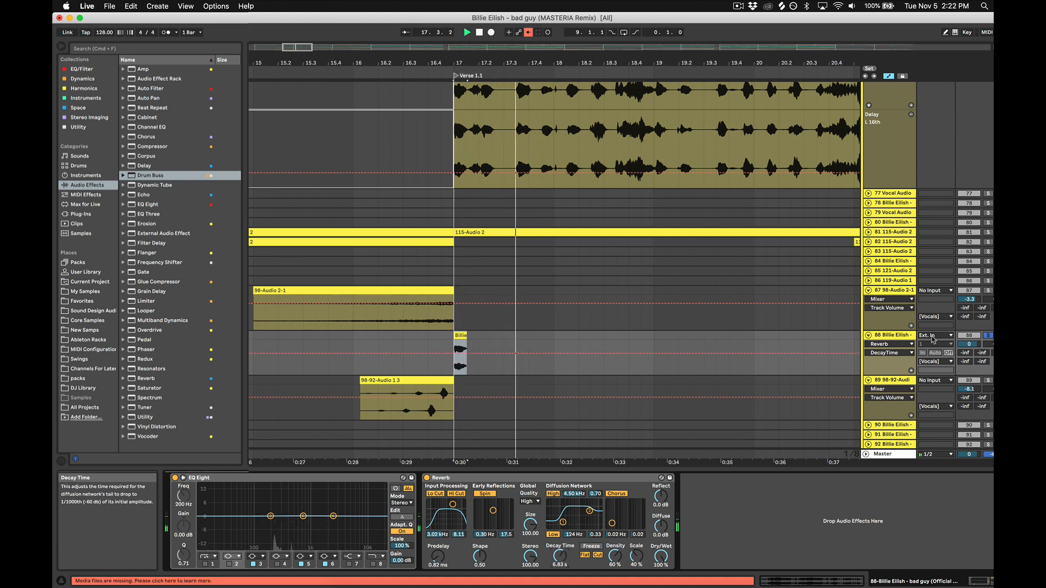
pyautogui.press('space')
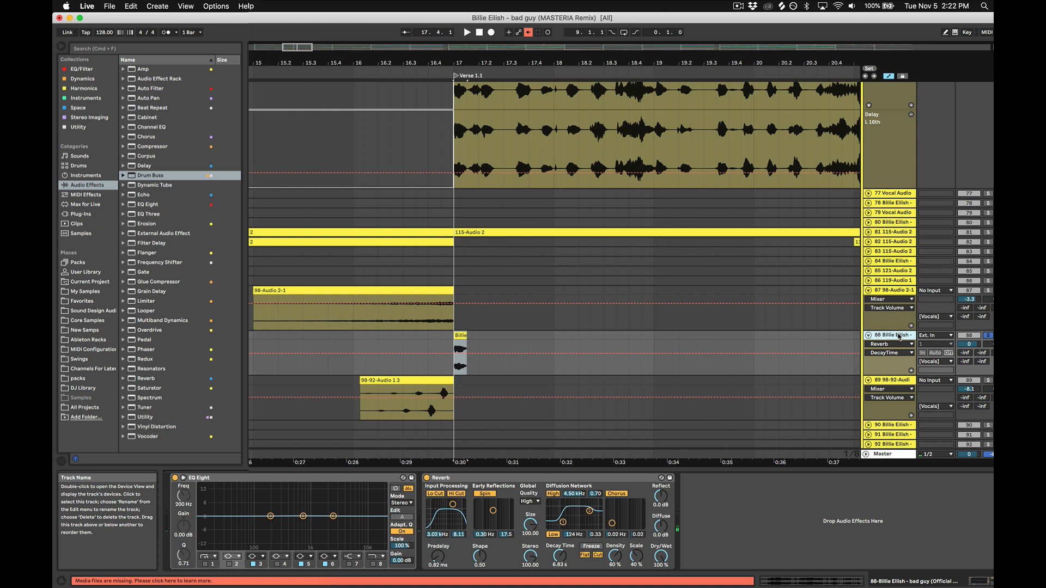
# Step: Freeze and flatten the new track so the reverb tail becomes audio
pyautogui.rightClick(899, 336)
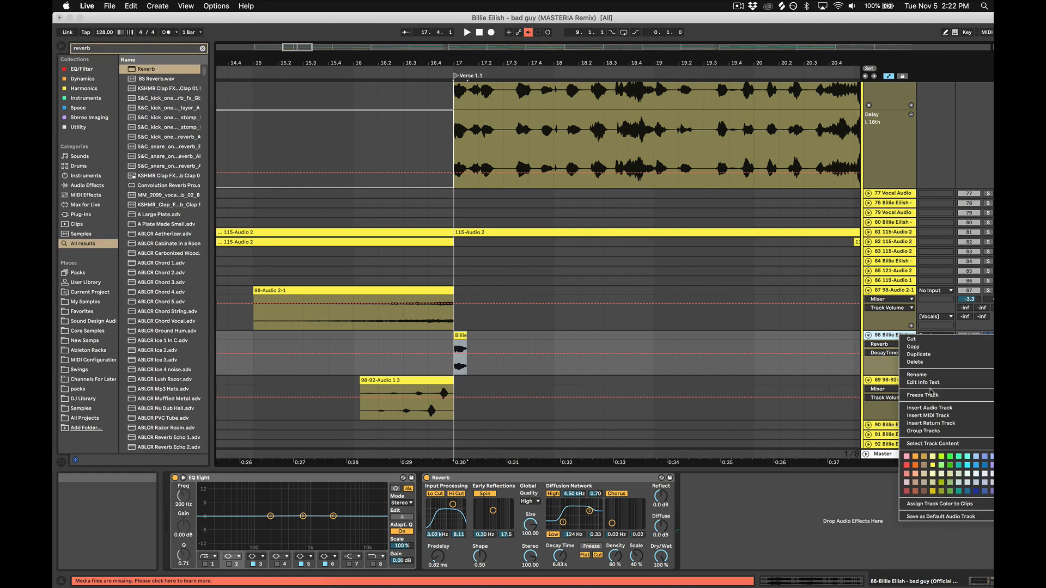
pyautogui.click(932, 395)
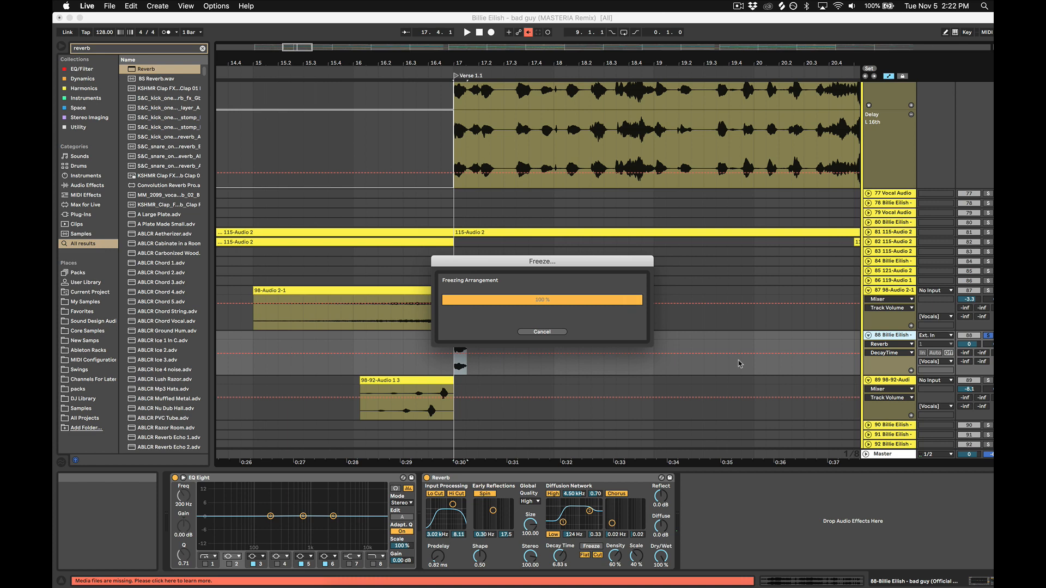
pyautogui.rightClick(892, 335)
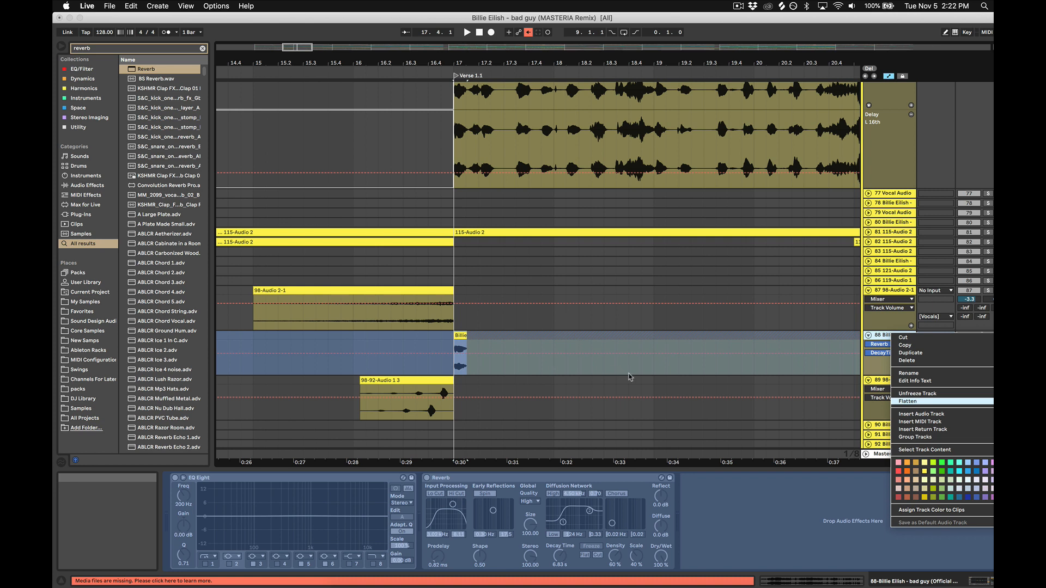
# Step: Split the reverb tail at bar 19, delete the initial word clip and trim the first tail piece to 17.2.1–18.1.1
pyautogui.click(654, 370)
pyautogui.press('super+e')
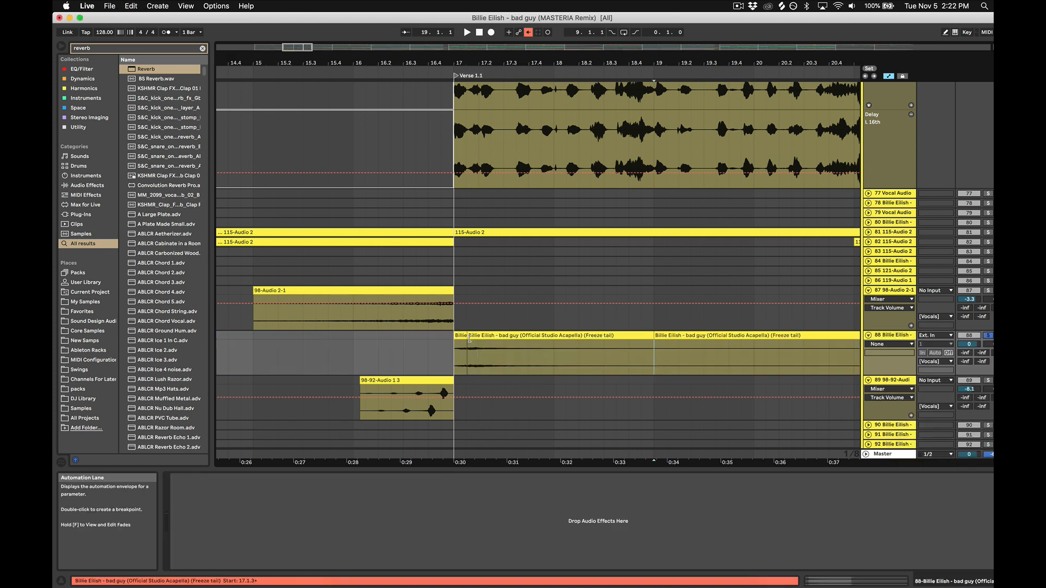
pyautogui.moveTo(468, 337); pyautogui.dragTo(477, 339)
pyautogui.click(461, 335)
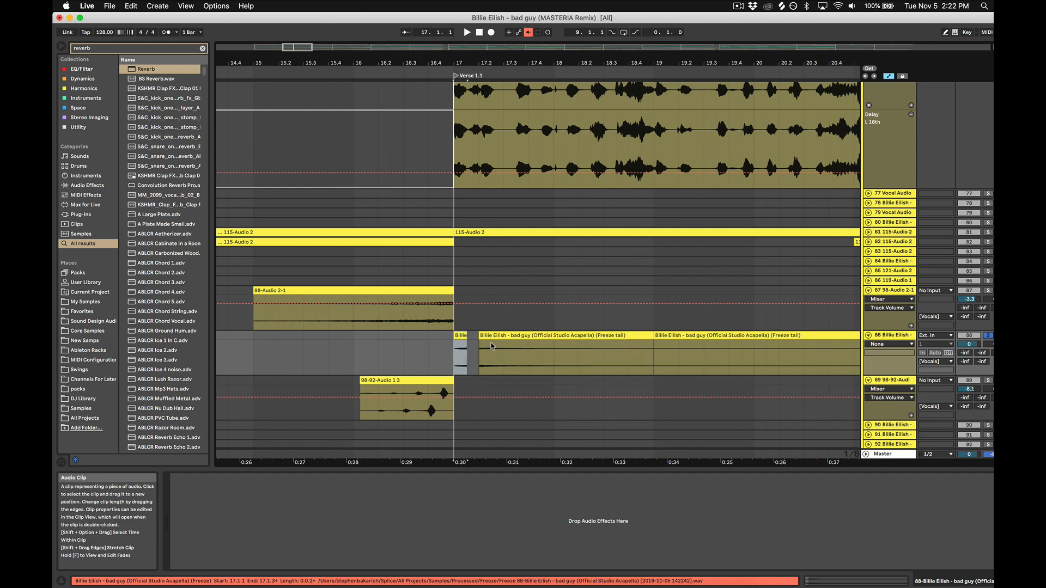
pyautogui.press('Delete')
pyautogui.moveTo(653, 336); pyautogui.dragTo(554, 341)
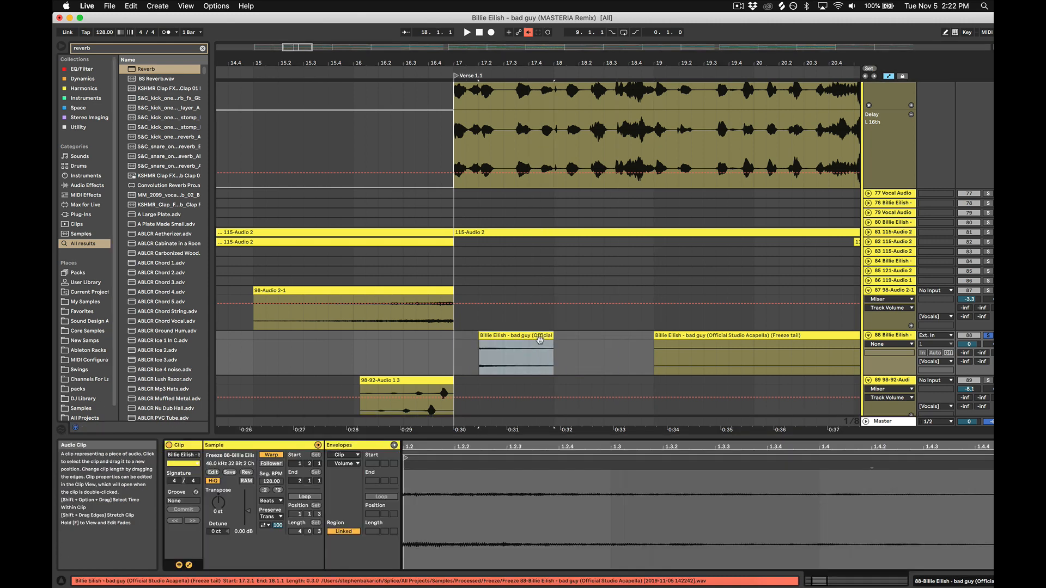
# Step: Reverse the trimmed reverb tail, move it to end at the start of Verse 1.1 and play it
pyautogui.click(247, 473)
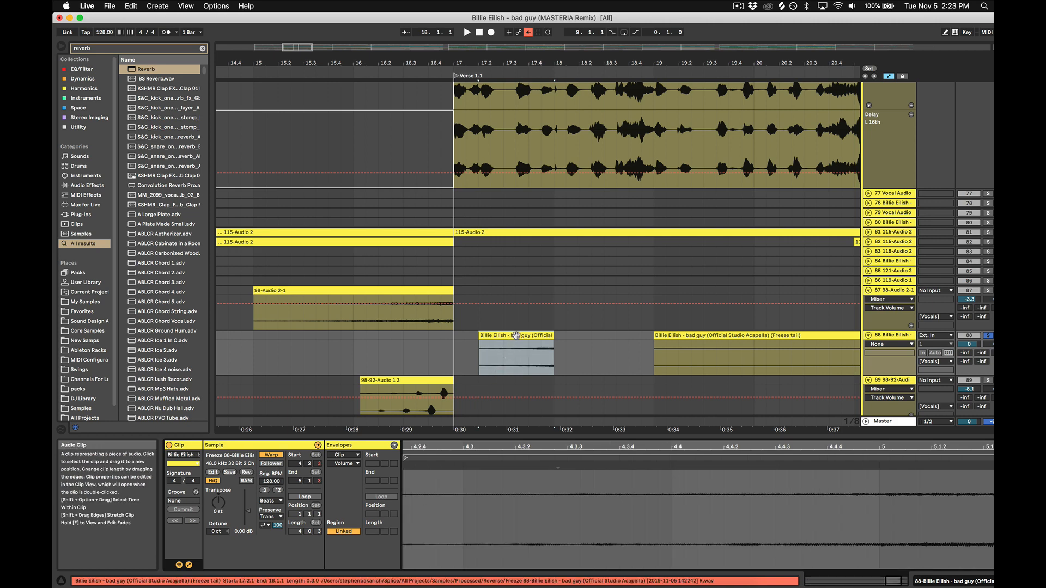
pyautogui.moveTo(523, 355); pyautogui.dragTo(423, 355)
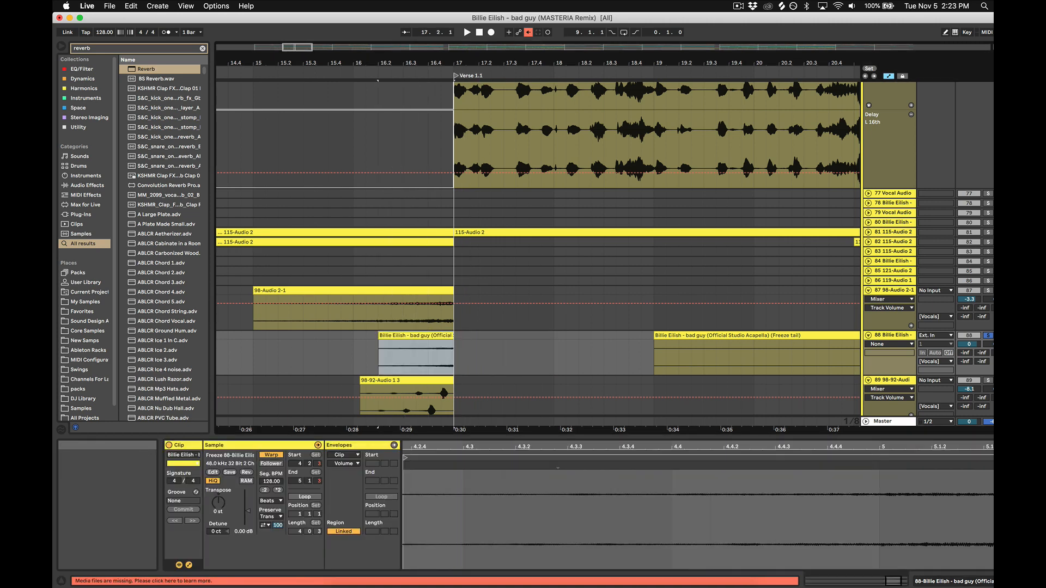
pyautogui.press('space')
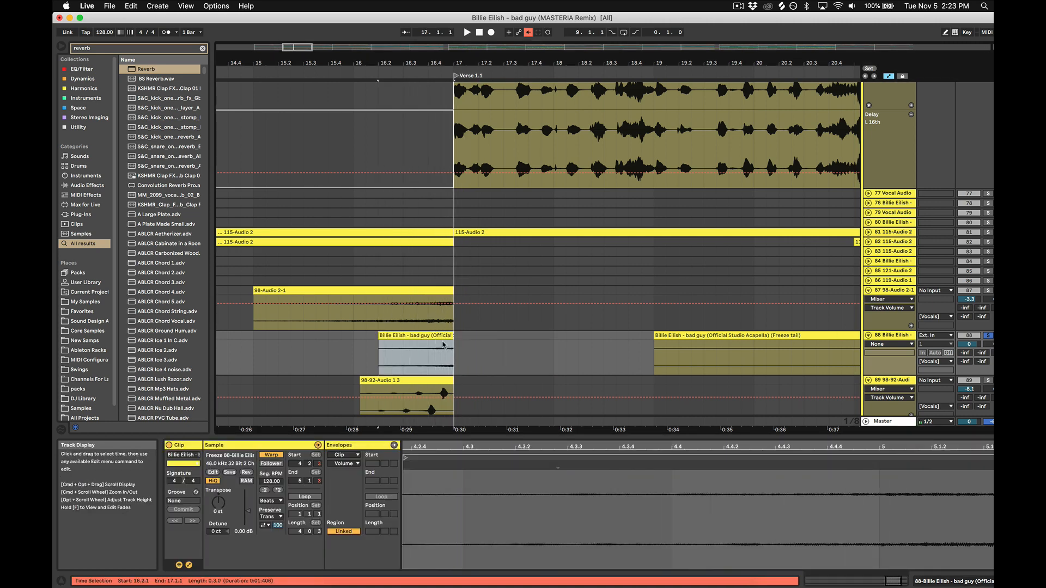
# Step: Delete the reversed reverb clip and the demonstration track that holds it
pyautogui.click(975, 354)
pyautogui.click(903, 338)
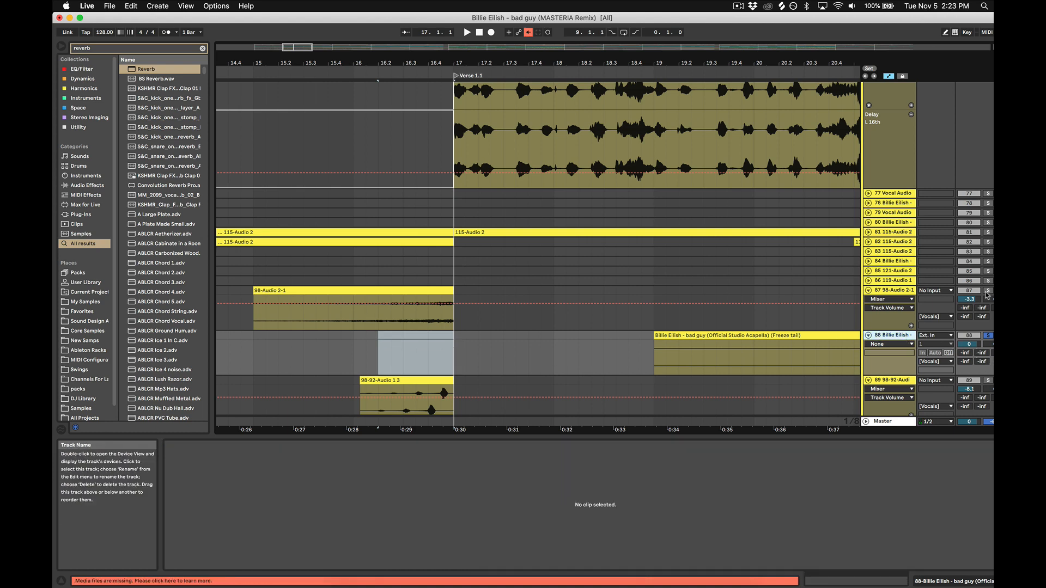
pyautogui.press('Delete')
# Step: Solo and play the 98-Audio 2-1, 98-92-Audi and 76 Vocal Audio tracks in turn around the start of Verse 1.1
pyautogui.click(988, 292)
pyautogui.press('space')
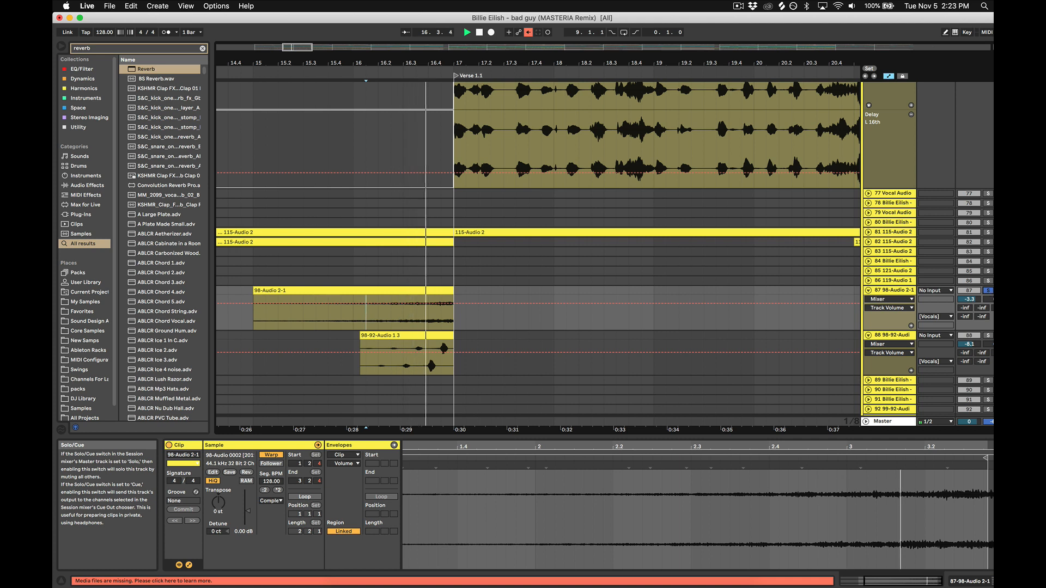
pyautogui.click(988, 337)
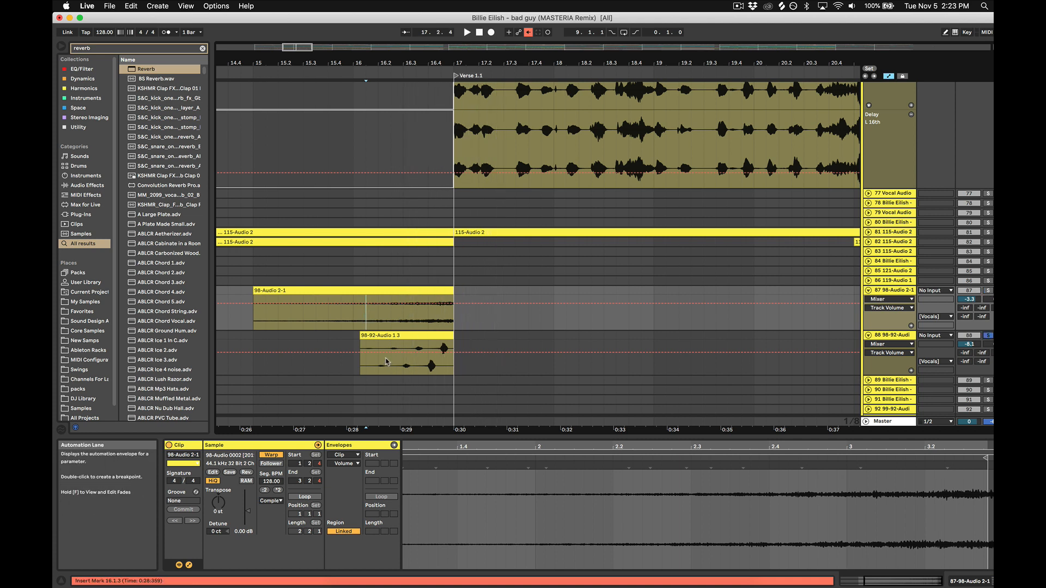
pyautogui.click(396, 344)
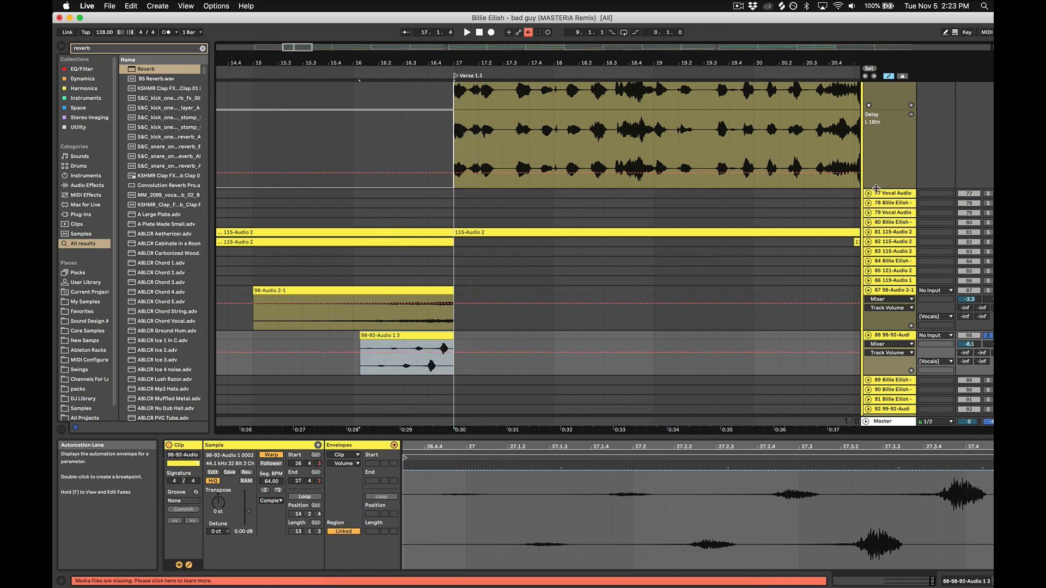
pyautogui.scroll(3, 876, 188)
pyautogui.click(988, 114)
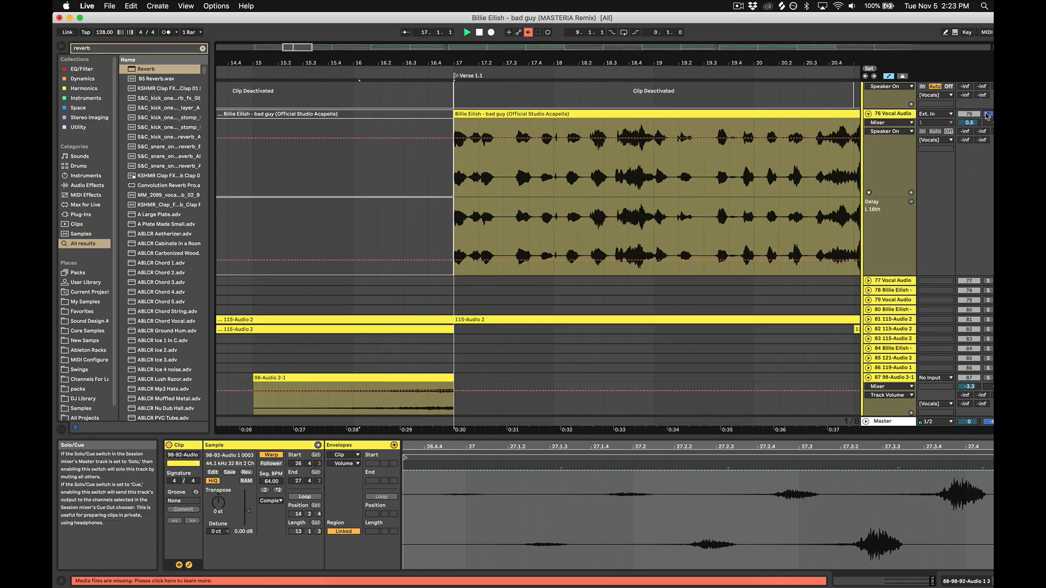
# Step: Stop playback, select the 98-92-Audio clip just before Verse 1.2 and solo its track
pyautogui.press('space')
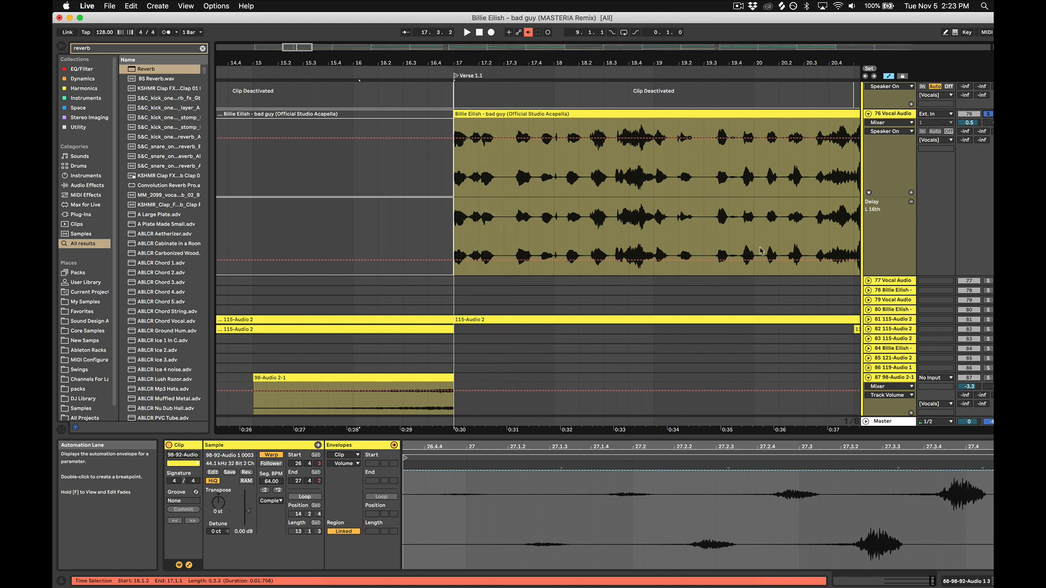
pyautogui.scroll(-2, 548, 382)
pyautogui.click(429, 407)
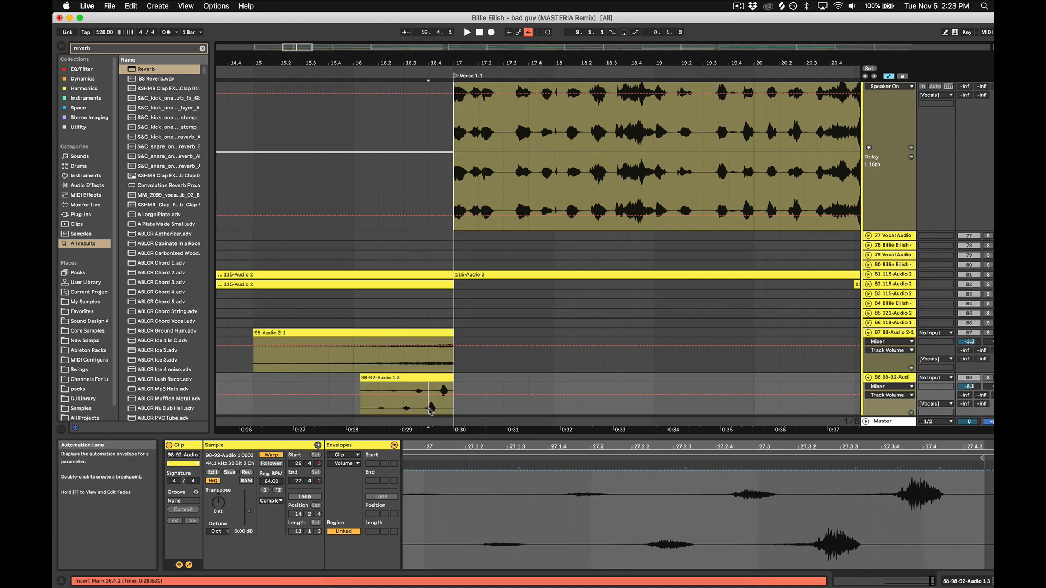
pyautogui.scroll(-1, 451, 413)
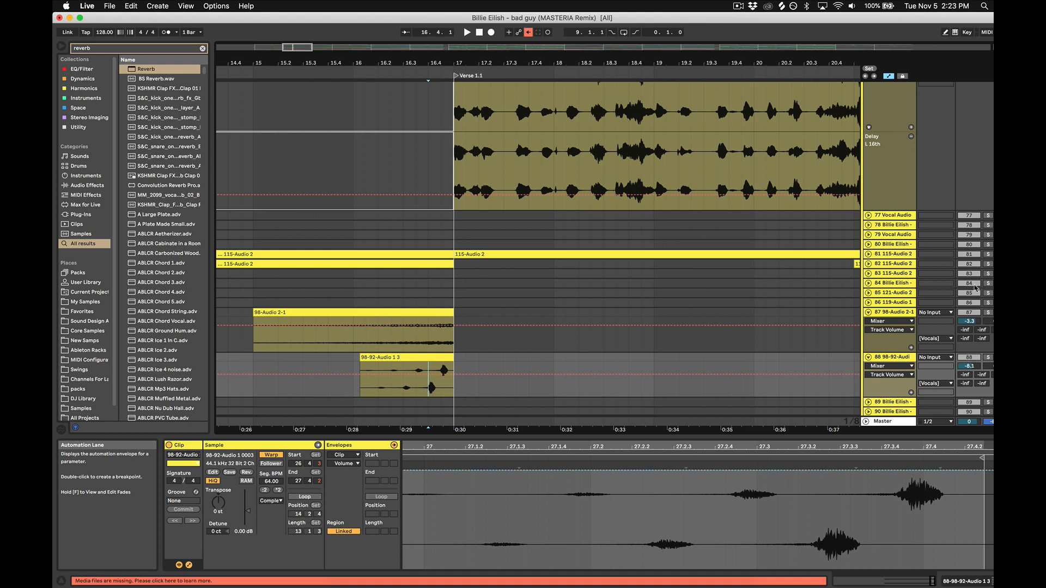
pyautogui.moveTo(485, 62); pyautogui.dragTo(485, 108)
pyautogui.click(764, 376)
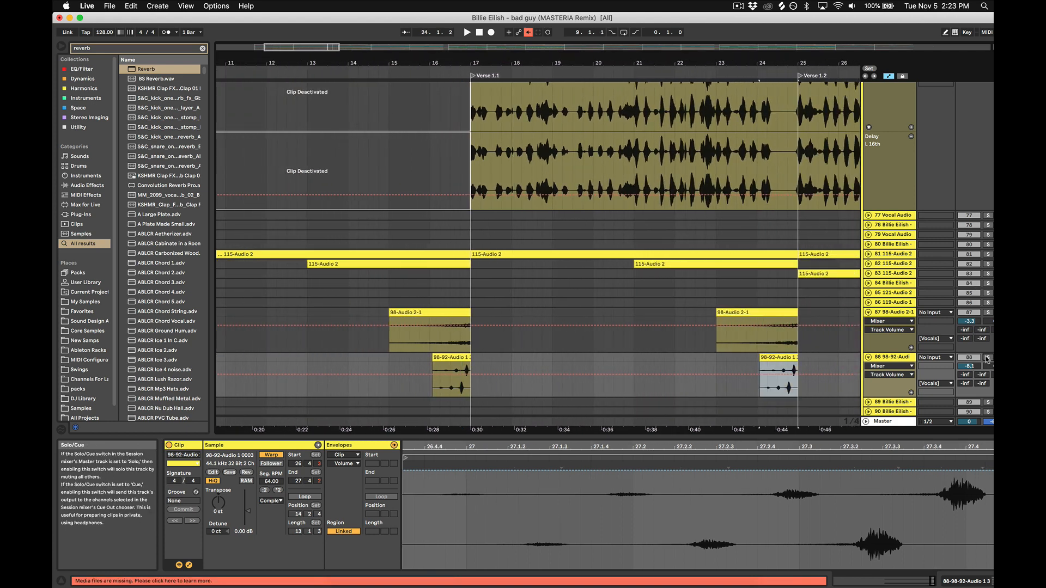
# Step: Play the 76 Vocal Audio track from the start of Verse 1.2 at 25.1.1
pyautogui.scroll(5, 989, 245)
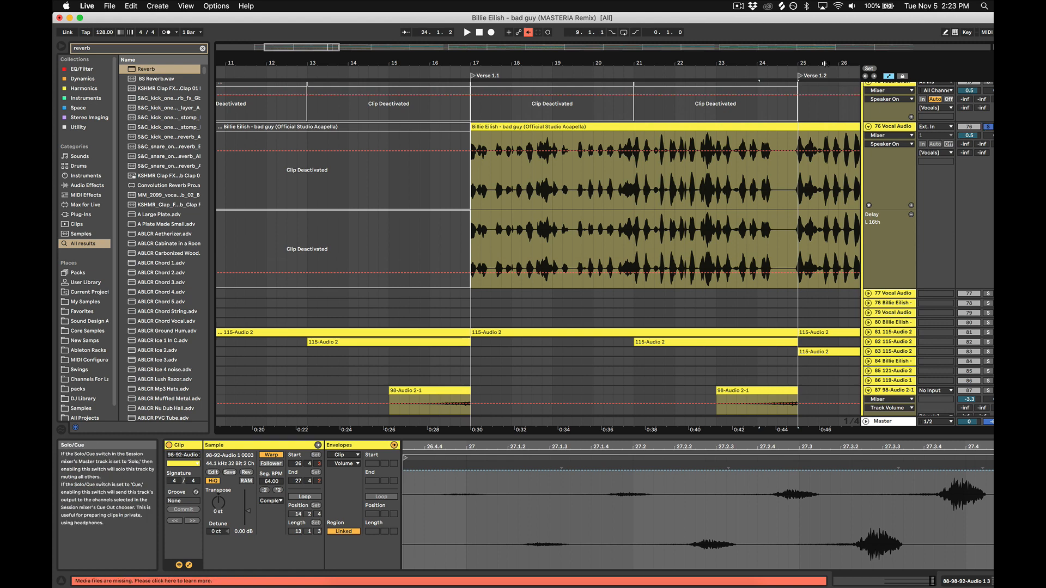
pyautogui.moveTo(824, 63); pyautogui.dragTo(689, 41)
pyautogui.click(699, 105)
pyautogui.press('space')
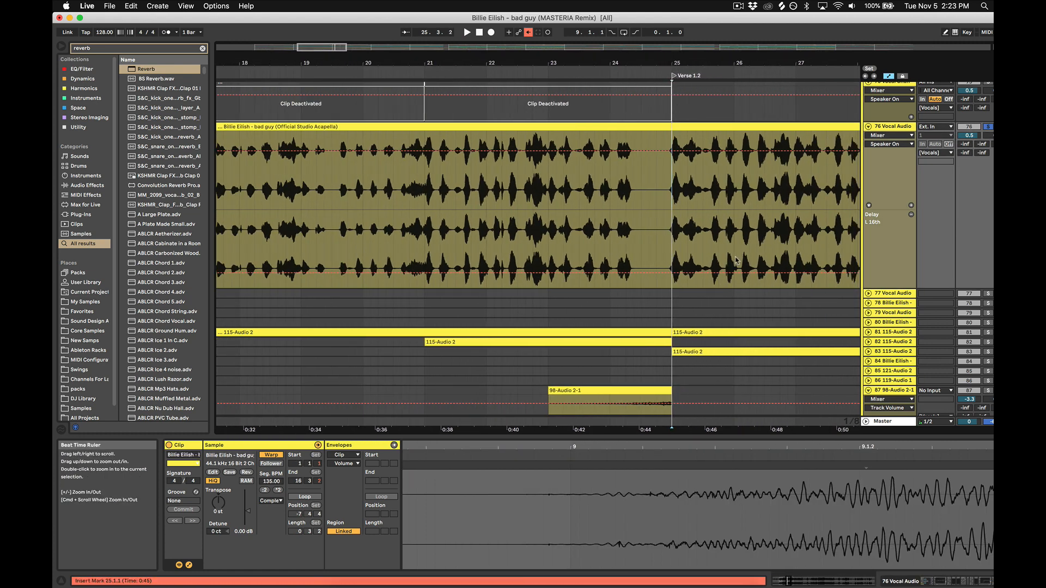
# Step: Play the soloed 98-92-Audio clip that leads into Verse 1.2 from its beginning
pyautogui.scroll(-8, 735, 260)
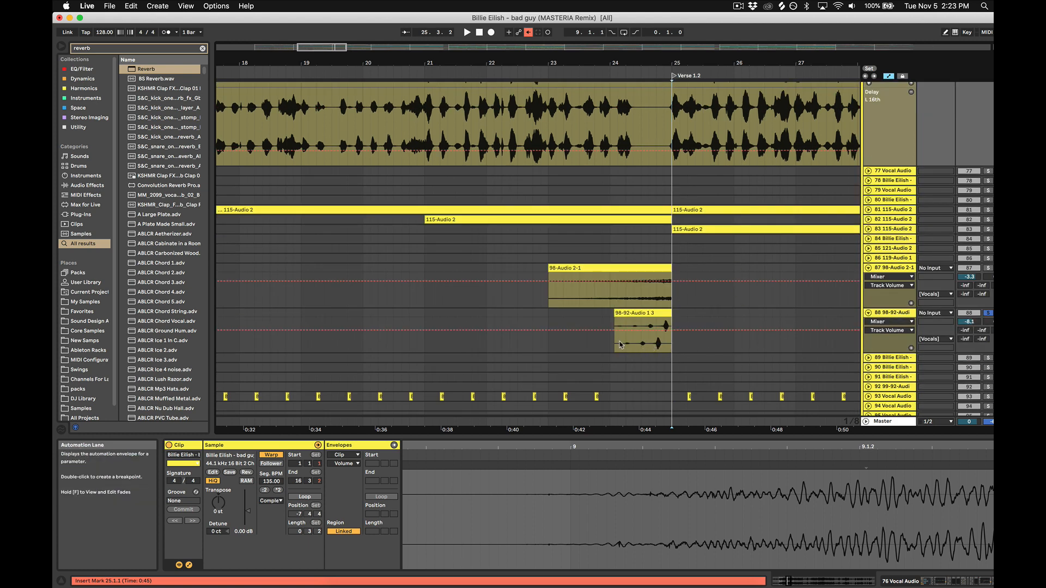
pyautogui.click(628, 342)
pyautogui.press('space')
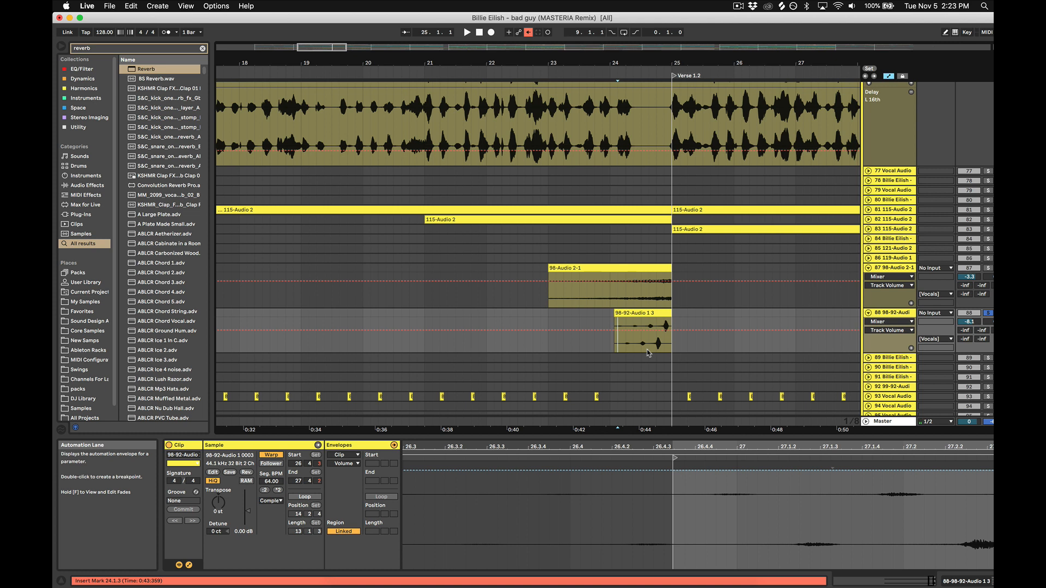
pyautogui.click(676, 350)
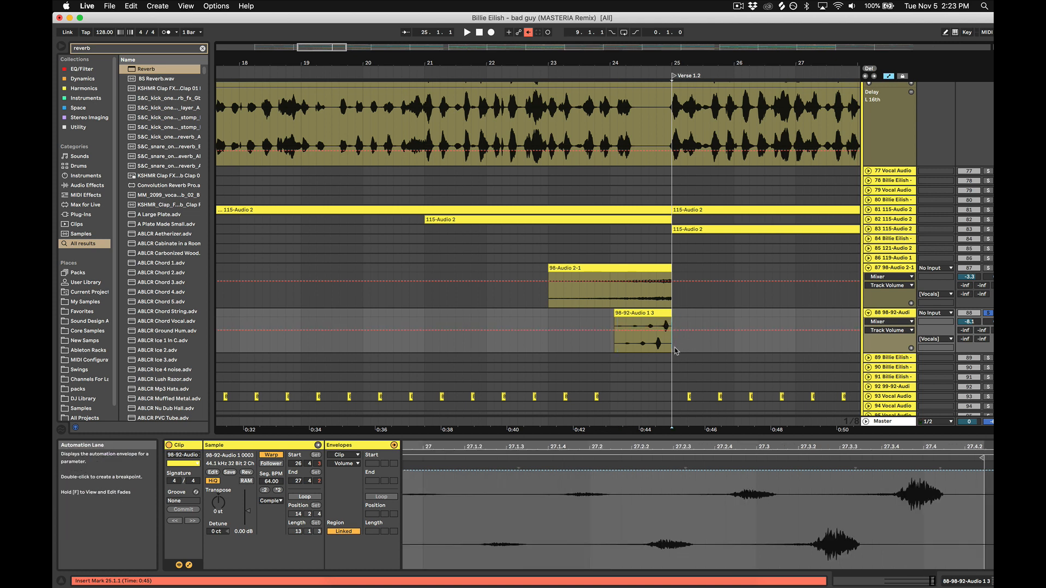
pyautogui.click(641, 313)
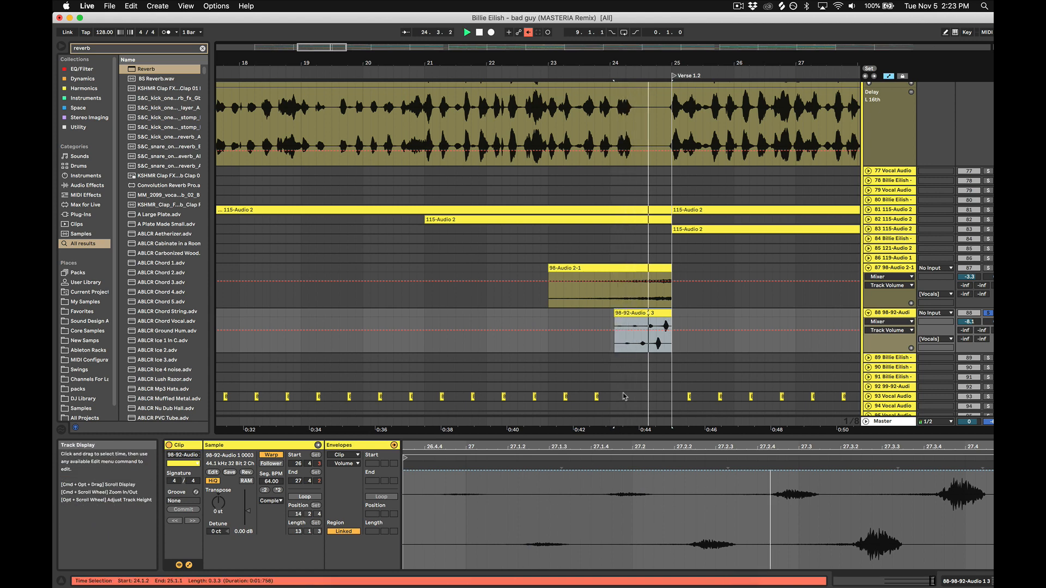
pyautogui.press('space')
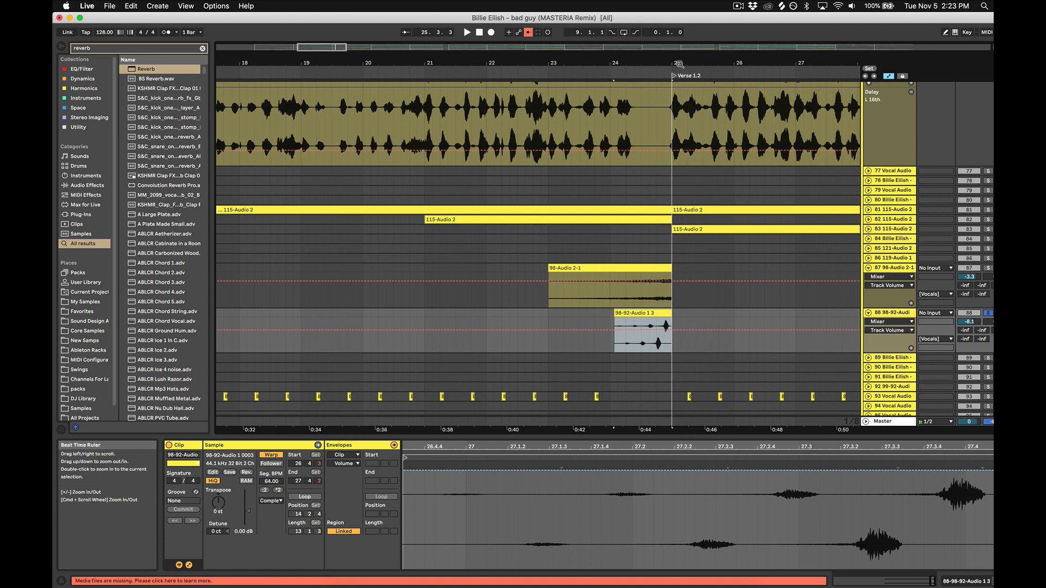
# Step: Unfold the three 115-Audio 2 tracks, 81, 82 and 83, to show their waveforms across both verses
pyautogui.moveTo(679, 64)
pyautogui.mouseDown()
pyautogui.moveTo(562, 54)
pyautogui.moveTo(561, 42)
pyautogui.mouseUp()
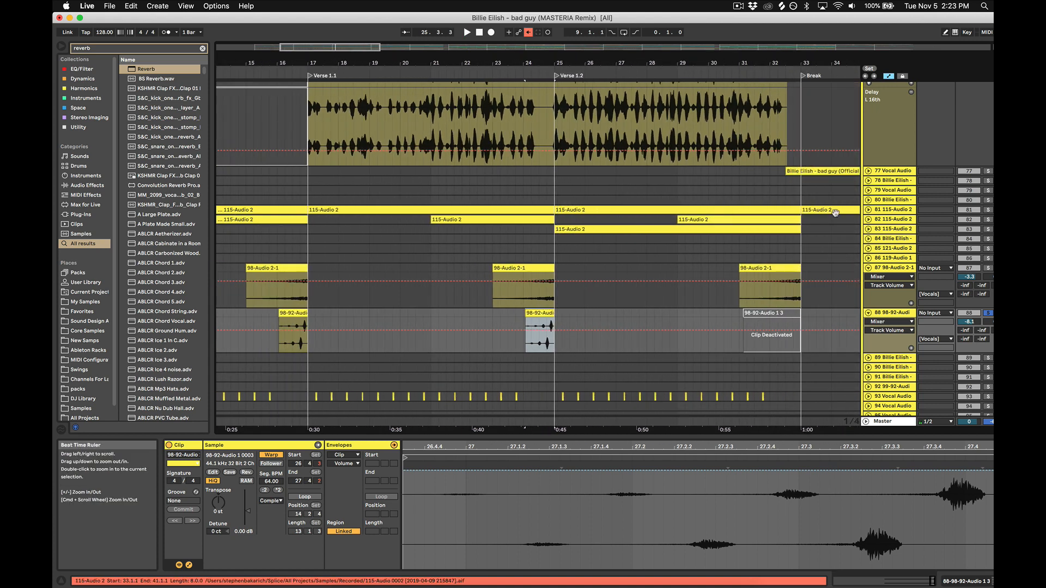
pyautogui.click(869, 209)
pyautogui.click(869, 255)
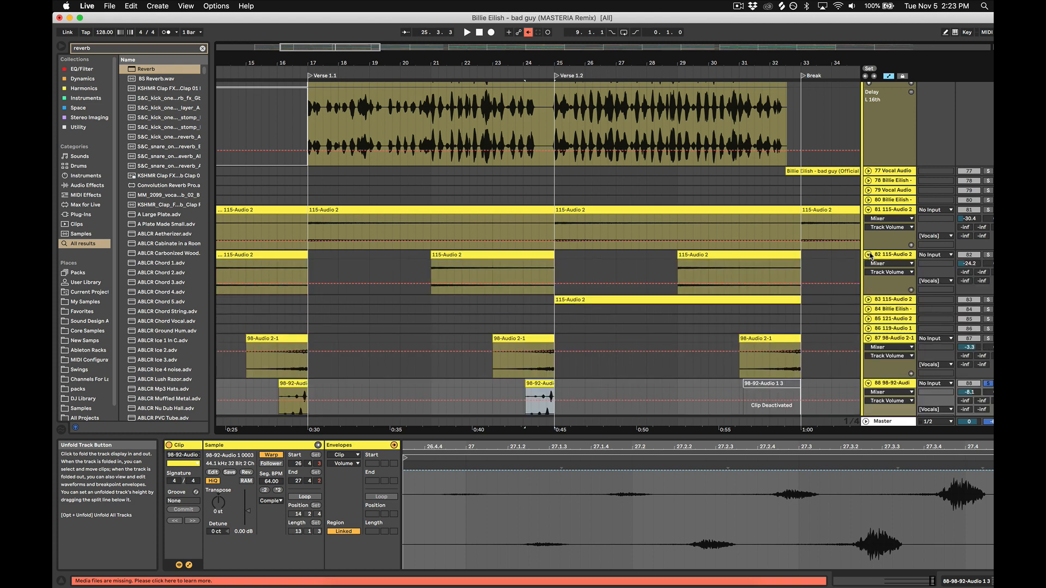
pyautogui.click(869, 300)
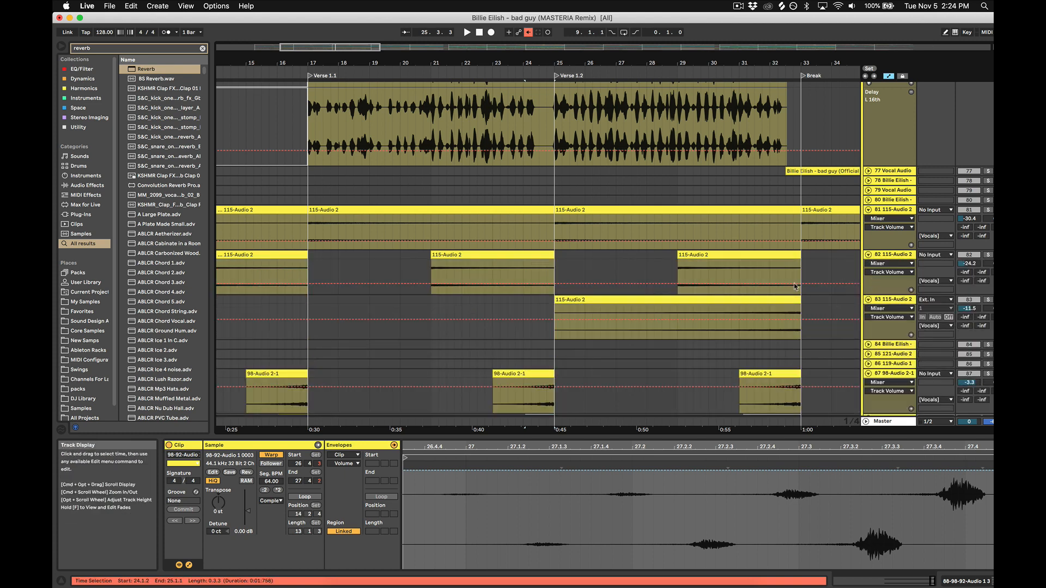
# Step: Play the vocals from 20.3.1, then solo track 82 and play its 115-Audio 2 clip at bar 21
pyautogui.click(415, 276)
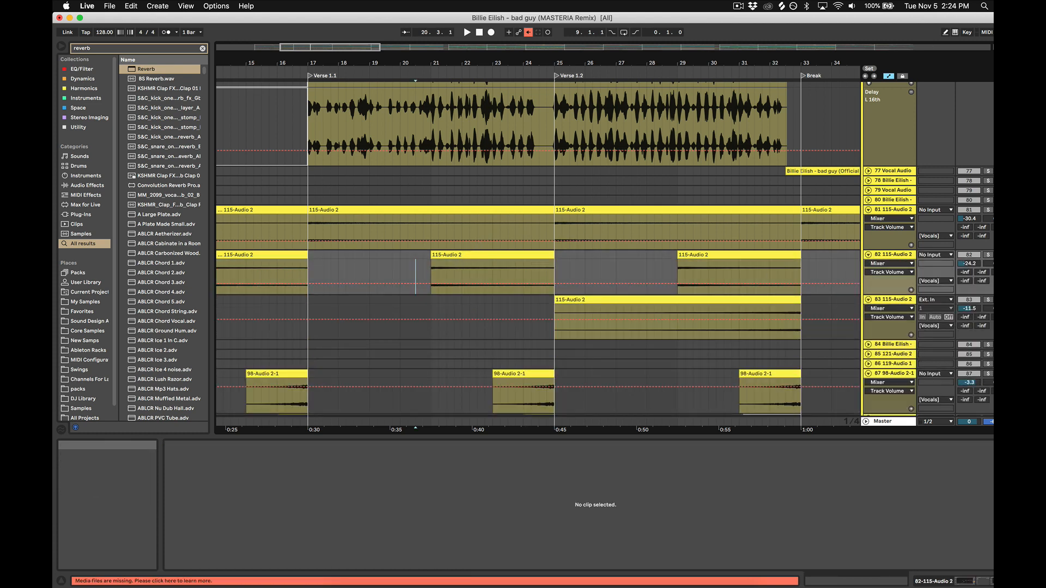
pyautogui.scroll(10, 540, 248)
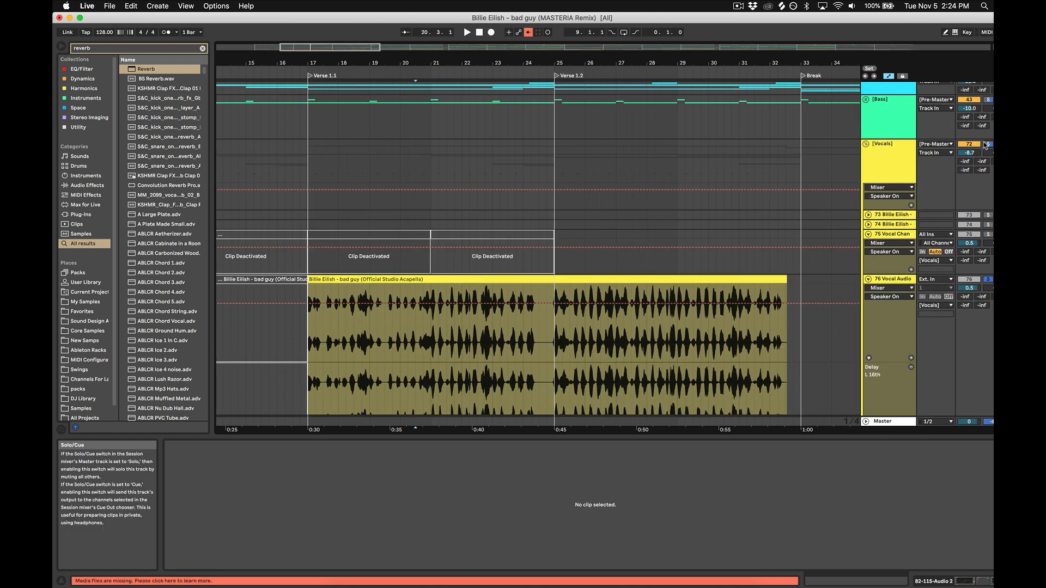
pyautogui.press('space')
pyautogui.scroll(-10, 724, 246)
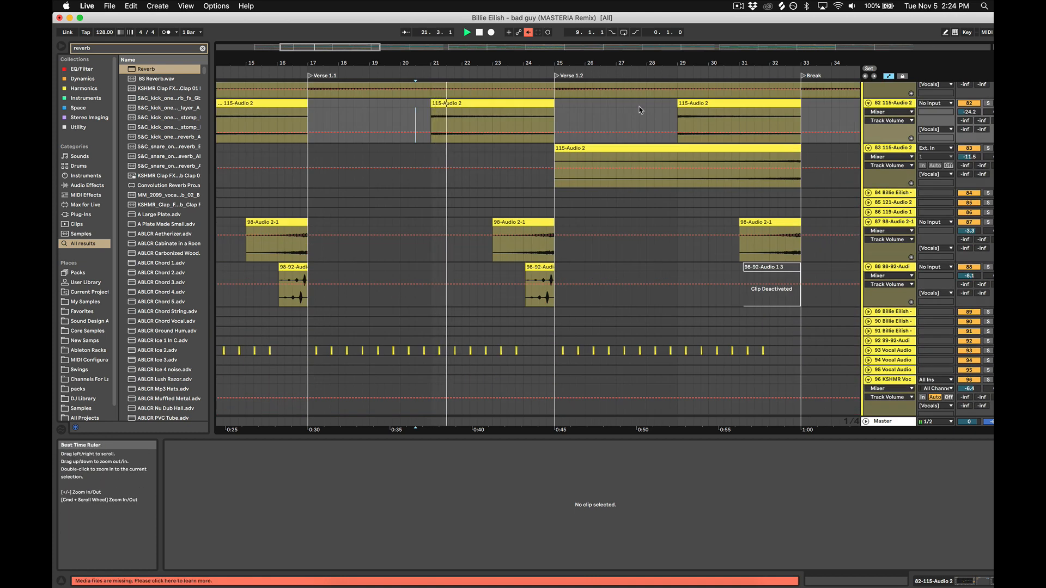
pyautogui.click(467, 104)
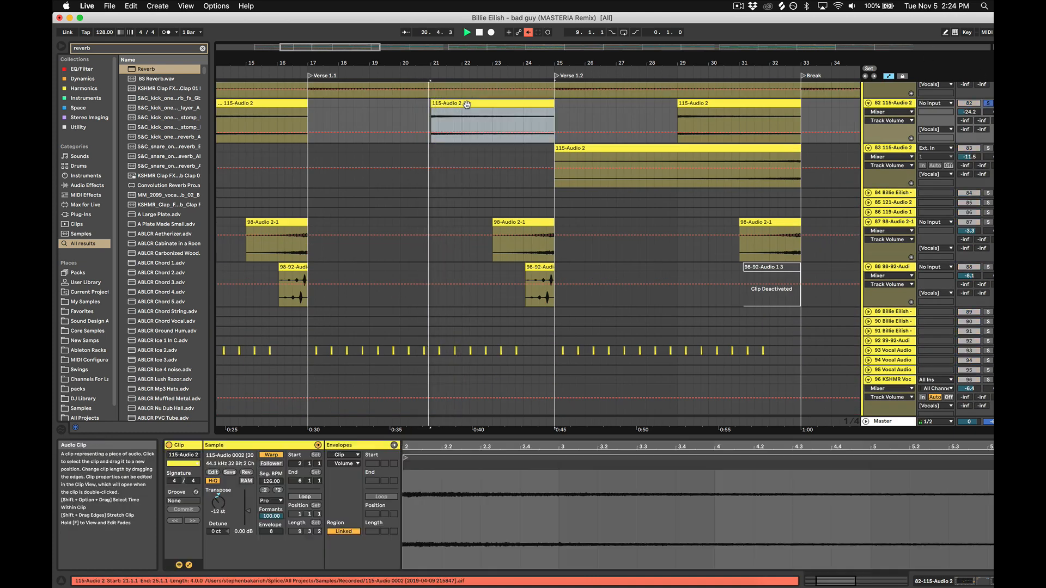
pyautogui.scroll(6, 973, 131)
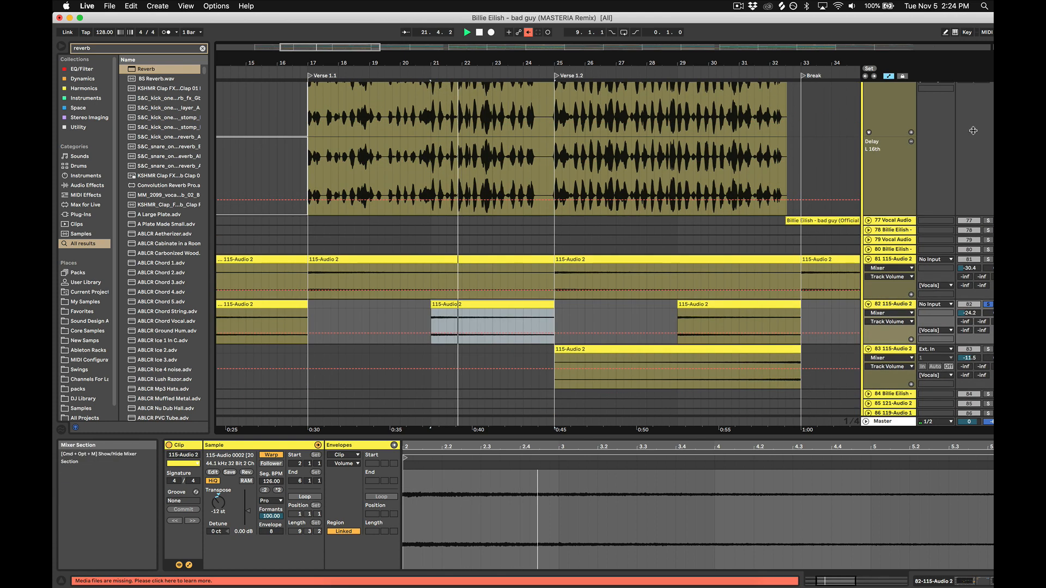
# Step: Play the full Vocals group together from bar 21, without soloing the 115-Audio 2 track
pyautogui.scroll(5, 988, 178)
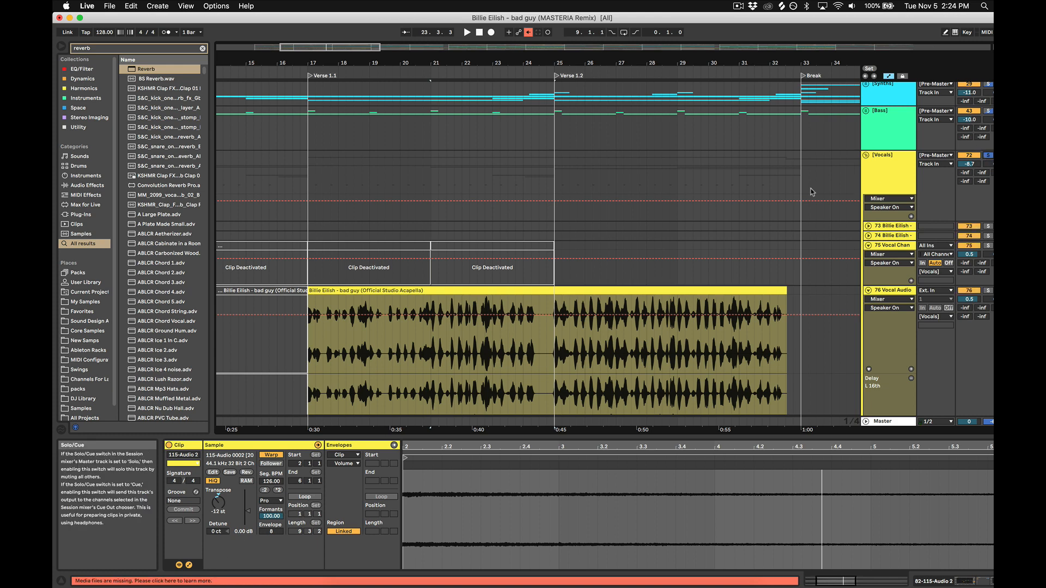
pyautogui.press('space')
pyautogui.scroll(-10, 719, 264)
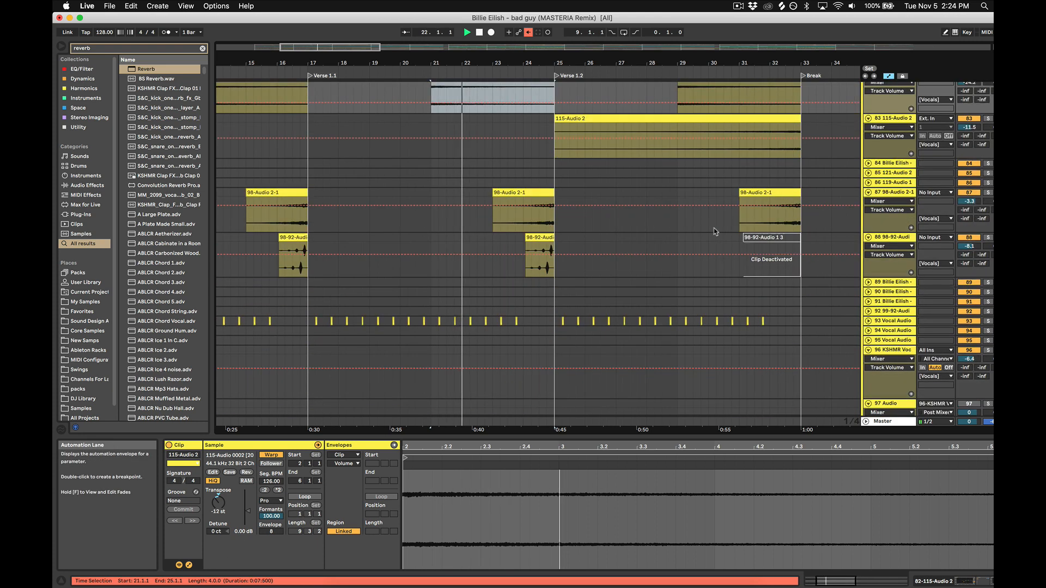
pyautogui.scroll(5, 714, 230)
# Step: Show the device chain of the 76 Vocal Audio track and examine its effects from OTT to Frequency Shifter
pyautogui.click(569, 134)
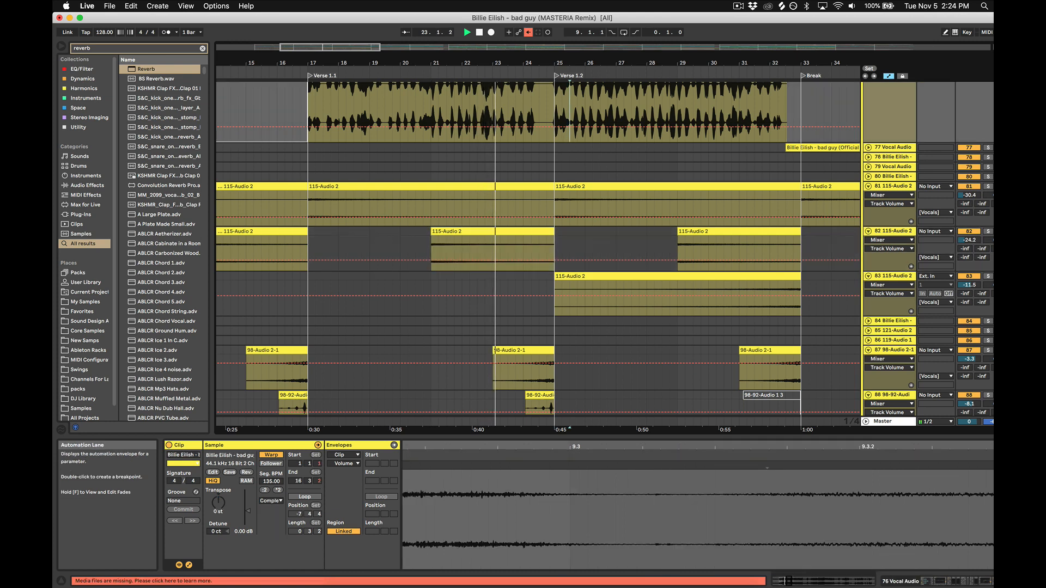
pyautogui.hotkey('shift', 'Tab')
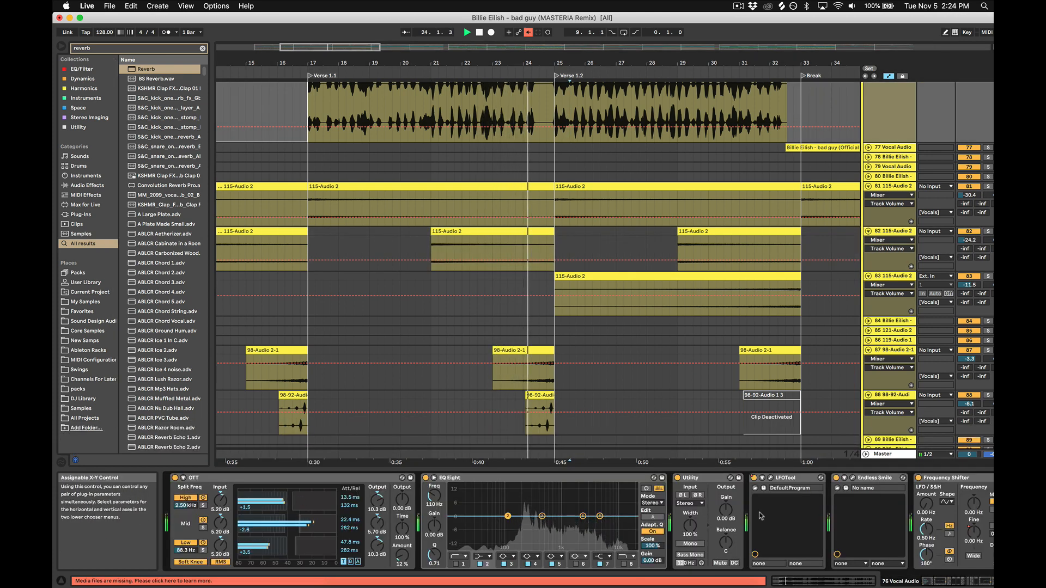
pyautogui.hscroll(5, 730, 528)
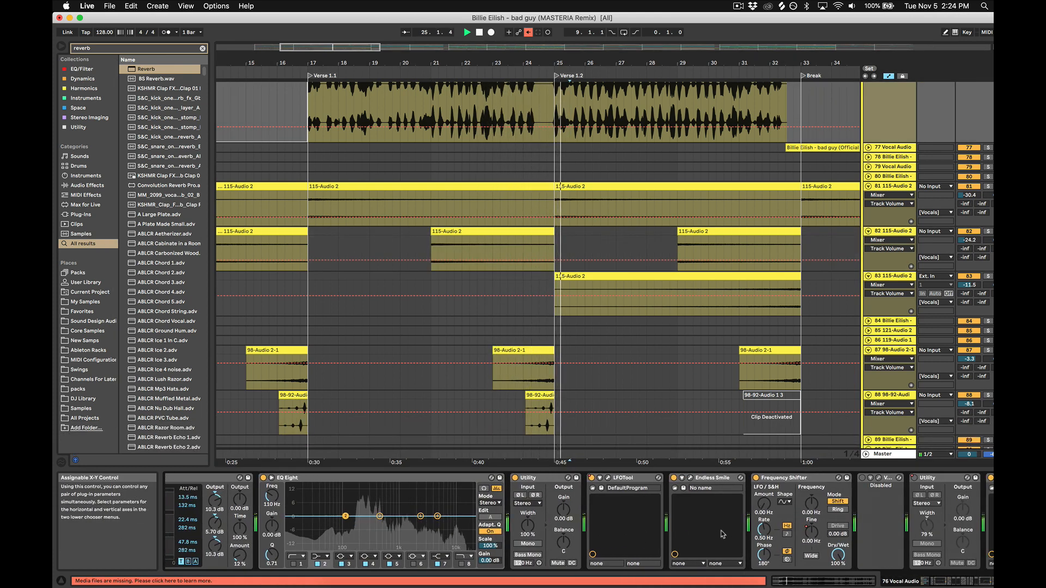
# Step: Look over the vocal tracks during playback and unfold the 77 Vocal Audio track
pyautogui.scroll(6, 716, 338)
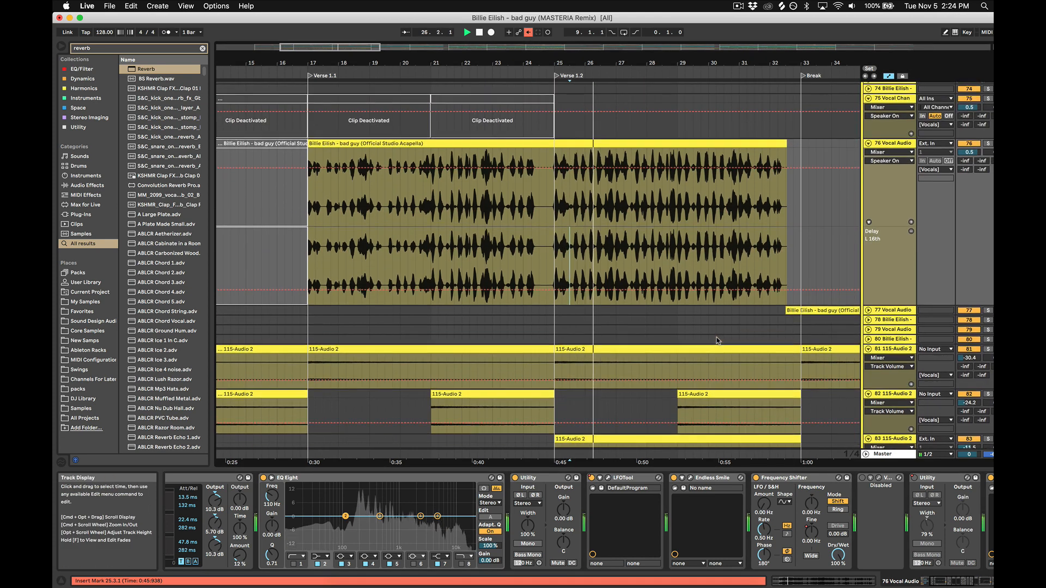
pyautogui.scroll(-4, 717, 340)
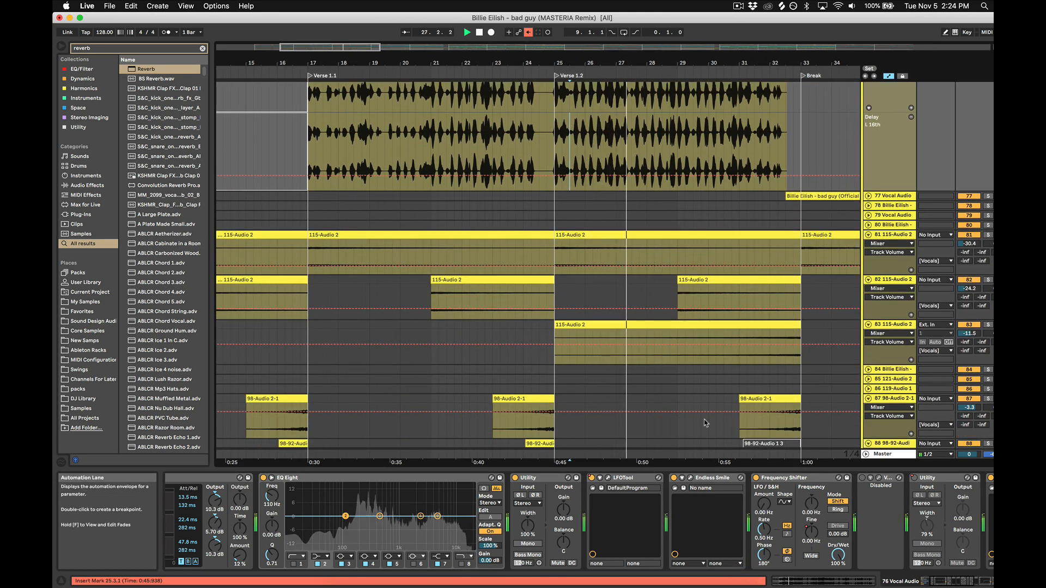
pyautogui.scroll(-6, 717, 420)
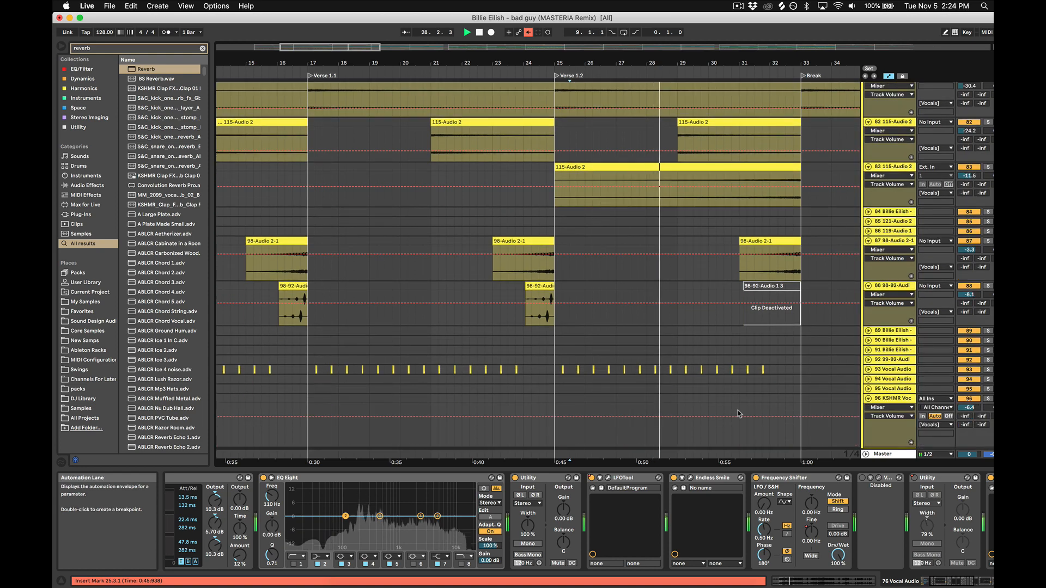
pyautogui.scroll(2, 739, 414)
pyautogui.scroll(-3, 832, 340)
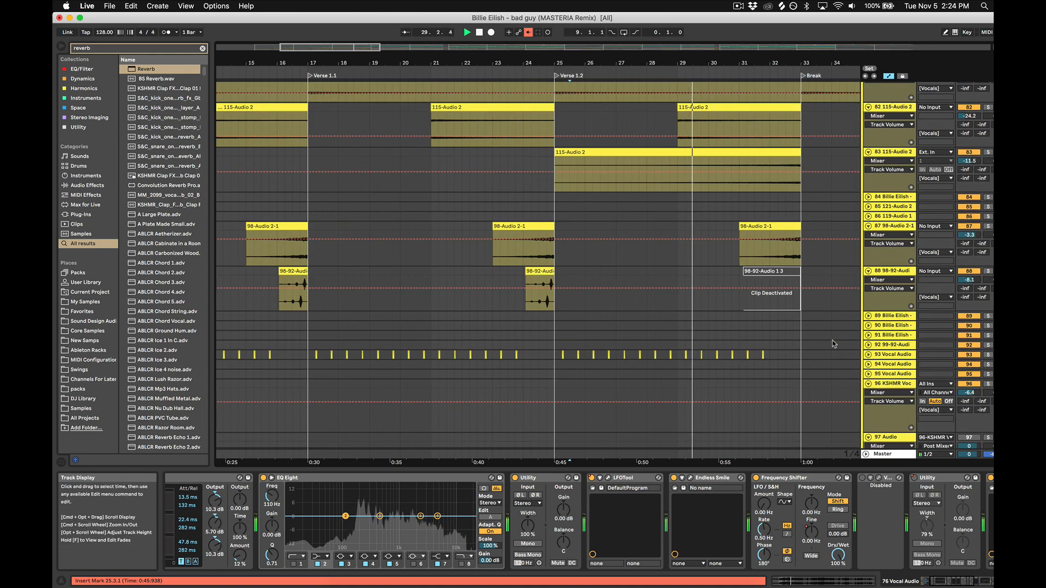
pyautogui.scroll(10, 832, 344)
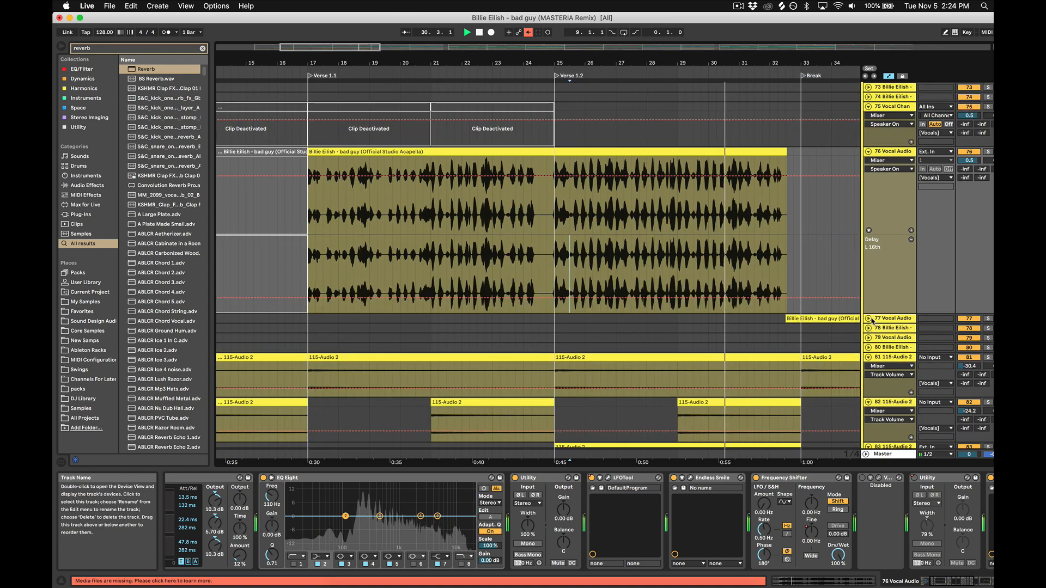
pyautogui.click(869, 318)
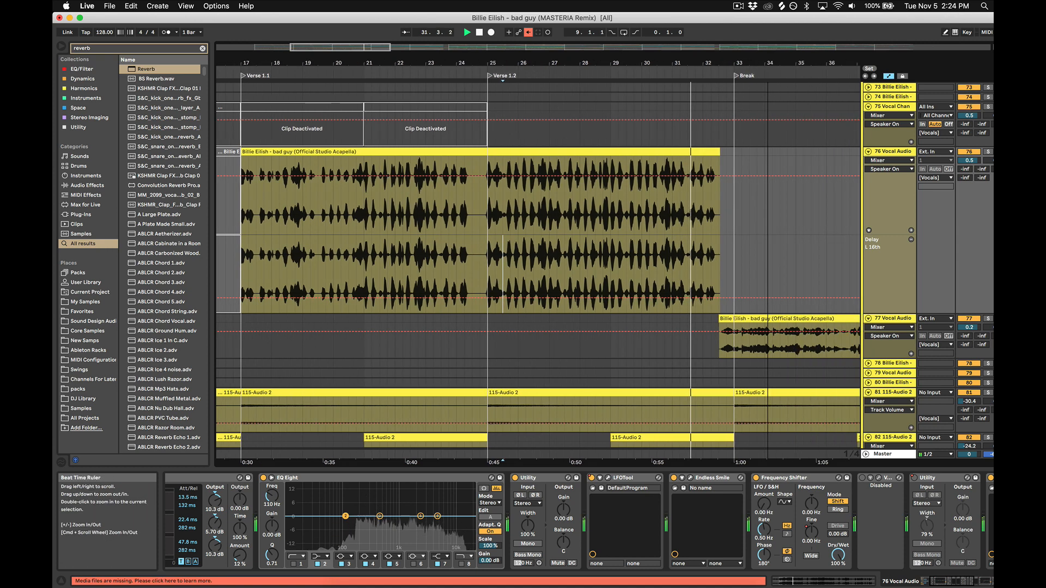
# Step: Play the vocals on the 77 Vocal Audio track from the start of the Build at 41.1.1
pyautogui.moveTo(767, 63); pyautogui.dragTo(498, 63)
pyautogui.scroll(-3, 592, 202)
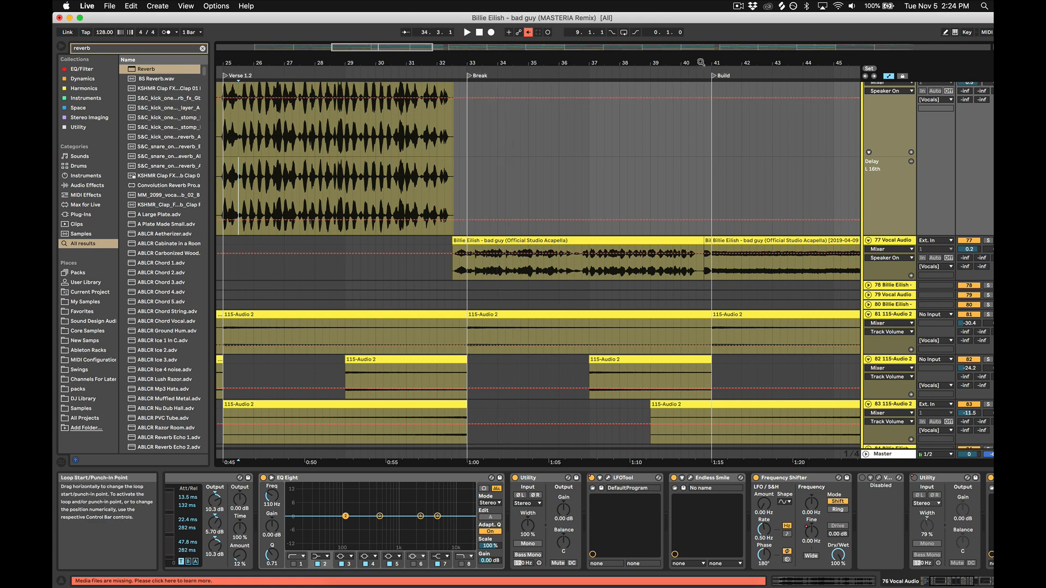
pyautogui.moveTo(708, 63); pyautogui.dragTo(564, 63)
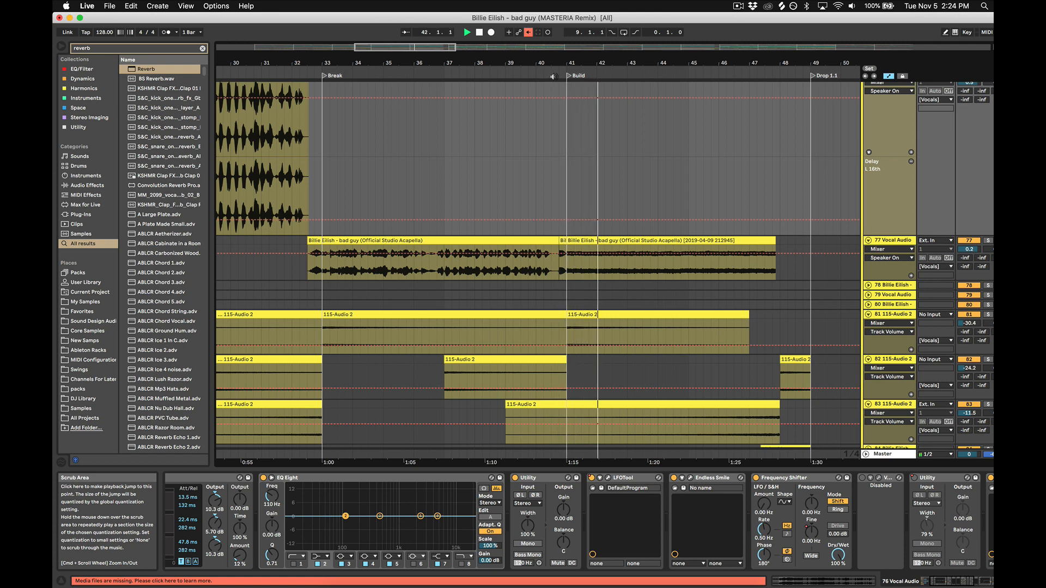
pyautogui.click(566, 268)
pyautogui.press('space')
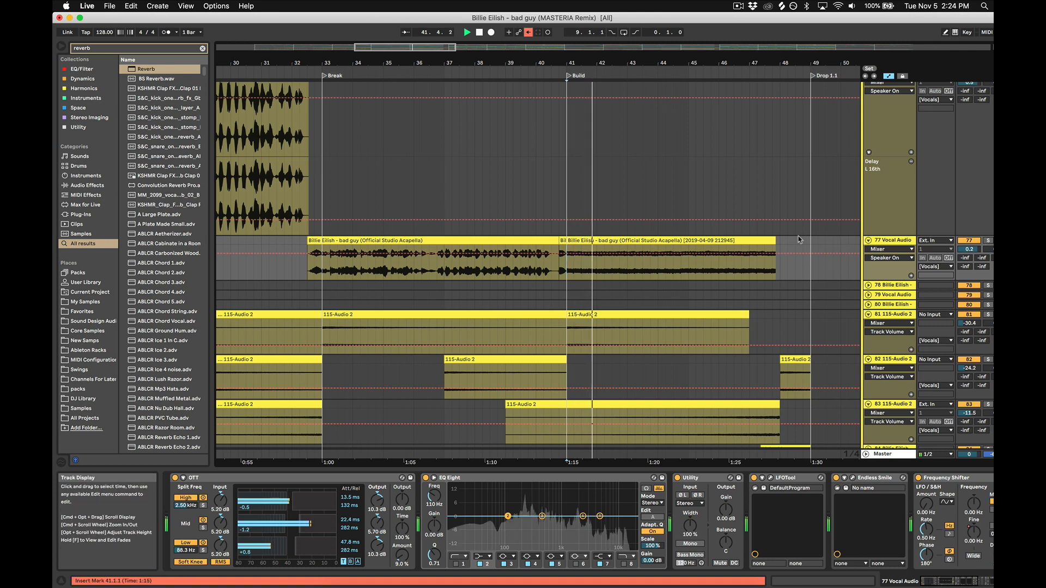
# Step: Open the Build acapella clip on the 77 Vocal Audio track, solo the track and display the clip's transposition envelope
pyautogui.doubleClick(767, 240)
pyautogui.click(988, 241)
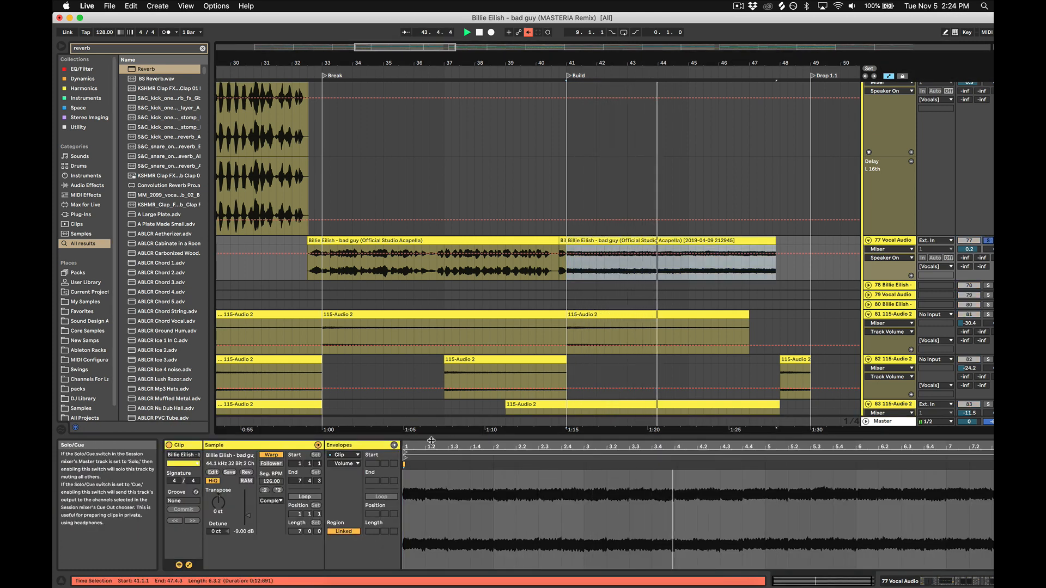
pyautogui.click(340, 464)
pyautogui.click(352, 479)
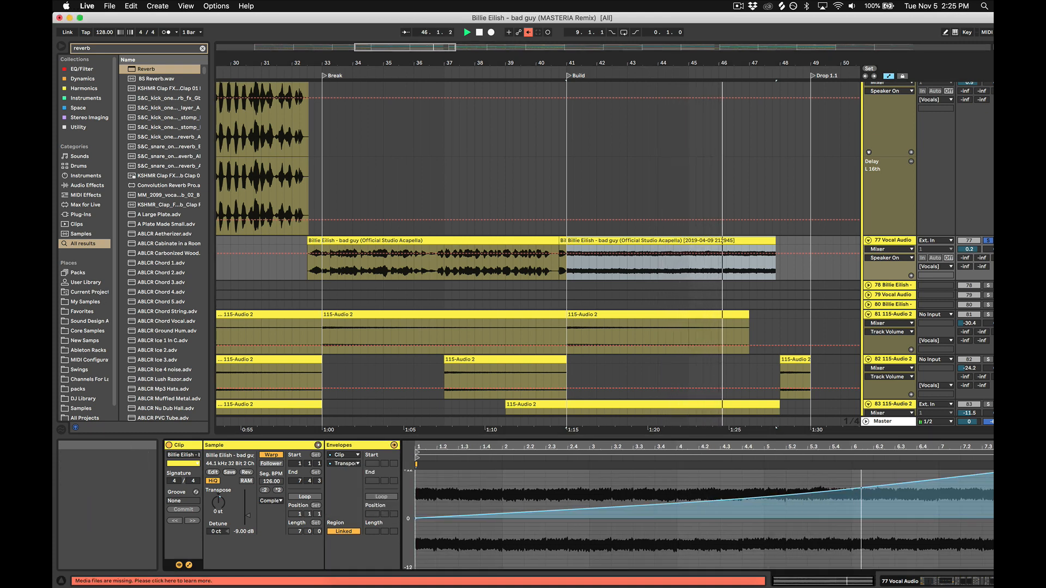
# Step: Extend the end of the Build acapella clip on the 77 Vocal Audio track to 48.1.1 and play back its ending
pyautogui.scroll(1, 702, 519)
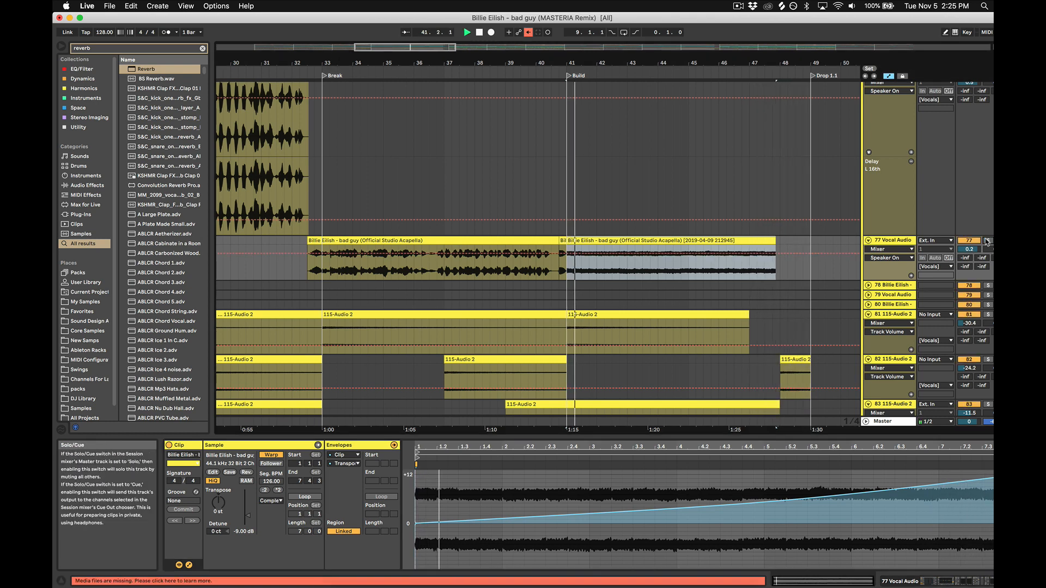
pyautogui.click(757, 261)
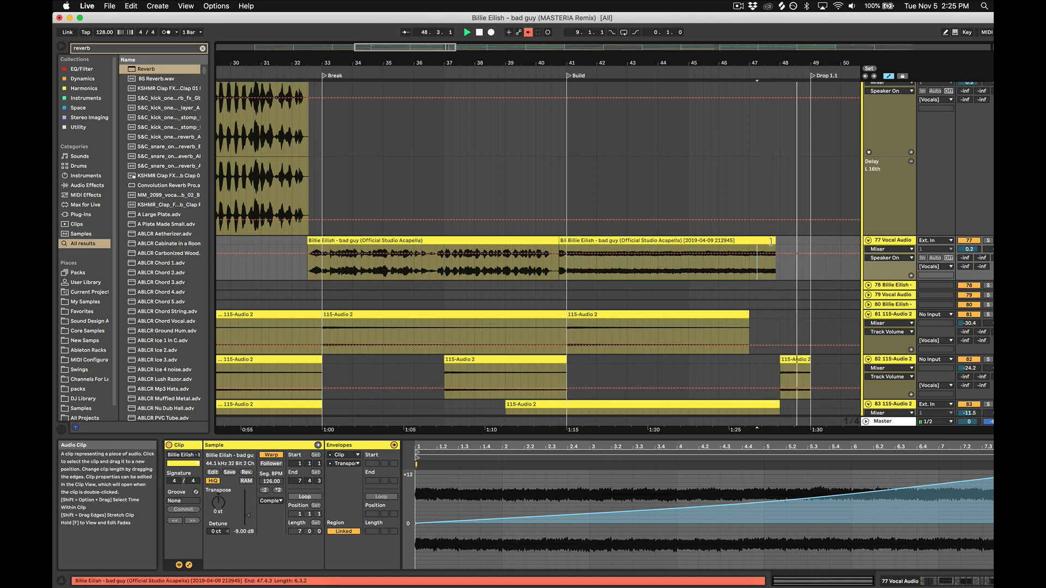
pyautogui.moveTo(770, 241); pyautogui.dragTo(779, 242)
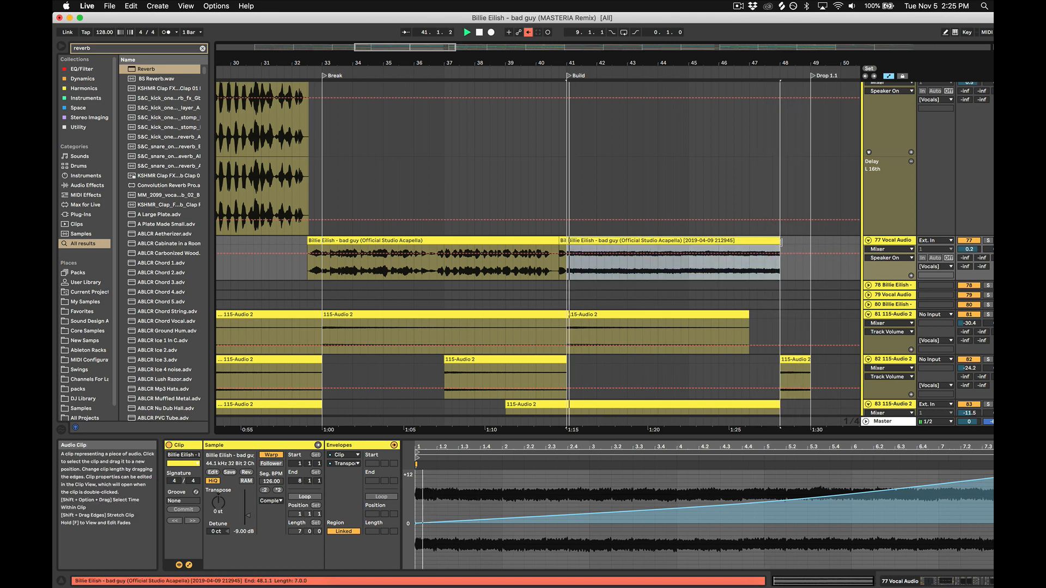
pyautogui.click(764, 269)
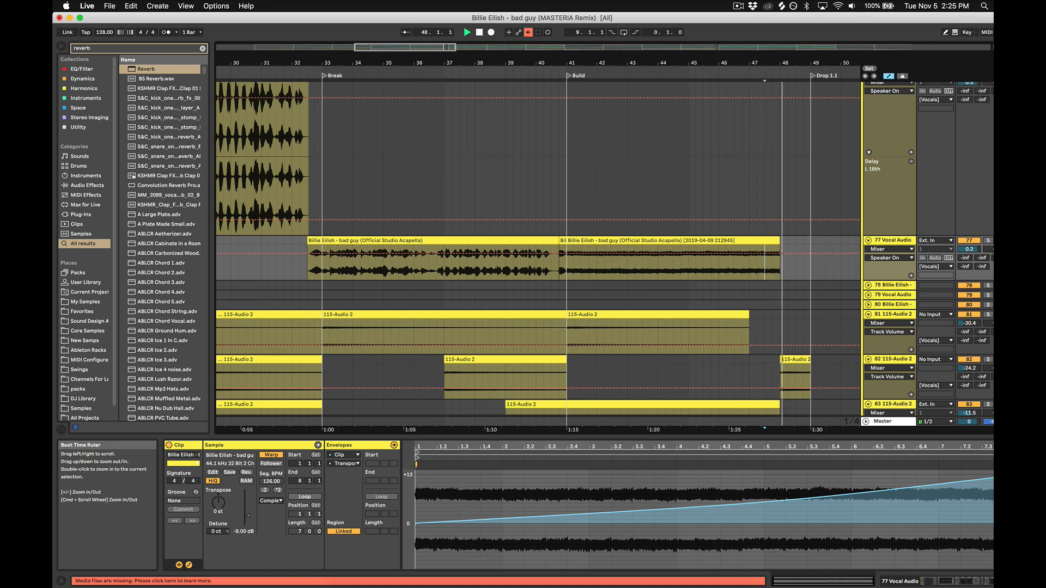
pyautogui.moveTo(773, 66)
pyautogui.mouseDown()
pyautogui.moveTo(737, 63)
pyautogui.moveTo(737, 83)
pyautogui.mouseUp()
pyautogui.press('space')
pyautogui.press('space')
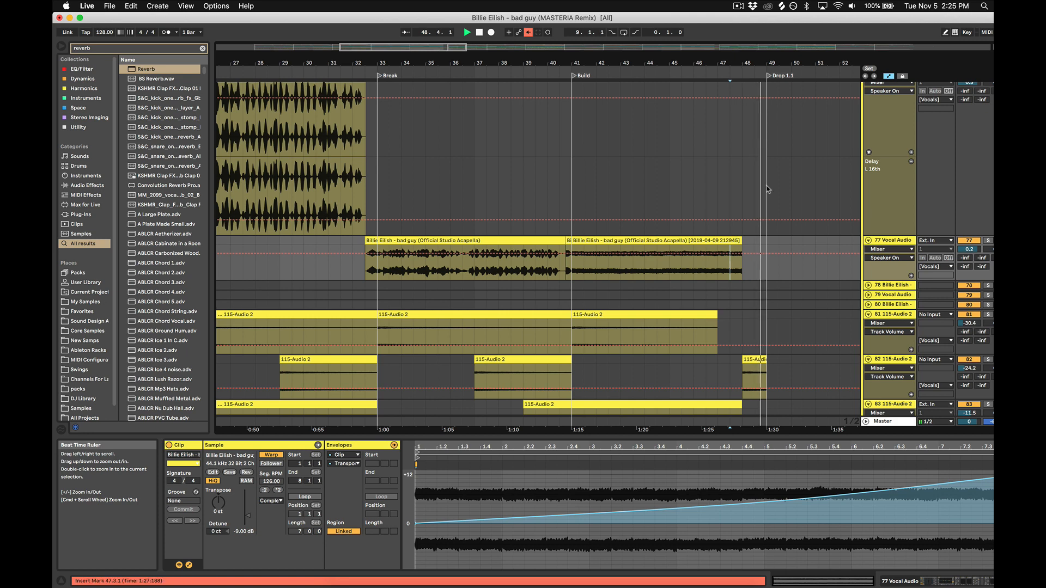
# Step: Solo the 83 and 82 115-Audio 2 tracks and play them from 47.1.1 into Drop 1.1
pyautogui.scroll(-5, 775, 252)
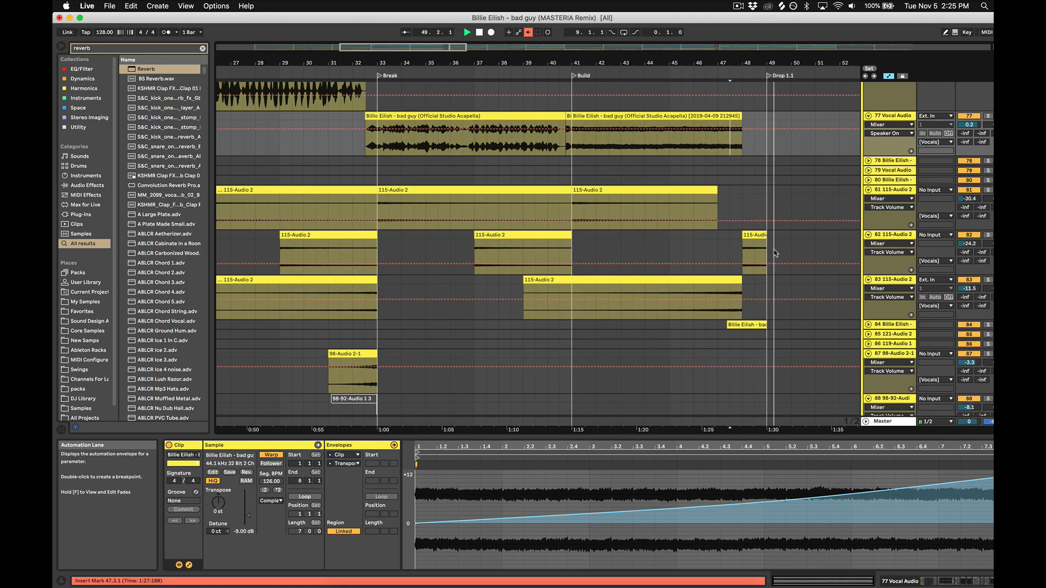
pyautogui.press('space')
pyautogui.click(719, 249)
pyautogui.click(987, 279)
pyautogui.press('space')
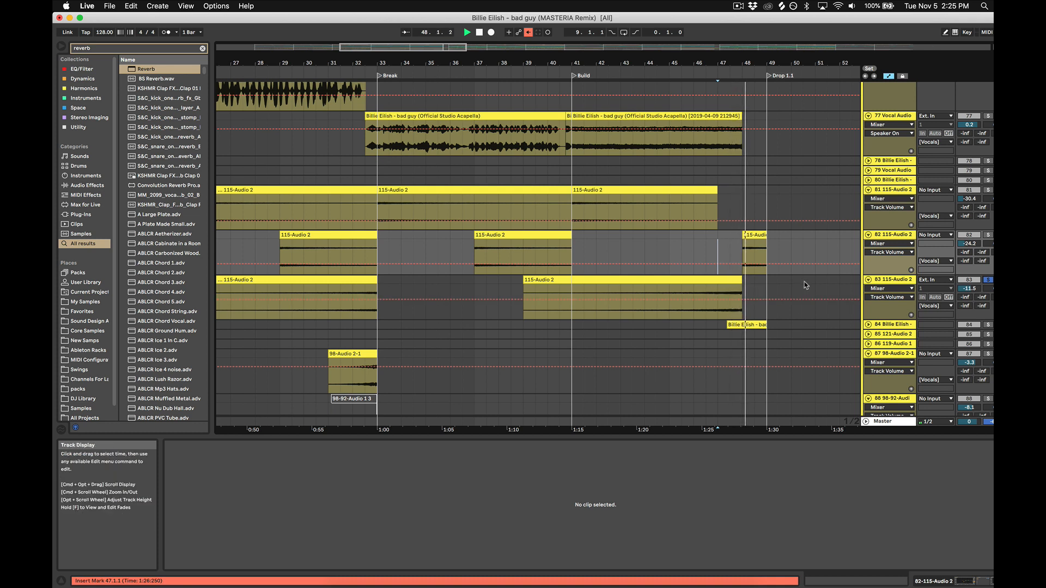
pyautogui.press('space')
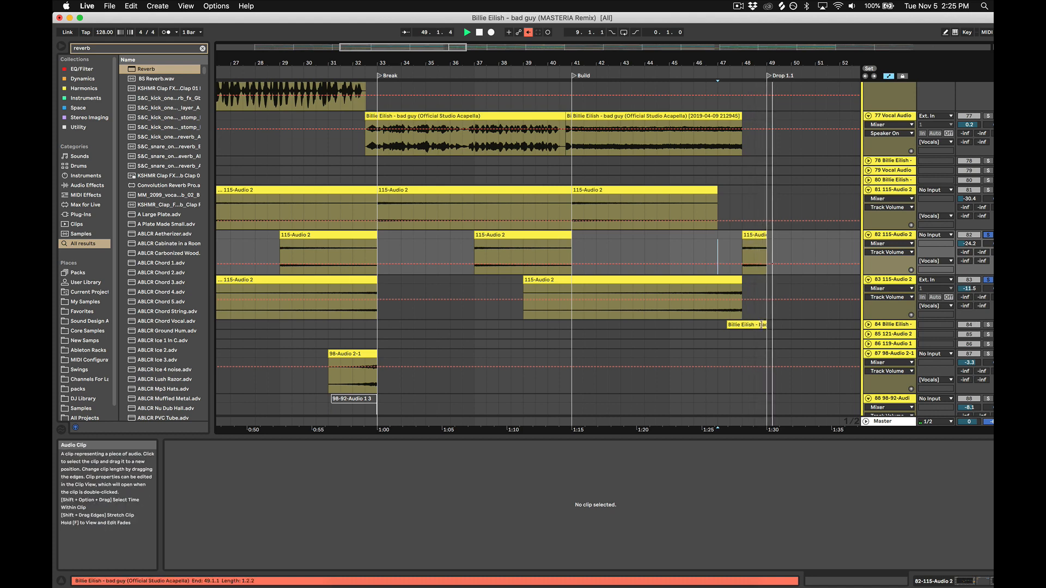
# Step: Look over the remaining vocal tracks around Drop 1.1 and return to the 76 Vocal Audio clips in Verse 1.2
pyautogui.scroll(-5, 754, 342)
pyautogui.scroll(-3, 753, 342)
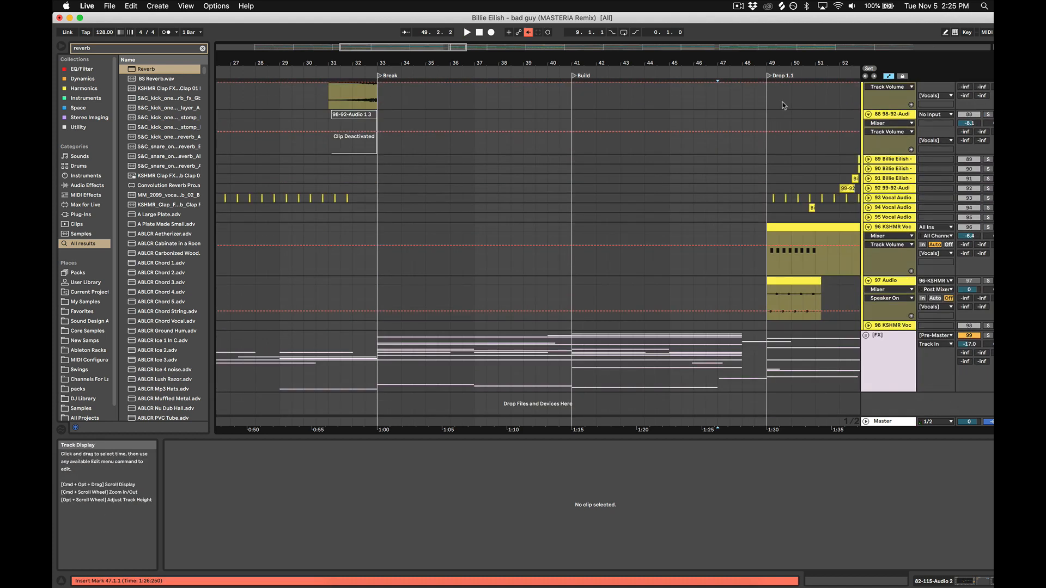
pyautogui.moveTo(786, 63); pyautogui.dragTo(572, 56)
pyautogui.scroll(3, 501, 240)
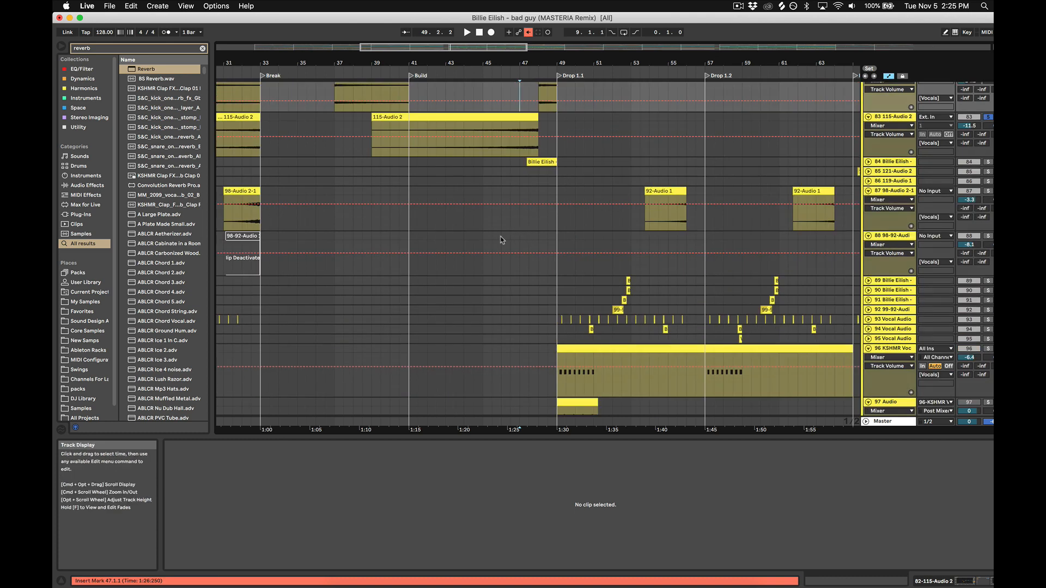
pyautogui.scroll(5, 501, 240)
pyautogui.scroll(2, 308, 231)
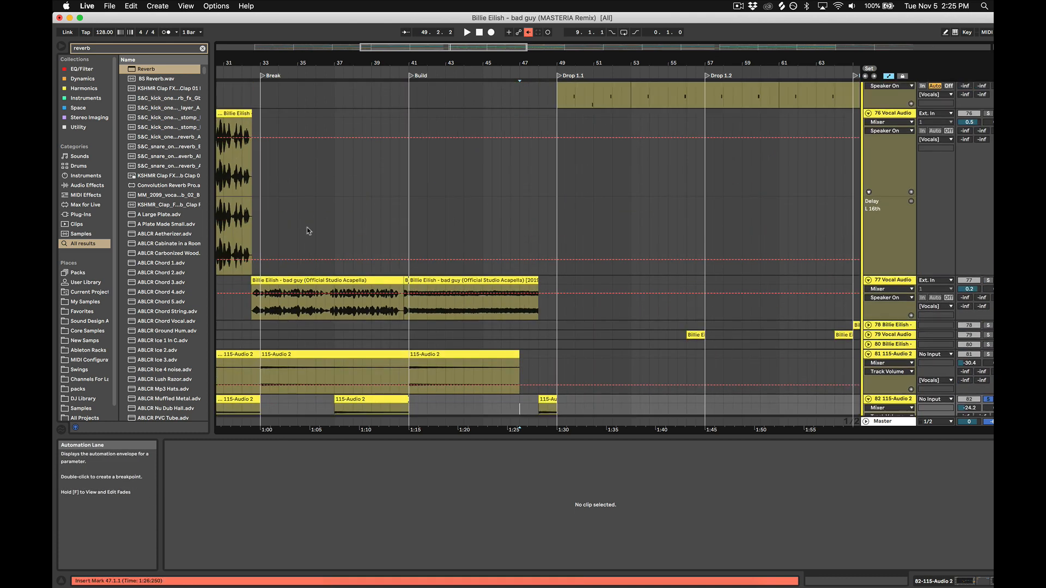
pyautogui.moveTo(286, 58); pyautogui.dragTo(470, 57)
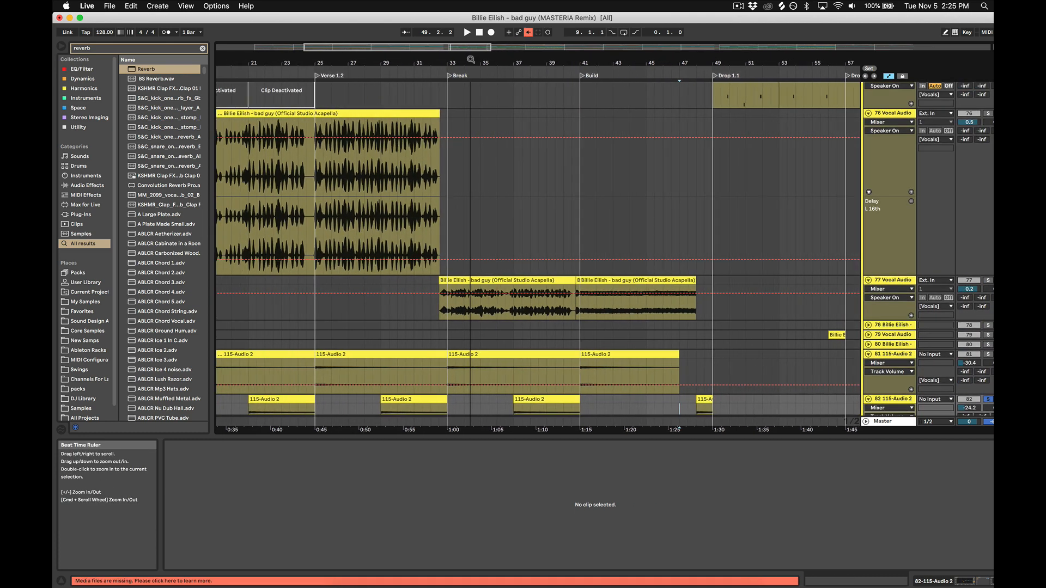
# Step: Play the soloed 76 Vocal Audio track from Verse 1.2 at 25.1.1 and show its device chain starting at OTT
pyautogui.click(314, 161)
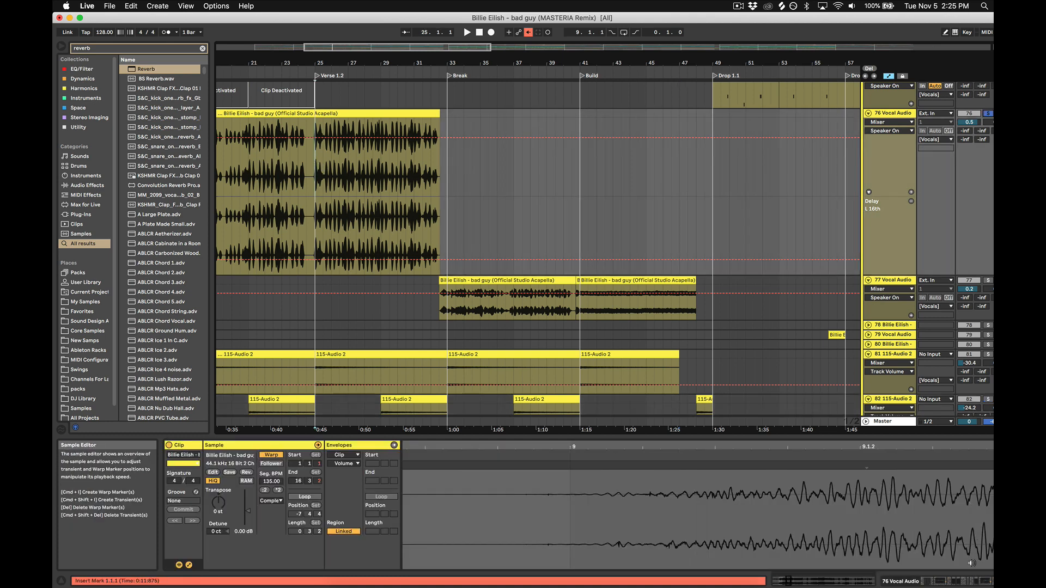
pyautogui.press('space')
pyautogui.hotkey('shift', 'Tab')
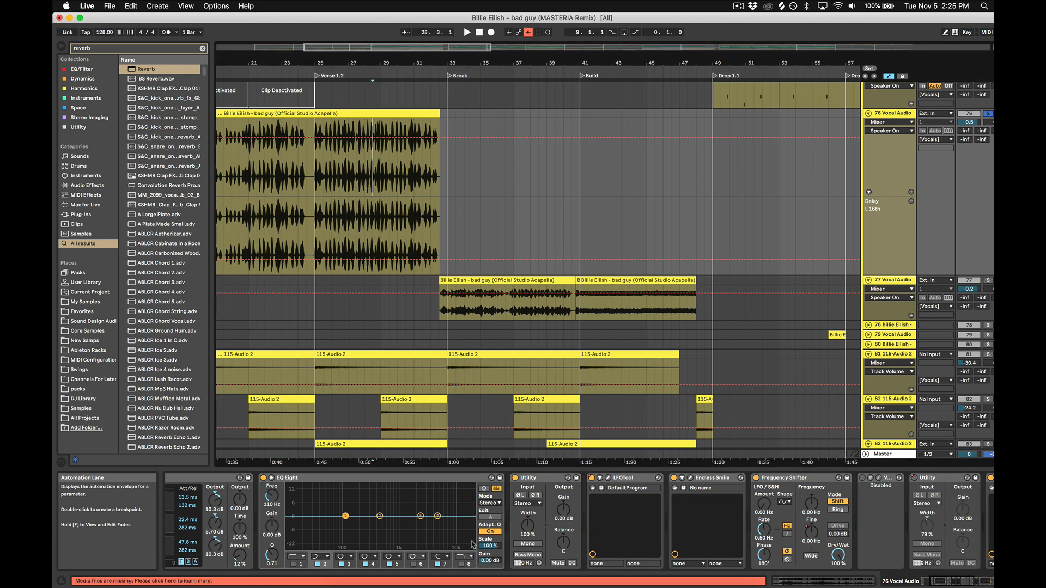
pyautogui.hscroll(-5, 303, 519)
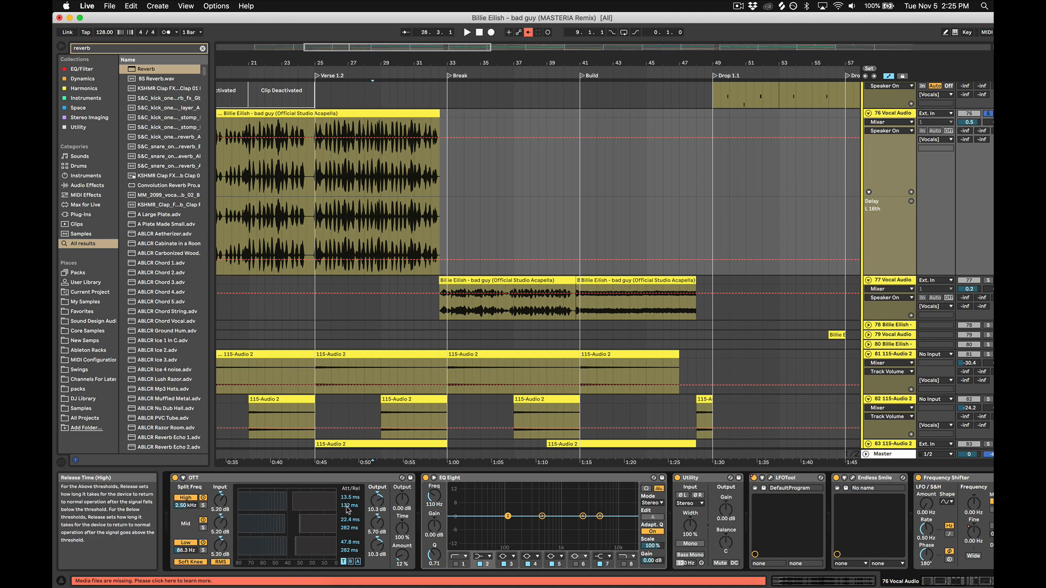
# Step: Select the 94 Vocal Audio track at the start of Drop 1.1 and play the drop vocals from 49.1.1
pyautogui.scroll(-9, 619, 205)
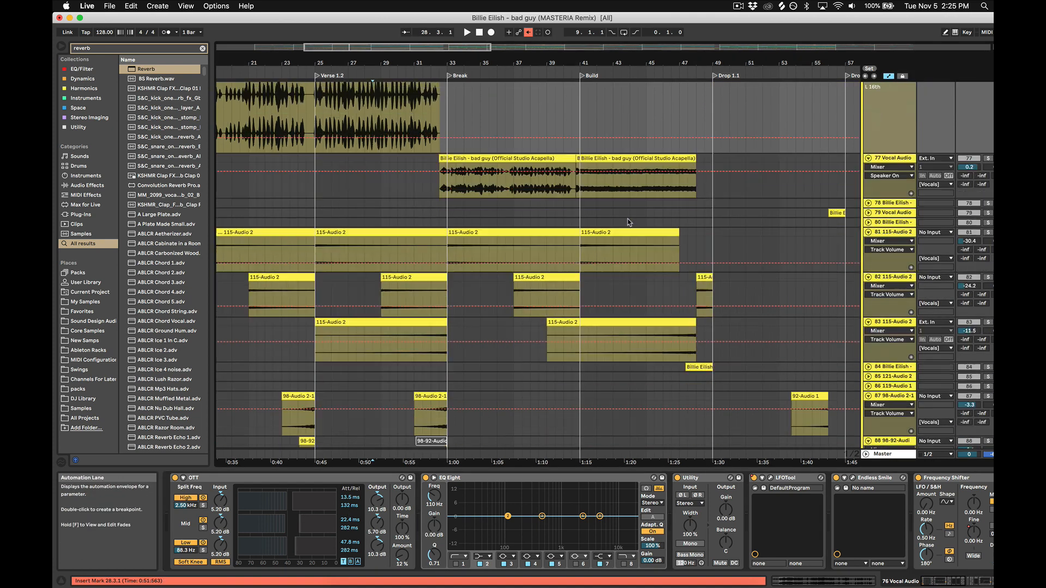
pyautogui.scroll(-4, 629, 221)
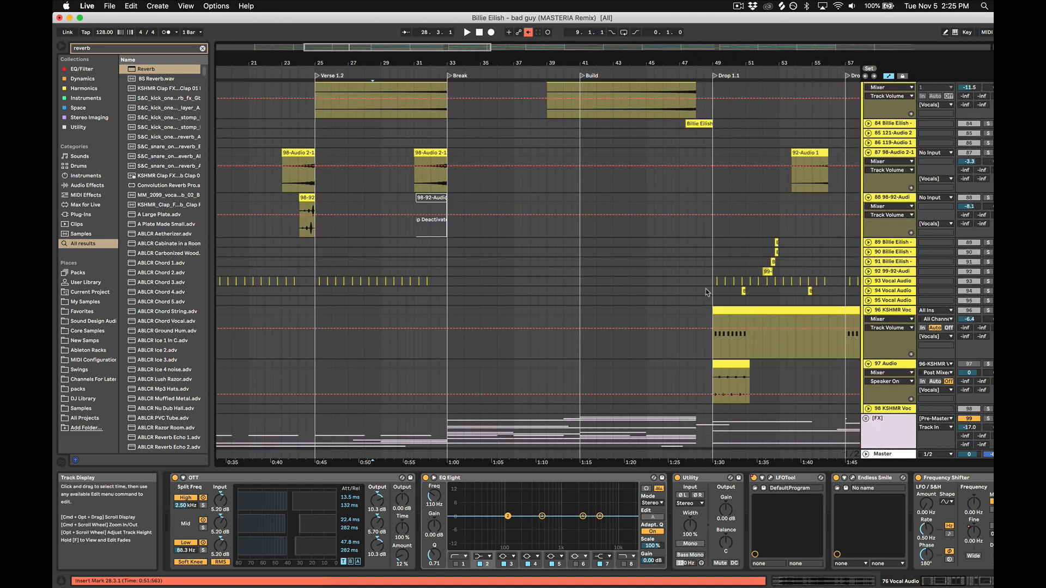
pyautogui.click(716, 294)
pyautogui.scroll(15, 712, 295)
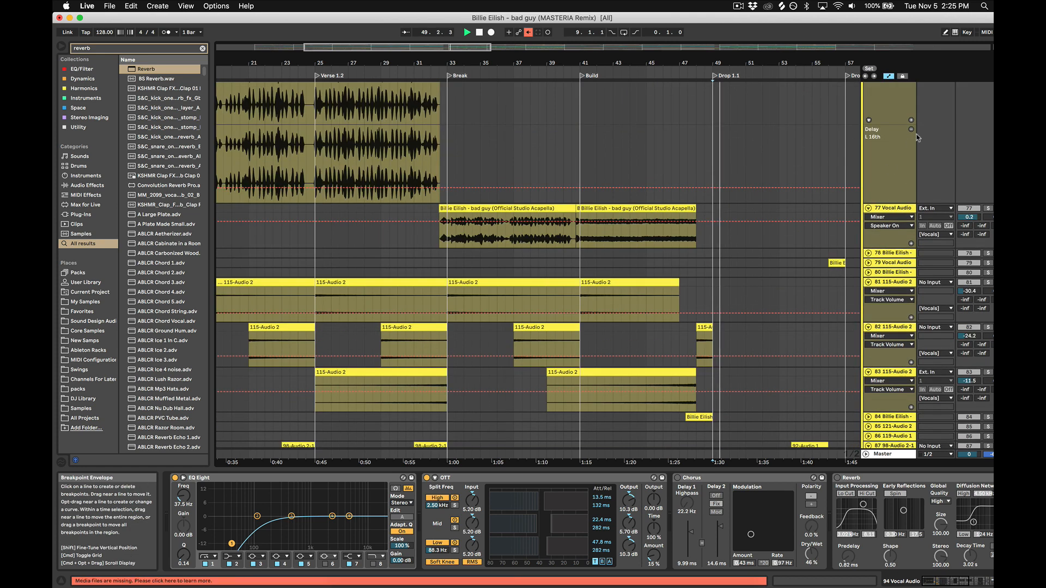
pyautogui.scroll(6, 987, 172)
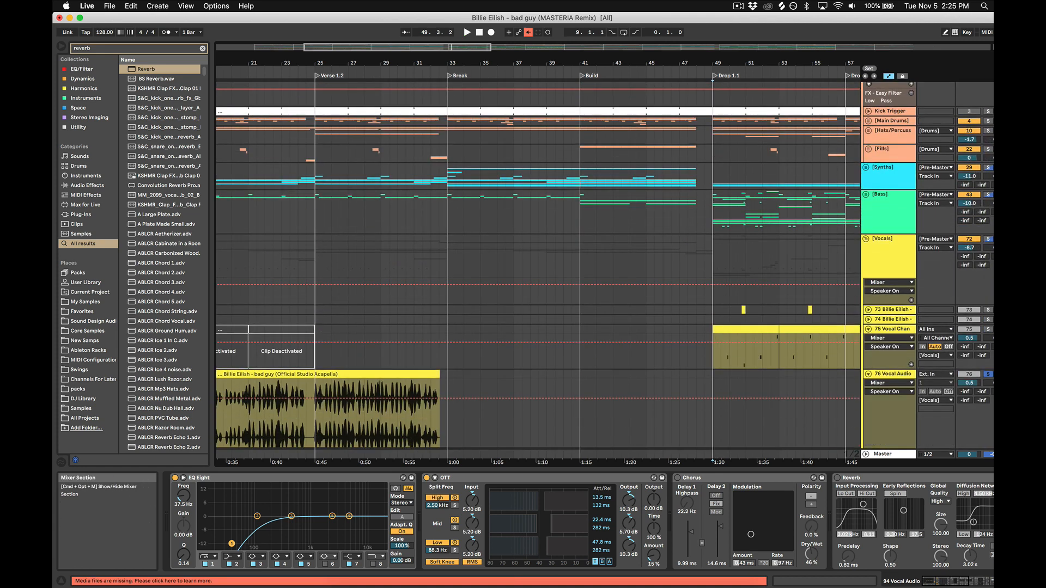
pyautogui.press('space')
# Step: Zoom in on Drop 1.1 and follow its vocal clips down to the KSHMR tracks until playback stops in Drop 1.2
pyautogui.moveTo(769, 58); pyautogui.dragTo(553, 115)
pyautogui.scroll(-6, 606, 245)
pyautogui.scroll(-10, 603, 245)
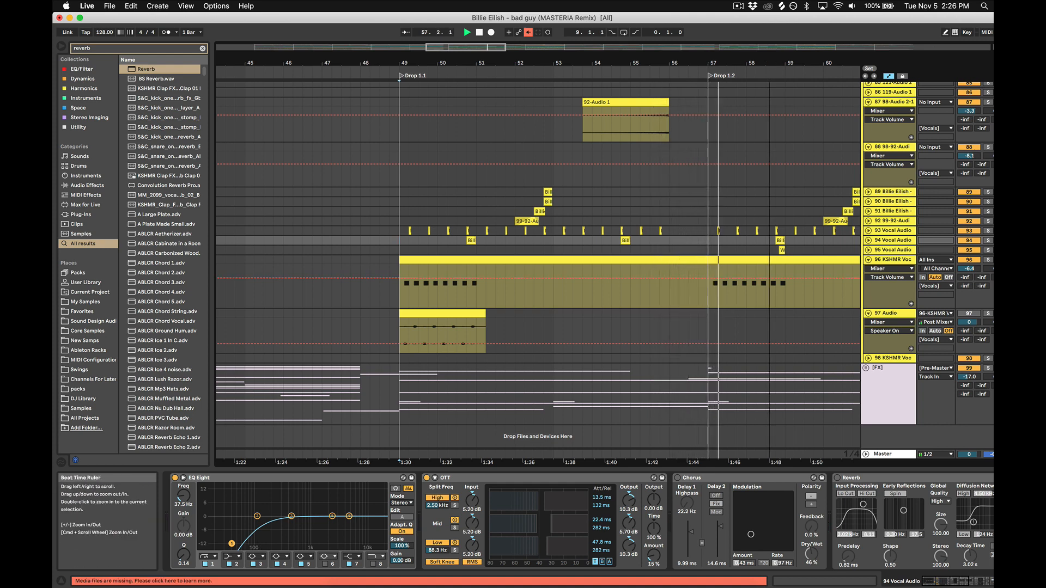
pyautogui.moveTo(774, 63); pyautogui.dragTo(586, 63)
pyautogui.press('space')
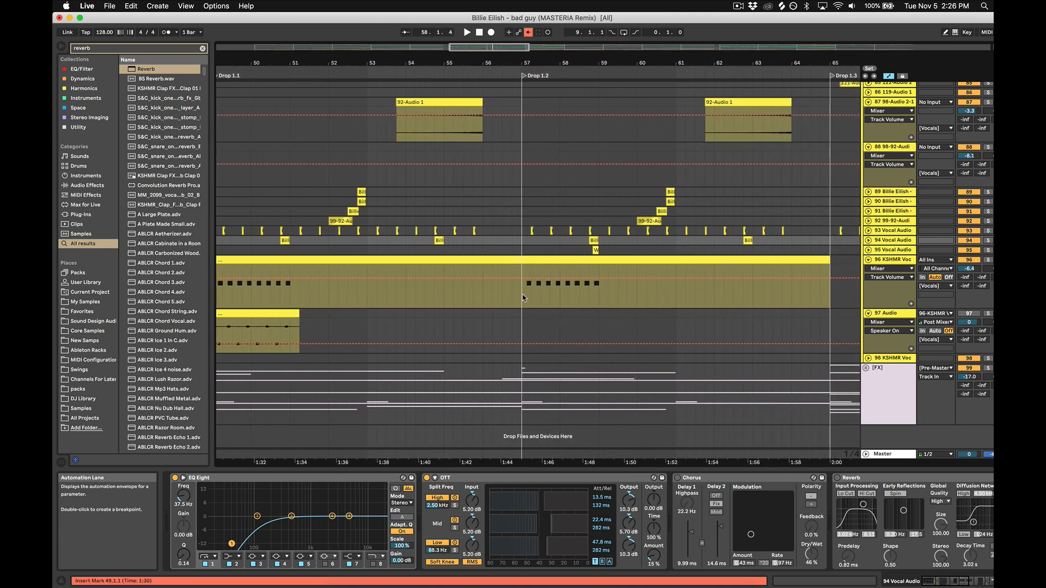
# Step: Show the devices of the 96 KSHMR Voc track and replay Drop 1.1 from 49.1.1 while examining the vocal tracks
pyautogui.click(522, 299)
pyautogui.hscroll(-5, 303, 304)
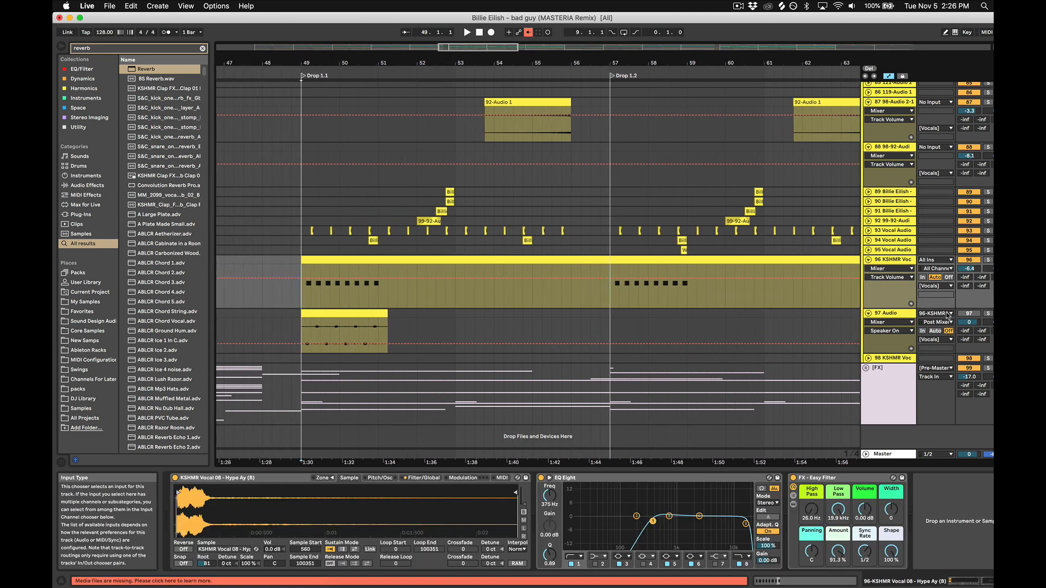
pyautogui.scroll(2, 989, 271)
pyautogui.scroll(10, 988, 270)
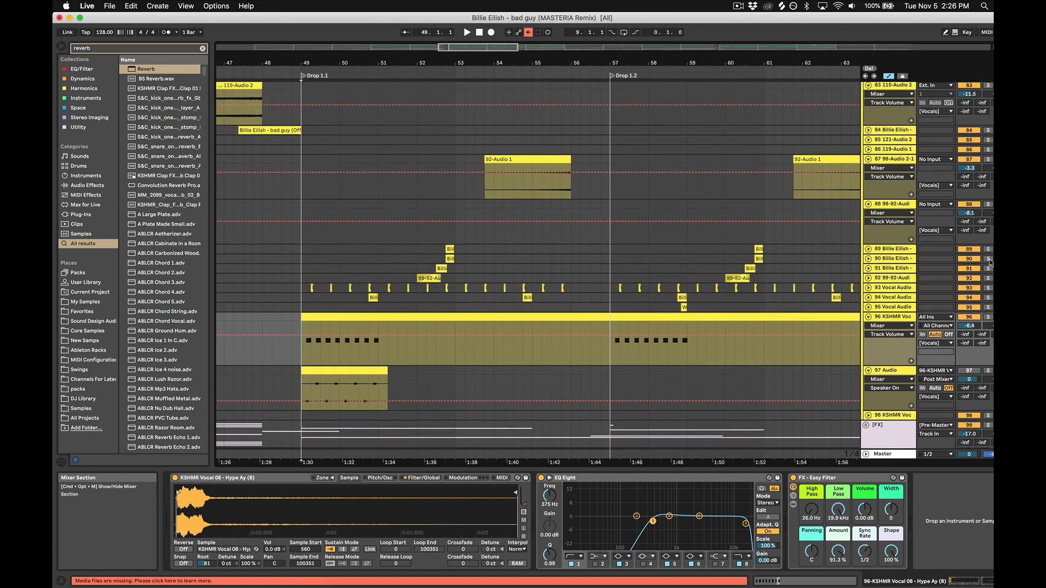
pyautogui.scroll(15, 984, 262)
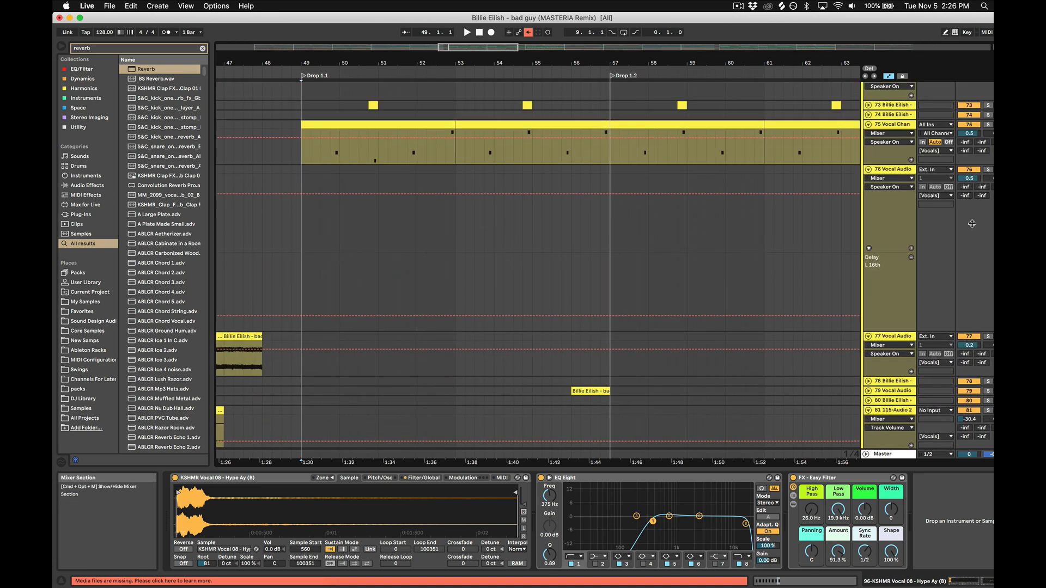
pyautogui.press('space')
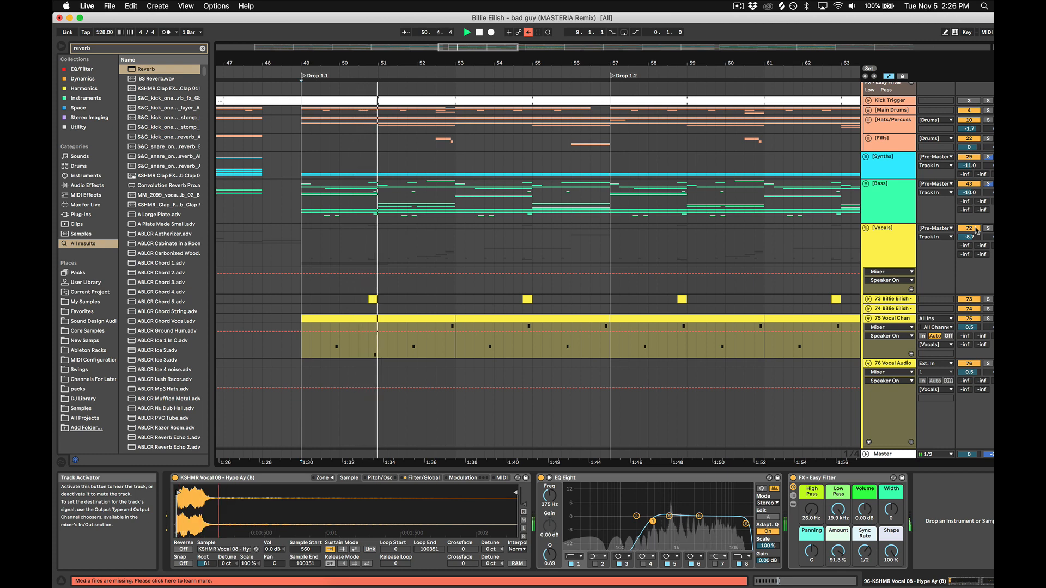
pyautogui.scroll(-15, 812, 284)
pyautogui.scroll(-5, 809, 298)
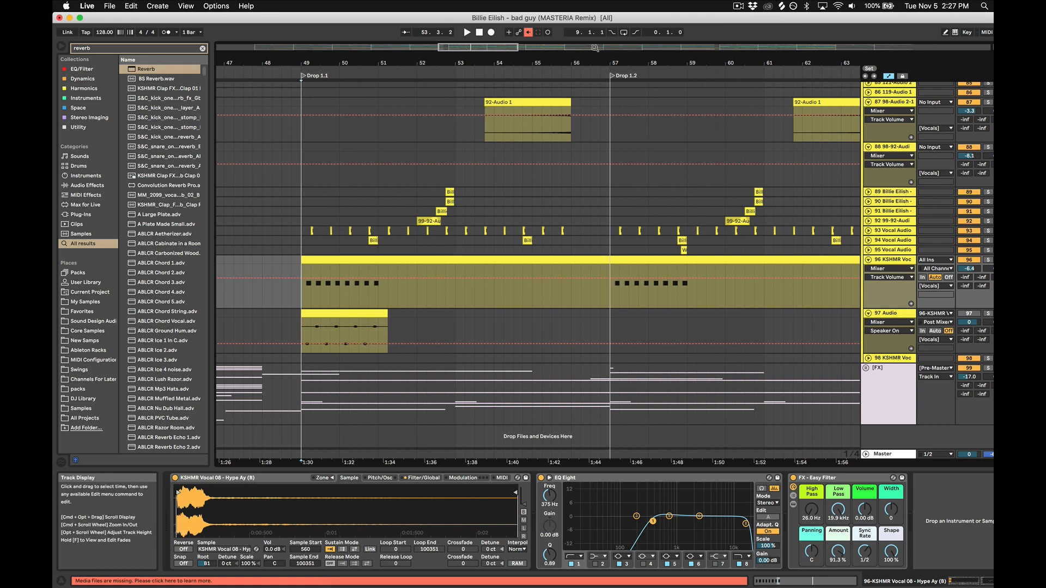
# Step: Look over the vocal clips through Drop 2.1 and set the insert marker on 76 Vocal Audio at Verse 2.1, 81.1.1
pyautogui.moveTo(414, 62); pyautogui.dragTo(256, 28)
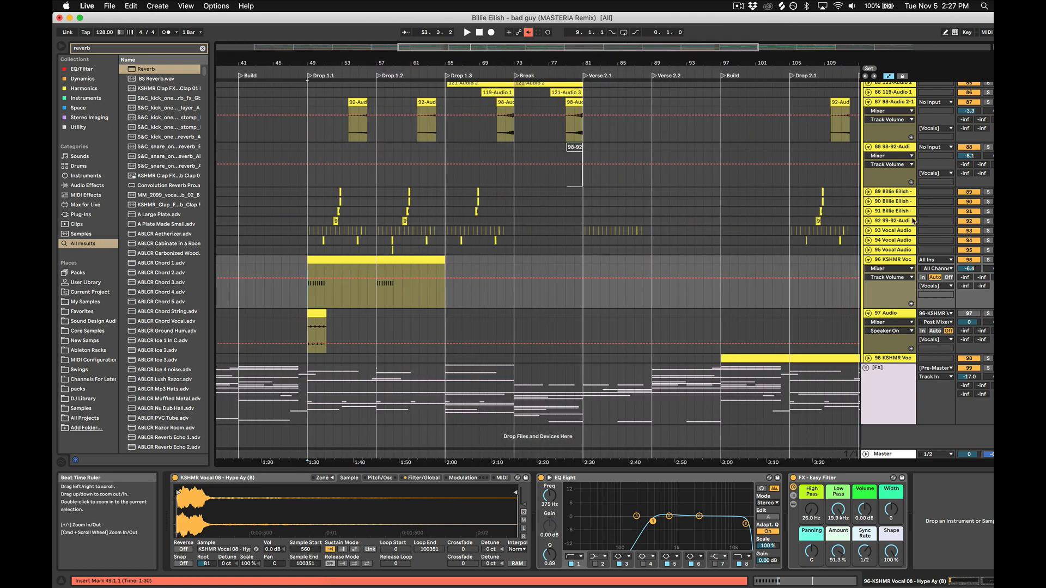
pyautogui.scroll(15, 796, 372)
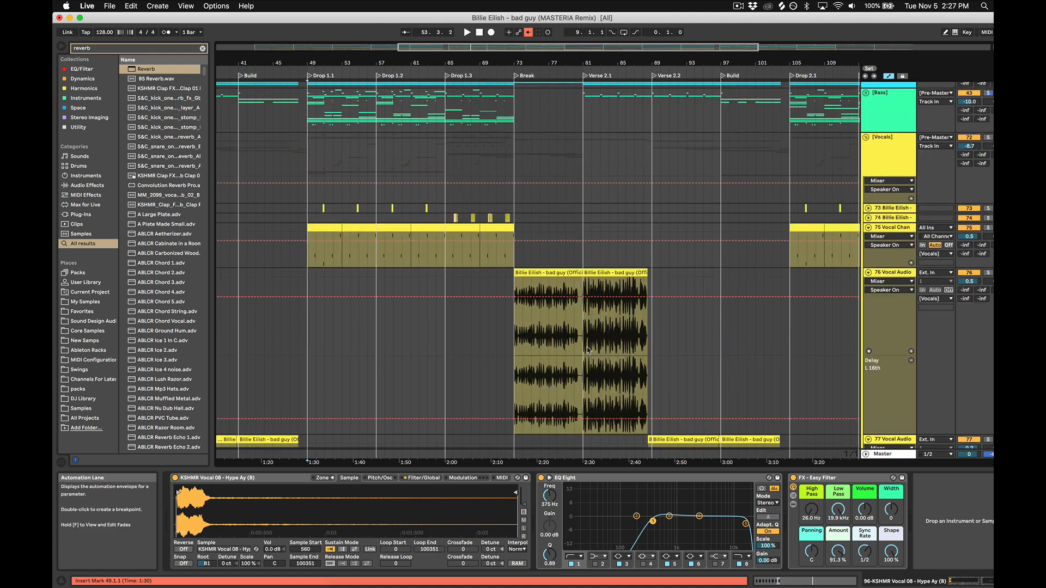
pyautogui.click(586, 349)
pyautogui.scroll(5, 736, 285)
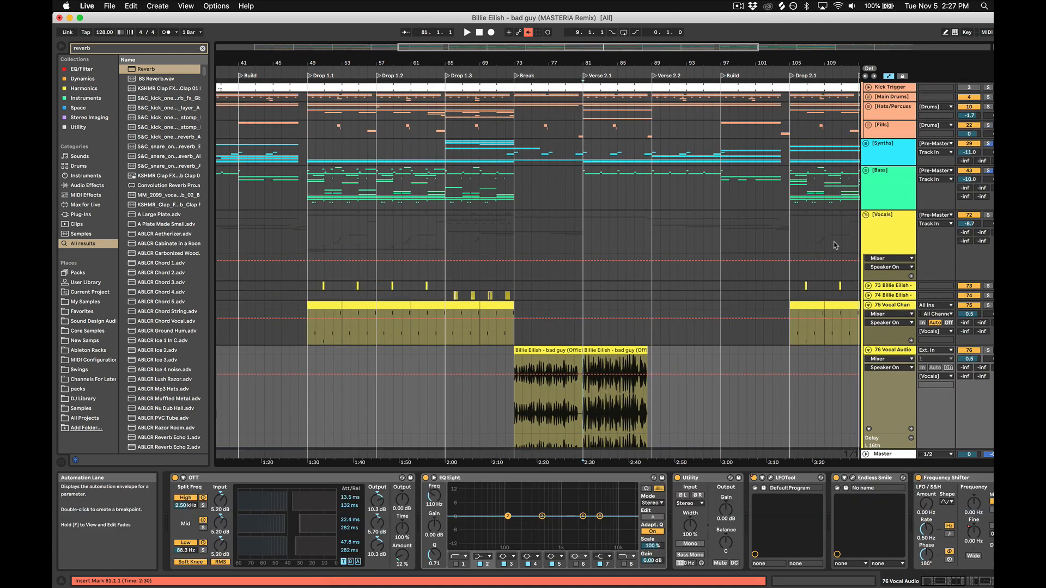
pyautogui.click(911, 327)
pyautogui.click(903, 358)
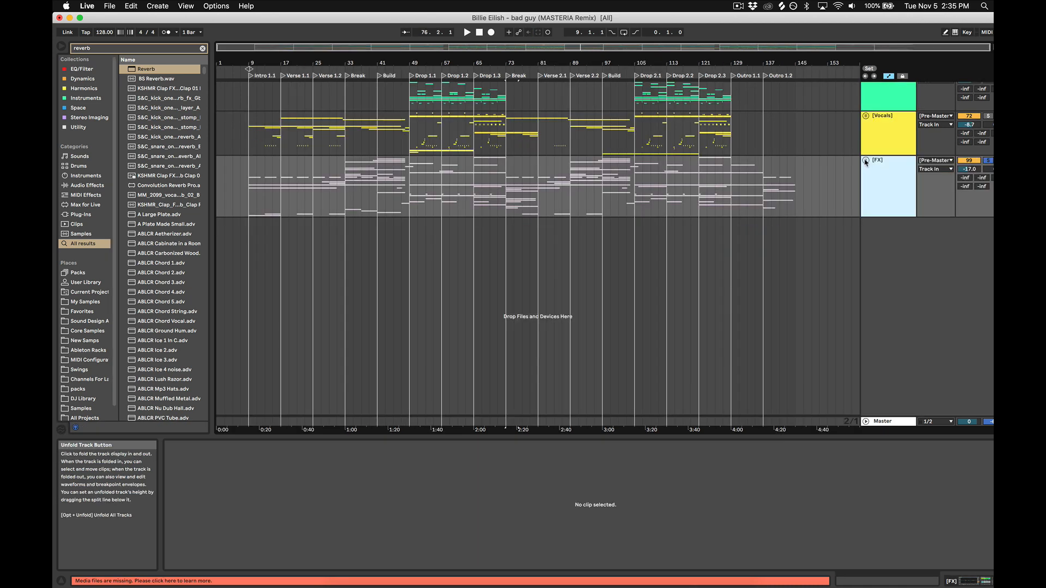
# Step: Unfold the [FX] group and look over its tracks from 100 FX MIDI down to 134 FX Audio
pyautogui.click(866, 161)
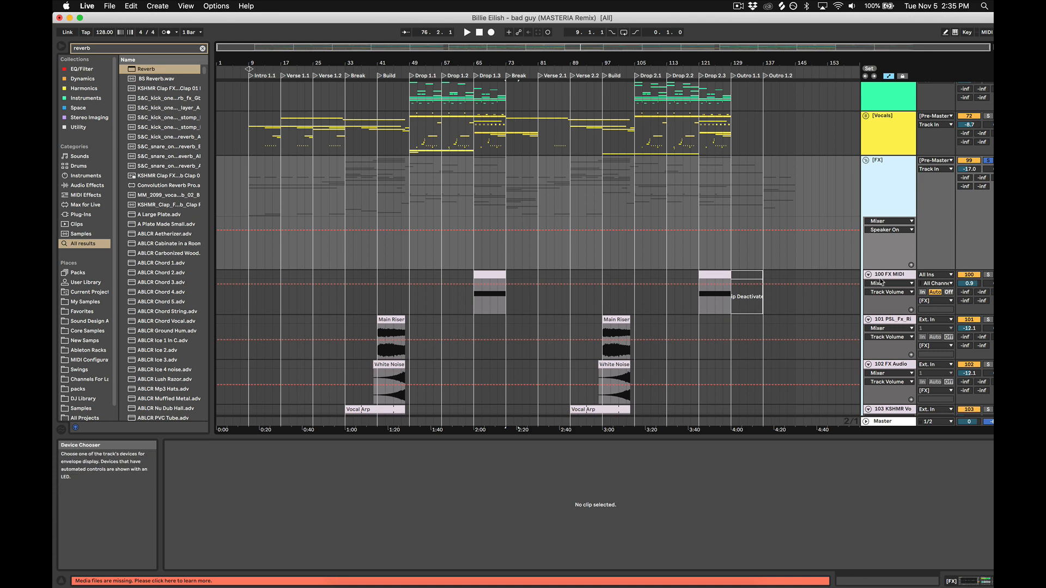
pyautogui.click(885, 276)
pyautogui.click(886, 178)
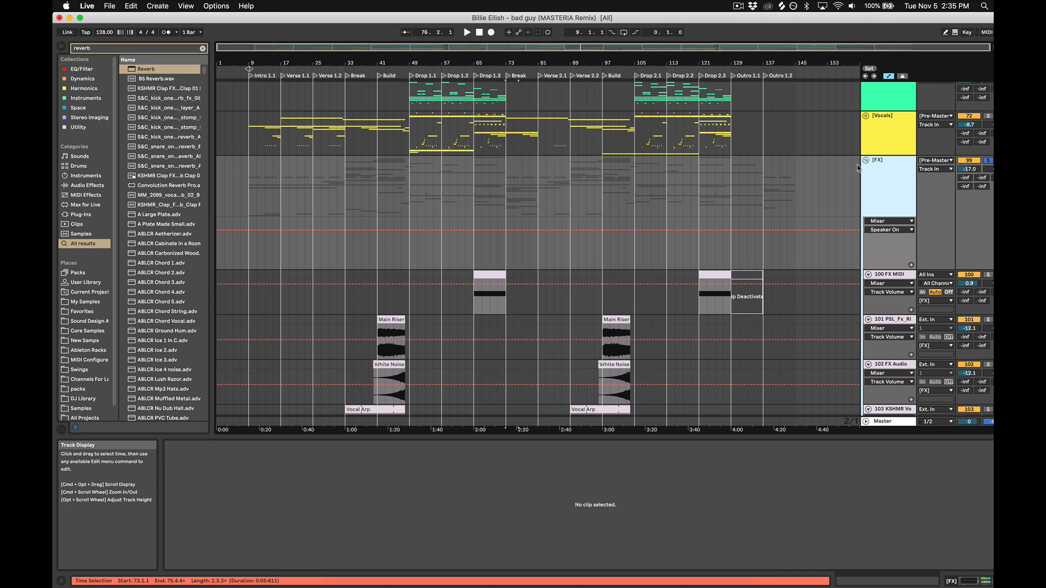
pyautogui.scroll(-15, 872, 207)
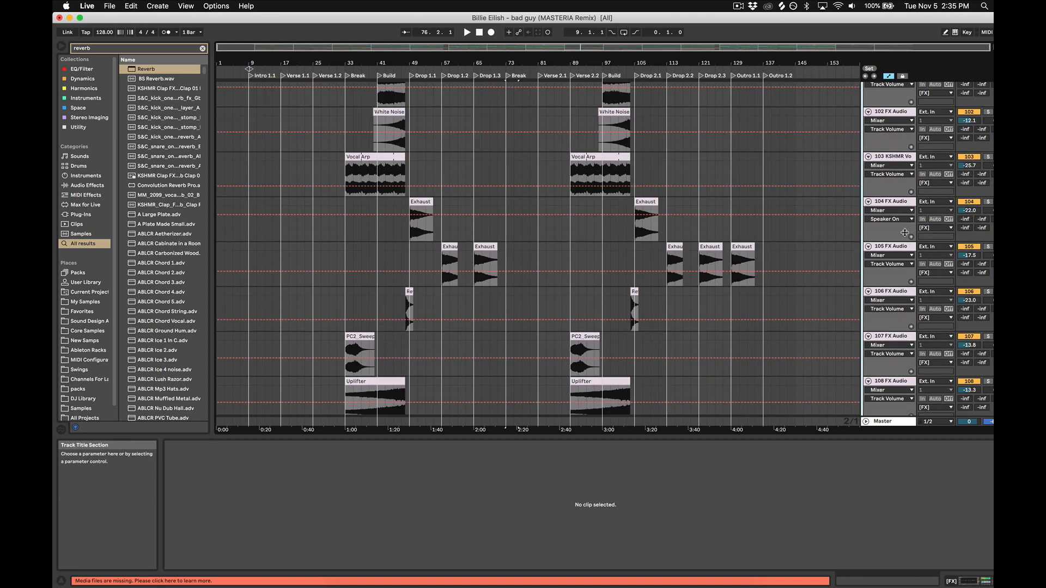
pyautogui.scroll(-15, 910, 282)
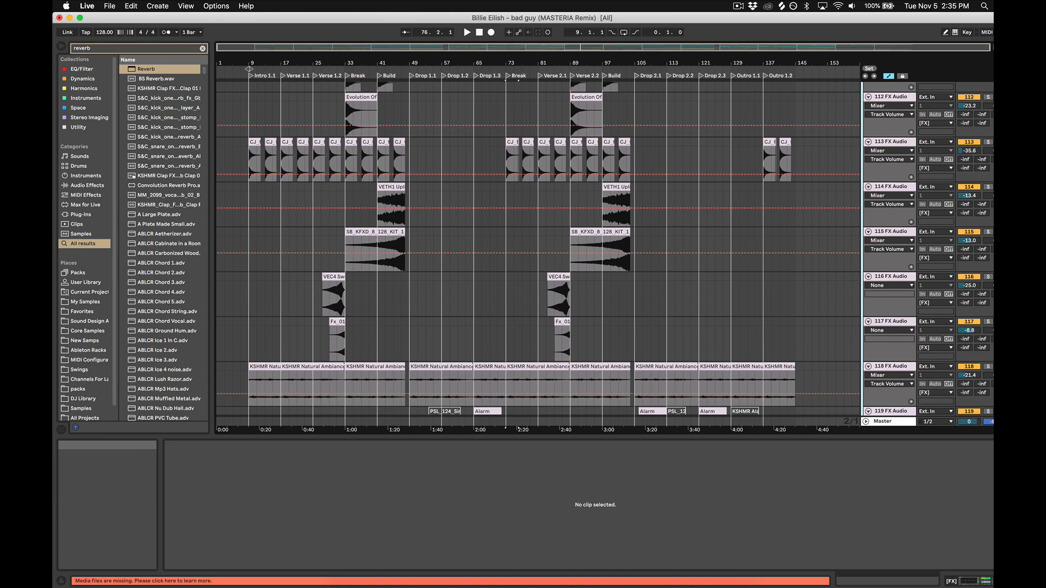
pyautogui.scroll(-3, 605, 249)
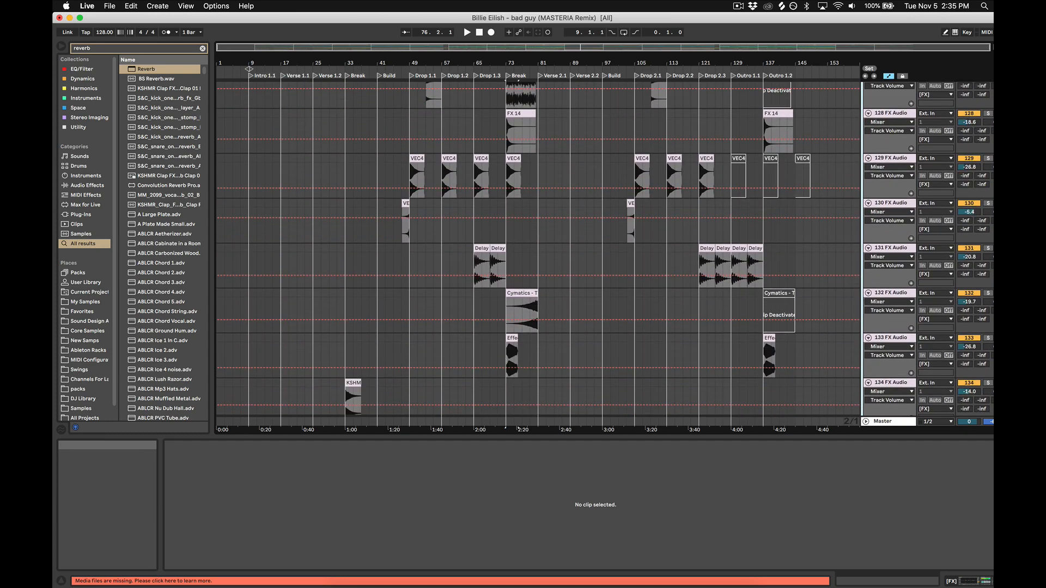
# Step: Return to the start of the [FX] group and inspect the Main Riser clip on track 101 and its neighbouring tracks
pyautogui.scroll(20, 973, 147)
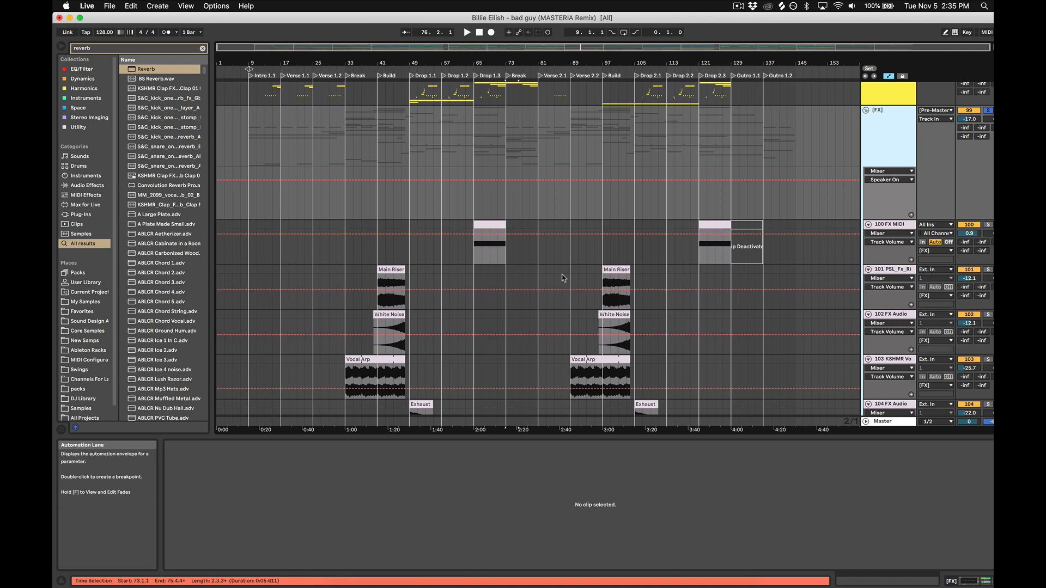
pyautogui.click(391, 269)
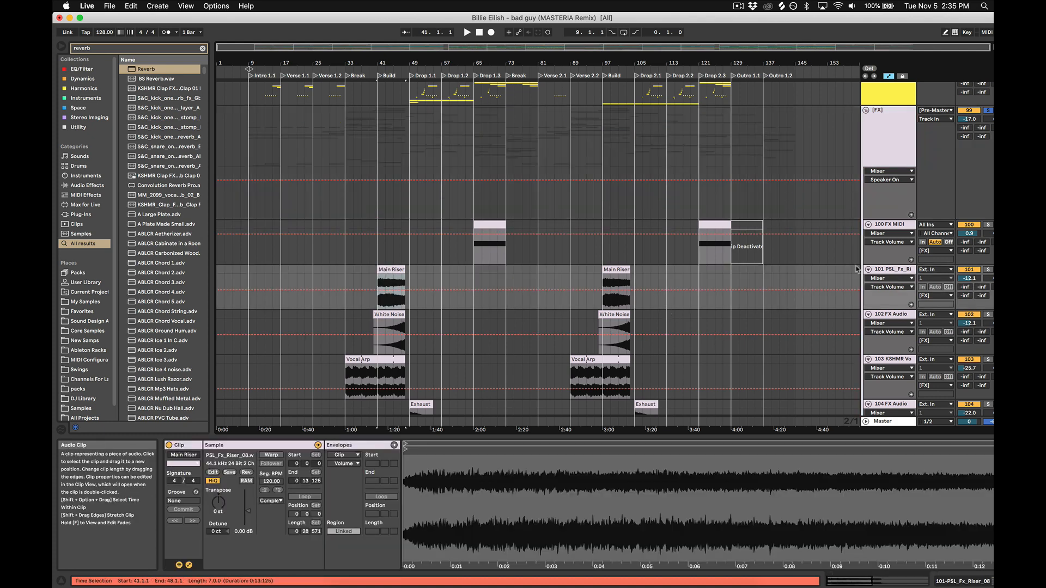
pyautogui.scroll(9, 931, 333)
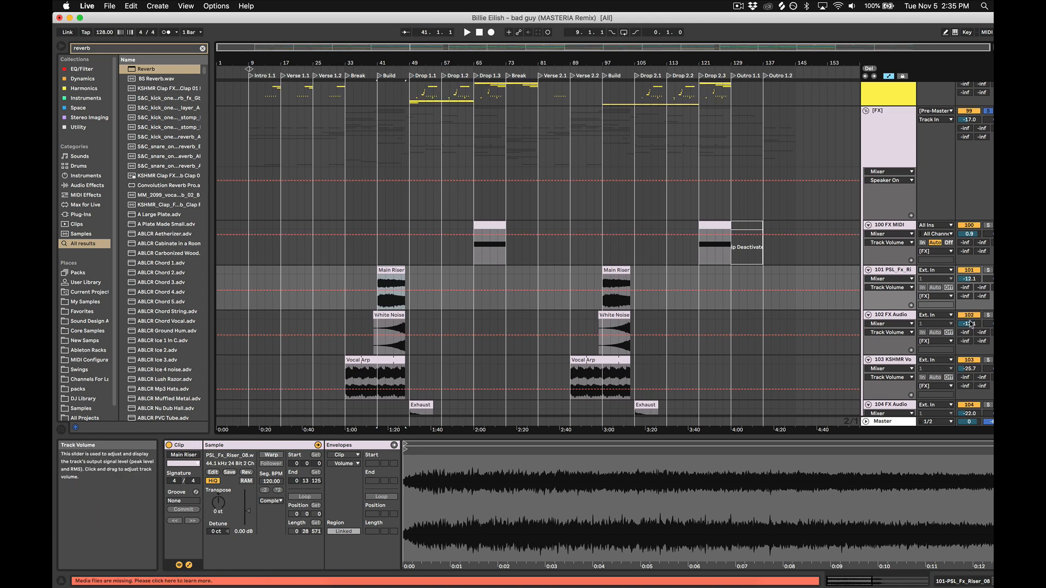
pyautogui.scroll(-6, 930, 331)
pyautogui.scroll(-6, 931, 329)
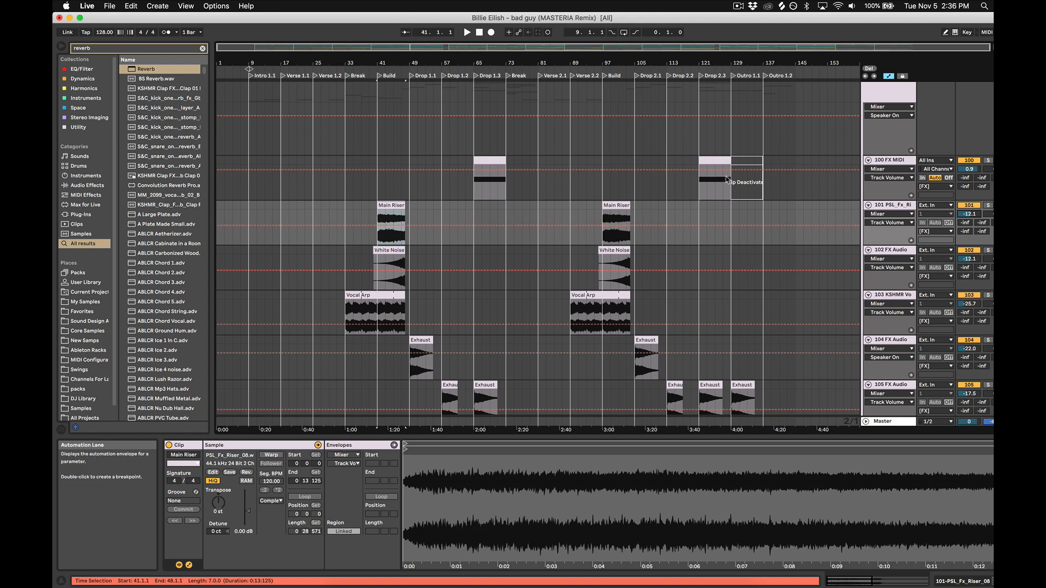
pyautogui.scroll(3, 730, 185)
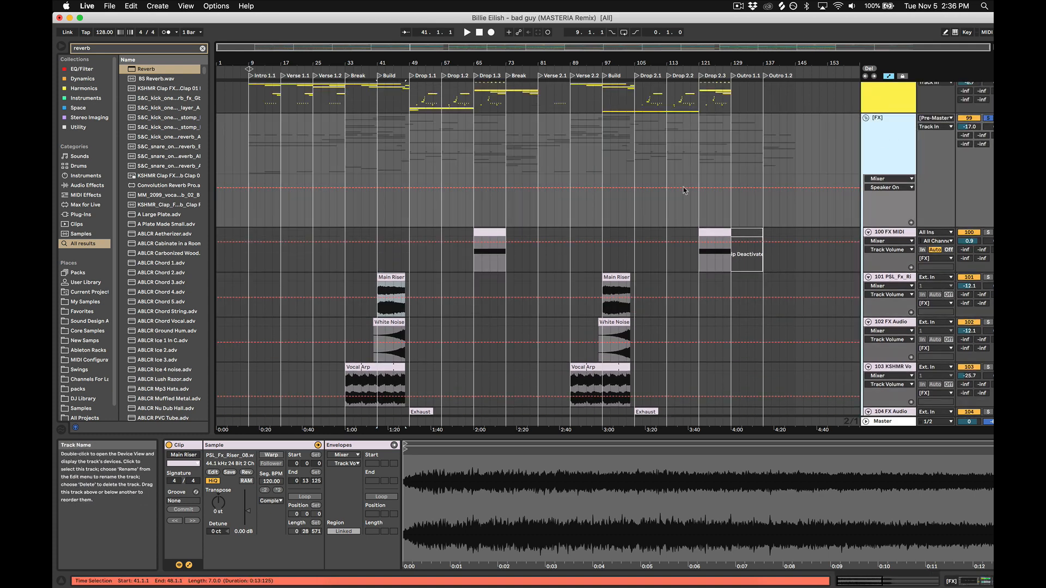
# Step: Play from Intro 1.1 at 9.1.1 and show the devices of the Clock Thing clip's track, 120 FX Audio
pyautogui.click(250, 151)
pyautogui.press('space')
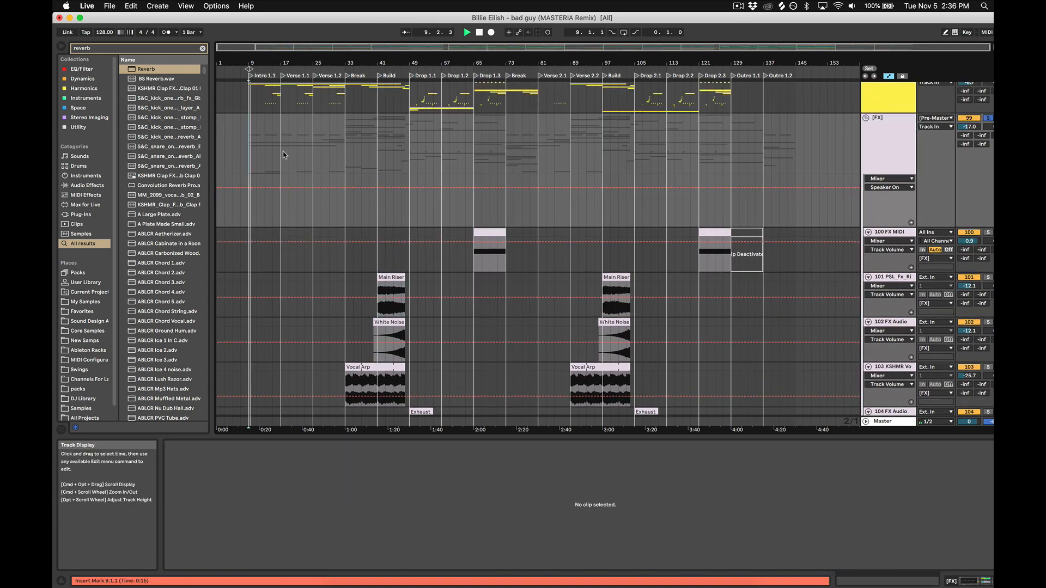
pyautogui.scroll(-15, 733, 311)
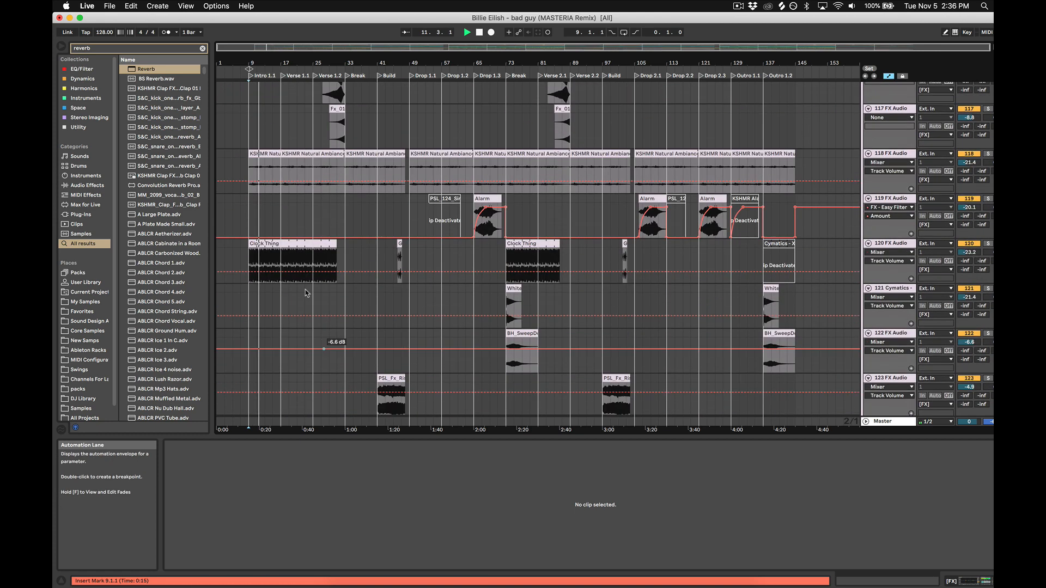
pyautogui.scroll(-5, 305, 294)
pyautogui.click(281, 245)
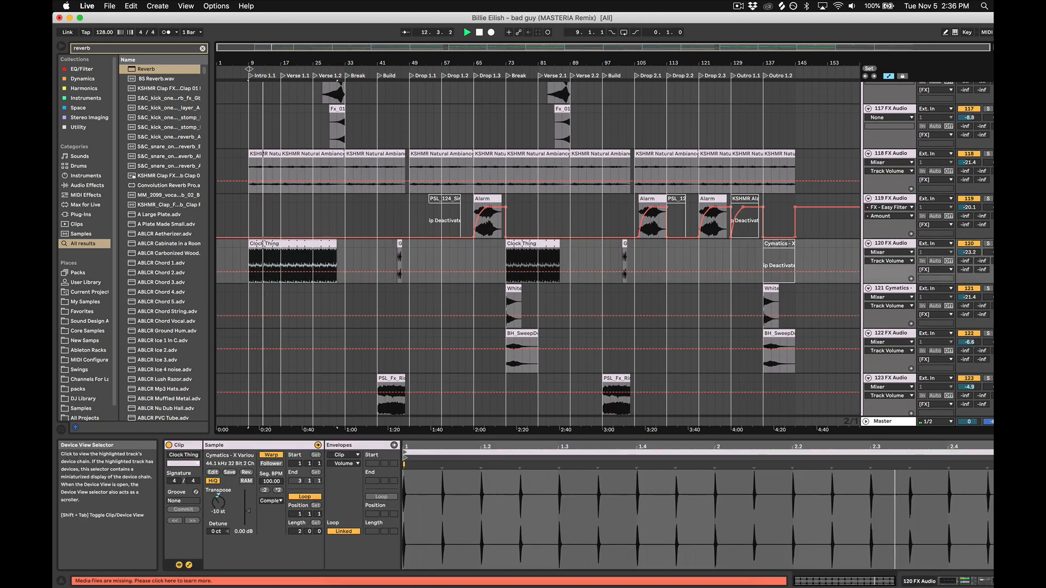
pyautogui.click(968, 581)
pyautogui.hscroll(3, 574, 490)
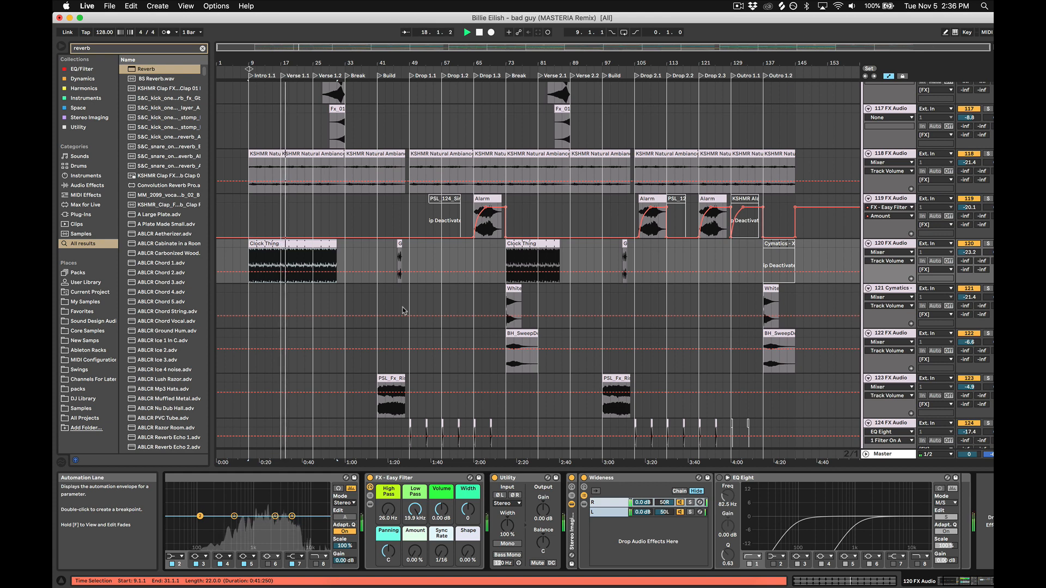
# Step: Audition the 118 FX Audio rain ambience track in solo and return to the top of the [FX] group
pyautogui.scroll(4, 404, 311)
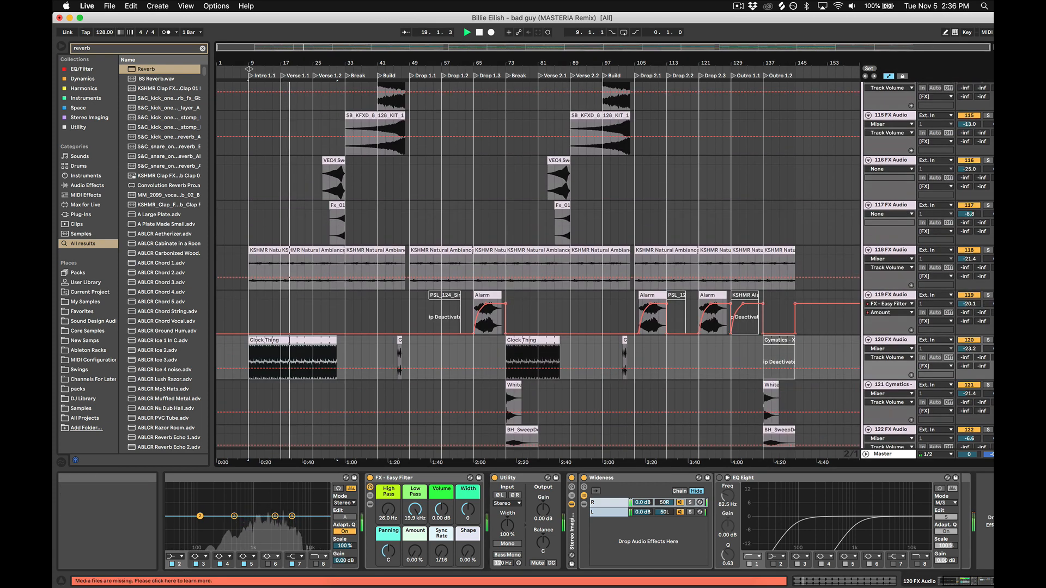
pyautogui.click(988, 251)
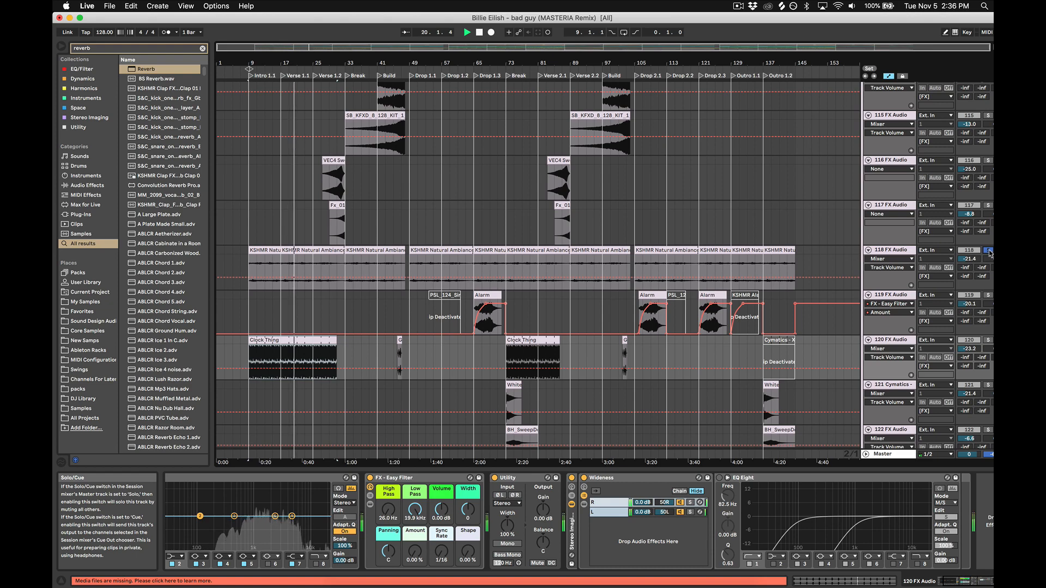
pyautogui.scroll(5, 990, 254)
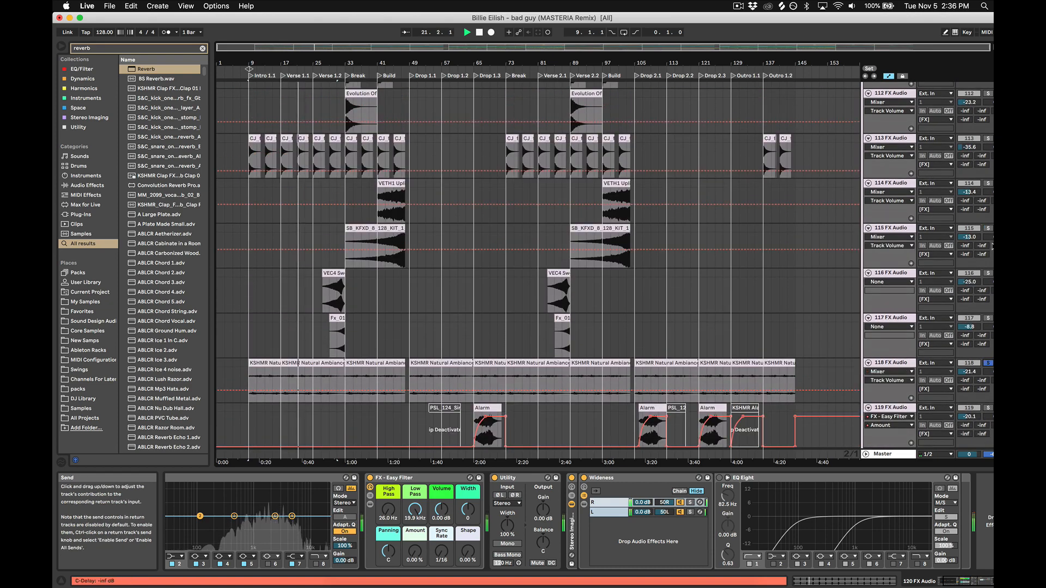
pyautogui.scroll(8, 989, 250)
pyautogui.scroll(20, 989, 246)
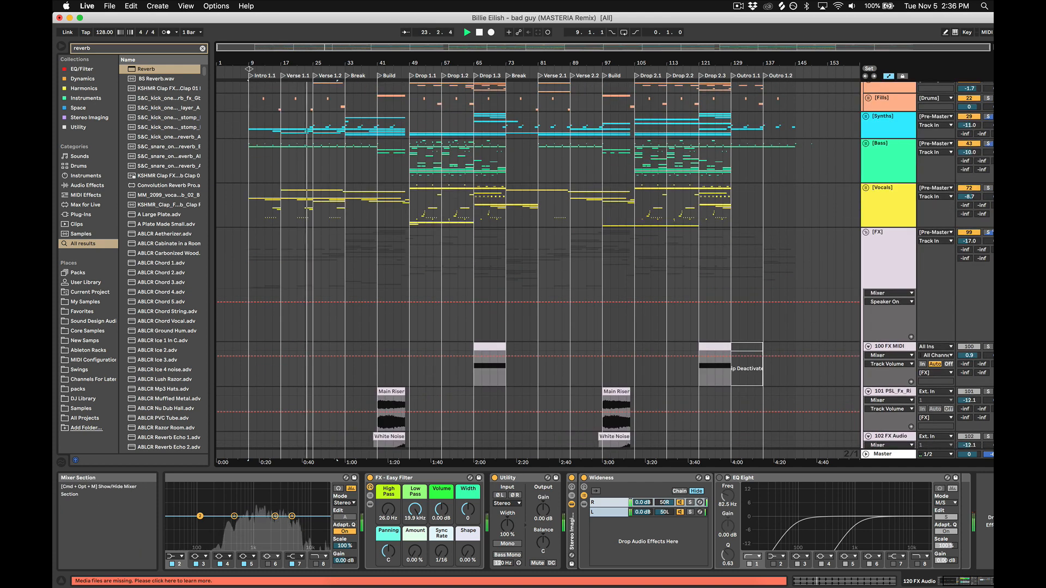
# Step: Zoom in on the section from Verse 1.1 to Drop 1.1 and look over the FX clips down to track 138
pyautogui.scroll(-7, 864, 244)
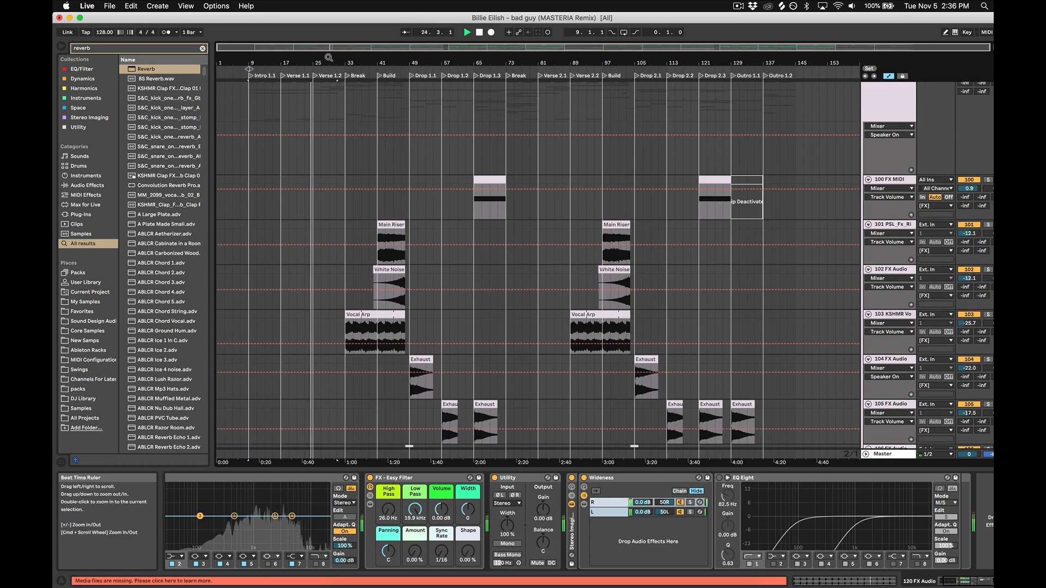
pyautogui.moveTo(328, 58); pyautogui.dragTo(565, 179)
pyautogui.scroll(-10, 556, 311)
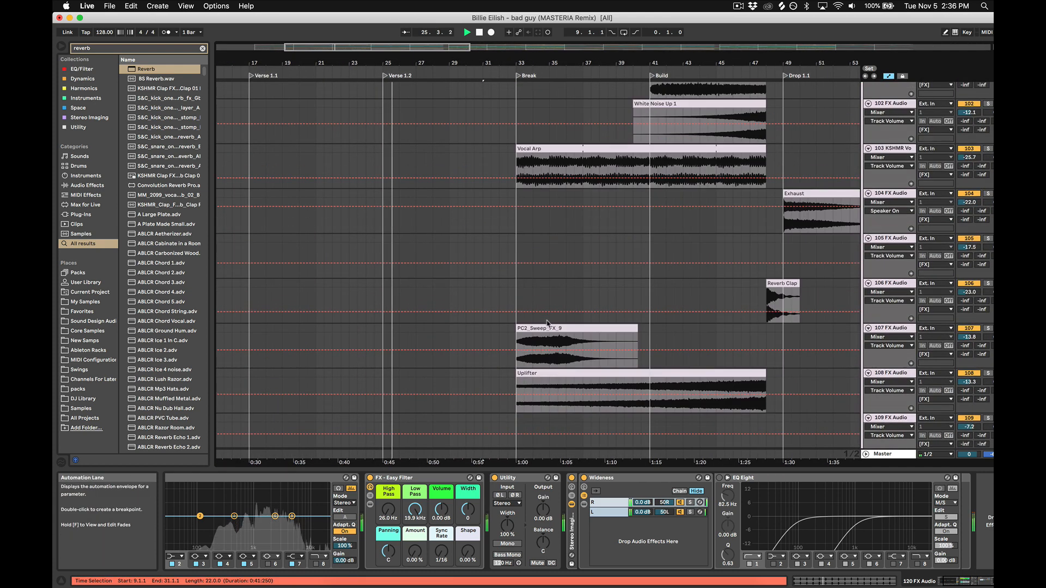
pyautogui.scroll(-15, 401, 261)
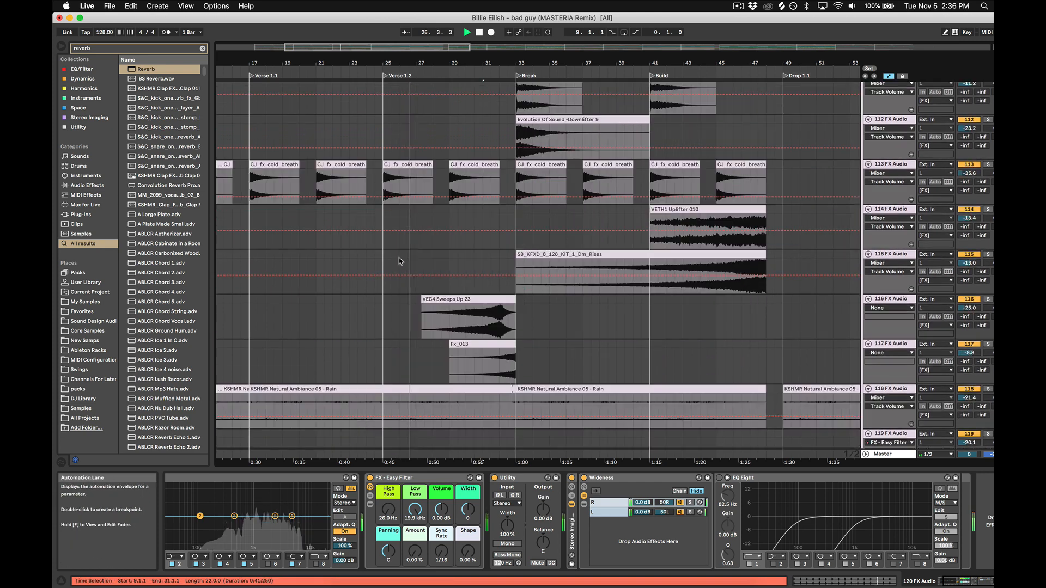
pyautogui.scroll(-5, 414, 284)
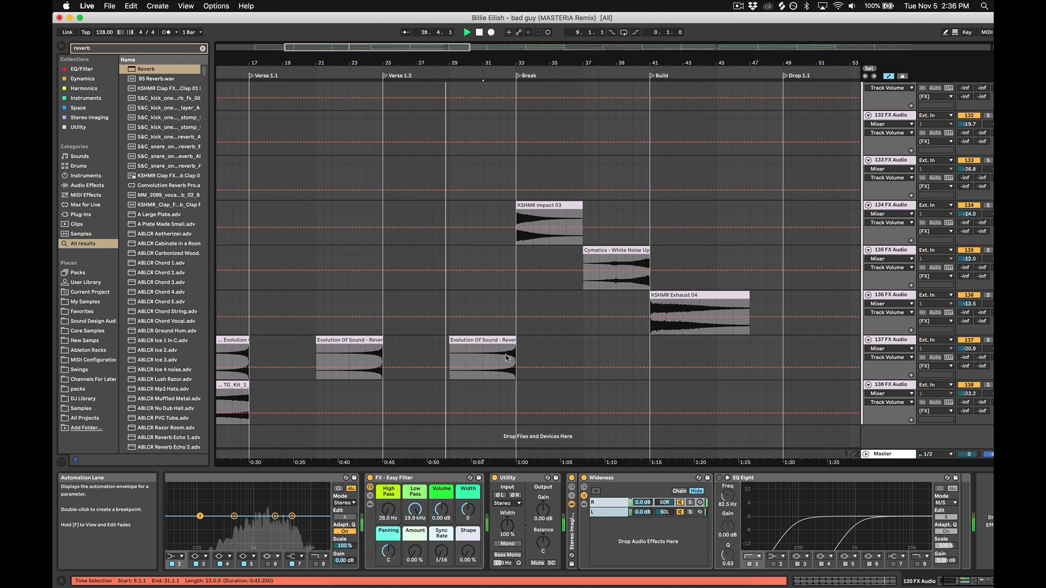
# Step: Set the insert marker at 32.3.1 on track 137 and examine the Break's FX clips up to track 100 during playback
pyautogui.click(508, 357)
pyautogui.scroll(3, 792, 243)
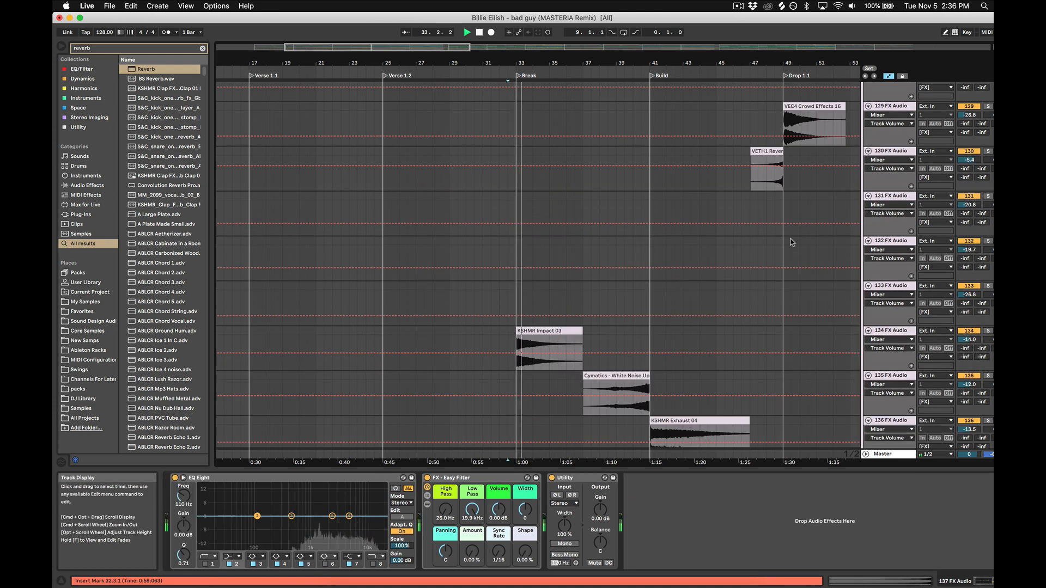
pyautogui.scroll(9, 792, 243)
pyautogui.scroll(10, 791, 242)
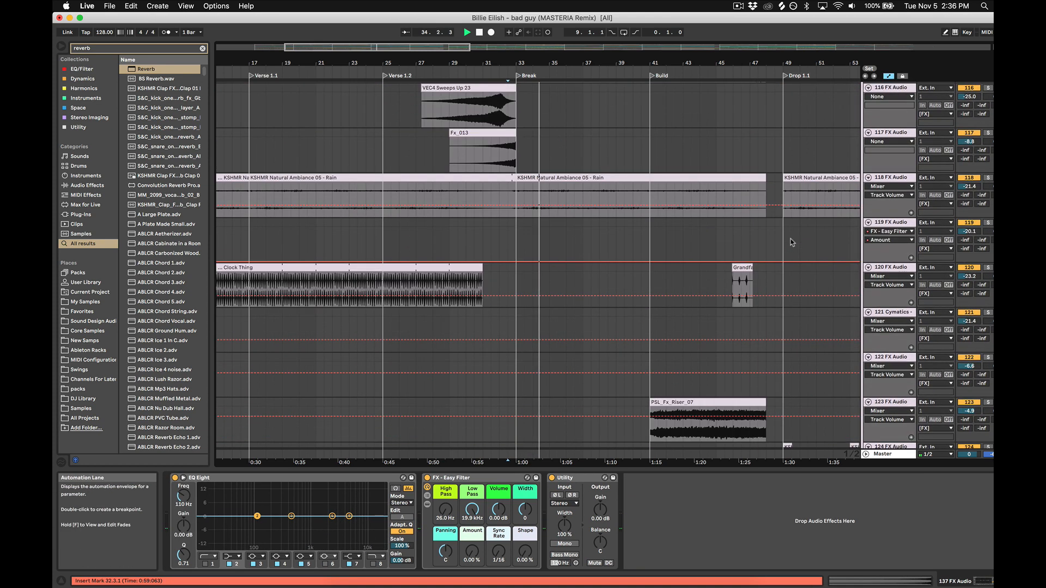
pyautogui.scroll(5, 792, 241)
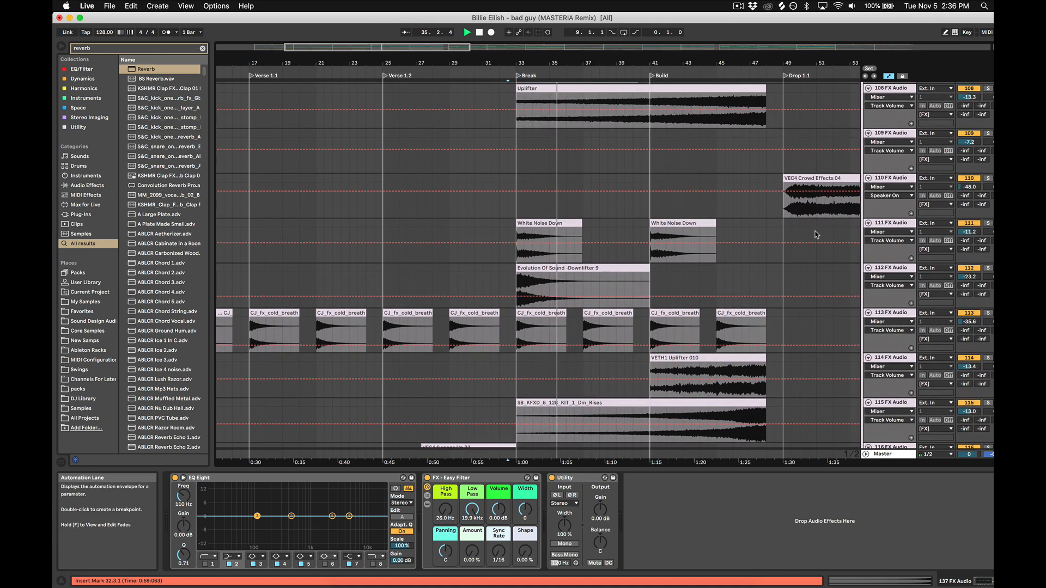
pyautogui.scroll(4, 821, 236)
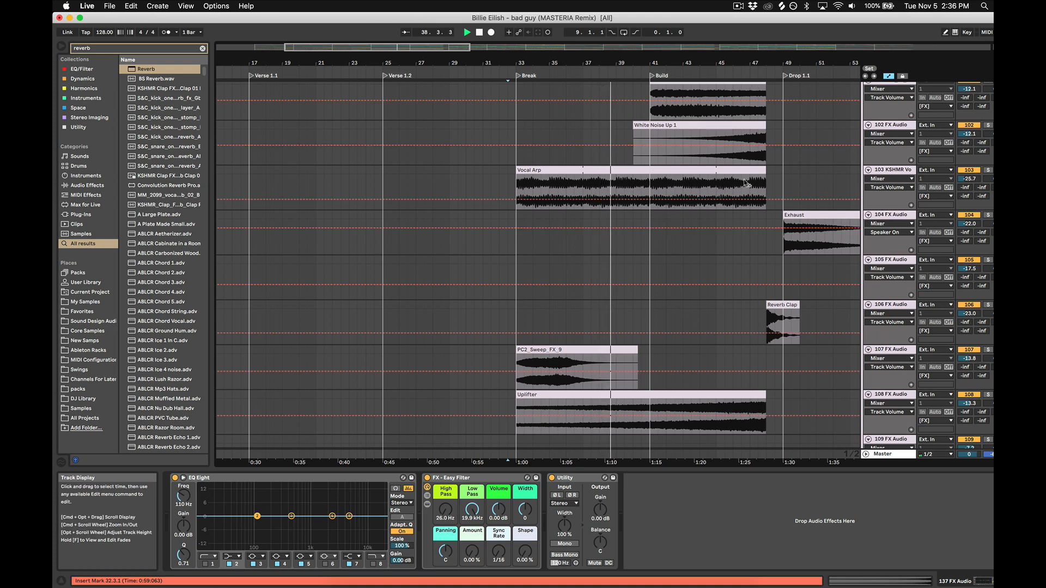
pyautogui.scroll(3, 809, 172)
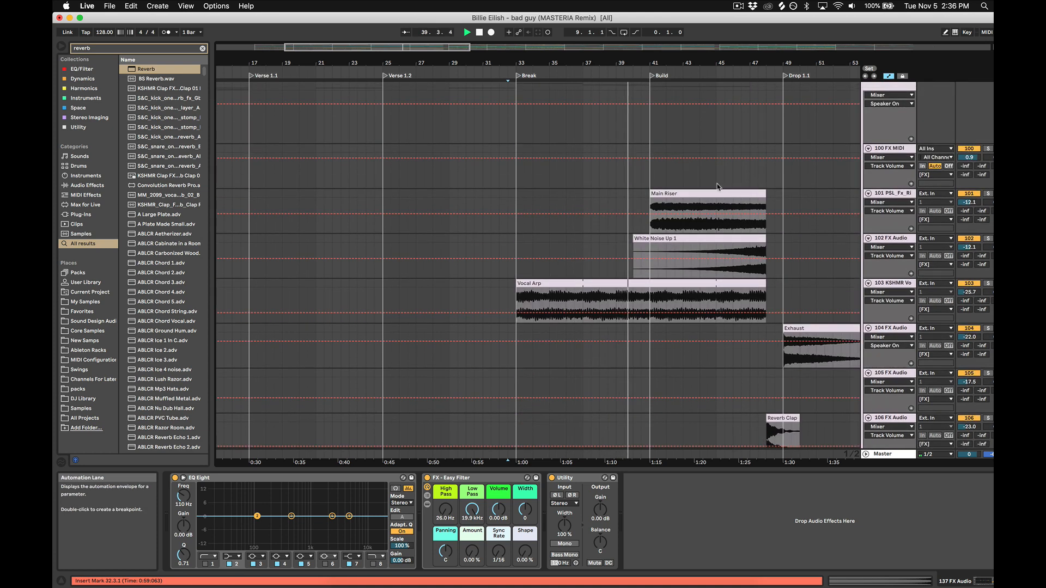
# Step: Select the Main Riser clip in the Build and solo tracks 101 and 102 to hear the riser and white noise
pyautogui.click(687, 193)
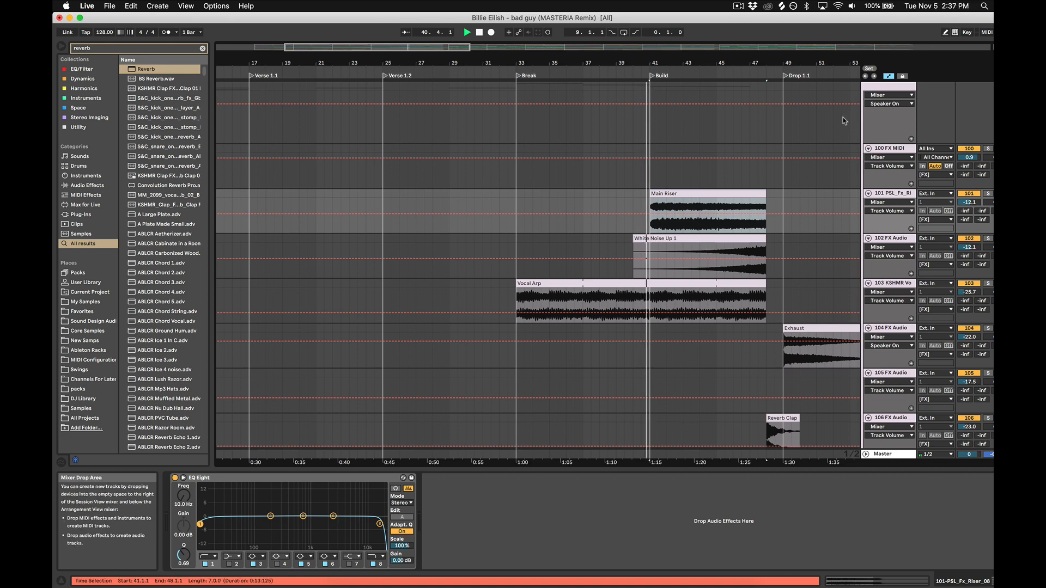
pyautogui.moveTo(807, 62); pyautogui.dragTo(657, 63)
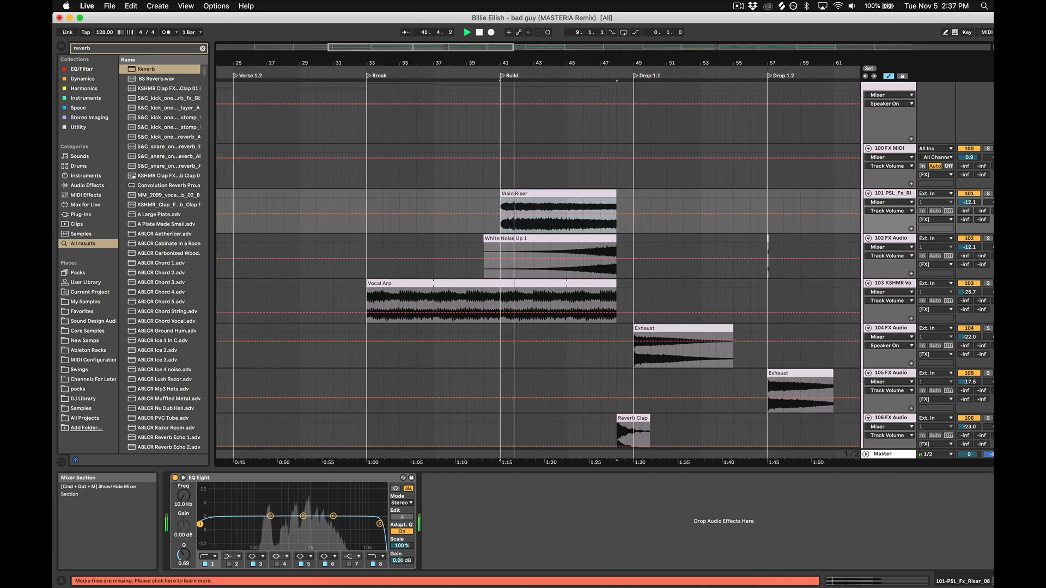
pyautogui.click(988, 195)
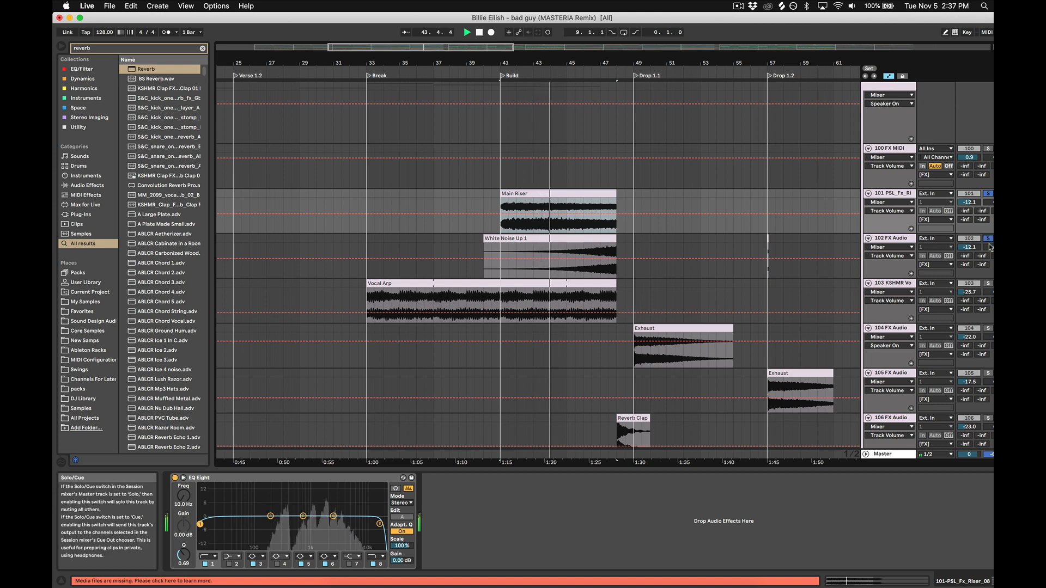
# Step: Solo the Uplifter on track 108 and the Dm_Rises clip on track 115 during the Build
pyautogui.scroll(-5, 992, 274)
pyautogui.scroll(-3, 991, 275)
pyautogui.click(988, 180)
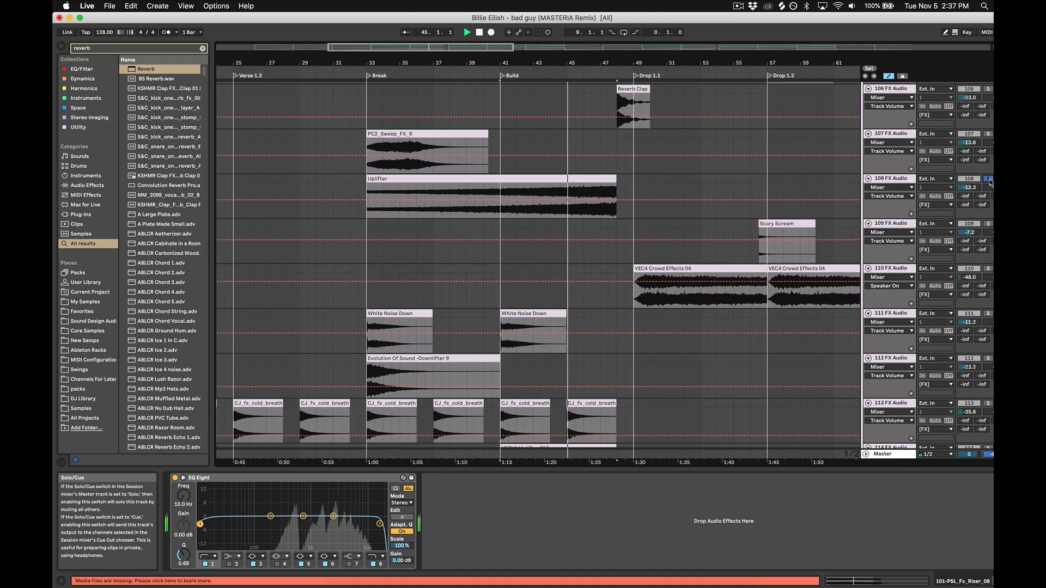
pyautogui.scroll(-5, 986, 349)
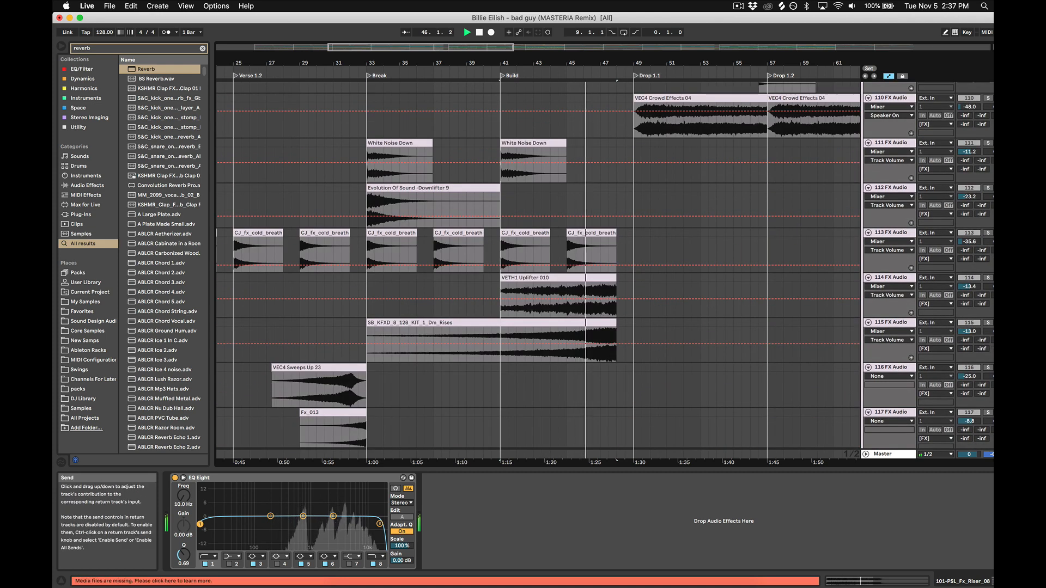
pyautogui.click(989, 323)
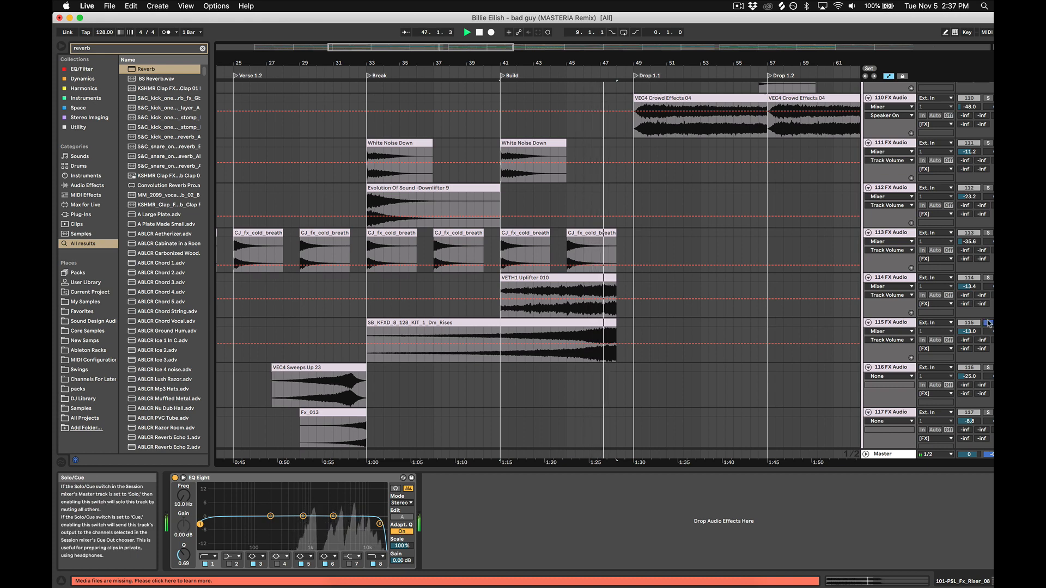
# Step: Audition PSL_Fx_Riser_07 on track 123 in solo from the Build and stop playback
pyautogui.scroll(-8, 760, 315)
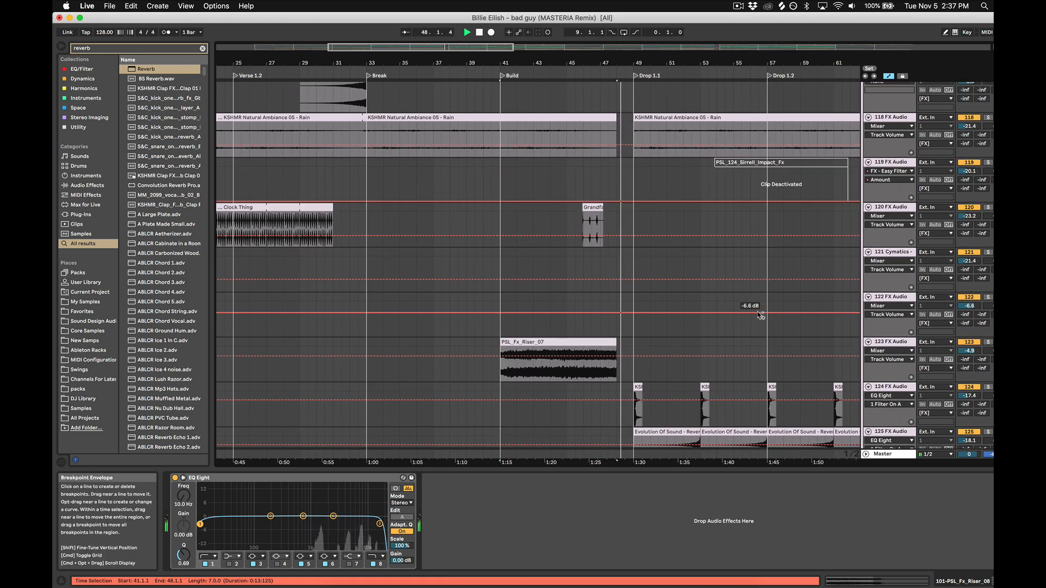
pyautogui.scroll(-3, 726, 318)
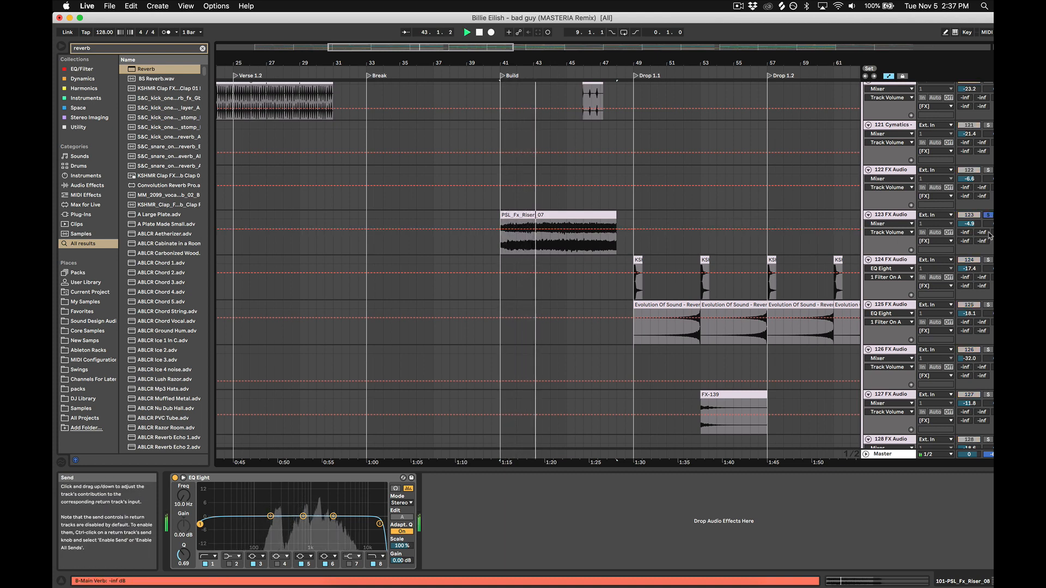
pyautogui.press('space')
# Step: Look over the remaining FX tracks, return to the riser tracks, and widen the view to Intro 1.1 through Verse 2.1
pyautogui.scroll(-4, 952, 272)
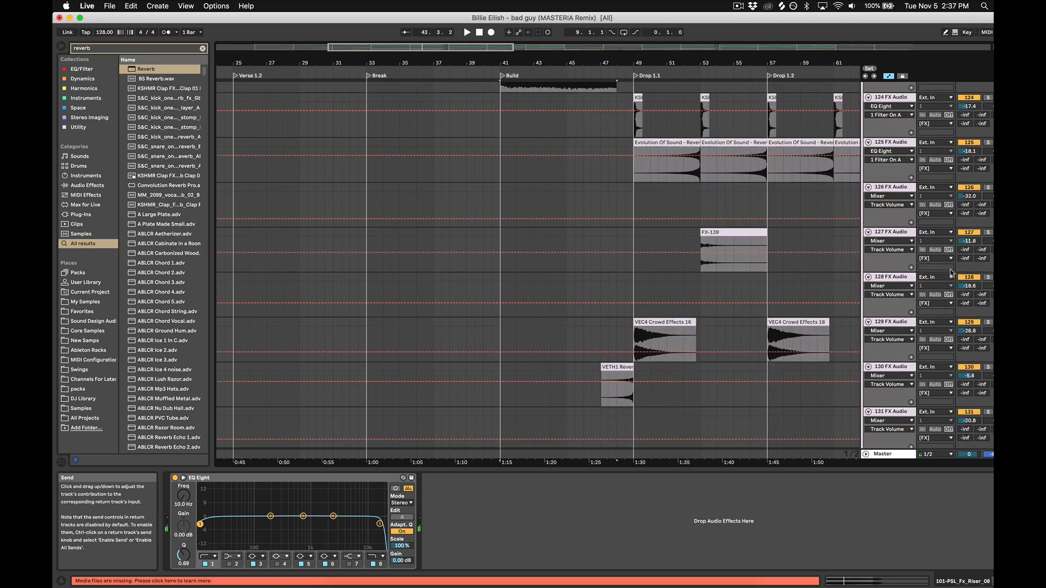
pyautogui.scroll(-7, 952, 272)
pyautogui.scroll(20, 908, 295)
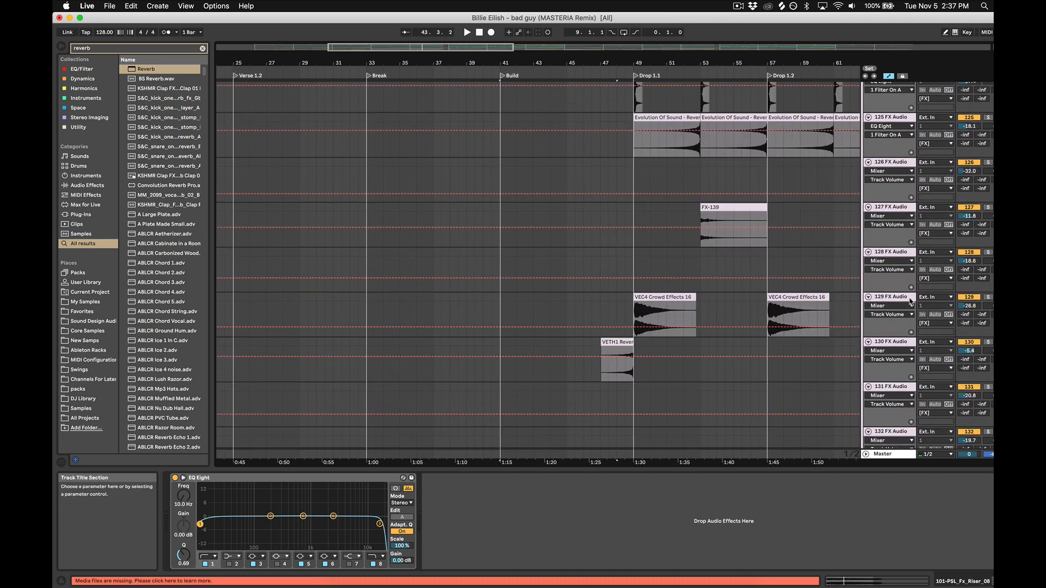
pyautogui.scroll(8, 887, 272)
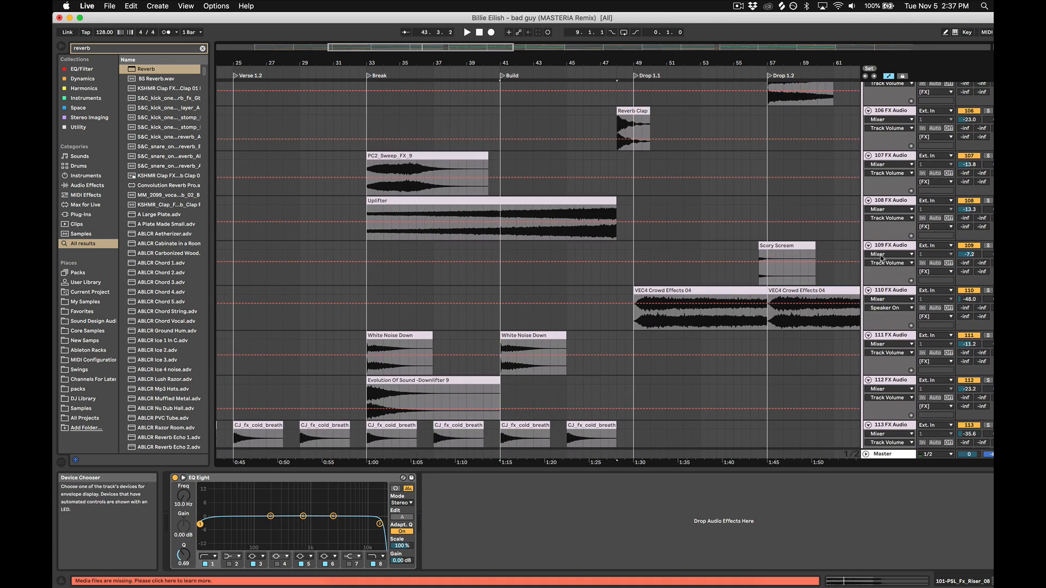
pyautogui.moveTo(692, 65); pyautogui.dragTo(593, 27)
pyautogui.scroll(3, 509, 316)
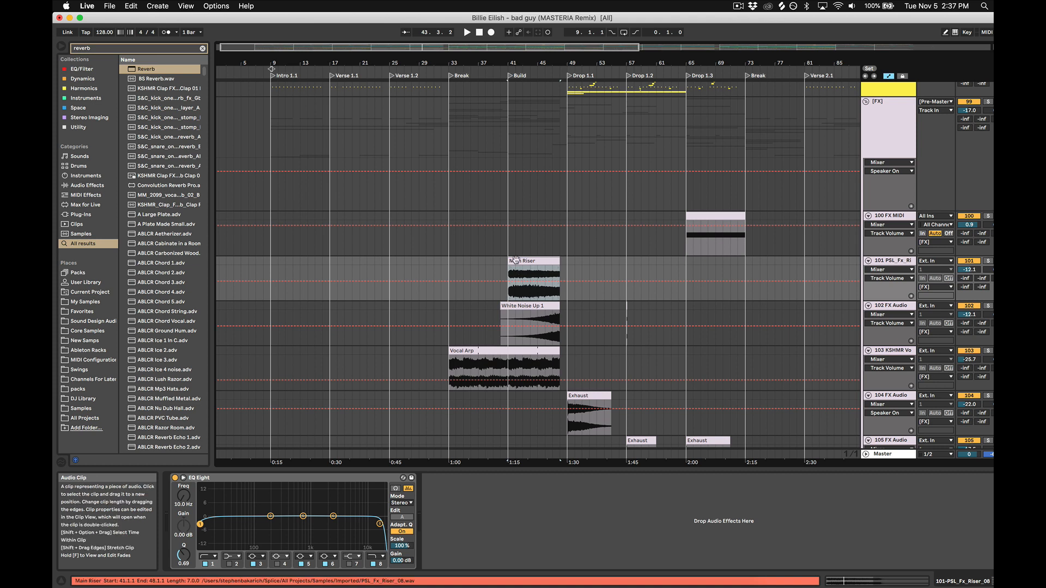
pyautogui.scroll(-3, 523, 261)
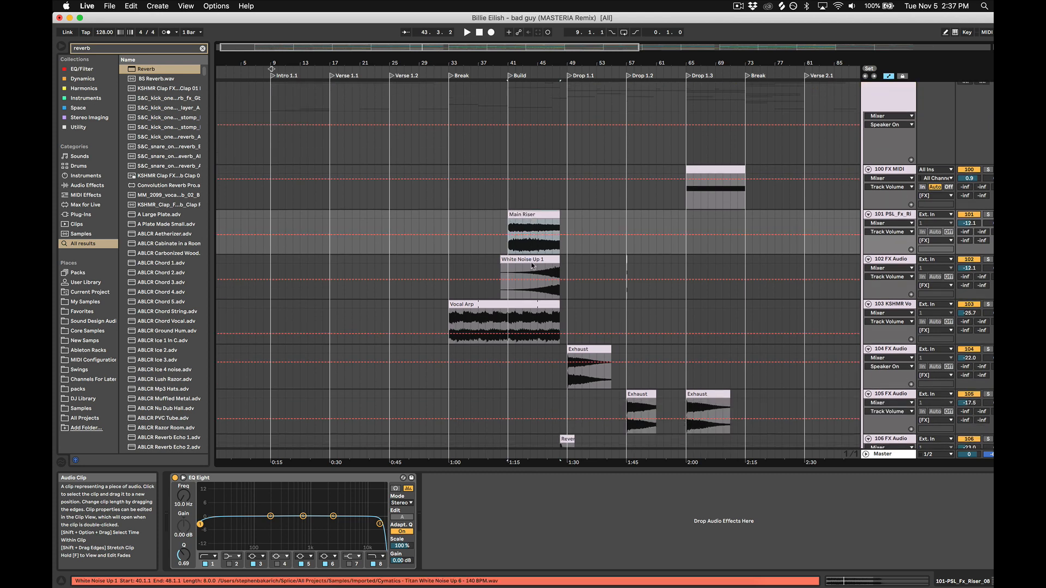
# Step: Place the playback marker at the start of the Build on track 103 and inspect where the riser clips end before Drop 1.1
pyautogui.click(516, 297)
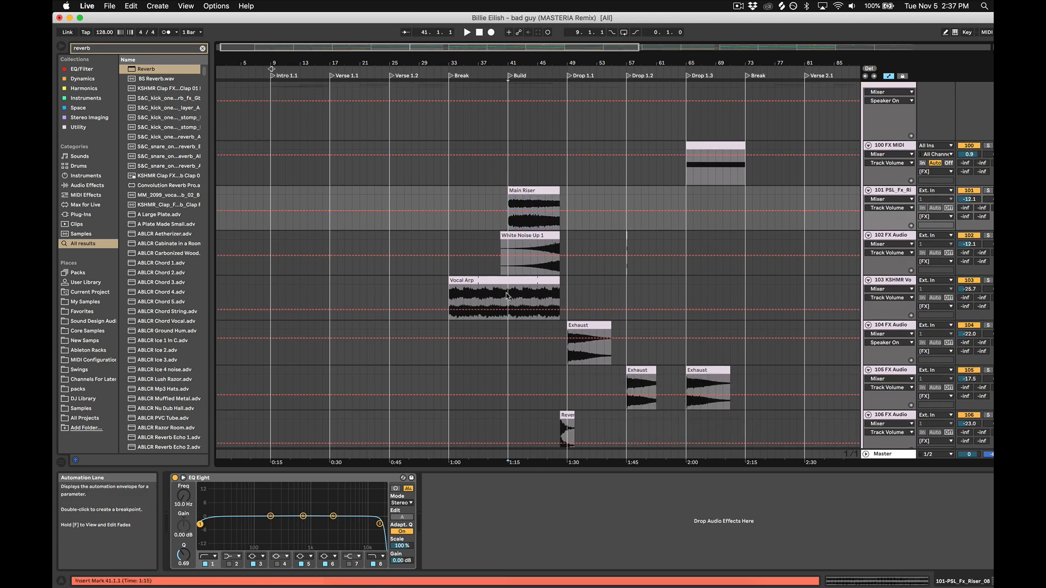
pyautogui.scroll(3, 583, 240)
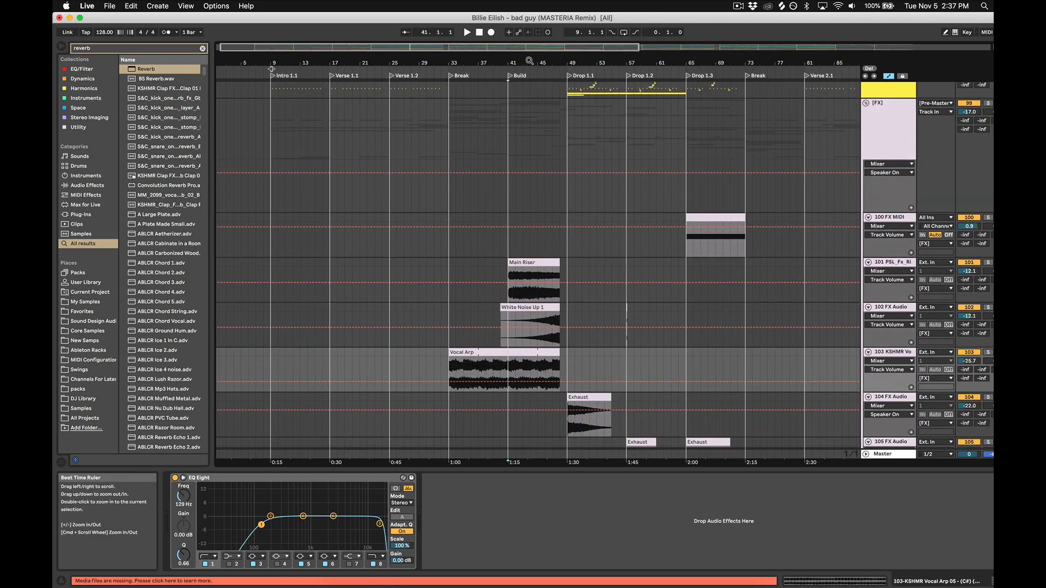
pyautogui.moveTo(272, 69); pyautogui.dragTo(256, 103)
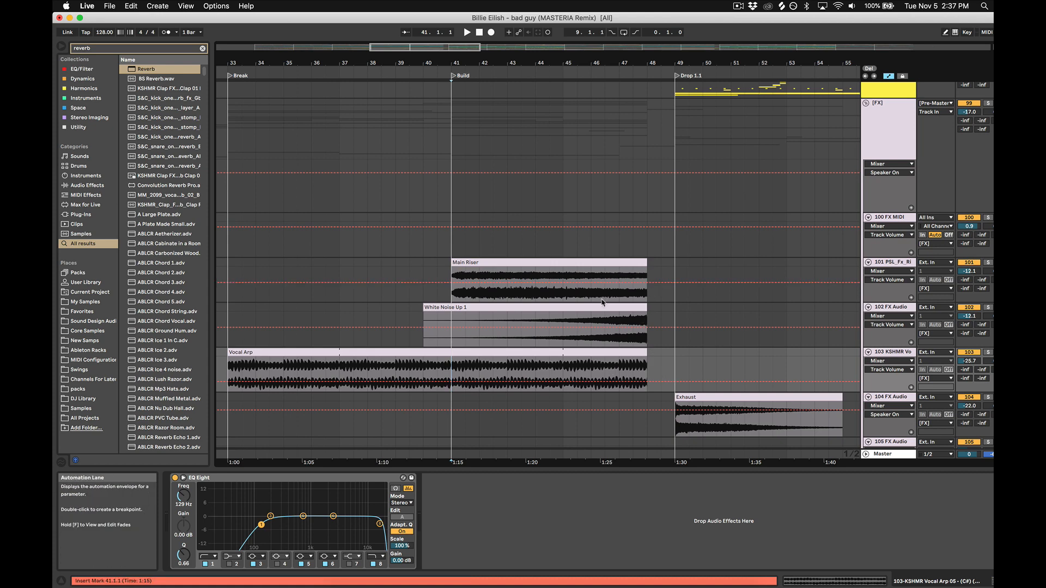
pyautogui.scroll(4, 608, 318)
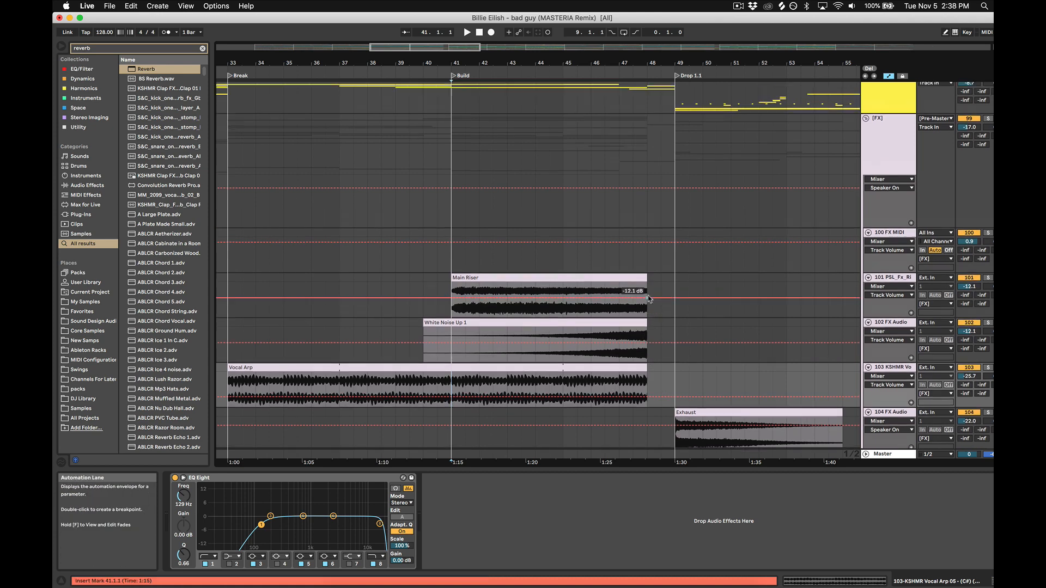
pyautogui.scroll(-5, 652, 325)
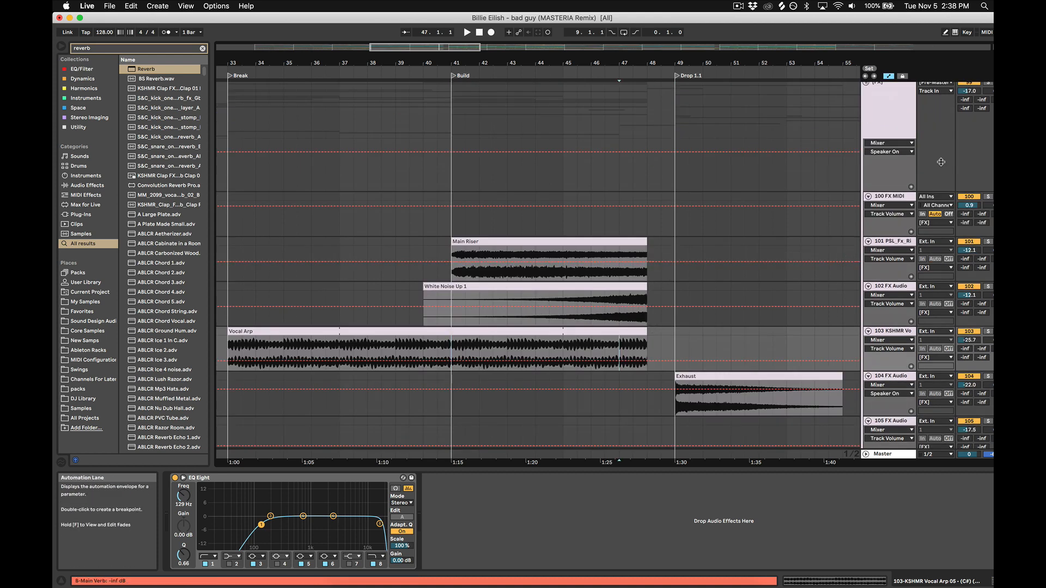
# Step: Play the soloed FX group from Drop 1.1 and select track 104 with the Exhaust clip
pyautogui.hscroll(4, 759, 64)
pyautogui.press('-')
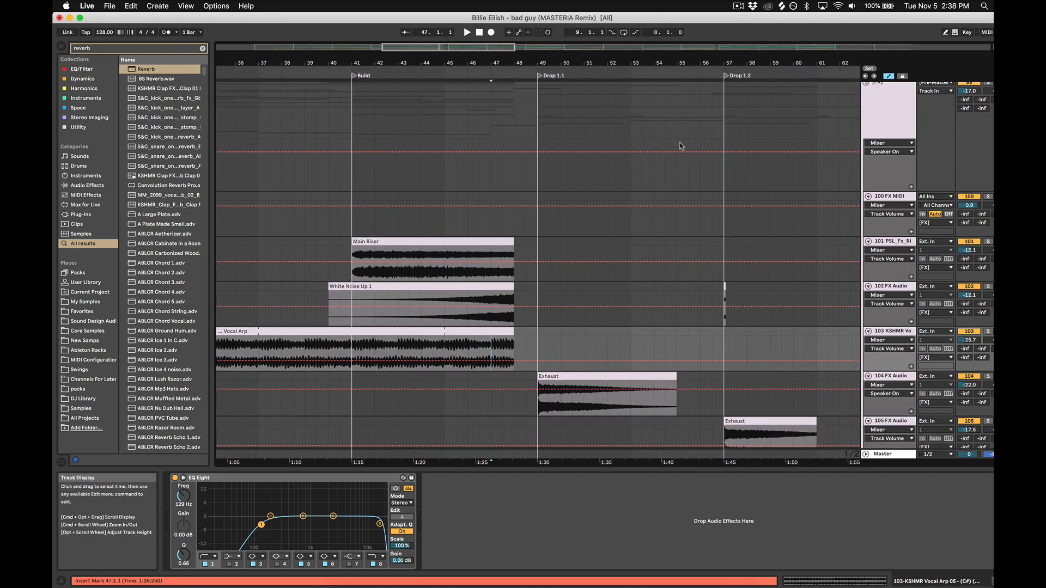
pyautogui.click(552, 115)
pyautogui.scroll(3, 639, 125)
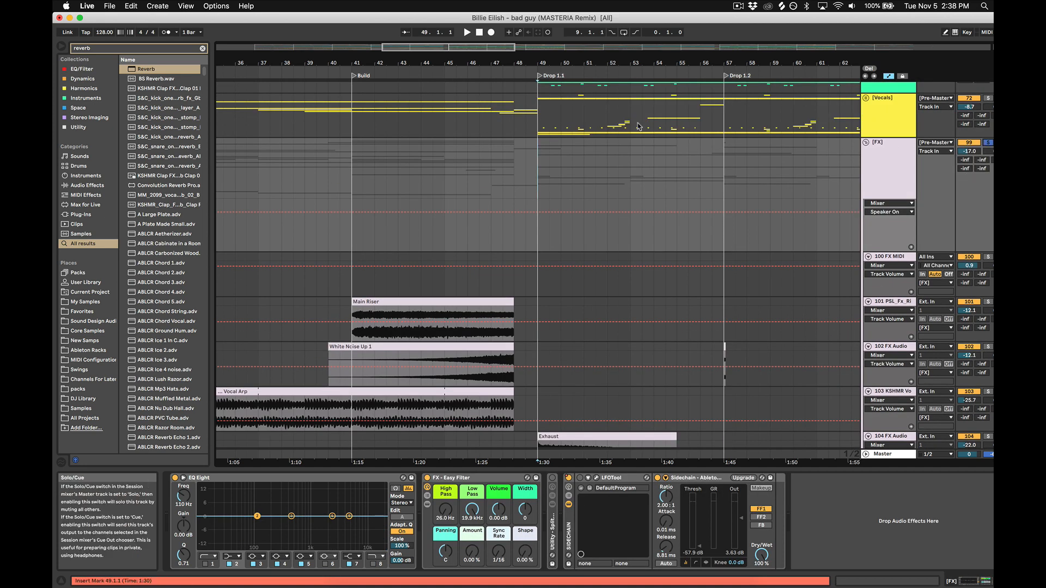
pyautogui.press('space')
pyautogui.hscroll(2, 634, 163)
pyautogui.scroll(-5, 626, 266)
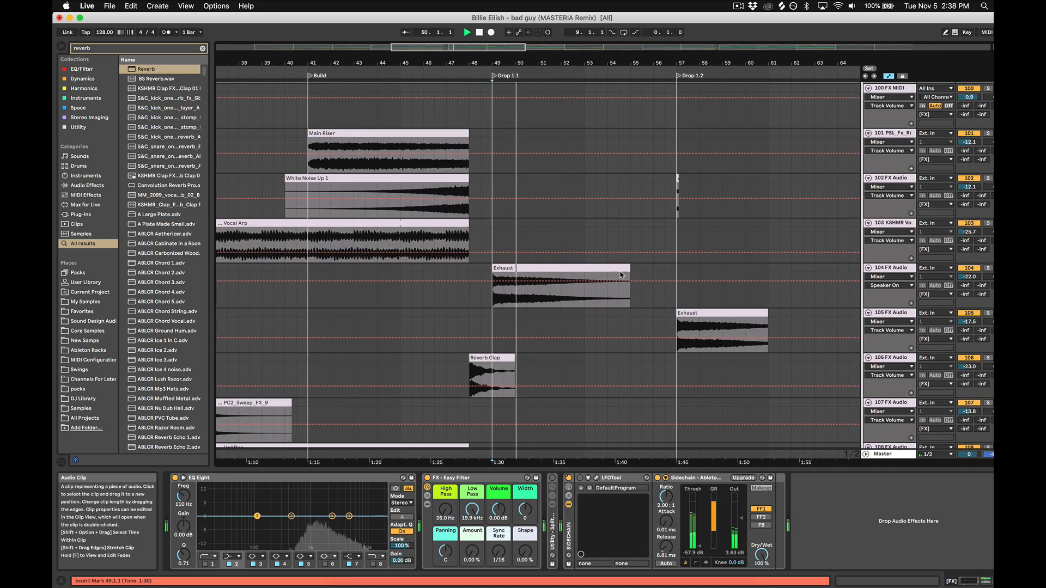
pyautogui.click(912, 268)
pyautogui.scroll(-6, 760, 266)
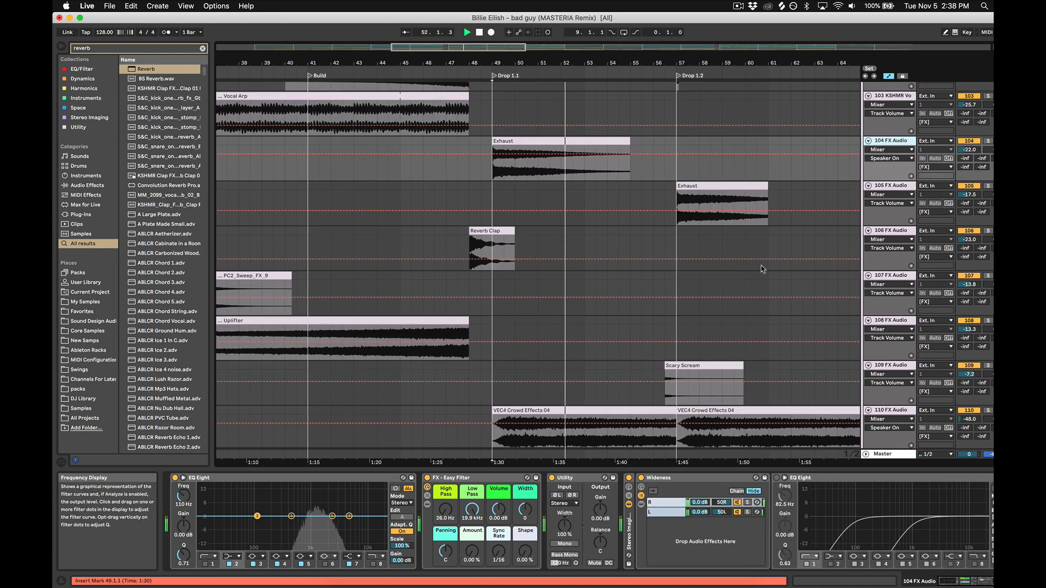
# Step: Solo track 110 and audition the VEC4 Crowd Effects 04 clip from Drop 1.1, then stop playback
pyautogui.click(988, 241)
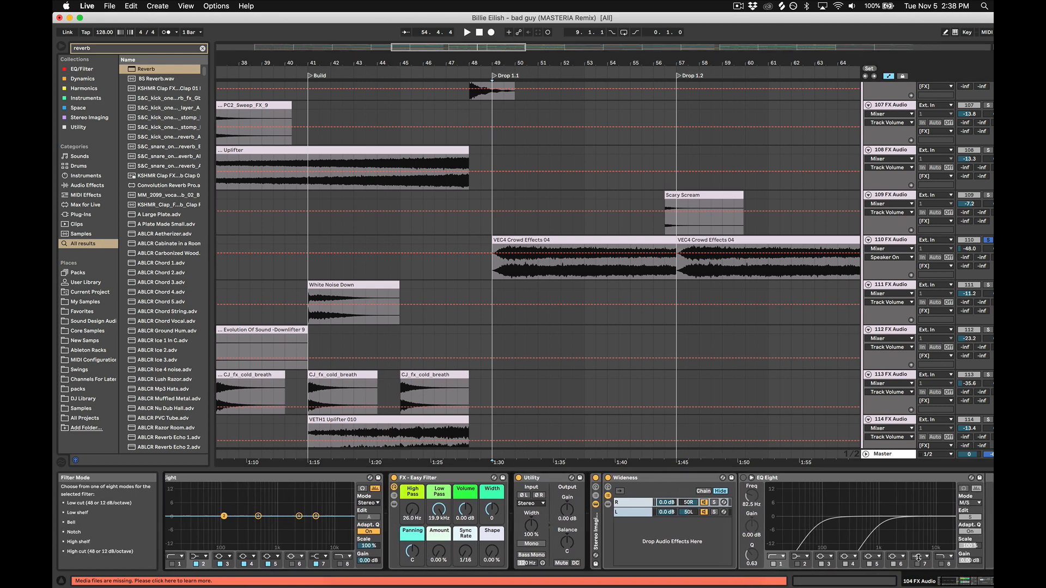
pyautogui.click(892, 240)
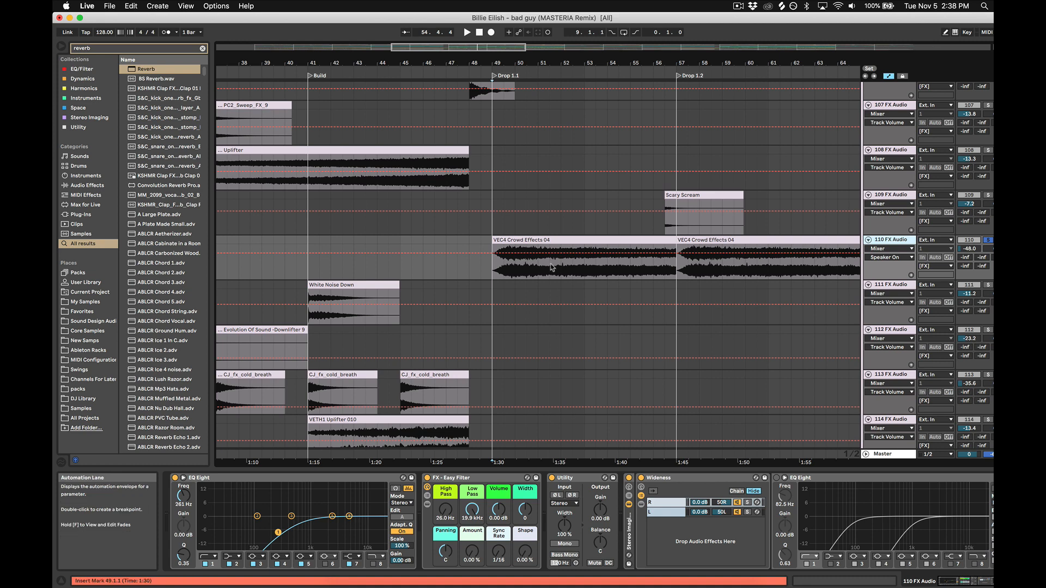
pyautogui.click(523, 241)
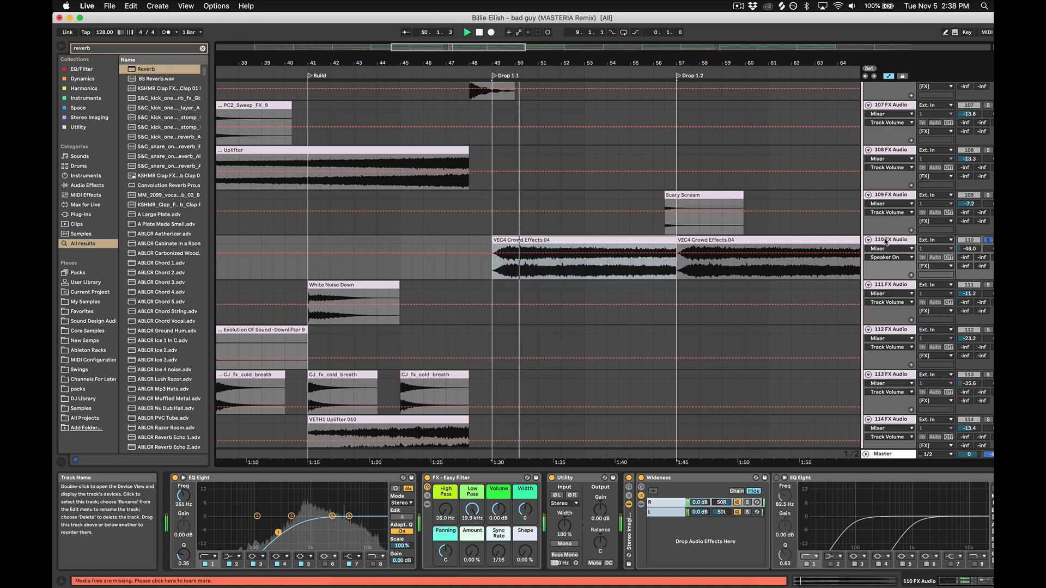
pyautogui.press('space')
# Step: Audition the White Noise Down clip on track 111 in solo from the Build and stop playback
pyautogui.scroll(-3, 419, 170)
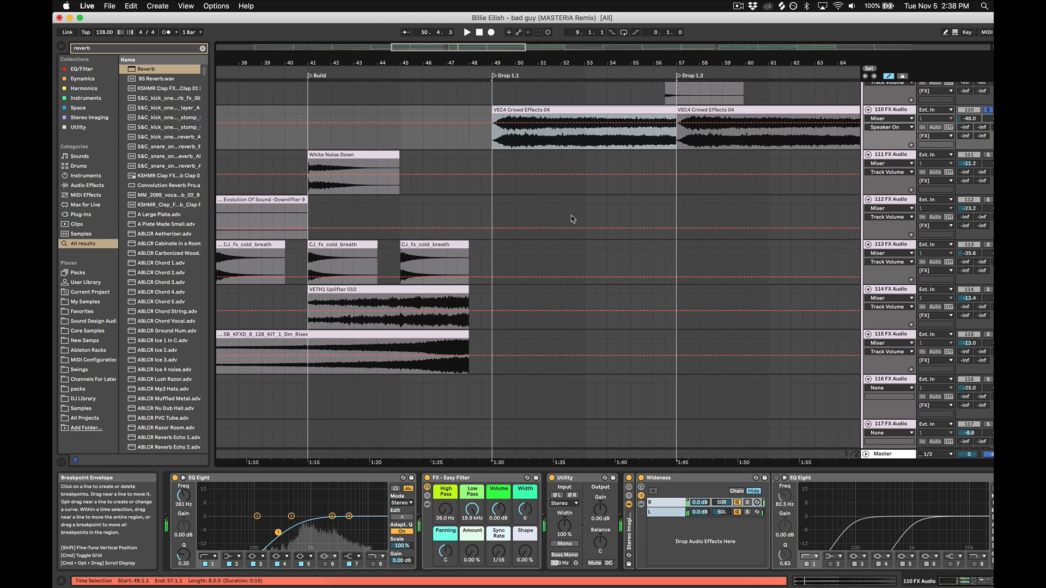
pyautogui.click(311, 170)
pyautogui.press('space')
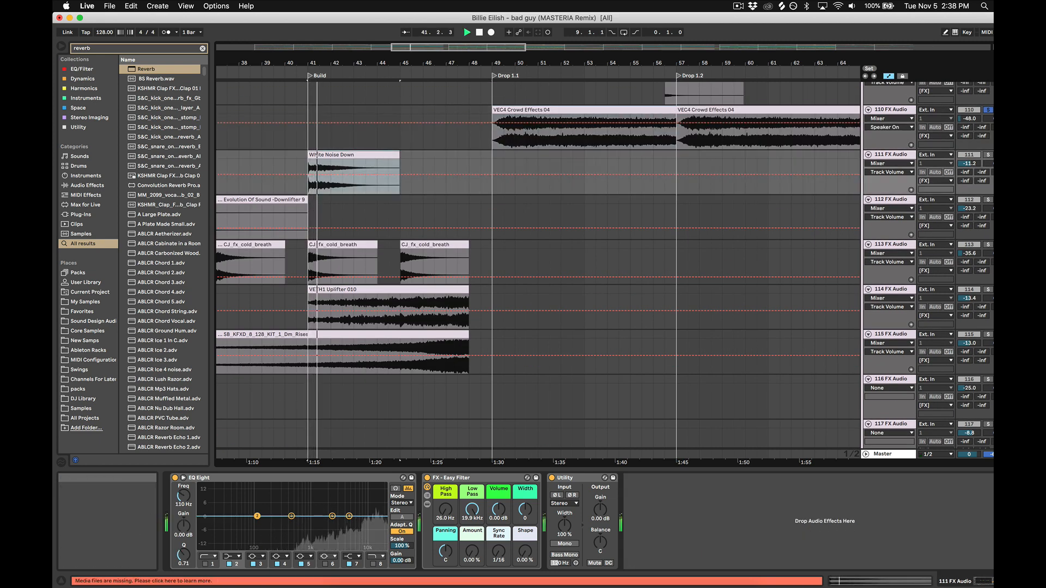
pyautogui.click(987, 156)
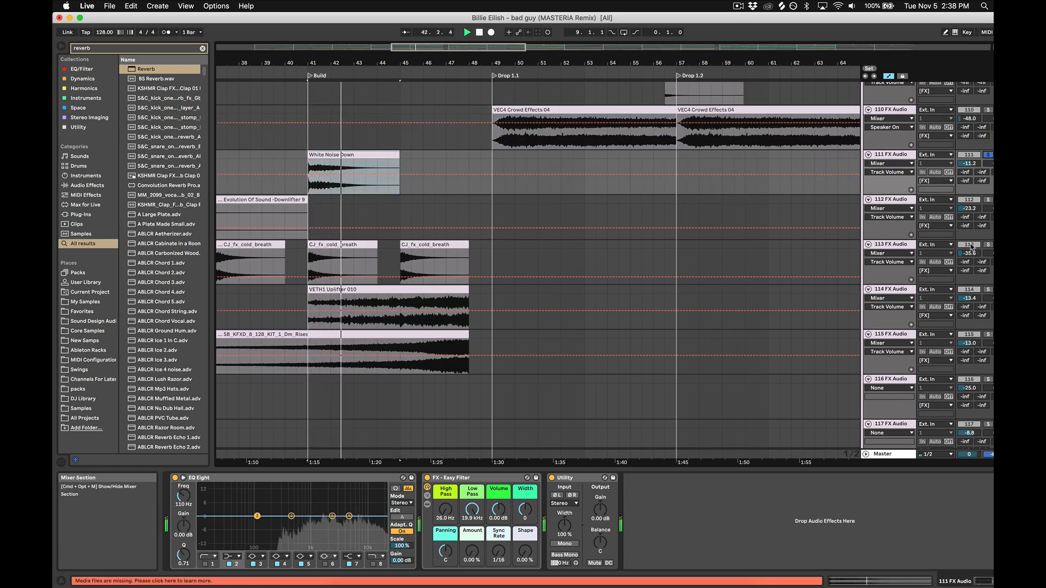
pyautogui.scroll(-6, 621, 226)
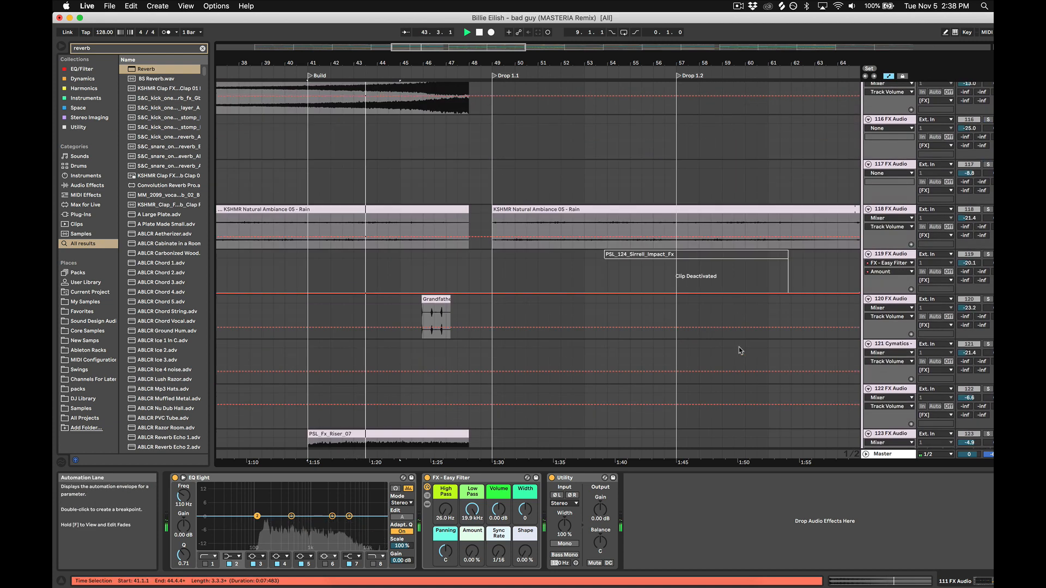
pyautogui.click(622, 225)
pyautogui.press('space')
# Step: Solo tracks 124 and 125 in turn to hear the short KSHMR hits and the reverse sweeps in Drop 1.1
pyautogui.scroll(-5, 545, 272)
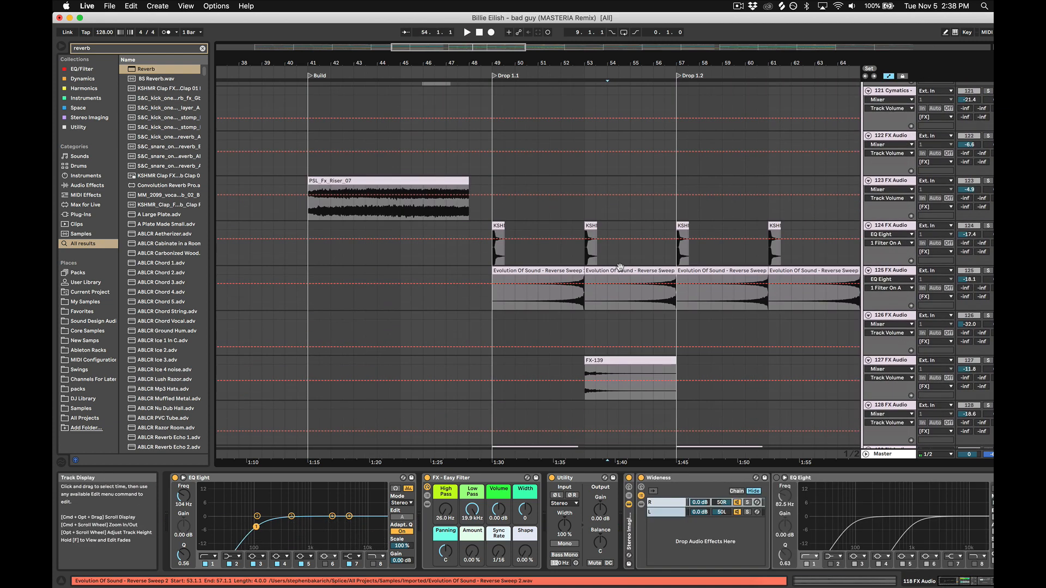
pyautogui.click(494, 308)
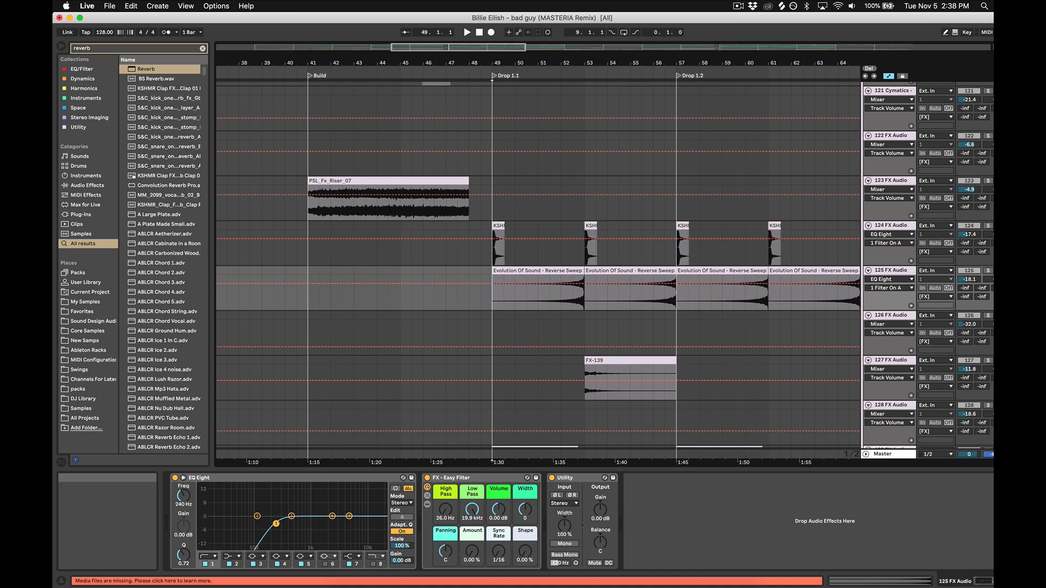
pyautogui.click(988, 271)
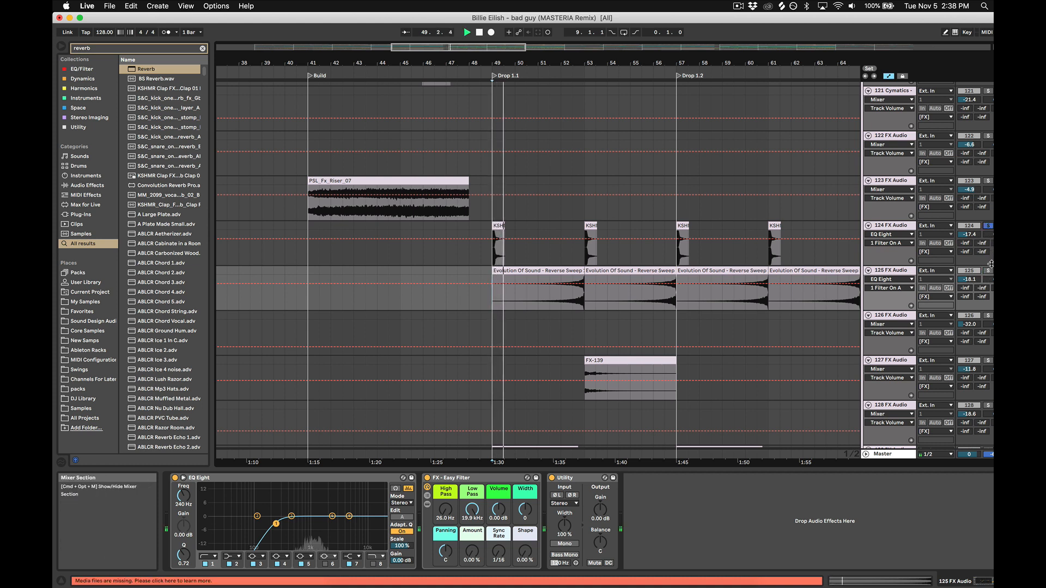
pyautogui.click(572, 297)
pyautogui.scroll(-2, 790, 333)
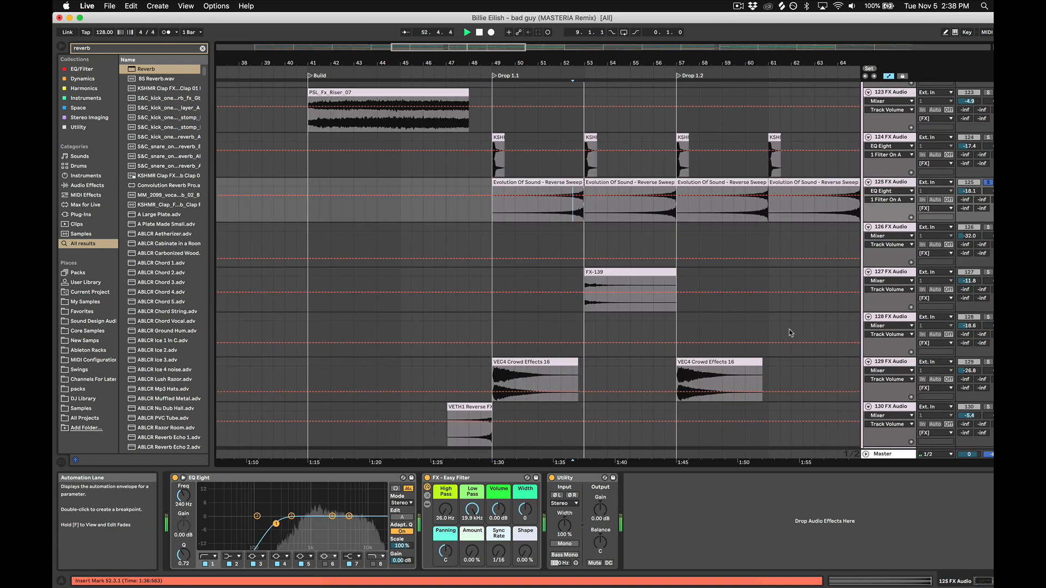
# Step: Solo FX-139 on track 127 and VEC4 Crowd Effects 16 on track 129, playing the crowd clip from Drop 1.1
pyautogui.click(988, 271)
pyautogui.scroll(-2, 990, 279)
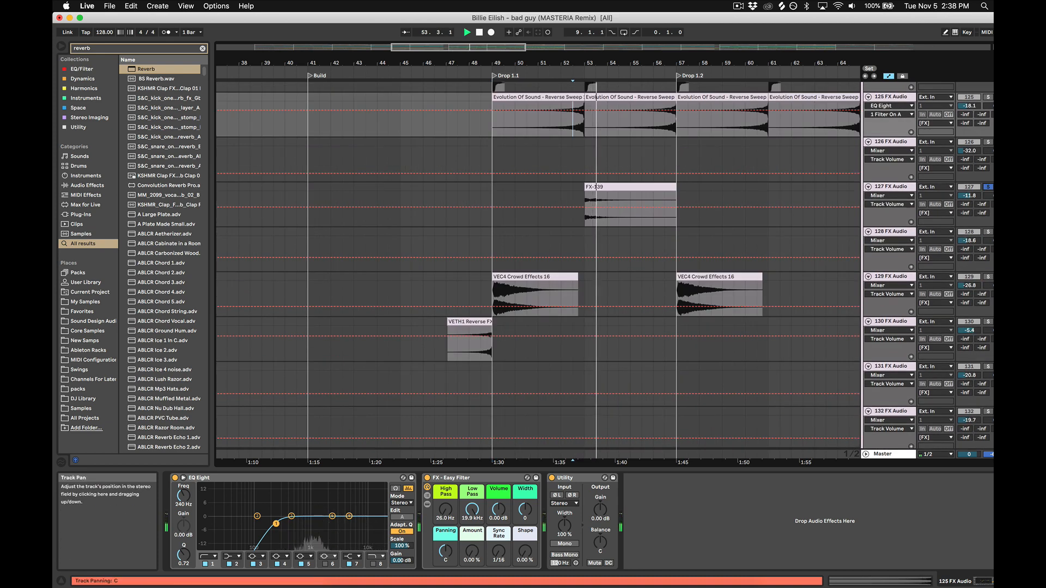
pyautogui.click(554, 277)
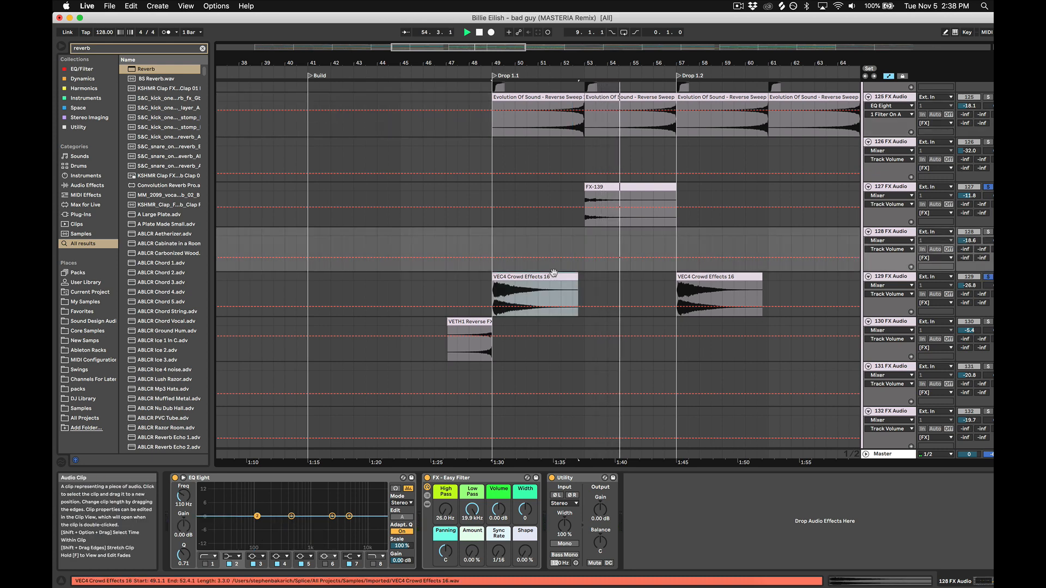
pyautogui.press('space')
pyautogui.press('space')
# Step: Audition the VETH1 Reverse FX clip on track 130 in solo leading into Drop 1.1
pyautogui.scroll(-2, 710, 291)
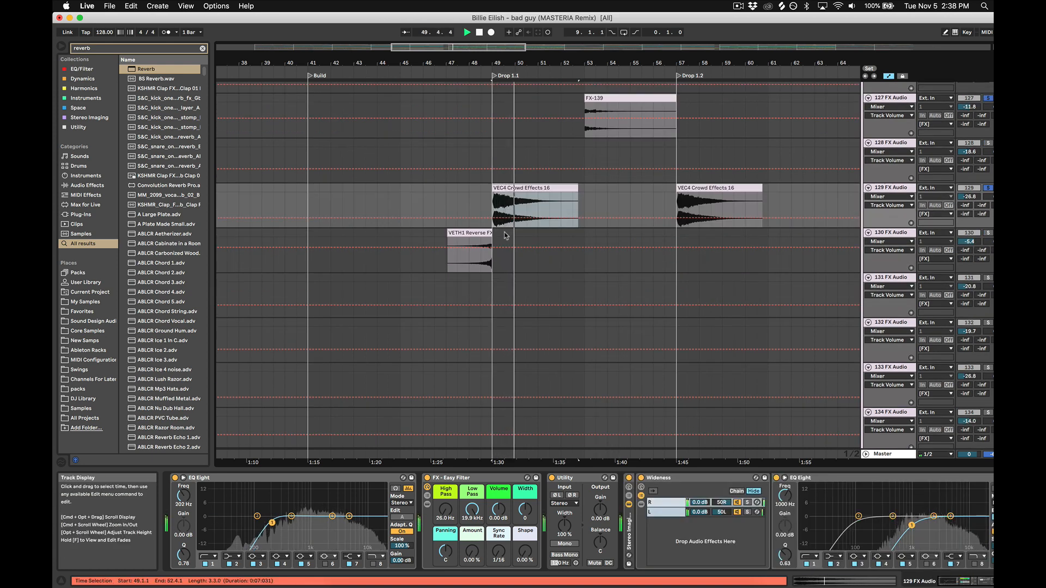
pyautogui.click(480, 265)
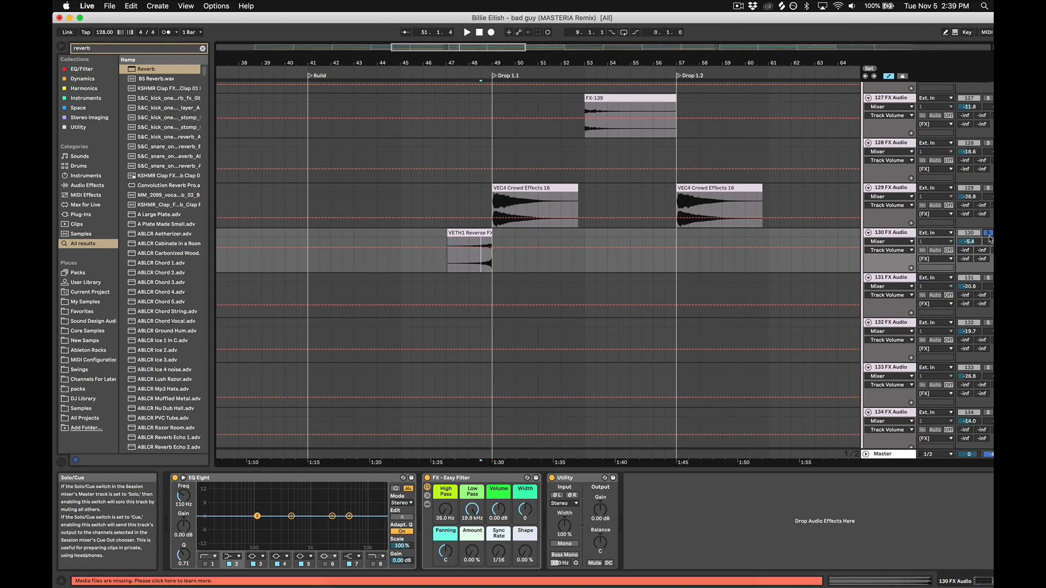
pyautogui.press('space')
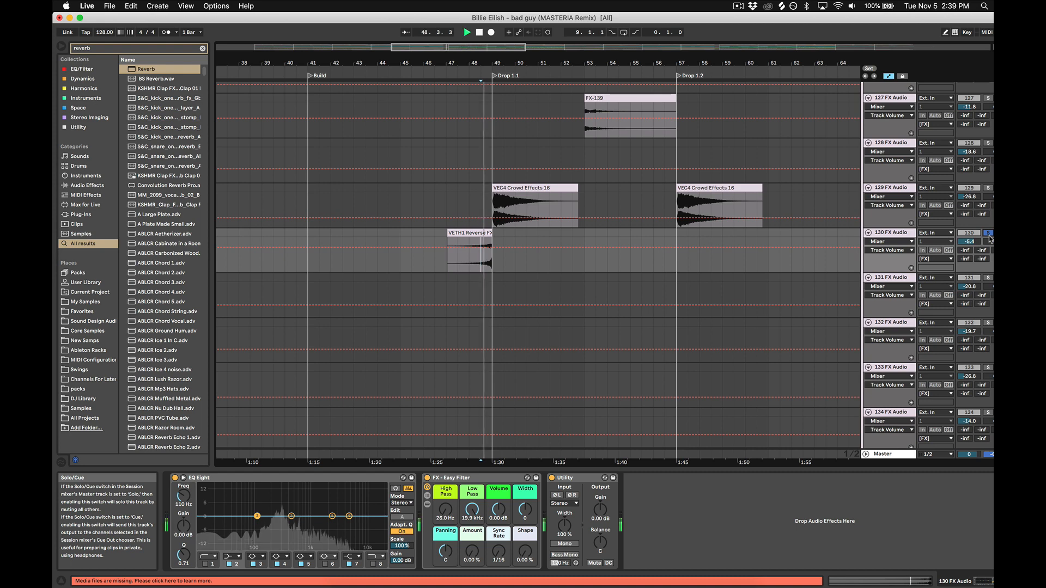
# Step: Collapse the FX group, play it in solo, and widen the view to cover the first Break through Drop 1.3
pyautogui.scroll(-8, 814, 284)
pyautogui.scroll(15, 814, 284)
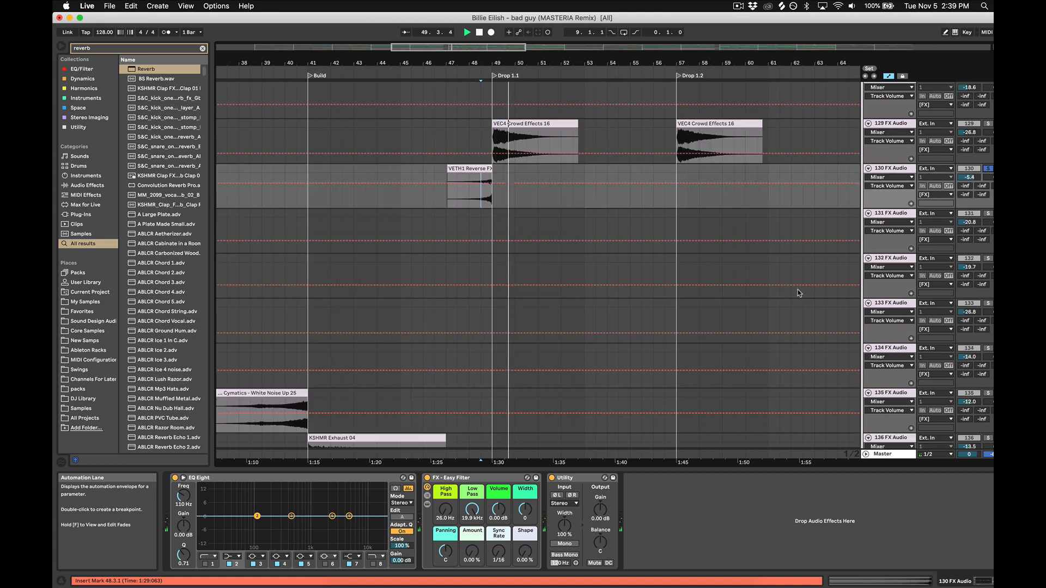
pyautogui.scroll(20, 862, 248)
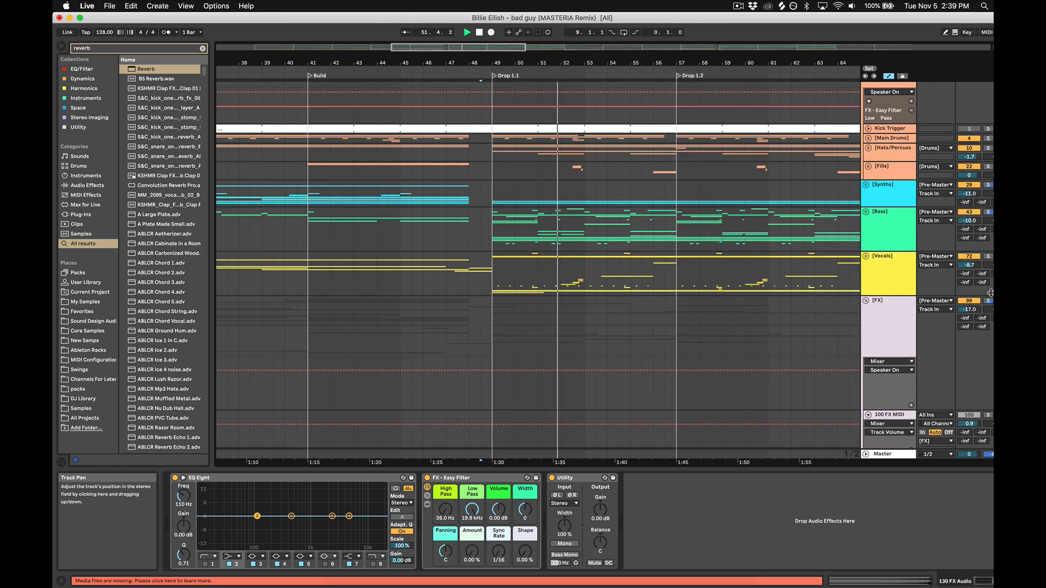
pyautogui.click(866, 302)
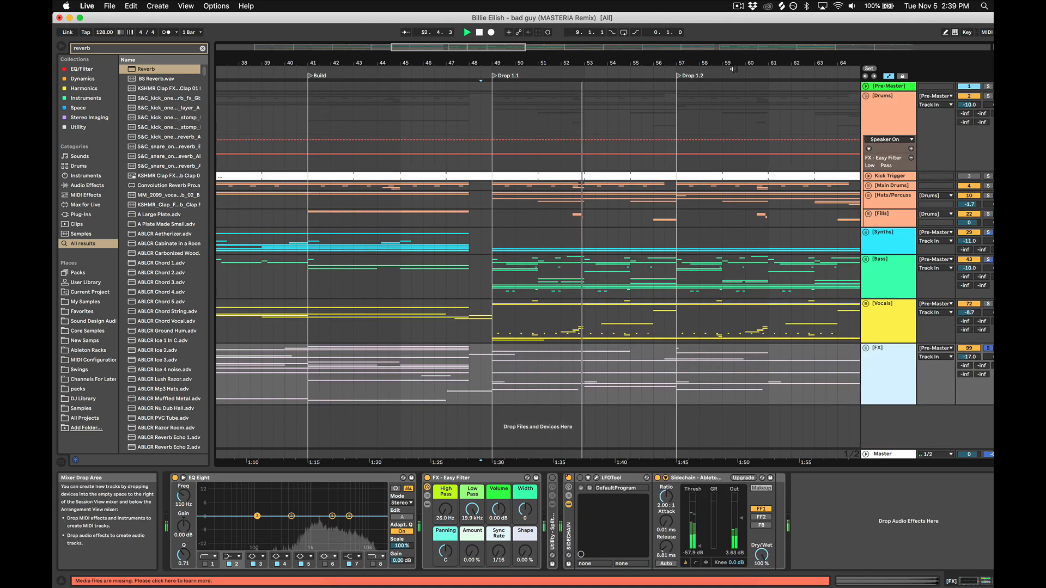
pyautogui.scroll(-5, 632, 338)
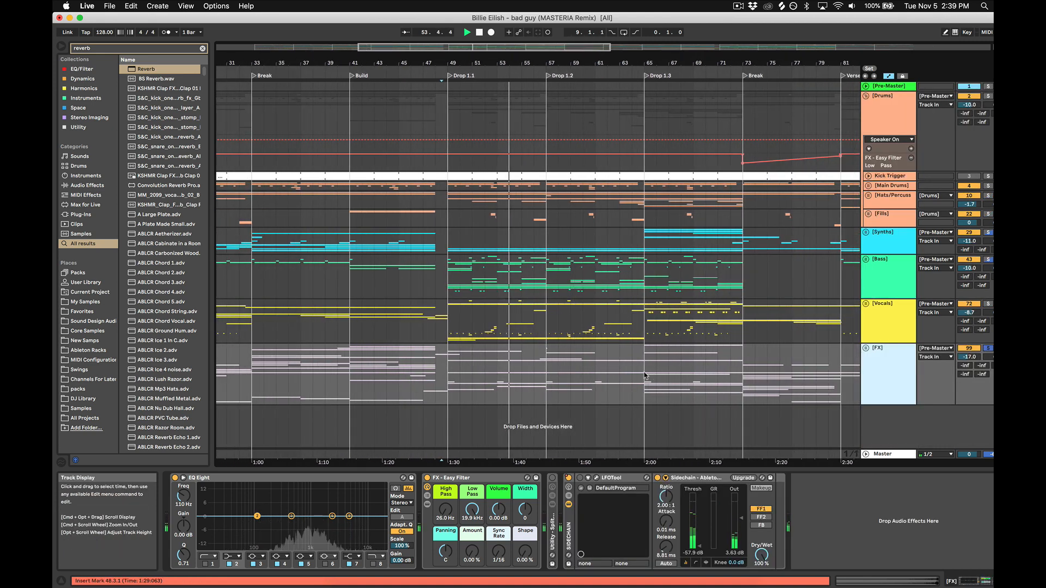
# Step: Expand the FX group, solo track 100 FX MIDI from Drop 1.3, and view its Serum oscillator and FX settings
pyautogui.click(866, 348)
pyautogui.scroll(-10, 903, 139)
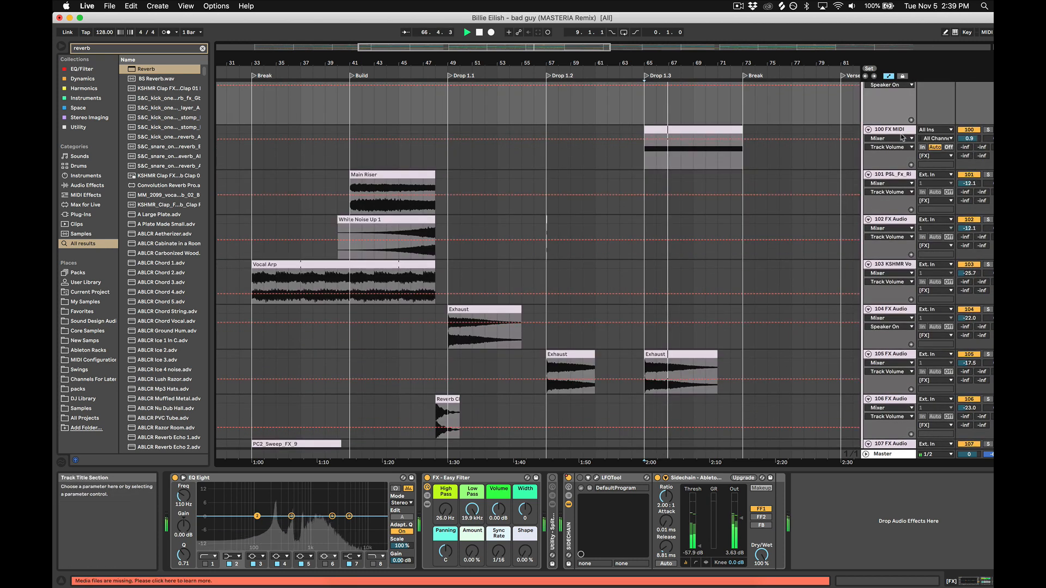
pyautogui.click(901, 130)
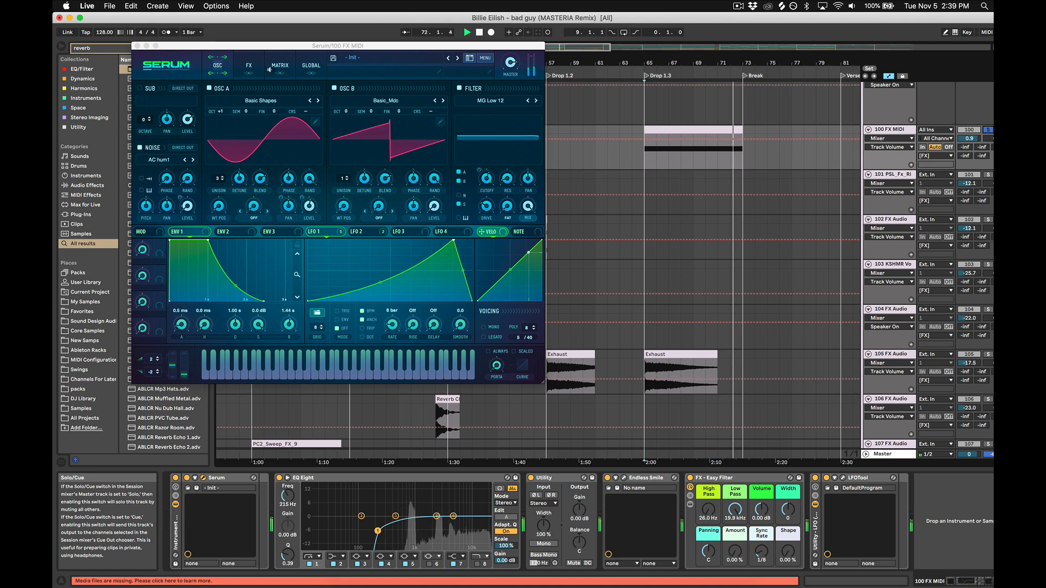
pyautogui.click(260, 69)
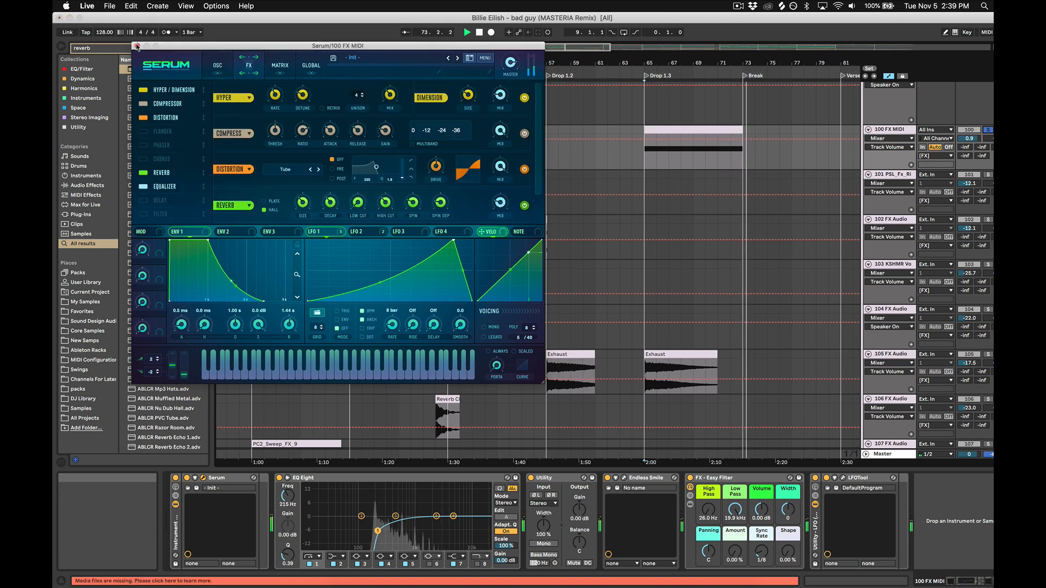
pyautogui.click(138, 45)
# Step: Look over the remaining FX tracks down to track 138 across the second Break, later drops and outro
pyautogui.scroll(-20, 806, 194)
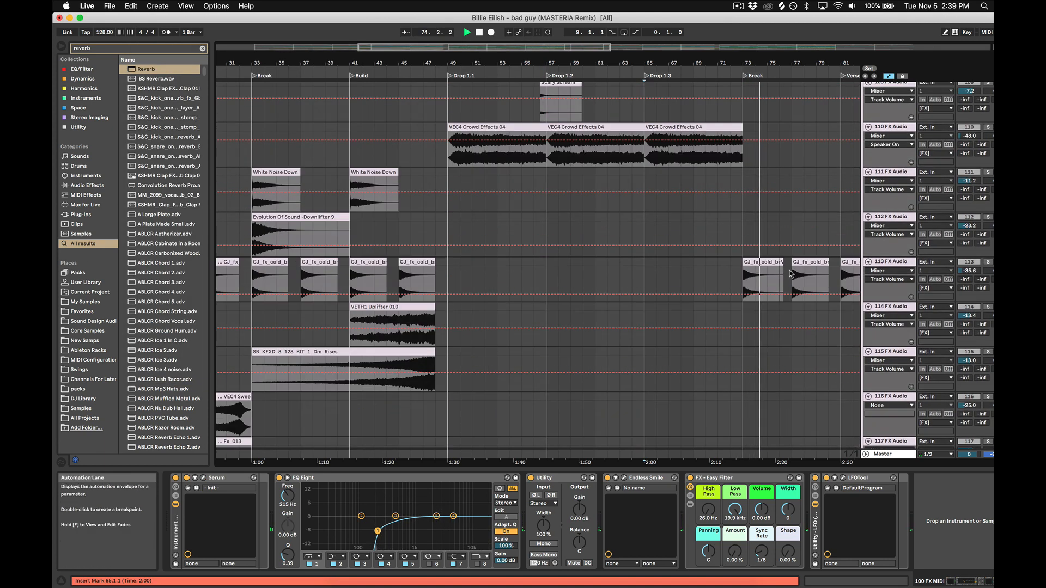
pyautogui.moveTo(789, 58); pyautogui.dragTo(513, 27)
pyautogui.scroll(-5, 748, 370)
pyautogui.scroll(-10, 748, 370)
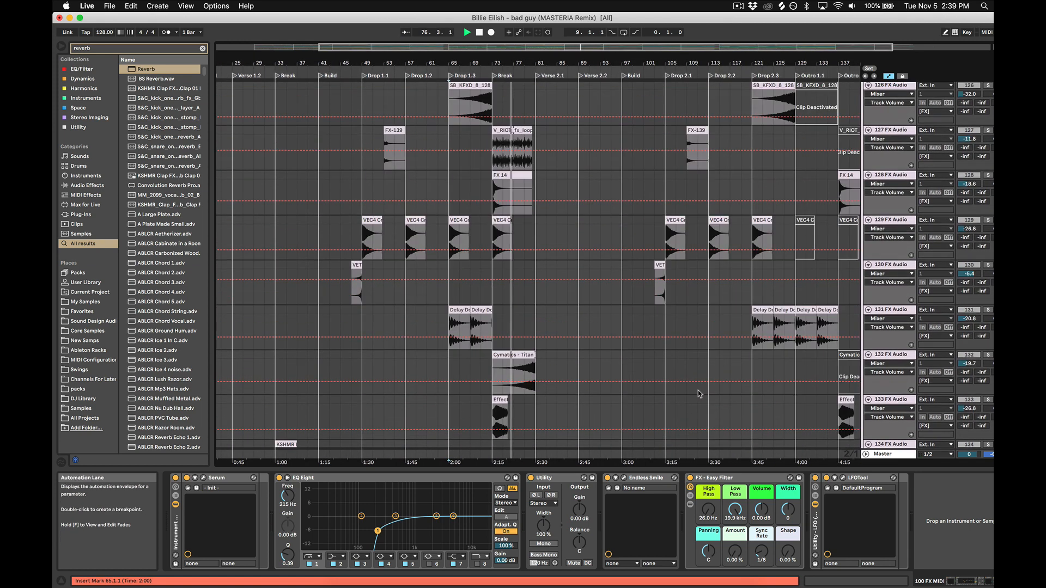
pyautogui.scroll(13, 785, 289)
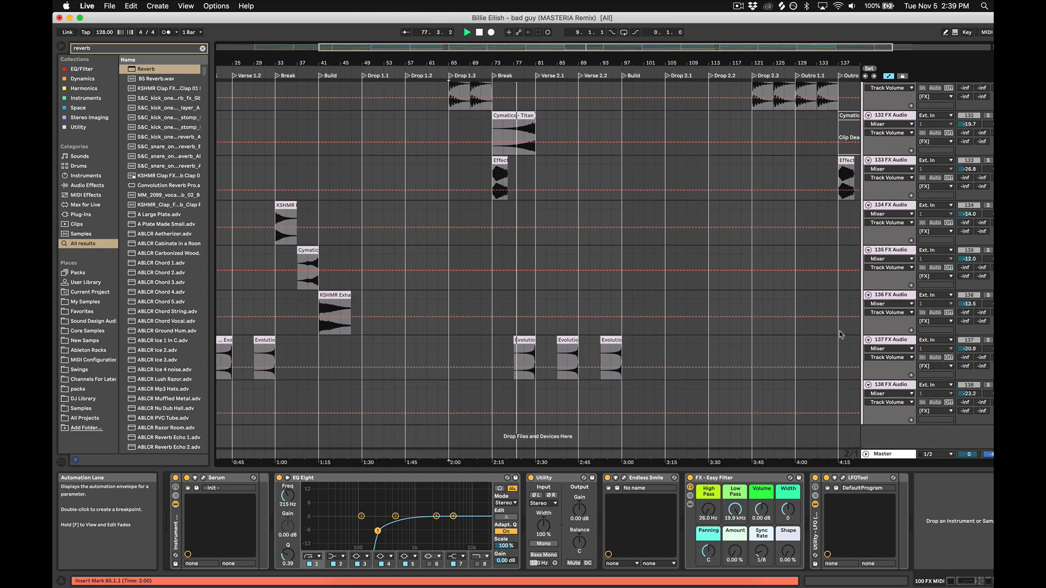
# Step: Collapse the FX group and the Drums group to return to the overview of all main groups
pyautogui.scroll(18, 847, 326)
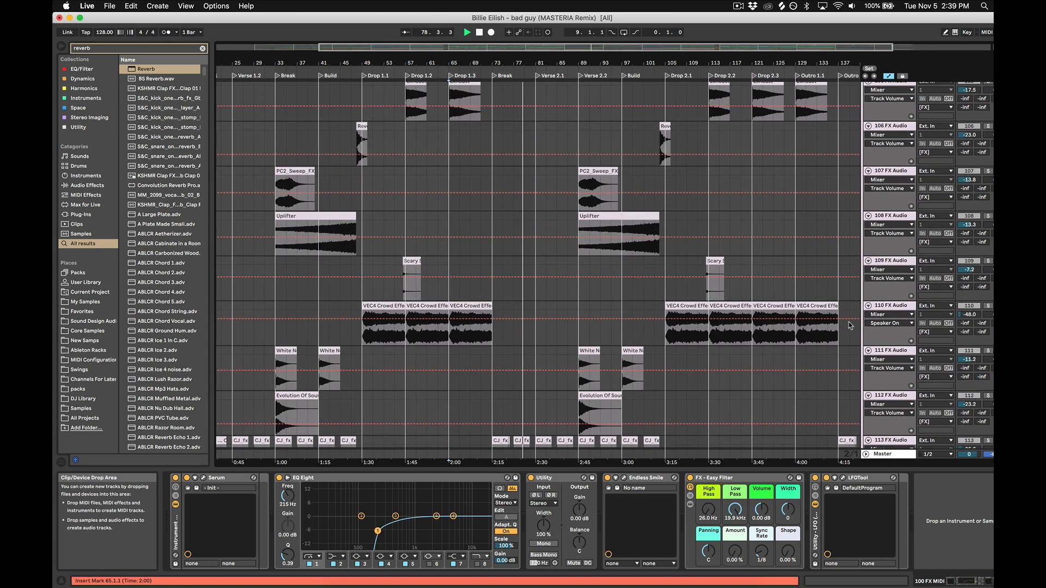
pyautogui.scroll(3, 853, 325)
pyautogui.click(892, 198)
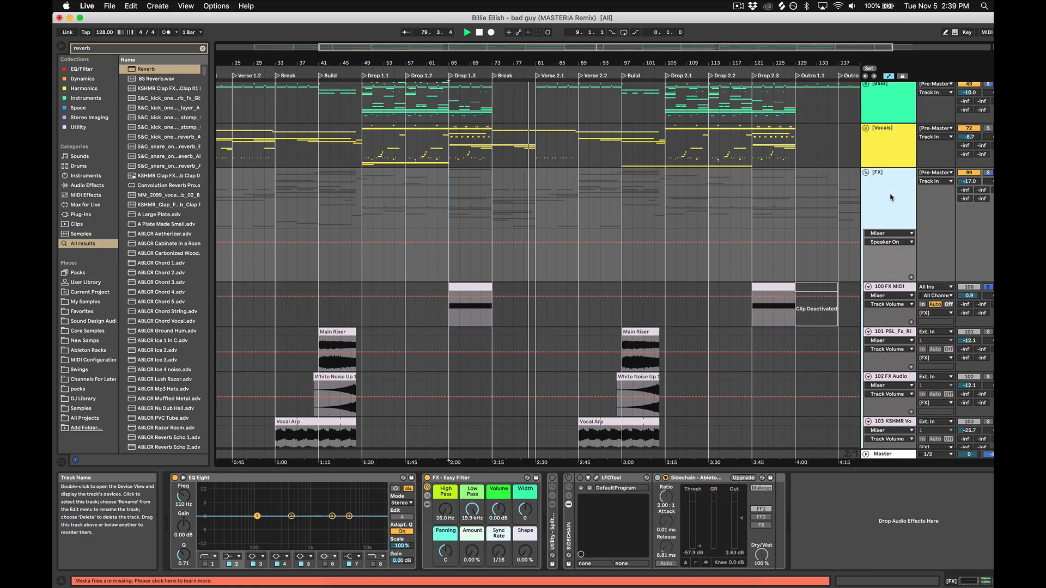
pyautogui.click(866, 173)
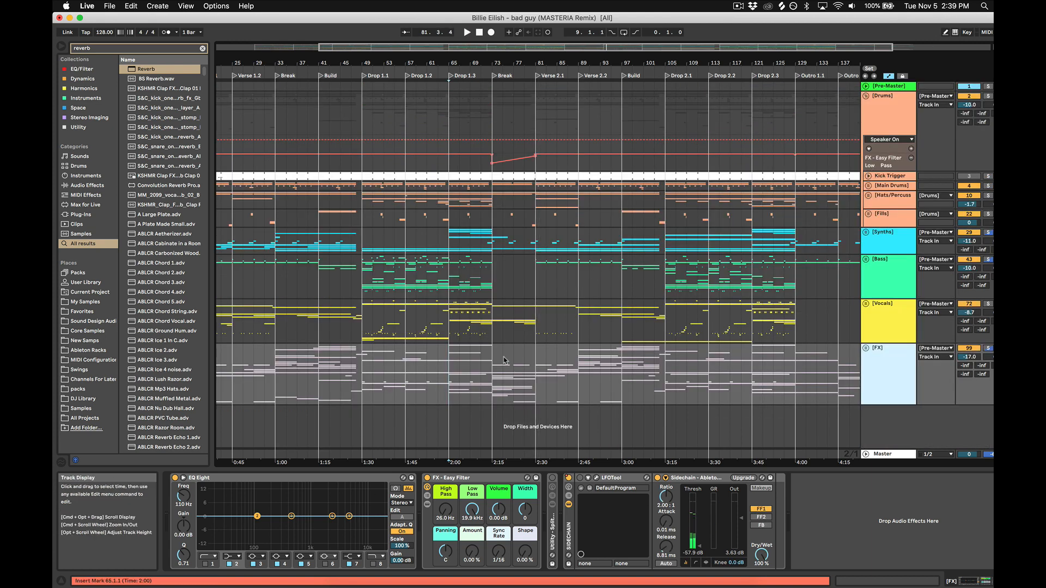
pyautogui.click(866, 96)
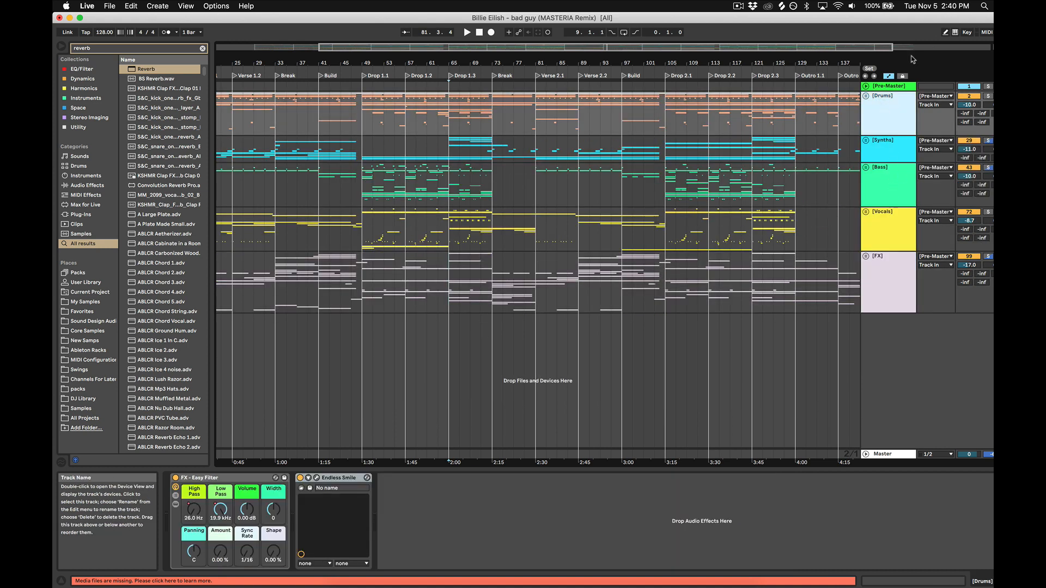
# Step: View the Pre-Master track's Endless Smile plug-in and unfold the track to show its Intensity automation
pyautogui.click(951, 87)
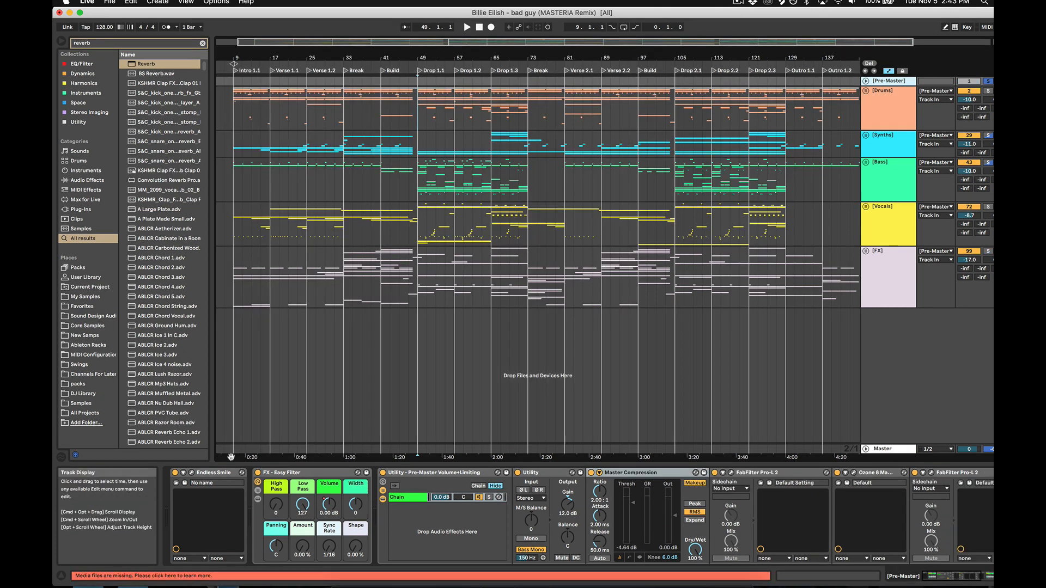
pyautogui.click(192, 478)
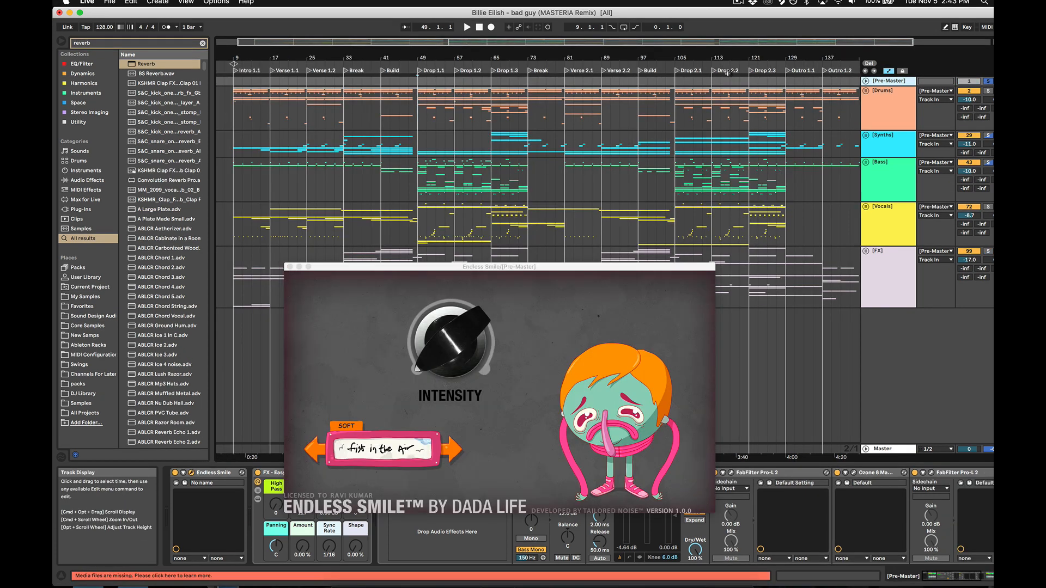
pyautogui.click(866, 81)
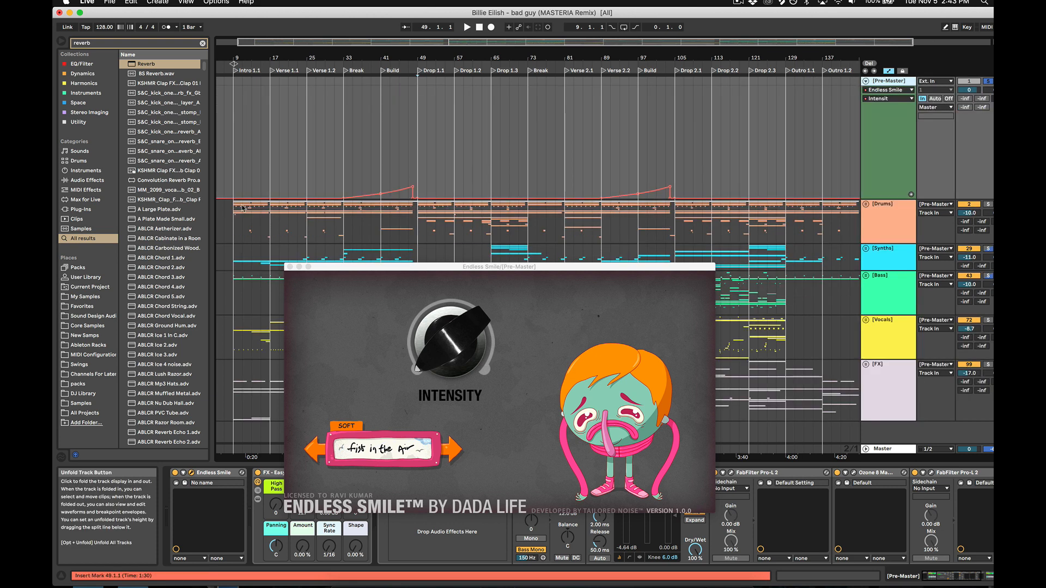
# Step: Audition the Build from bar 45 through Endless Smile, show its Device On automation, and close the plug-in window
pyautogui.click(382, 142)
pyautogui.click(401, 151)
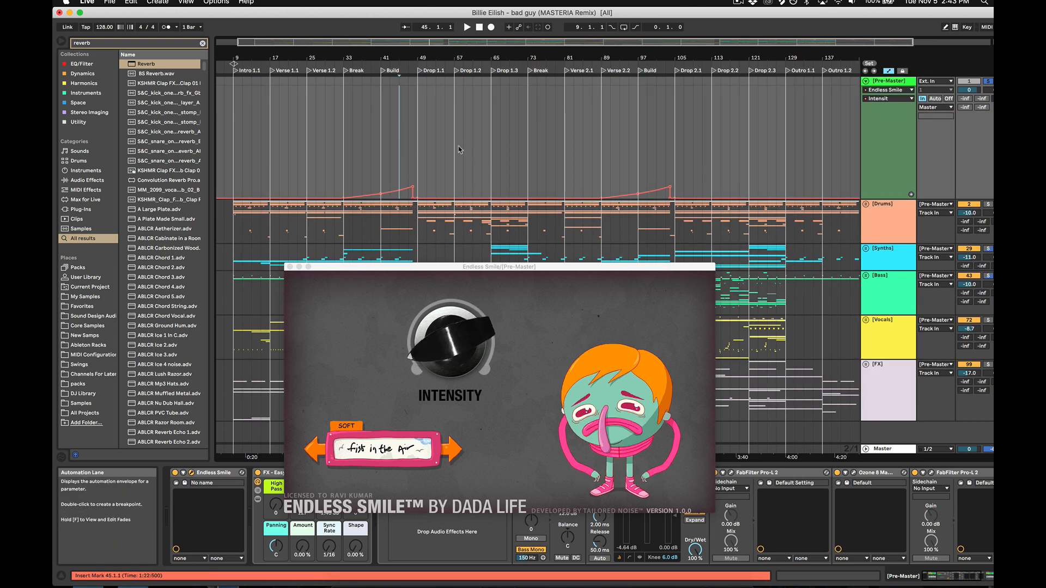
pyautogui.press('space')
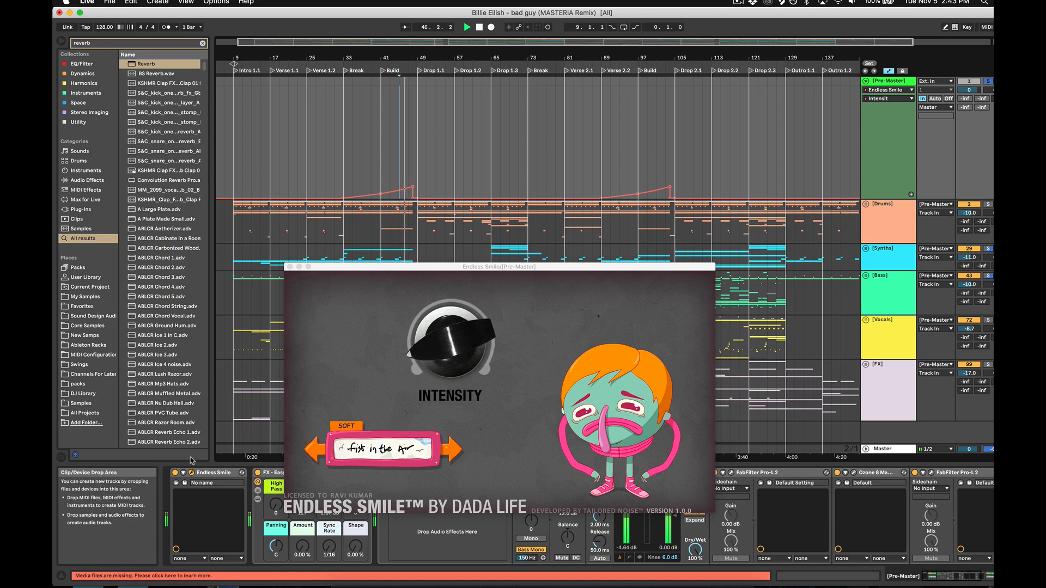
pyautogui.click(174, 474)
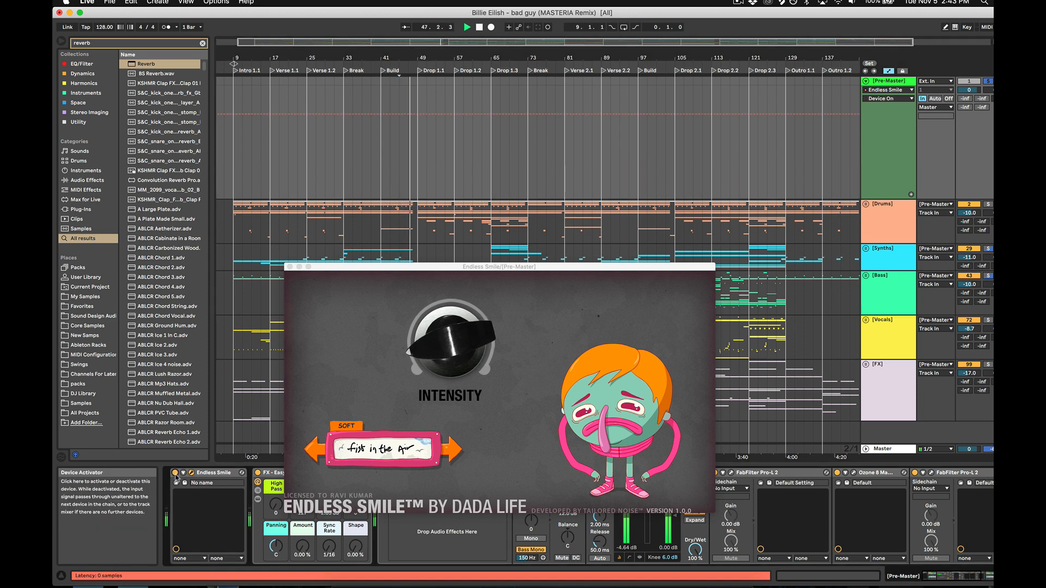
pyautogui.click(289, 266)
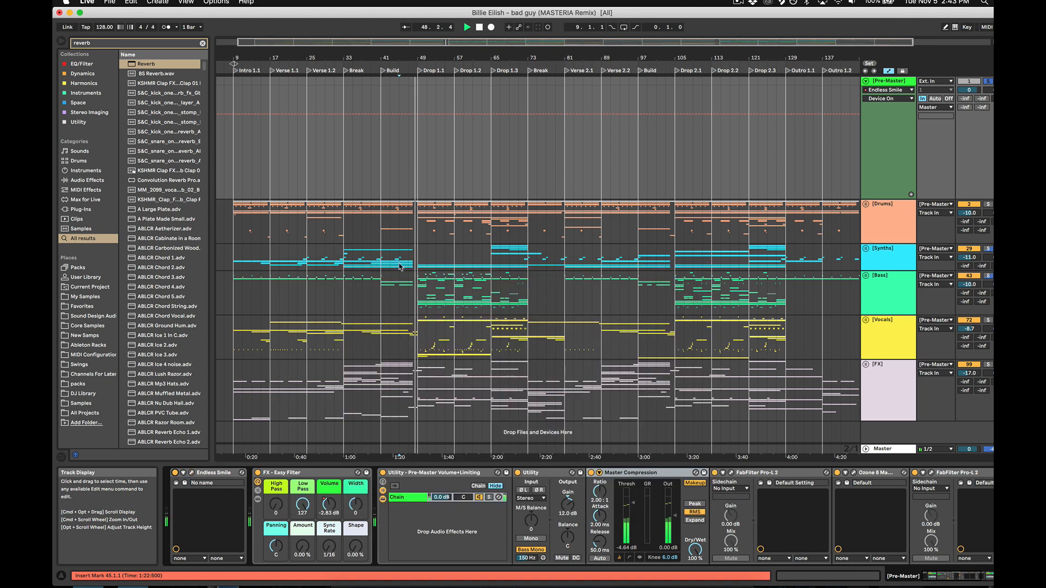
pyautogui.press('space')
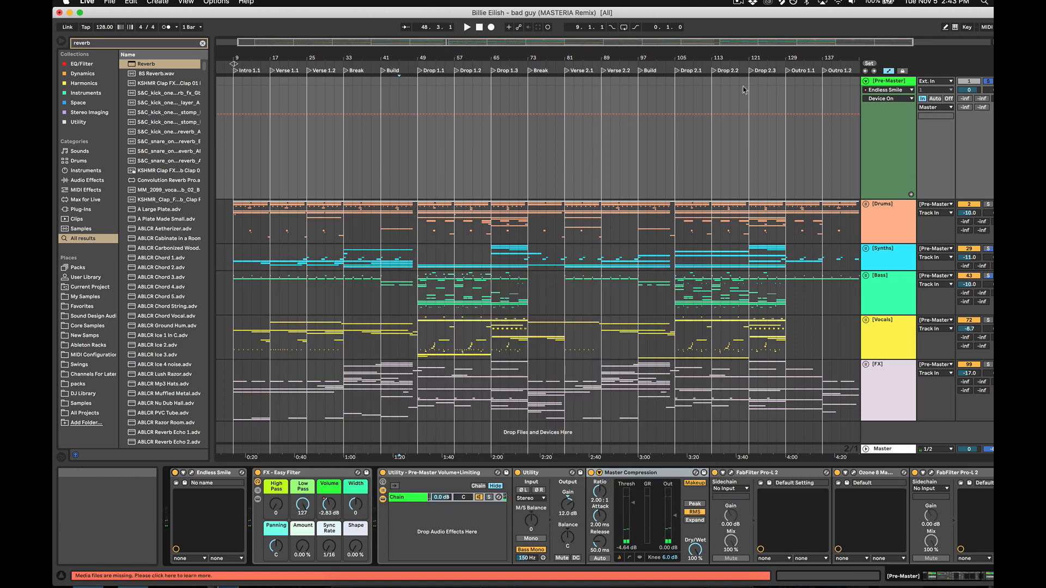
# Step: Show the FX - Easy Filter Volume automation on the Pre-Master track and select the Utility - Pre-Master Volume+Limiting rack
pyautogui.click(329, 504)
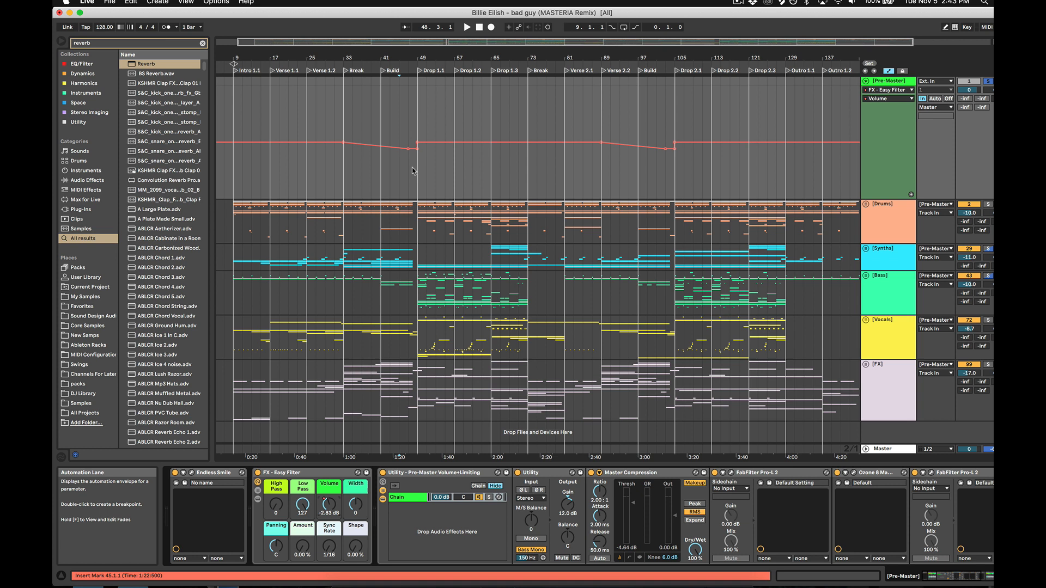
pyautogui.moveTo(407, 150)
pyautogui.click(408, 481)
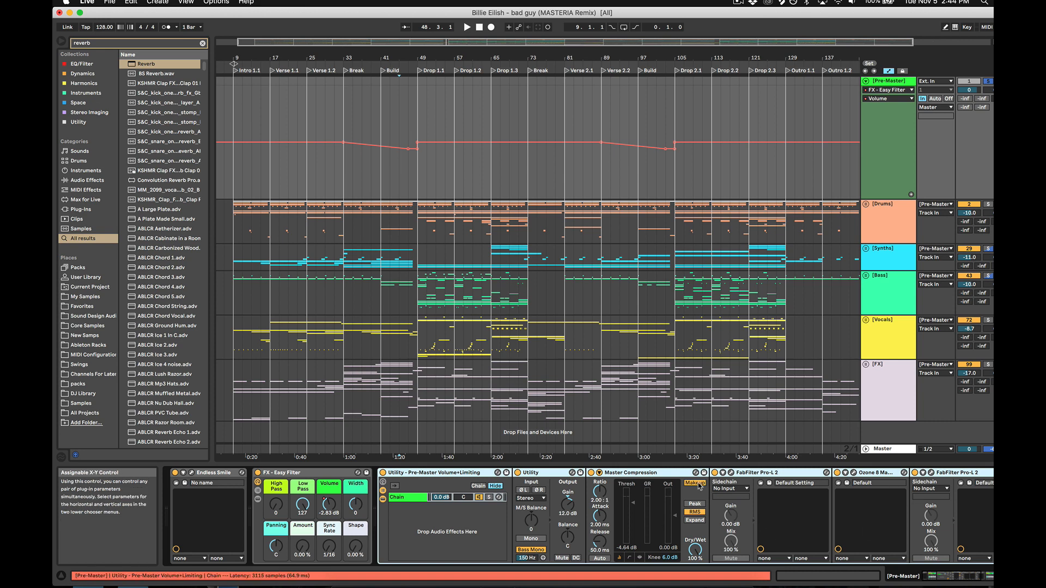
# Step: Examine the rack's Master Compression and Utility devices, showing the Utility's Gain automation
pyautogui.hscroll(5, 762, 507)
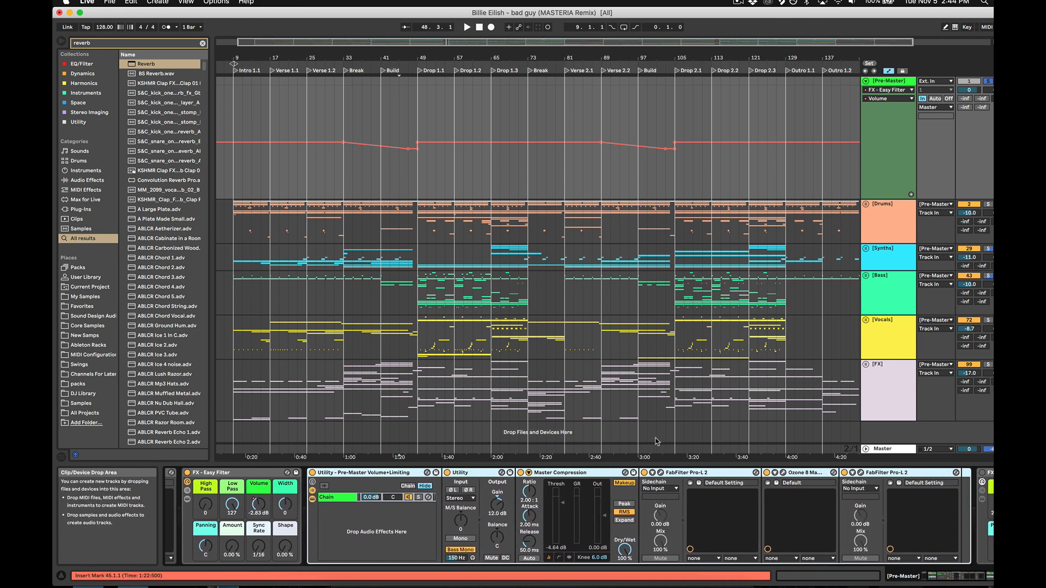
pyautogui.click(572, 480)
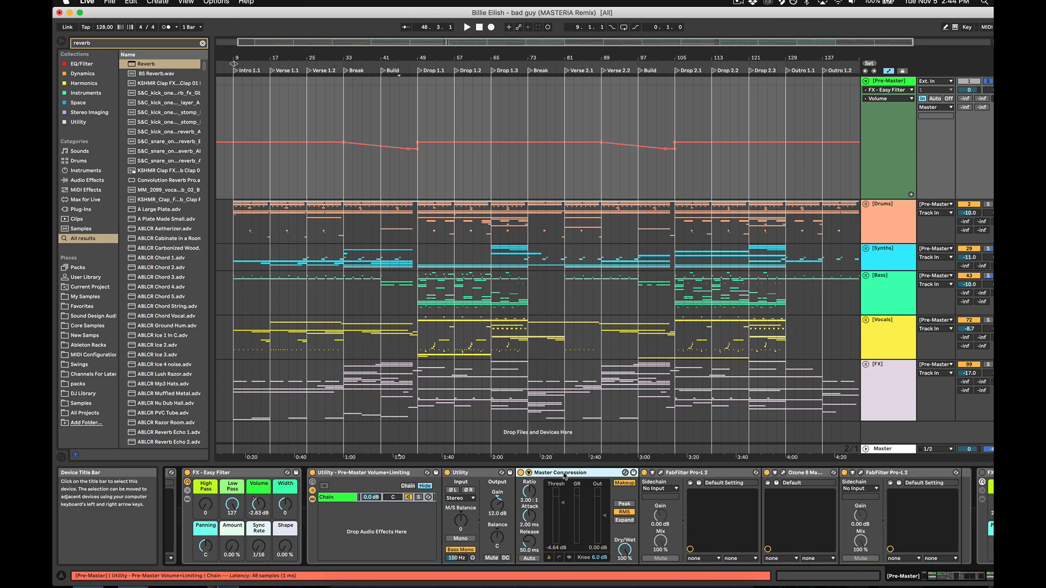
pyautogui.click(471, 474)
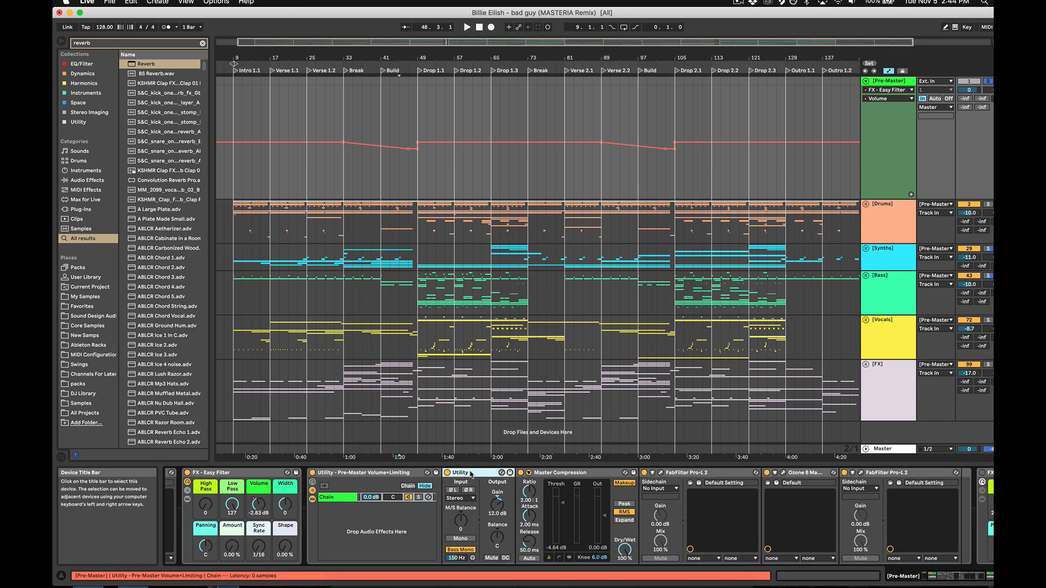
pyautogui.click(497, 504)
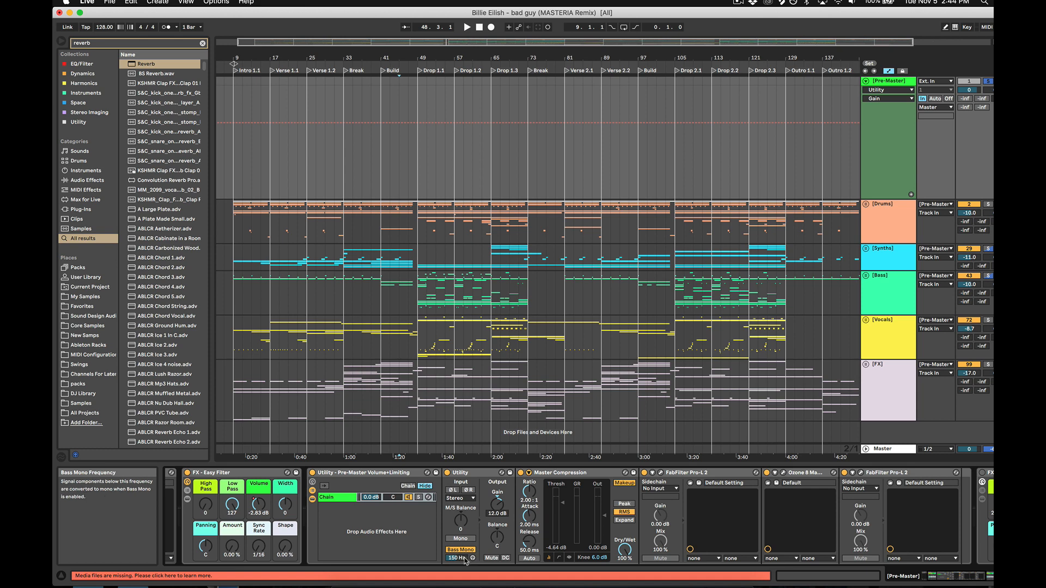
# Step: View the rack's first FabFilter Pro-L 2 while playing Drop 1.1 from bar 49, and close its window
pyautogui.click(661, 473)
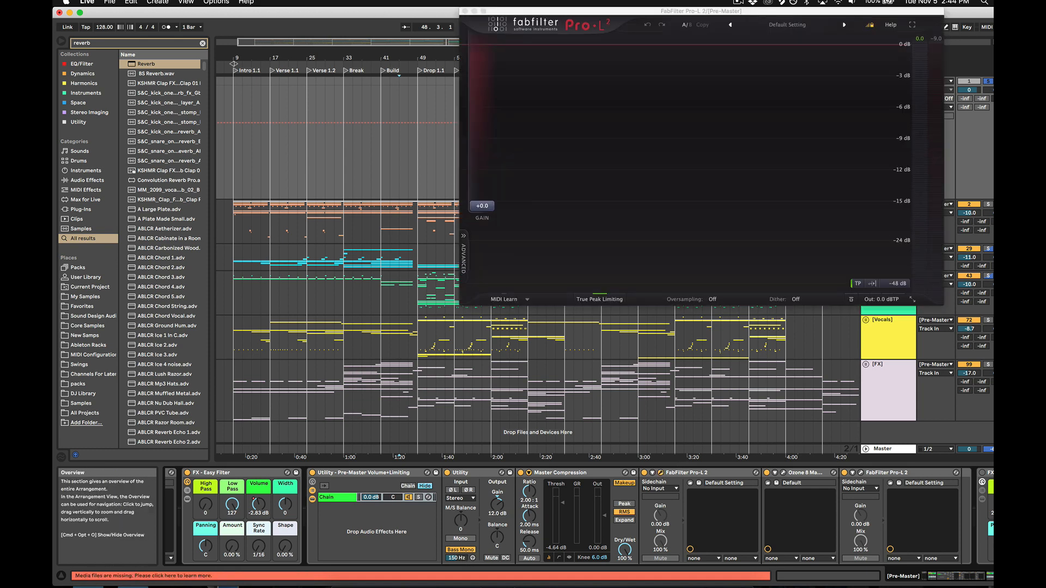
pyautogui.moveTo(553, 11); pyautogui.dragTo(385, 300)
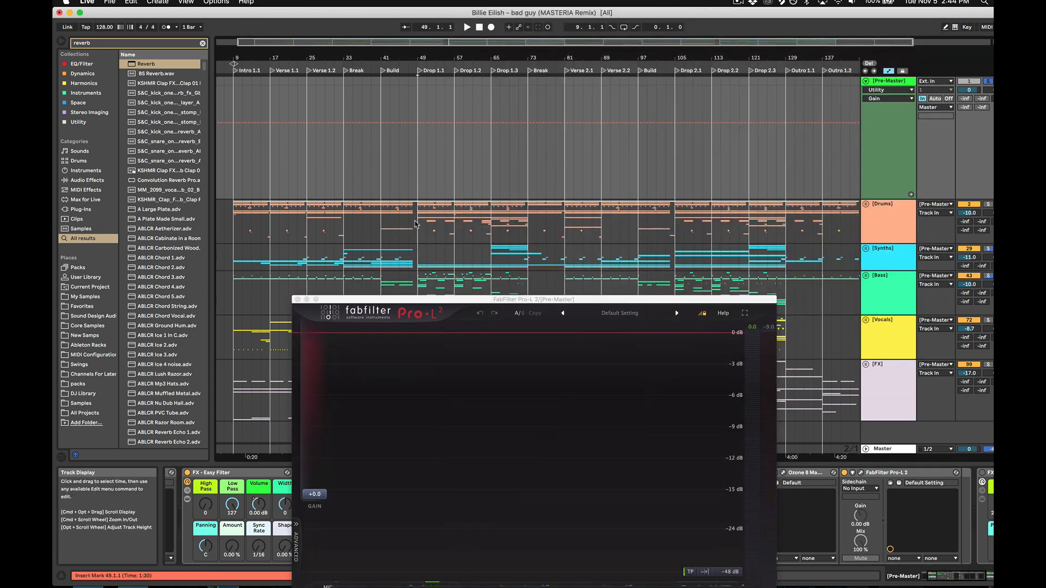
pyautogui.click(415, 223)
pyautogui.press('space')
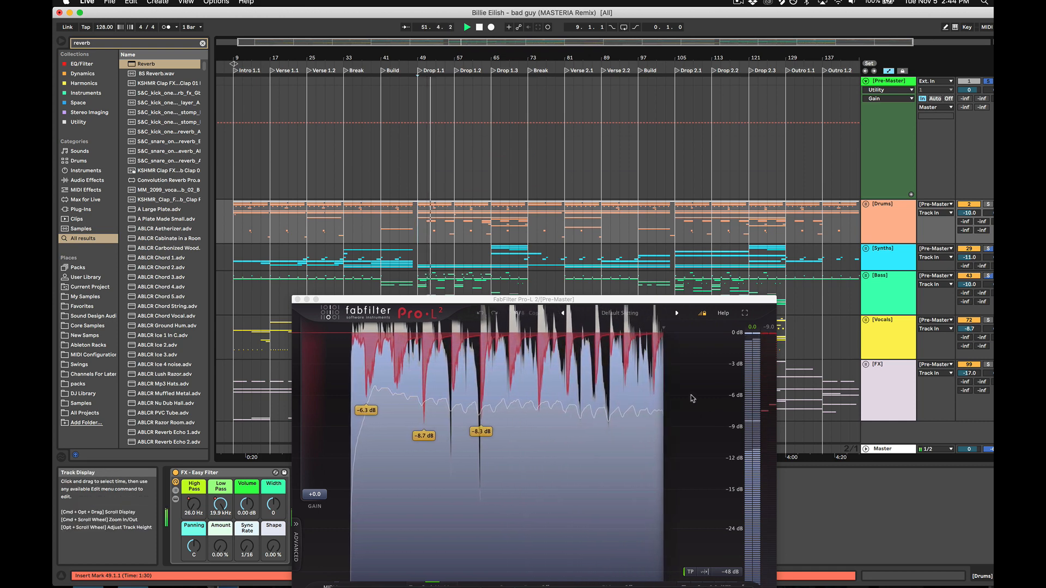
pyautogui.press('space')
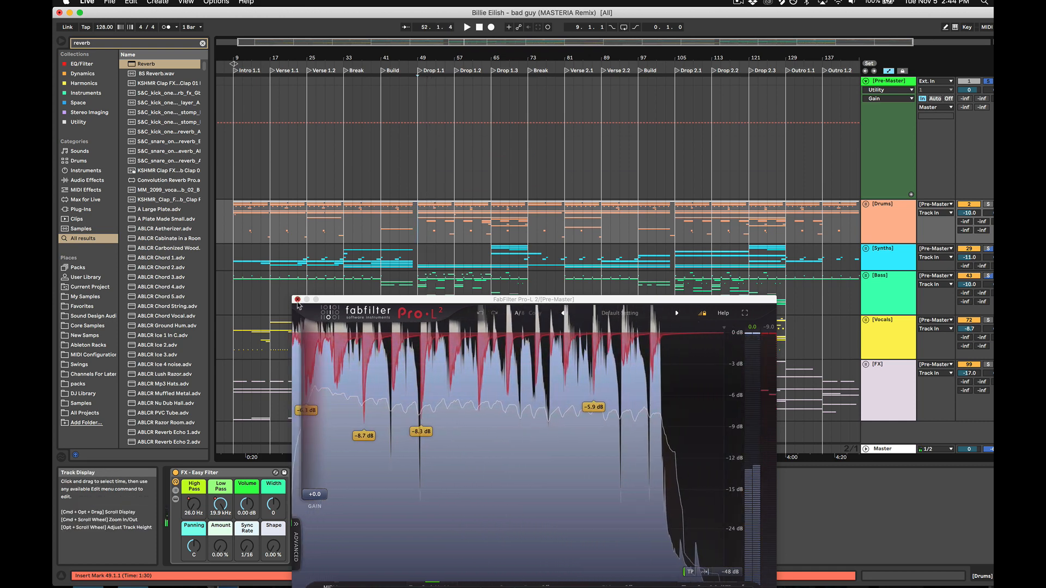
pyautogui.click(297, 300)
# Step: Recheck the first Pro-L 2 on the Pre-Master track, and view the Ozone 8 Maximizer while playing Drop 1.1
pyautogui.click(881, 80)
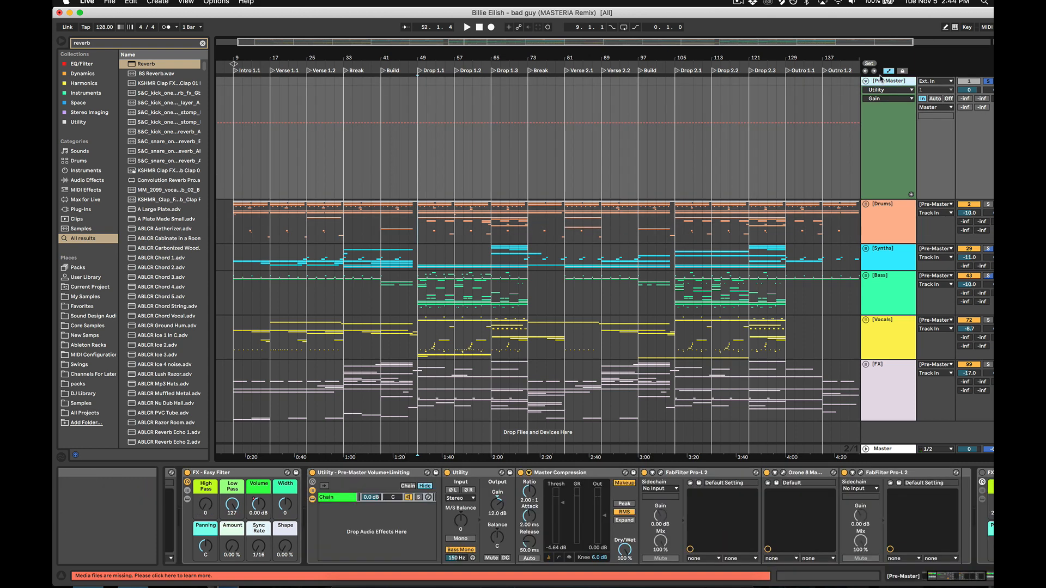
pyautogui.click(782, 478)
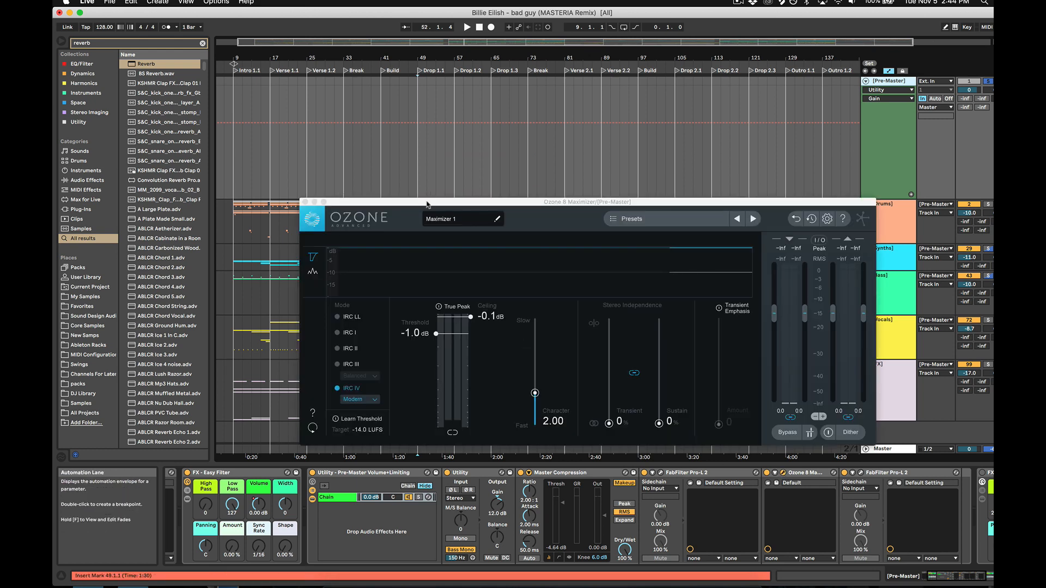
pyautogui.moveTo(430, 204); pyautogui.dragTo(494, 206)
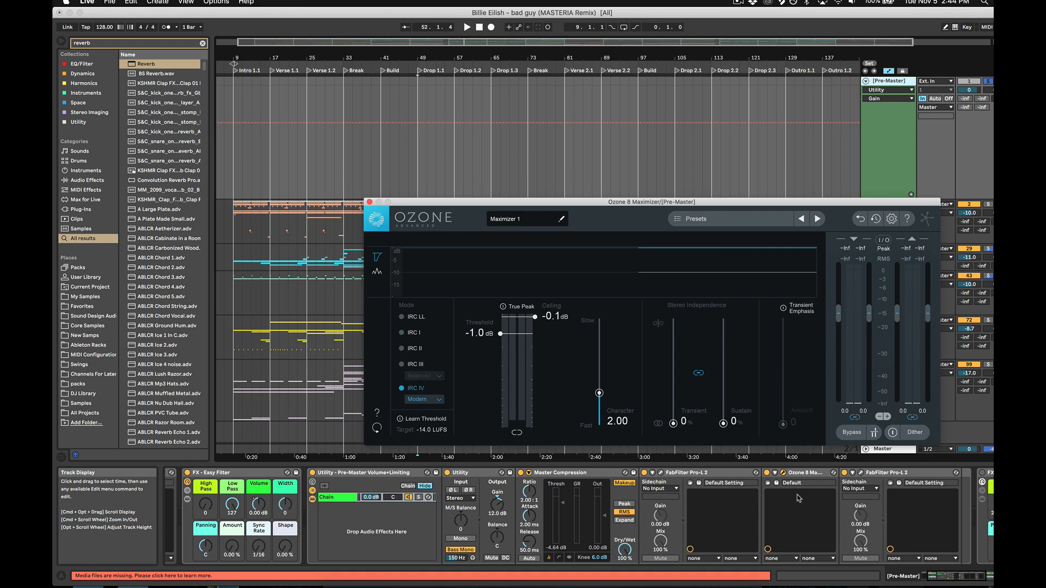
pyautogui.click(661, 473)
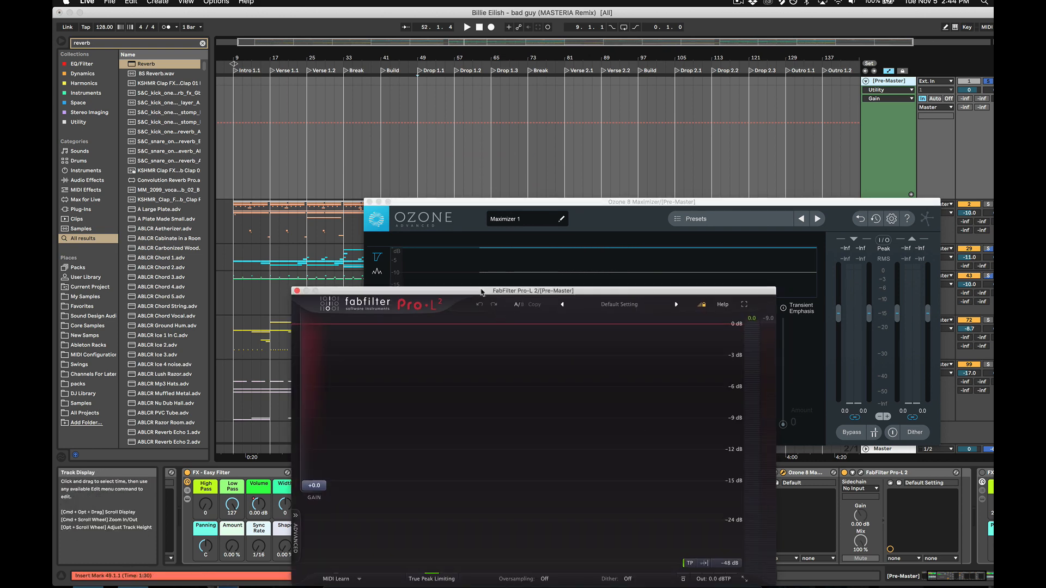
pyautogui.moveTo(486, 291); pyautogui.dragTo(336, 137)
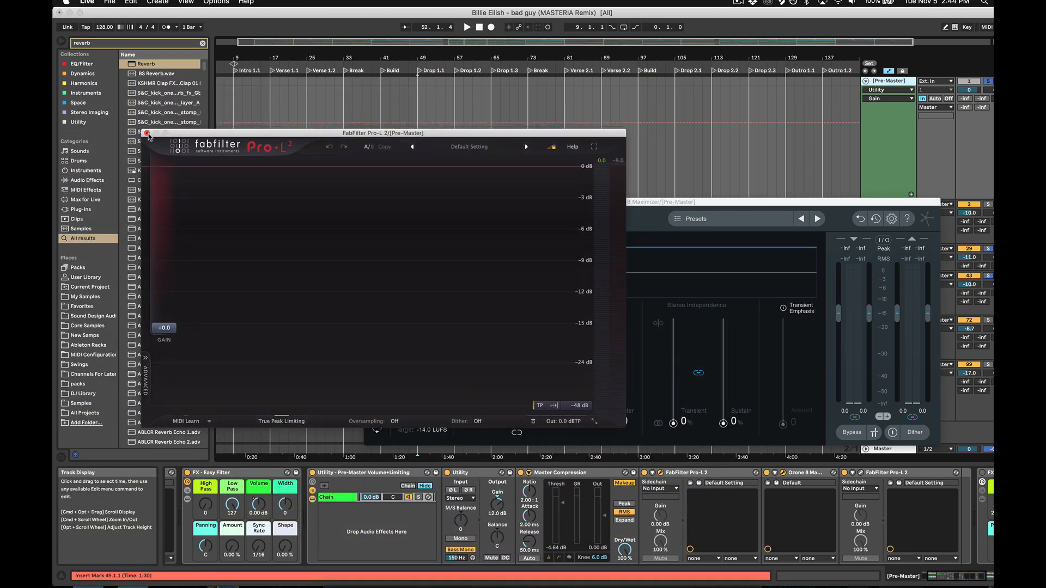
pyautogui.click(146, 133)
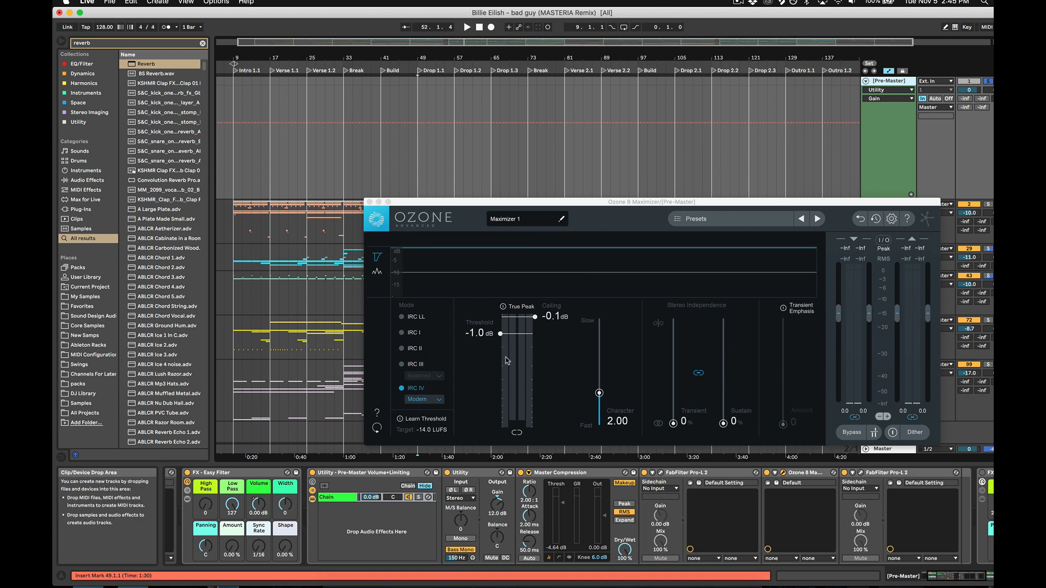
pyautogui.press('space')
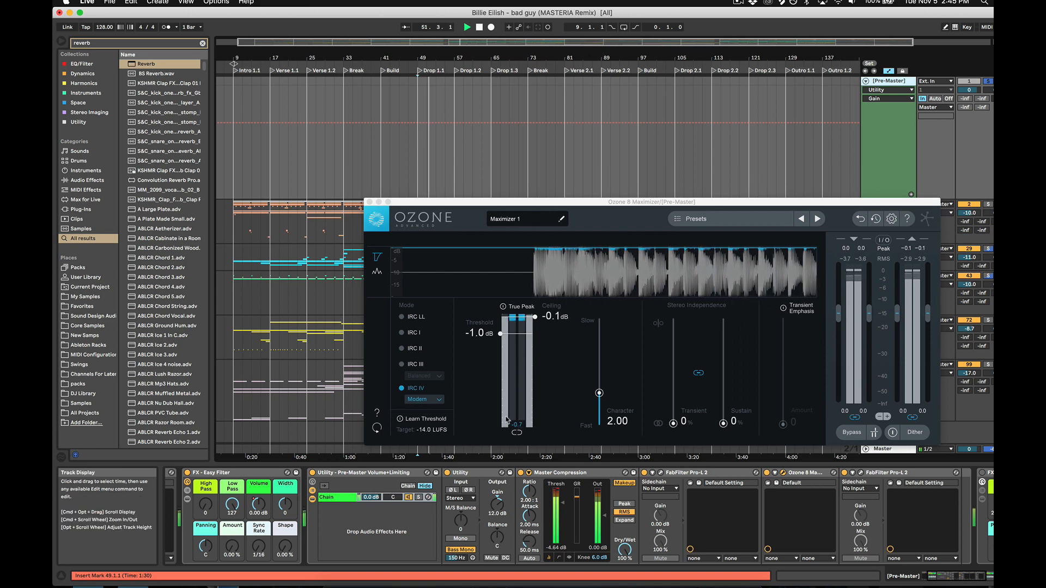
pyautogui.click(370, 202)
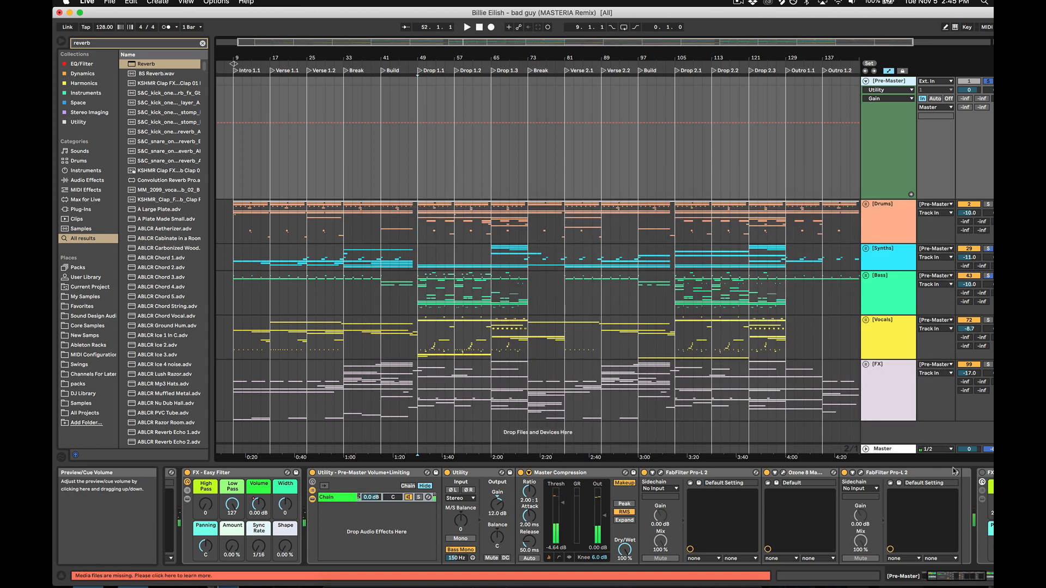
# Step: View the rack's last FabFilter Pro-L 2 while playing Drop 1.1, close its window, and select the Ozone 8 Maximizer device
pyautogui.click(862, 474)
pyautogui.press('space')
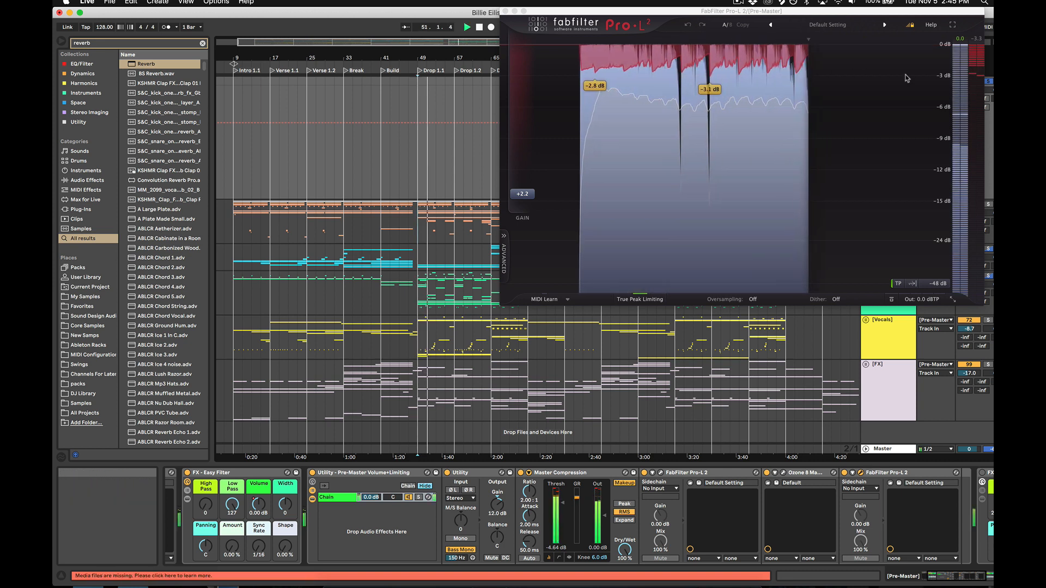
pyautogui.press('space')
pyautogui.click(505, 11)
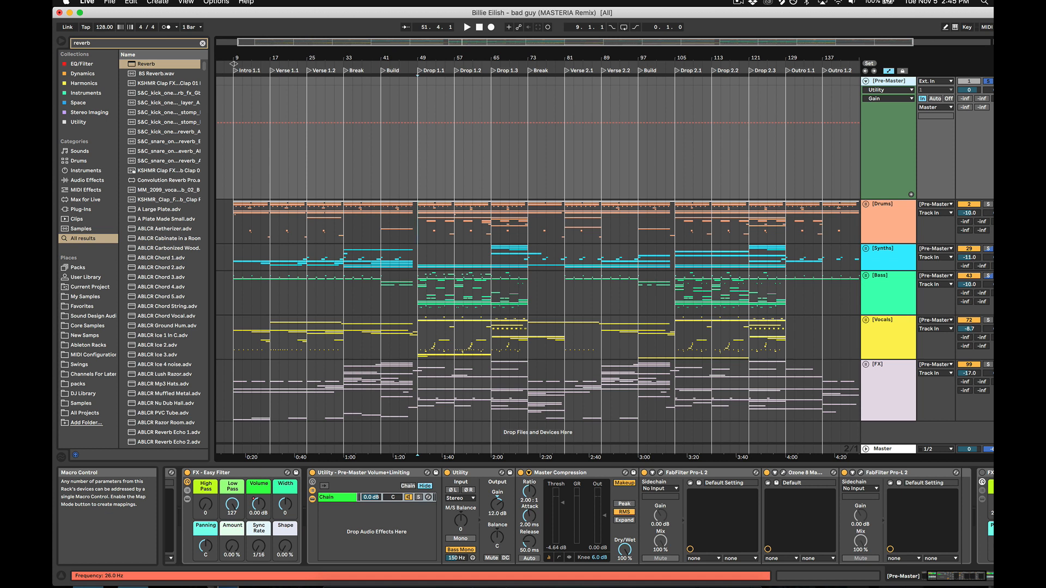
pyautogui.click(807, 474)
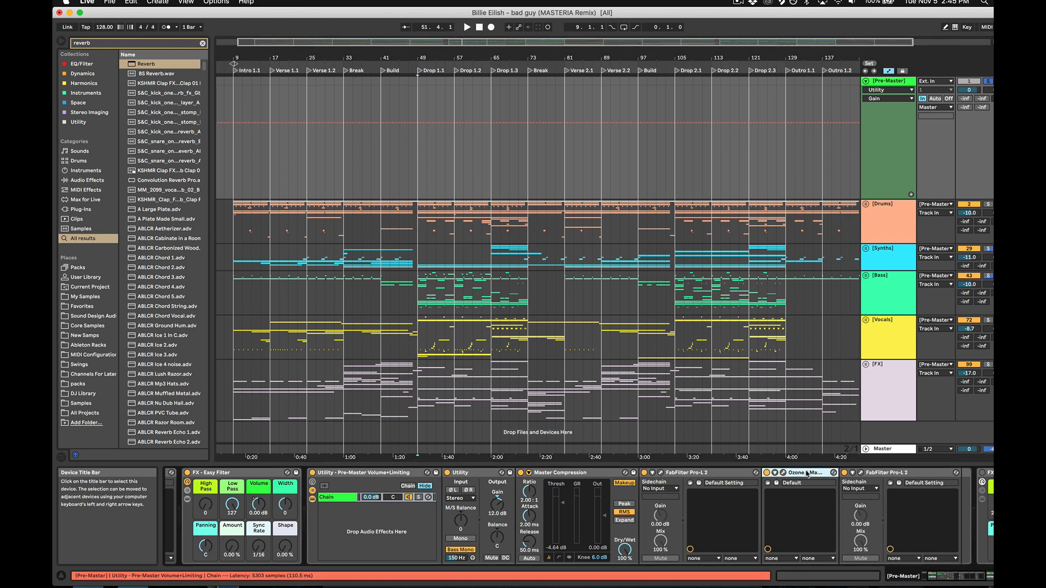